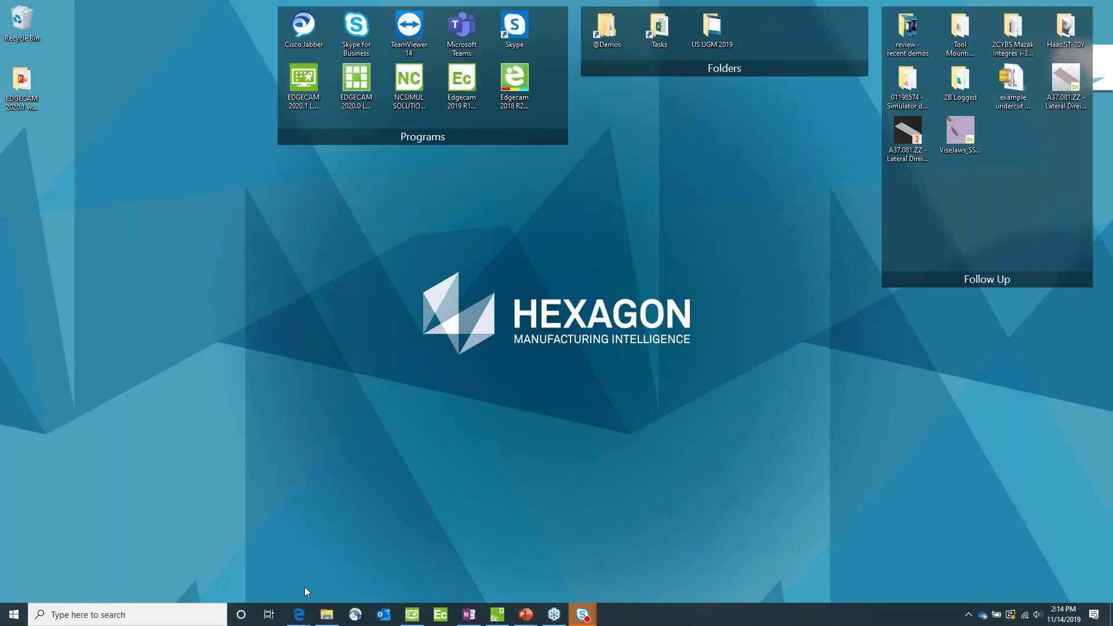
Step: Open the EC2020.1_English_DVD_Image folder inside the EDGECAM 2020.1 webinar US folder and locate its setup files
click(324, 618)
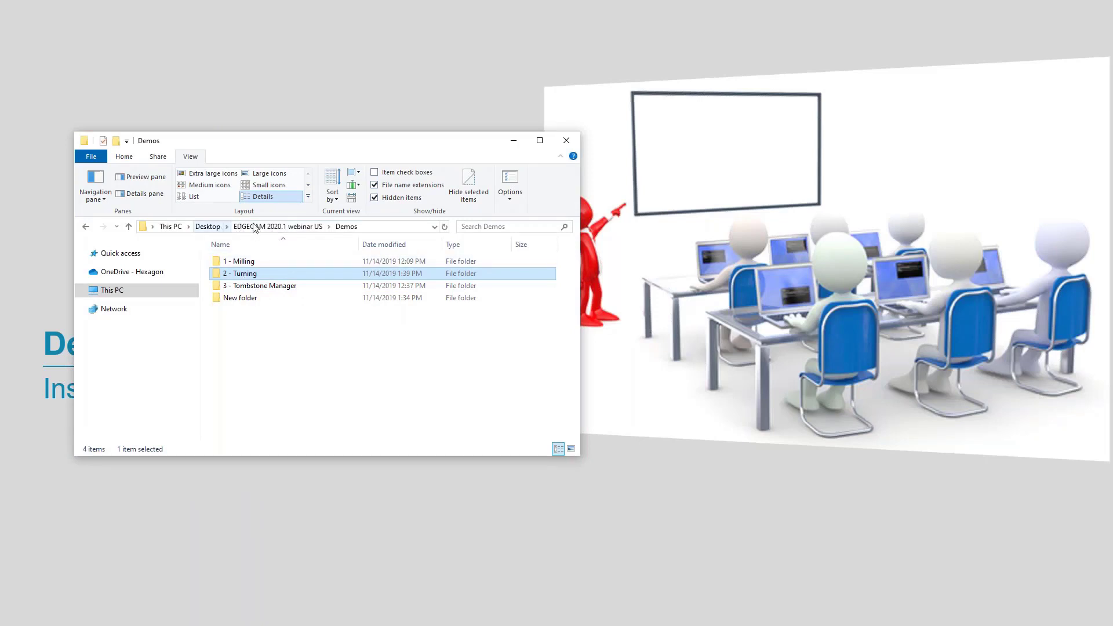
click(255, 227)
click(232, 289)
double_click(232, 290)
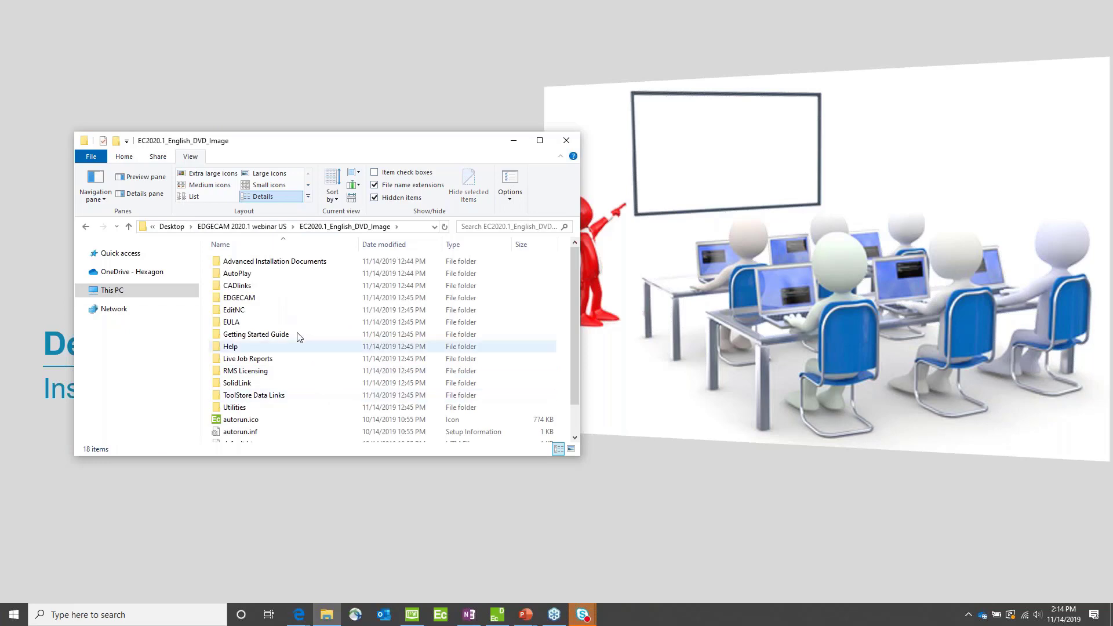
scroll(293, 397, down, 1)
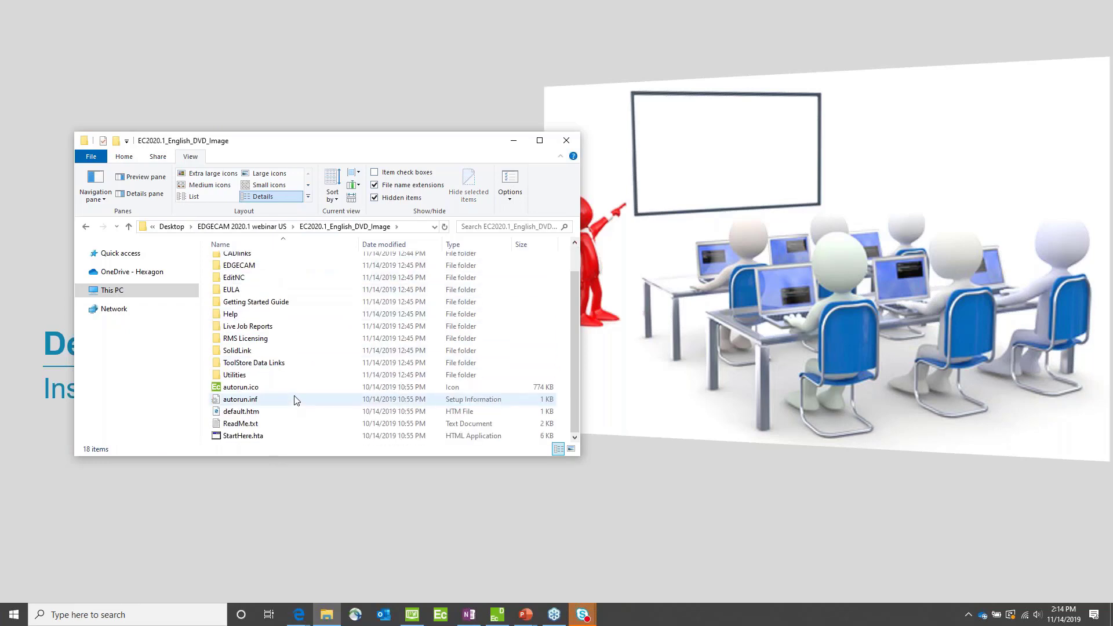
Step: Switch to the customer portal in the browser, review the EDGECAM 2020.1 full installation downloads, and minimize the browser
mouse_move(303, 620)
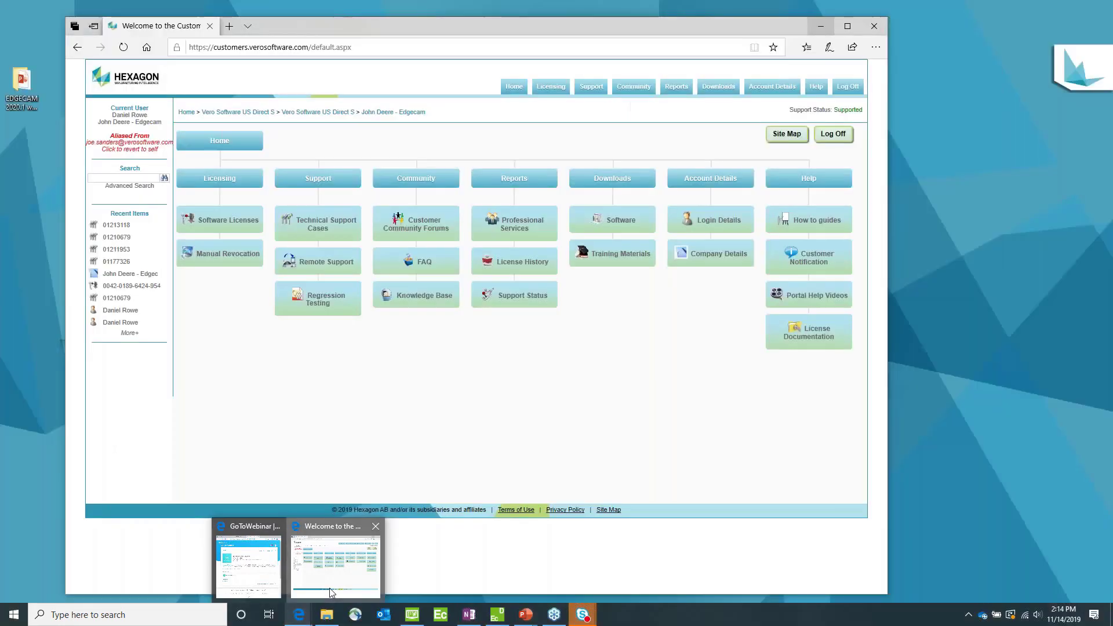
click(329, 587)
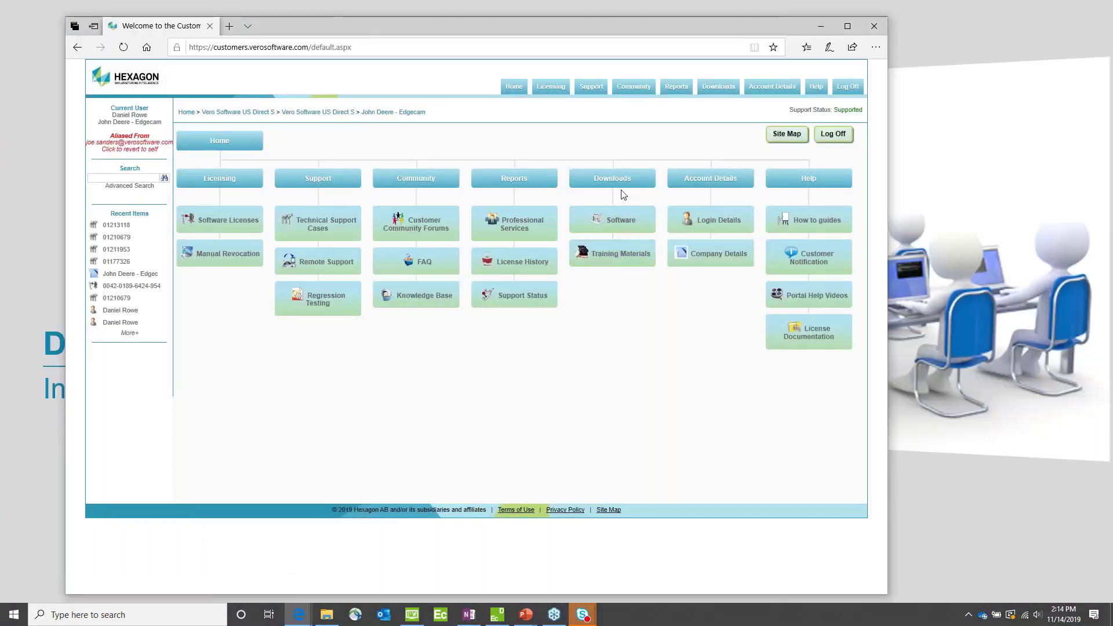
click(607, 223)
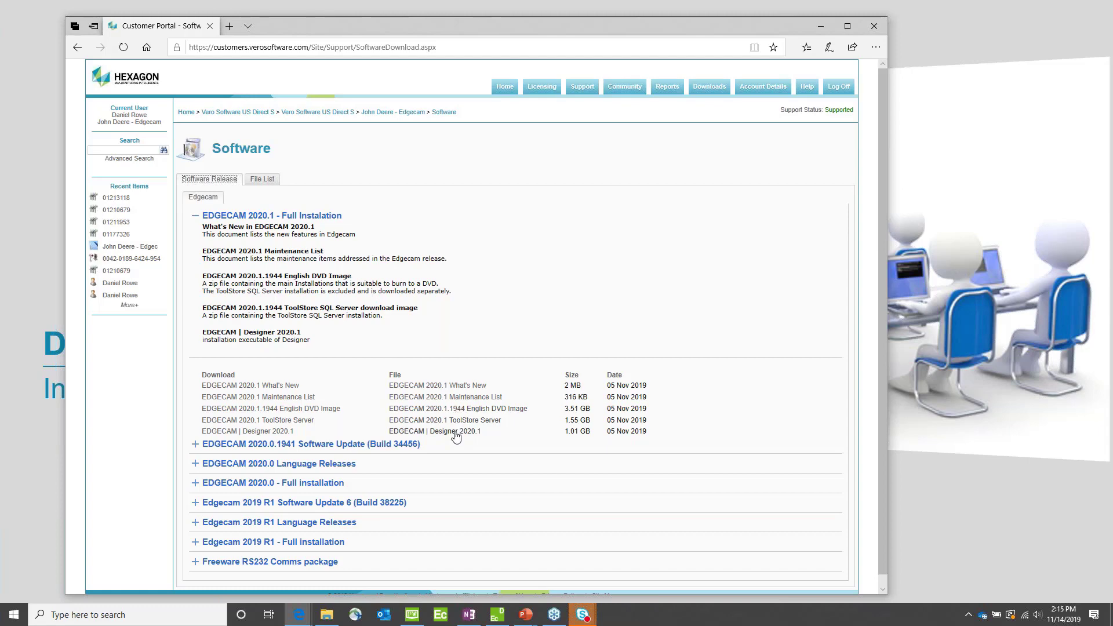
click(820, 26)
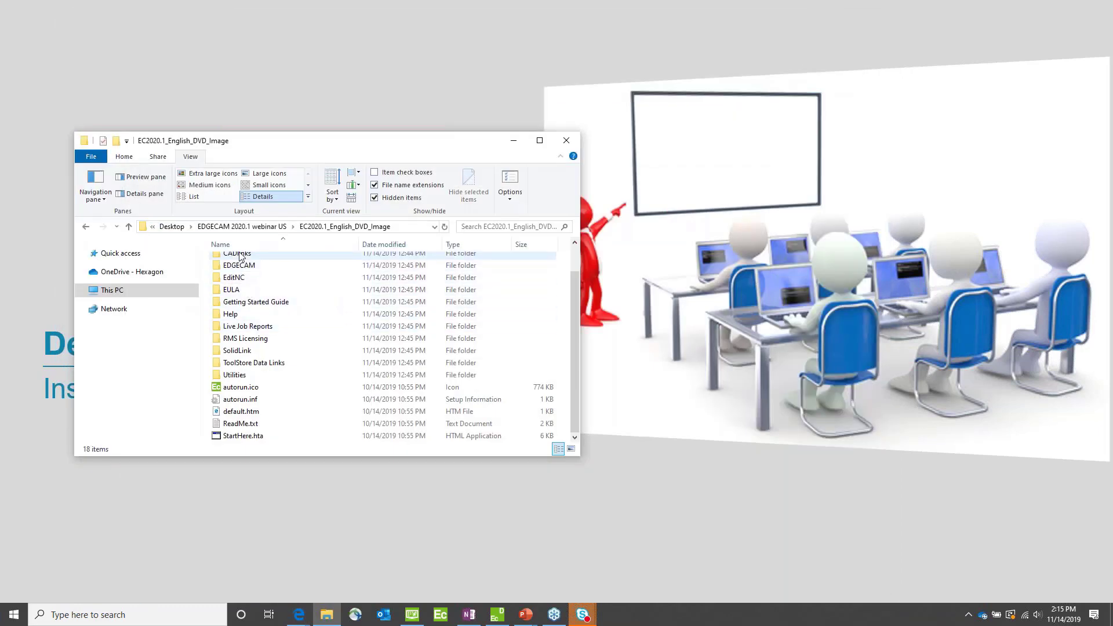
Step: Run StartHere.hta to review the EDGECAM 2020.1 installation options, and exit the installer and minimize the folder window
double_click(248, 440)
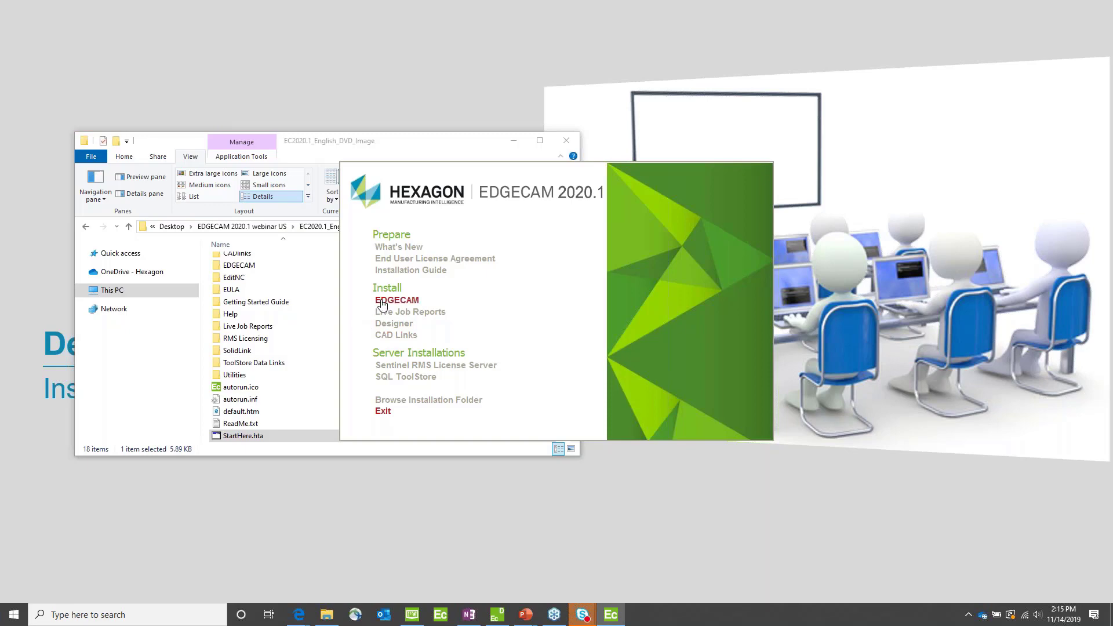
click(383, 412)
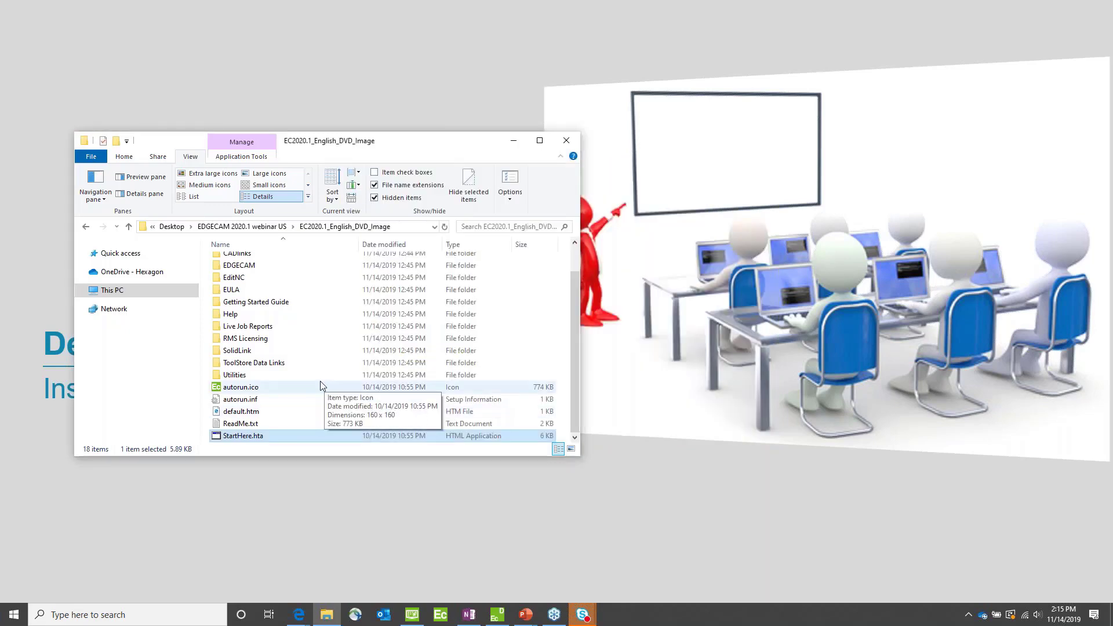
click(512, 145)
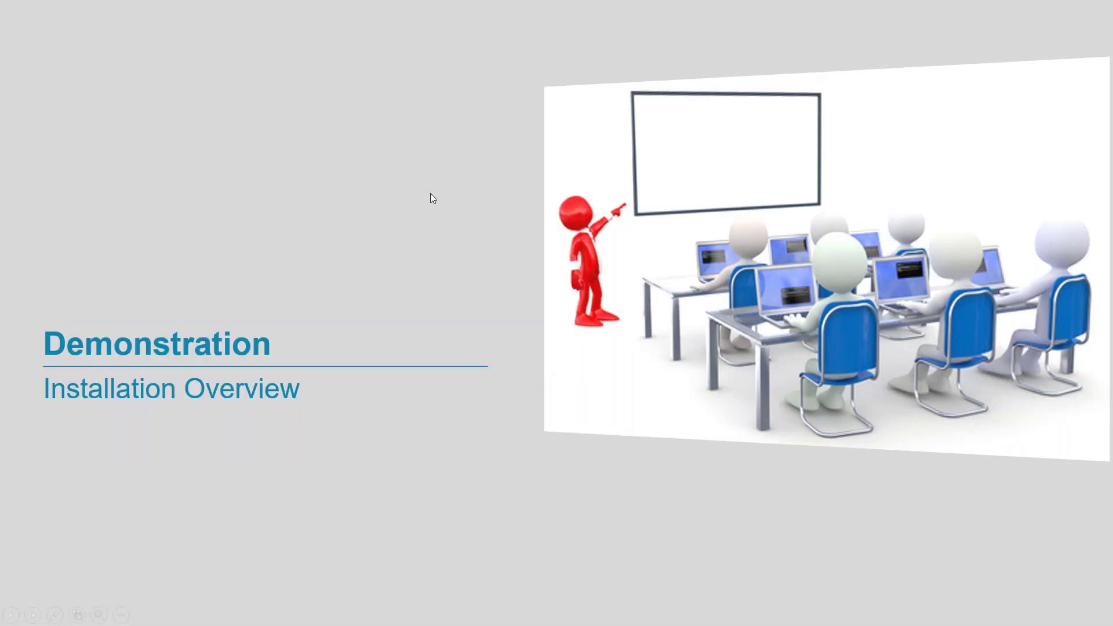
Step: Switch to the EDGECAM 2020.1 launcher and open the License Manager from its management applications
key(super)
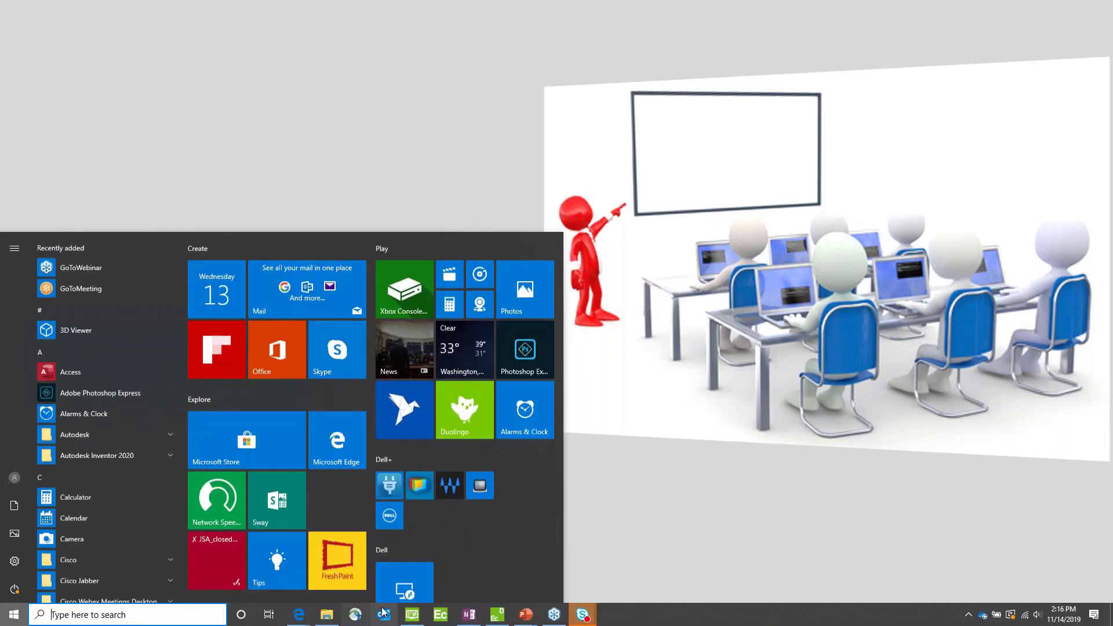
click(405, 615)
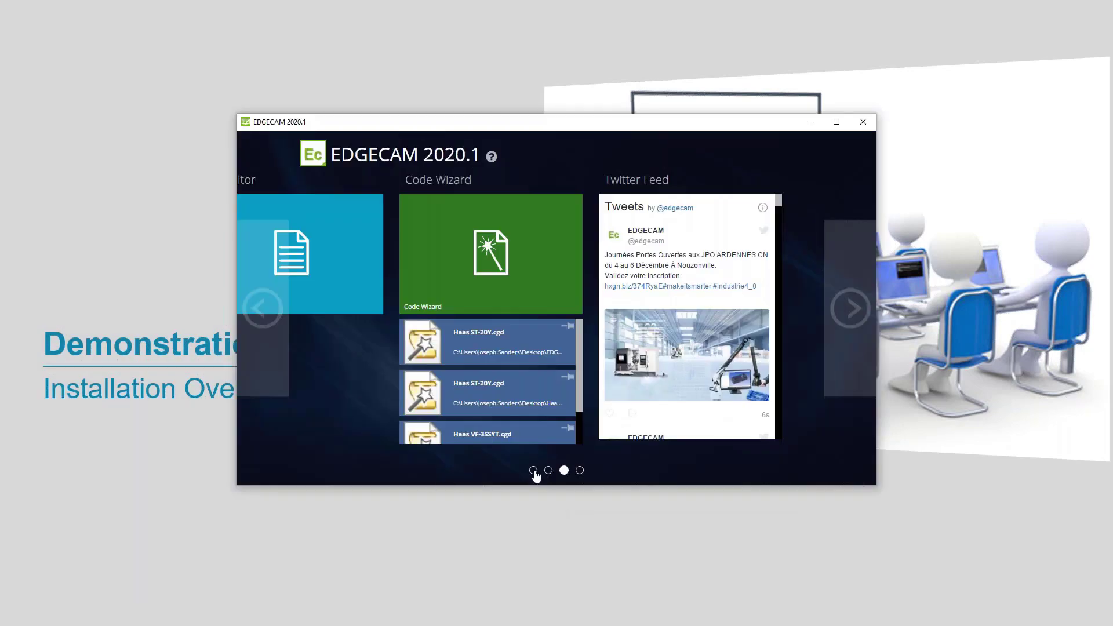
click(533, 470)
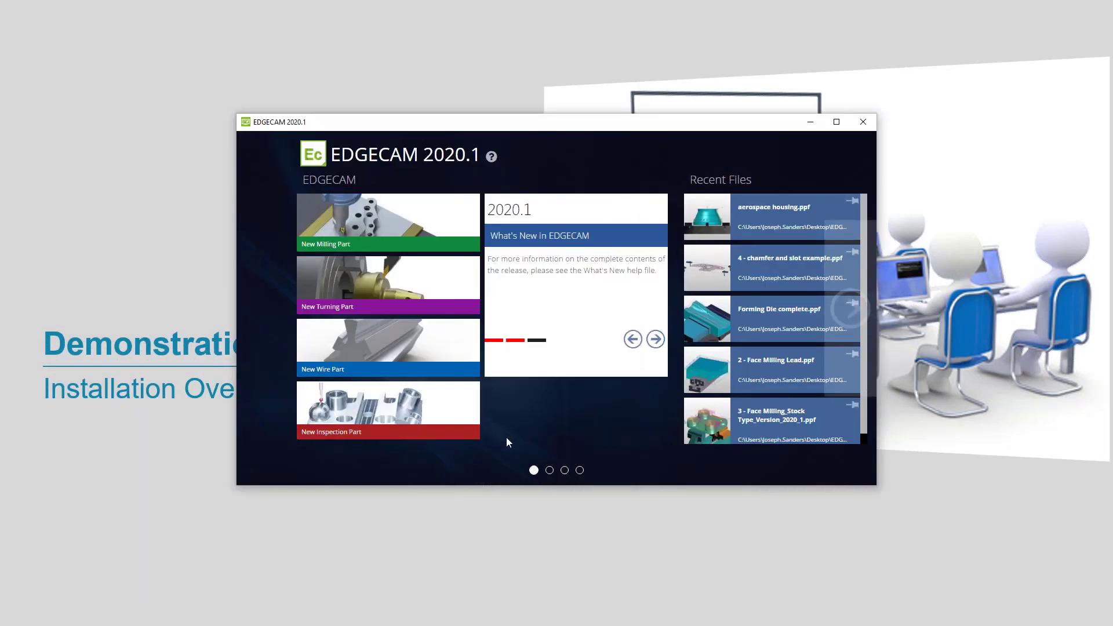
scroll(549, 427, down, 3)
click(789, 220)
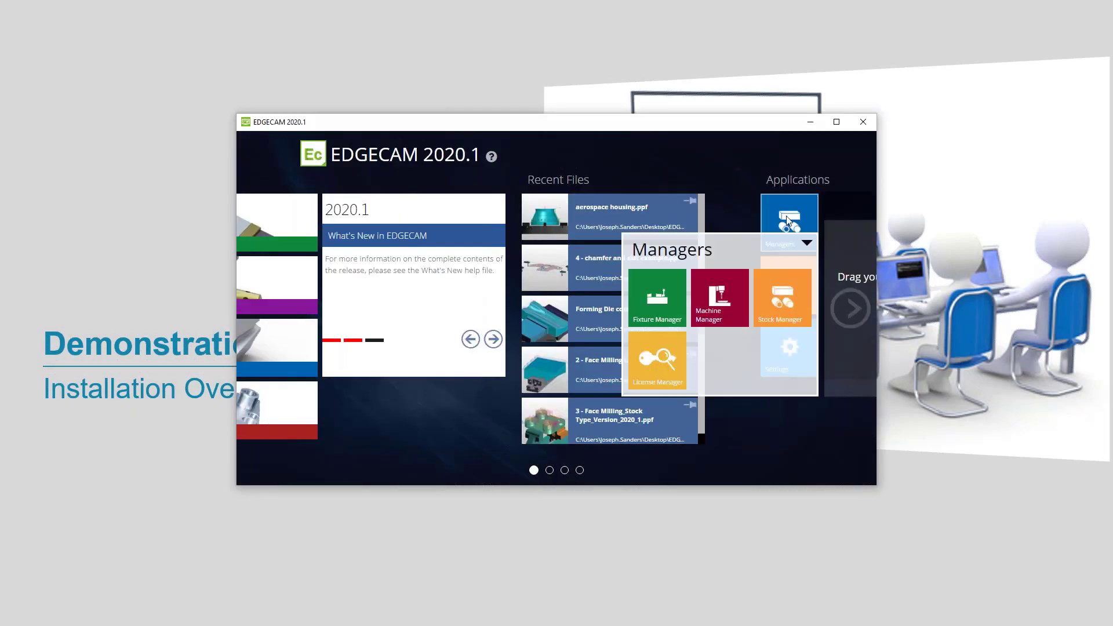
click(659, 359)
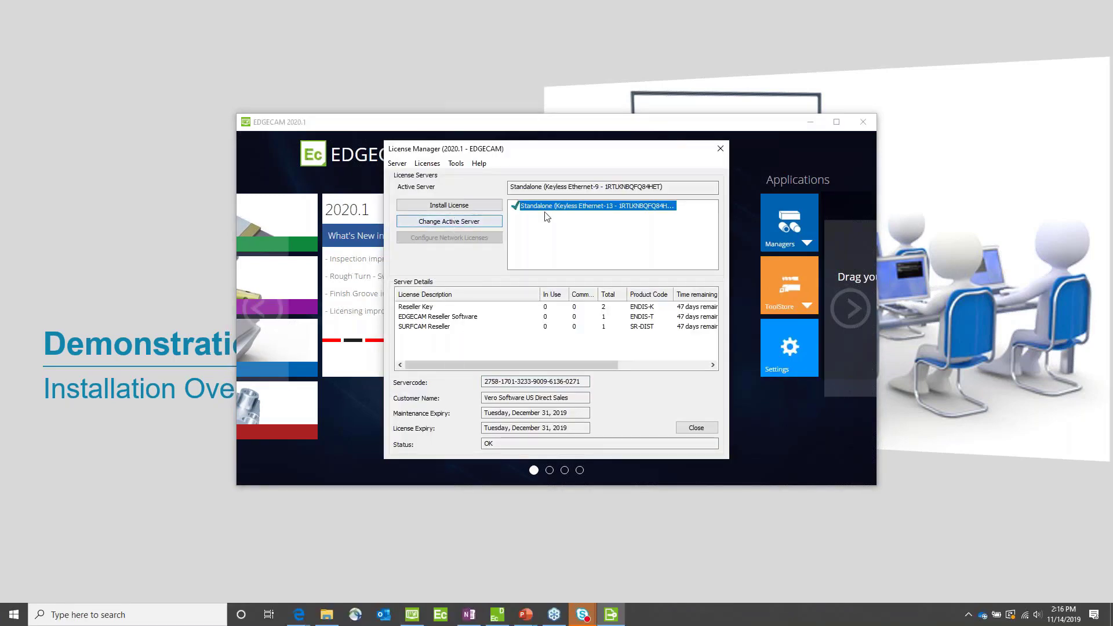
Step: Reinstall the standalone server's license by requesting the license file over the internet, and close the License Manager
right_click(554, 207)
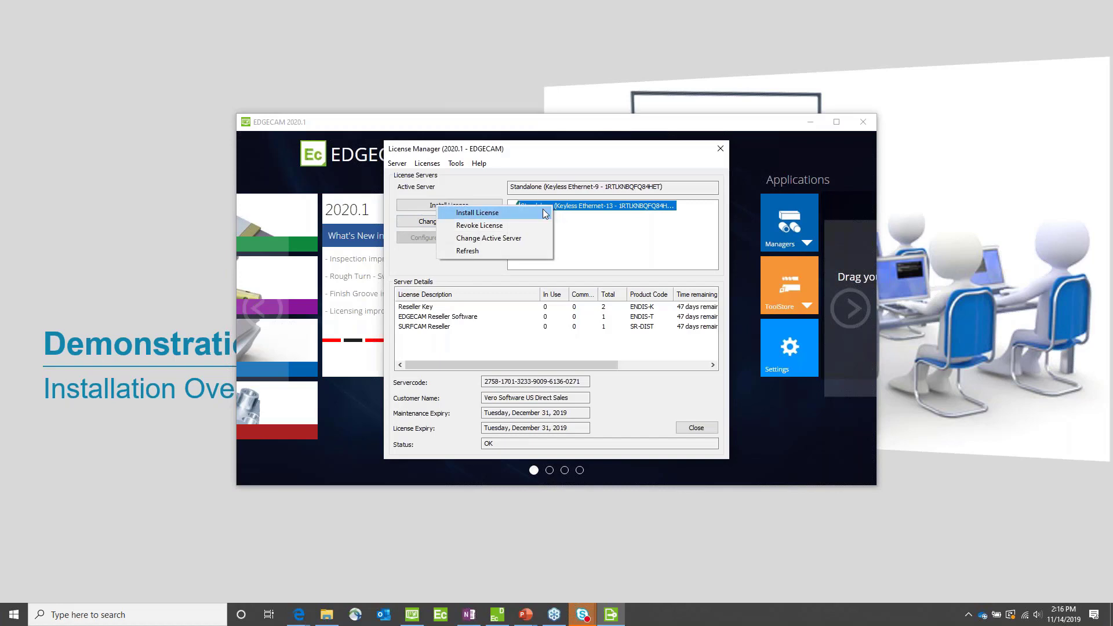
click(465, 213)
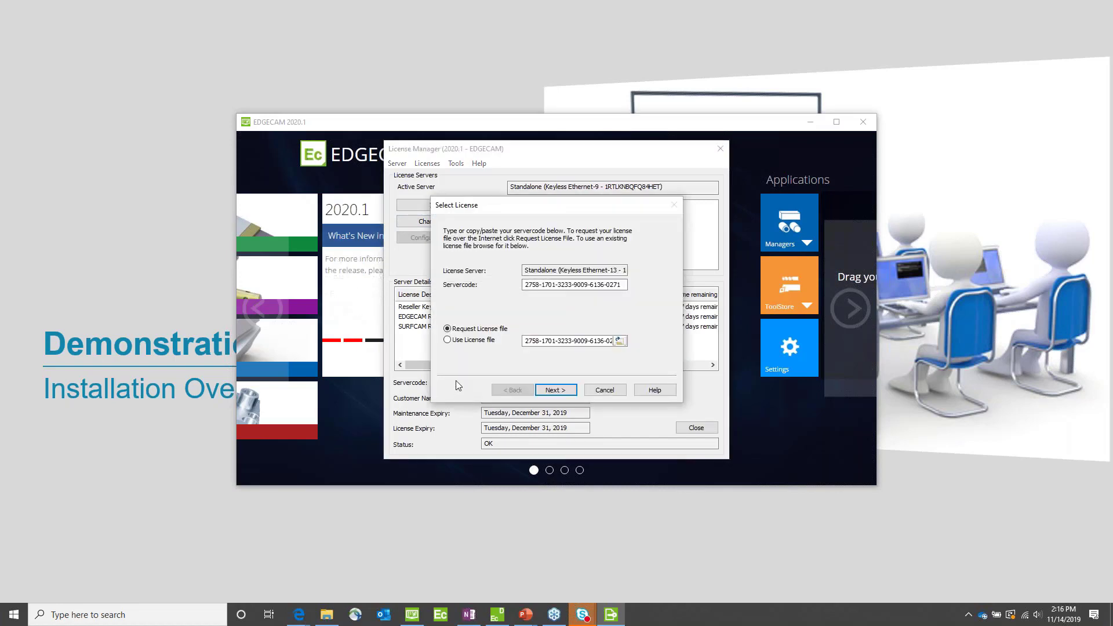
click(554, 390)
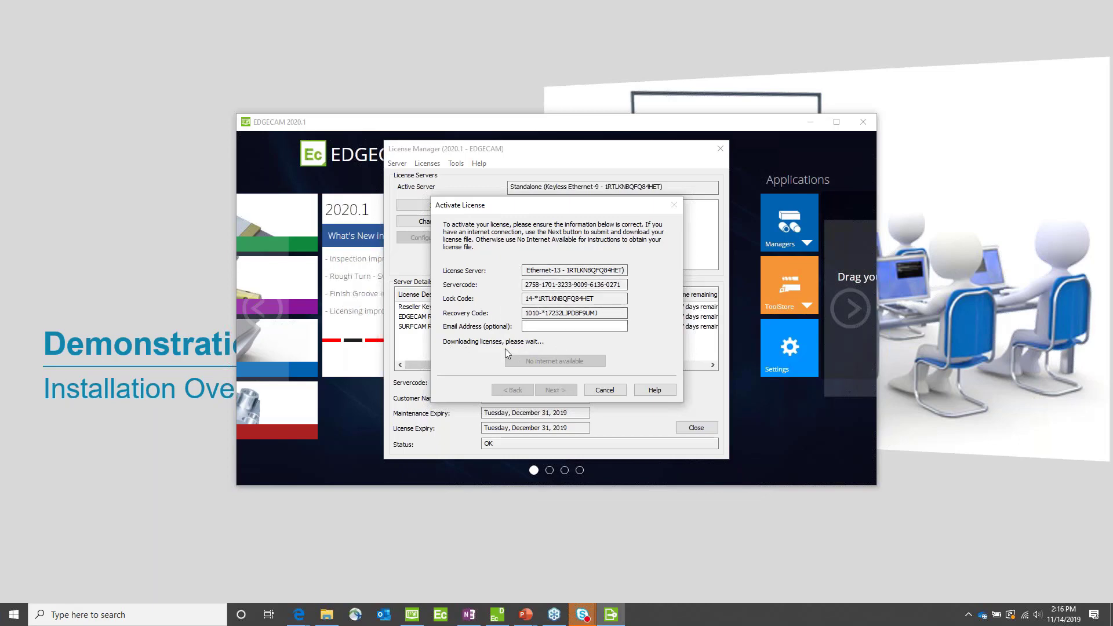
click(567, 394)
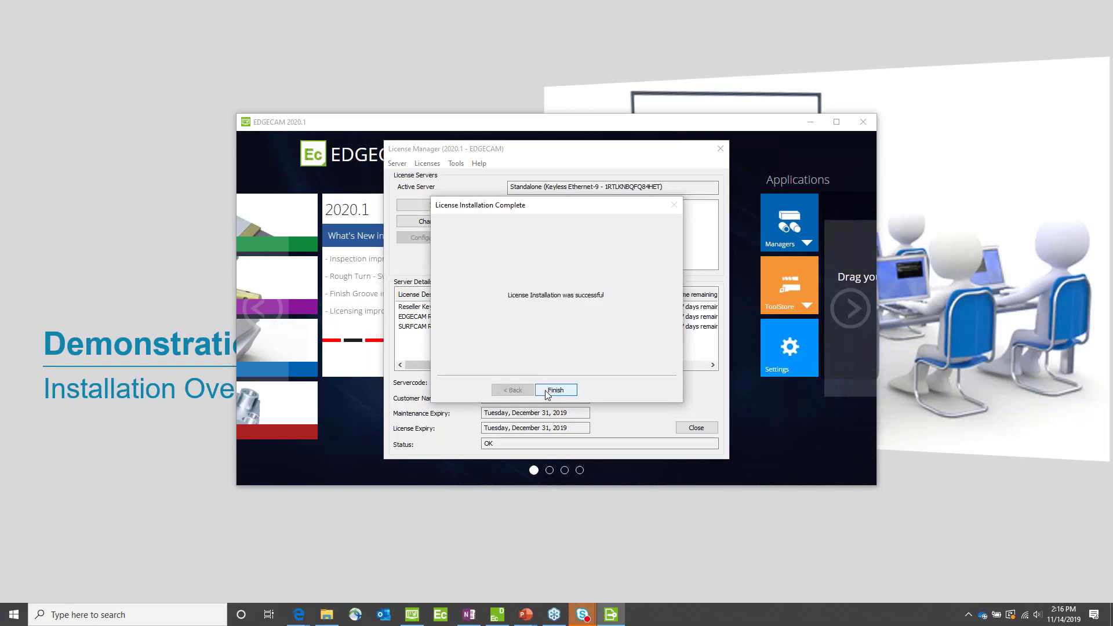
click(556, 390)
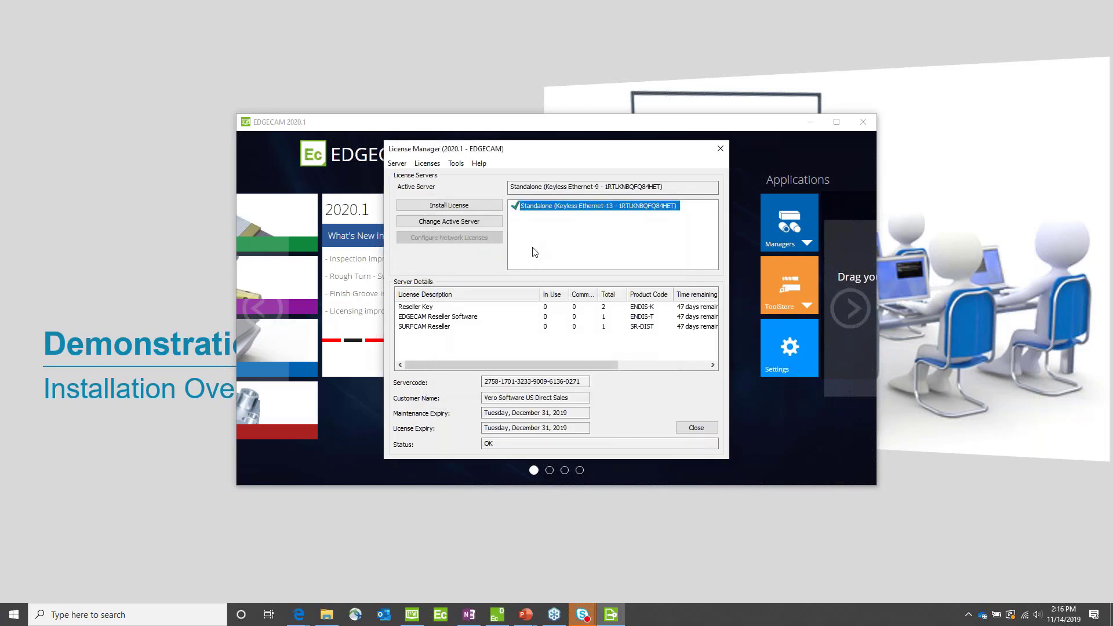
click(700, 429)
Step: Launch ToolStore Administrator and open the existing 2020_NEW tool database to view its administration options
click(784, 301)
click(640, 434)
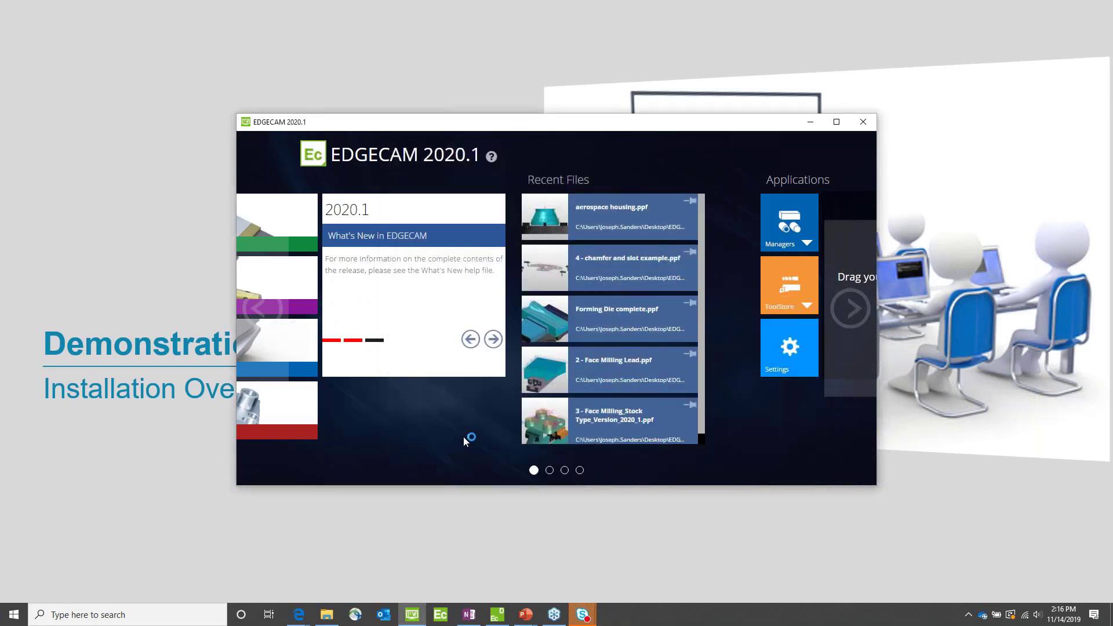
mouse_move(779, 301)
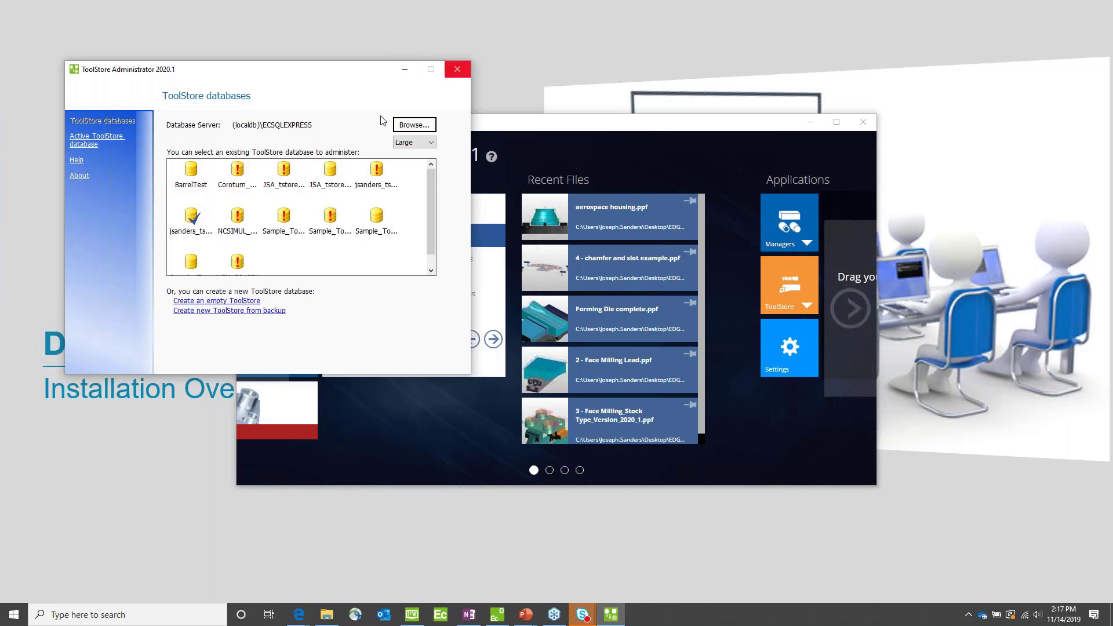
double_click(189, 218)
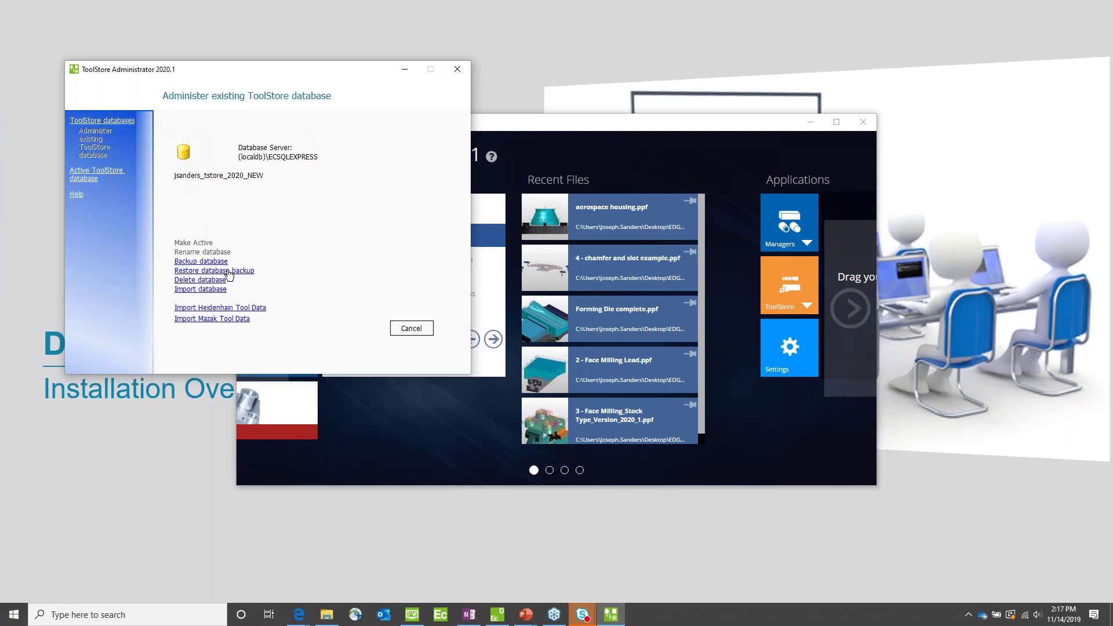
Step: Review the active ToolStore database settings, the support files folder path and the database list, and close ToolStore Administrator
click(81, 181)
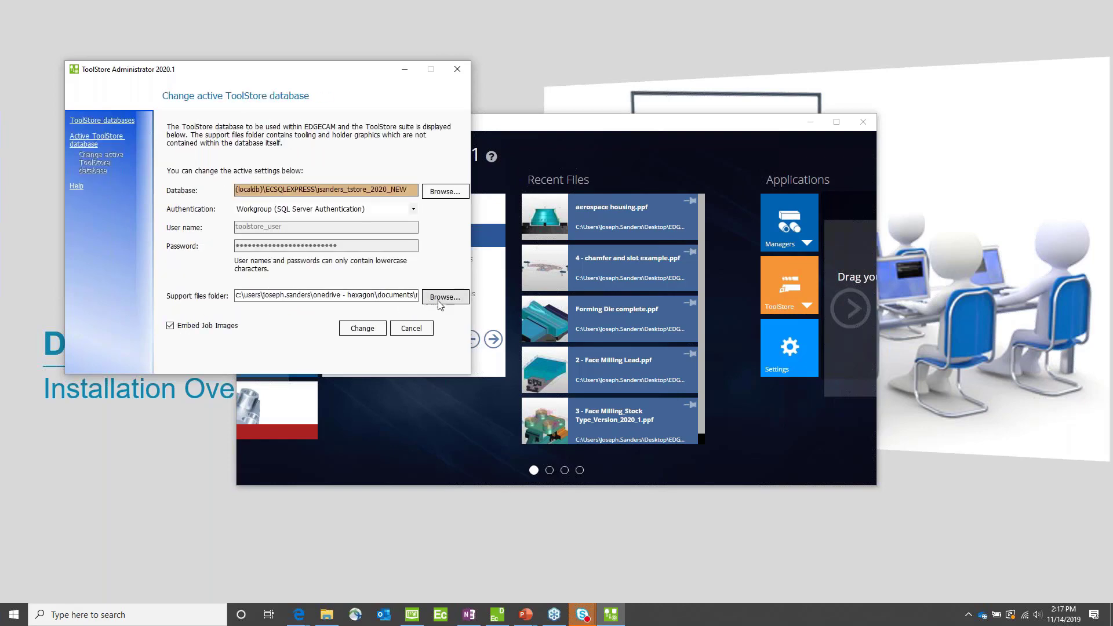
drag(367, 297, 437, 295)
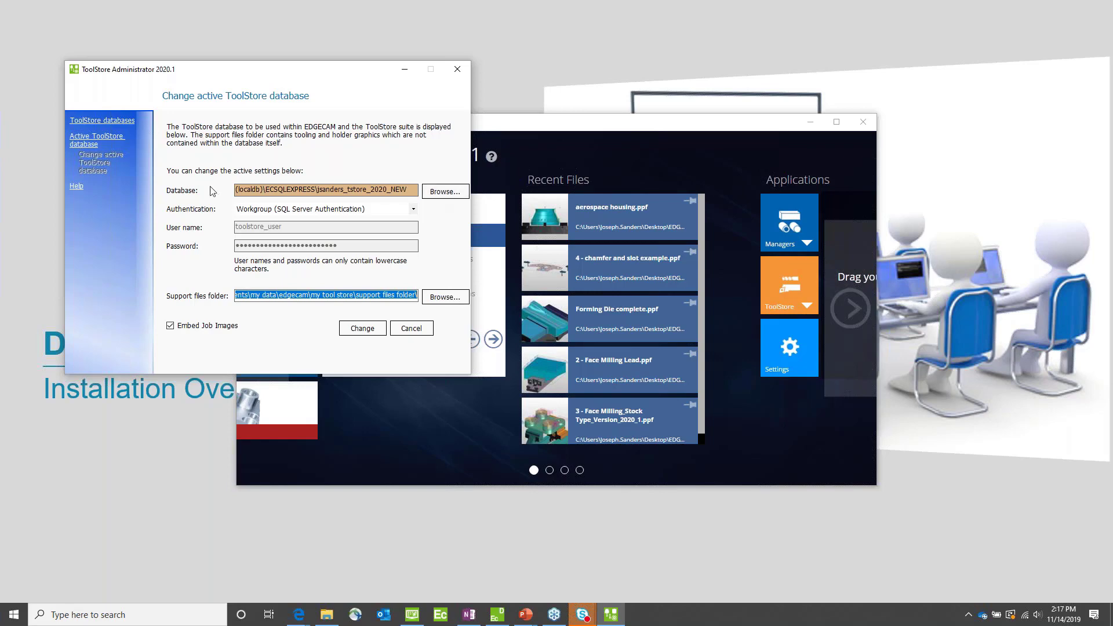
click(100, 121)
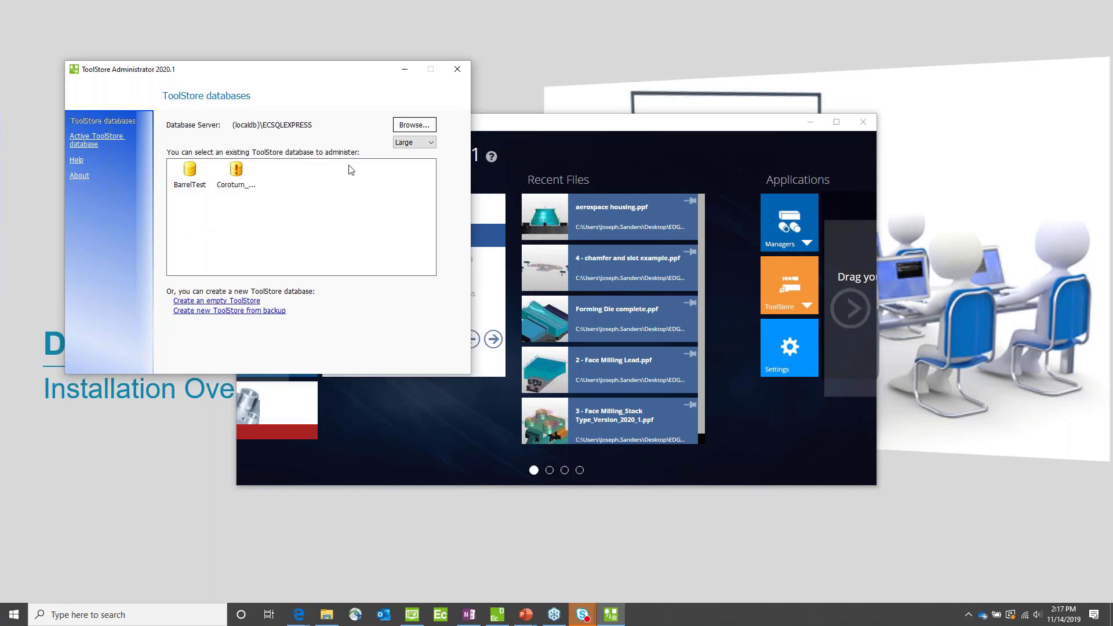
click(79, 140)
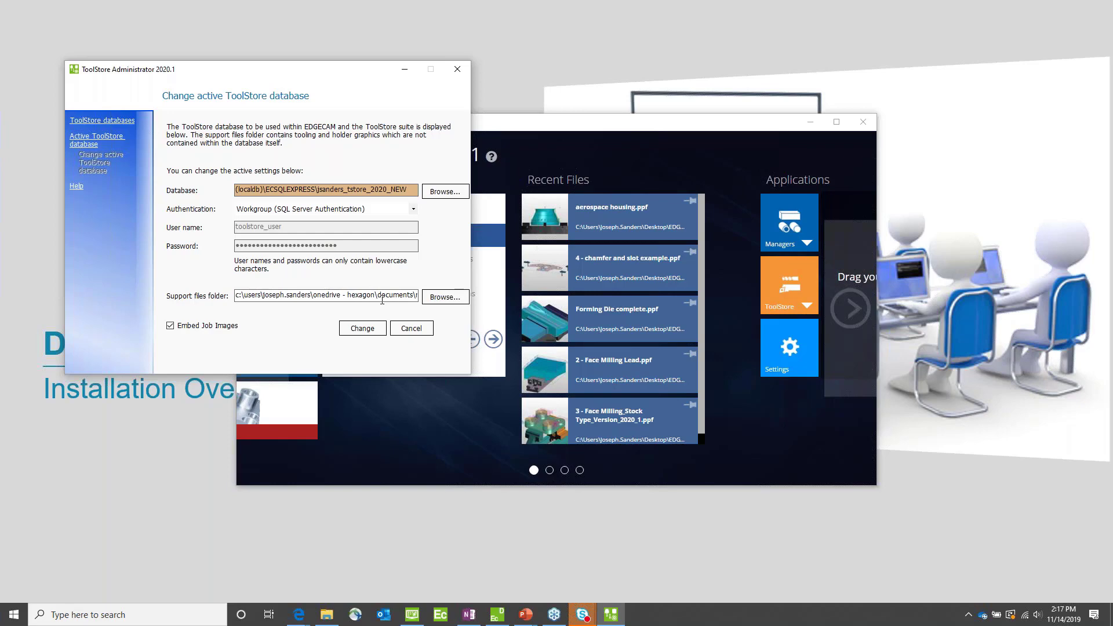
click(459, 71)
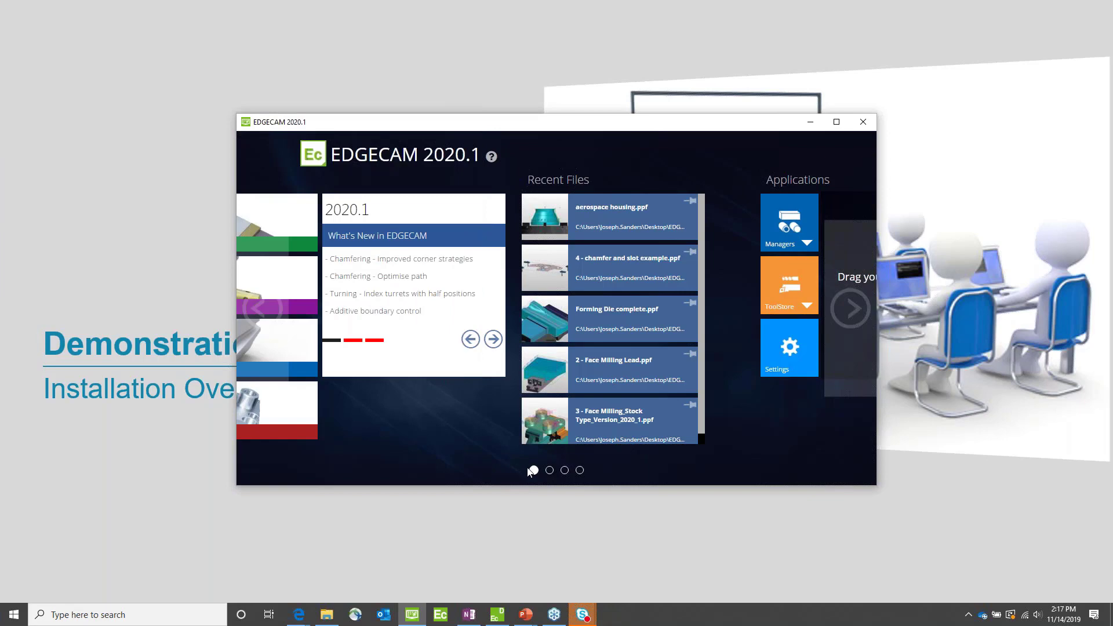
Step: Open the launcher settings and start the Migrate Files wizard up to its component selection
click(784, 363)
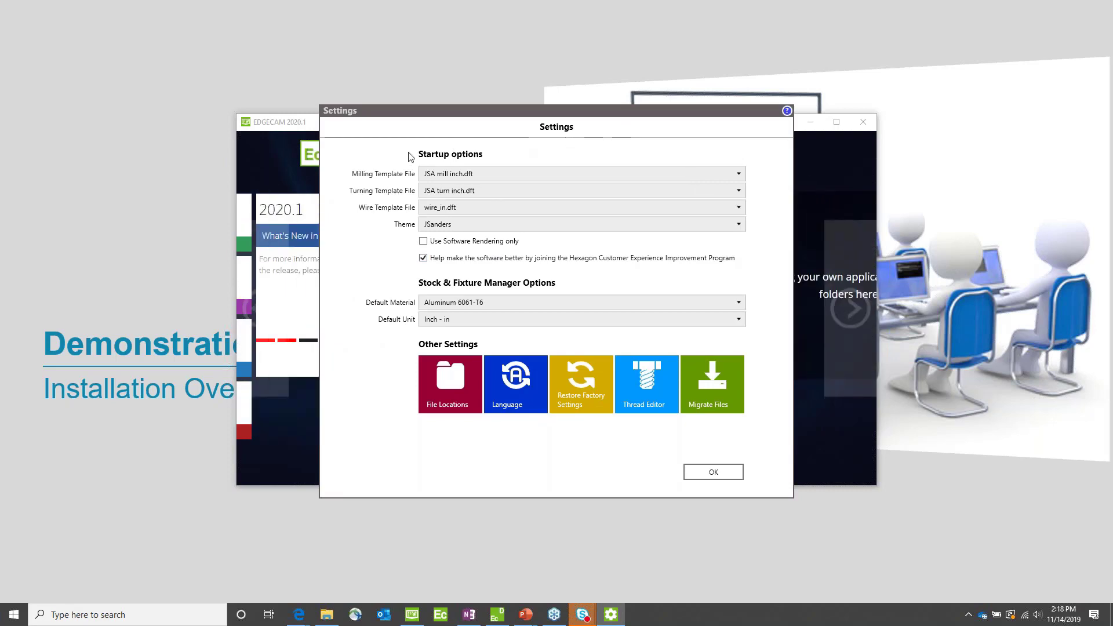
drag(594, 116, 475, 112)
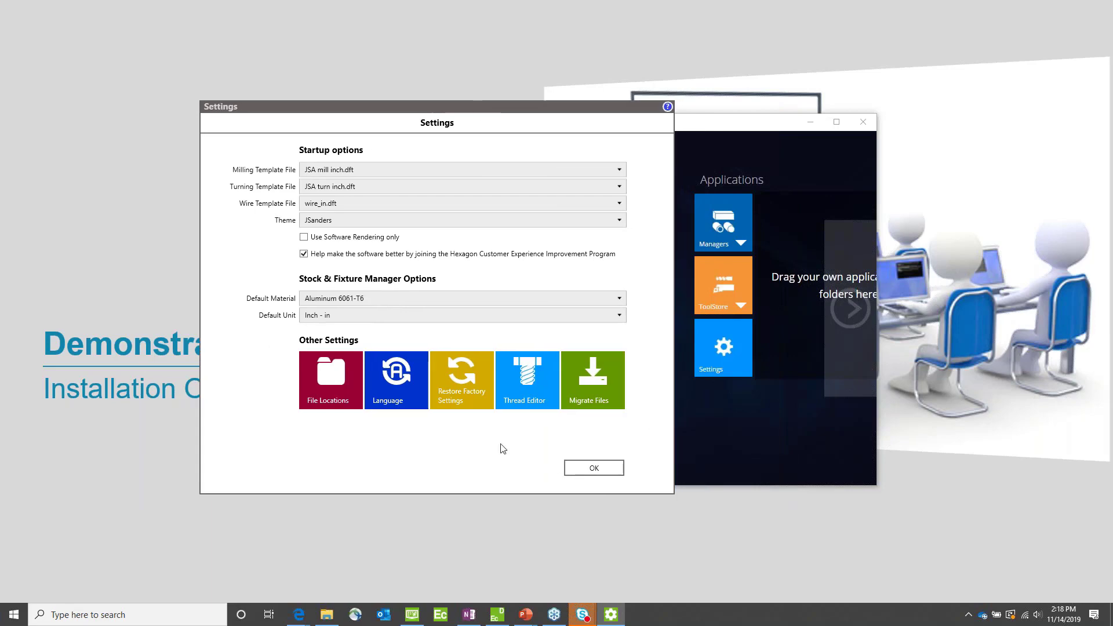
click(592, 380)
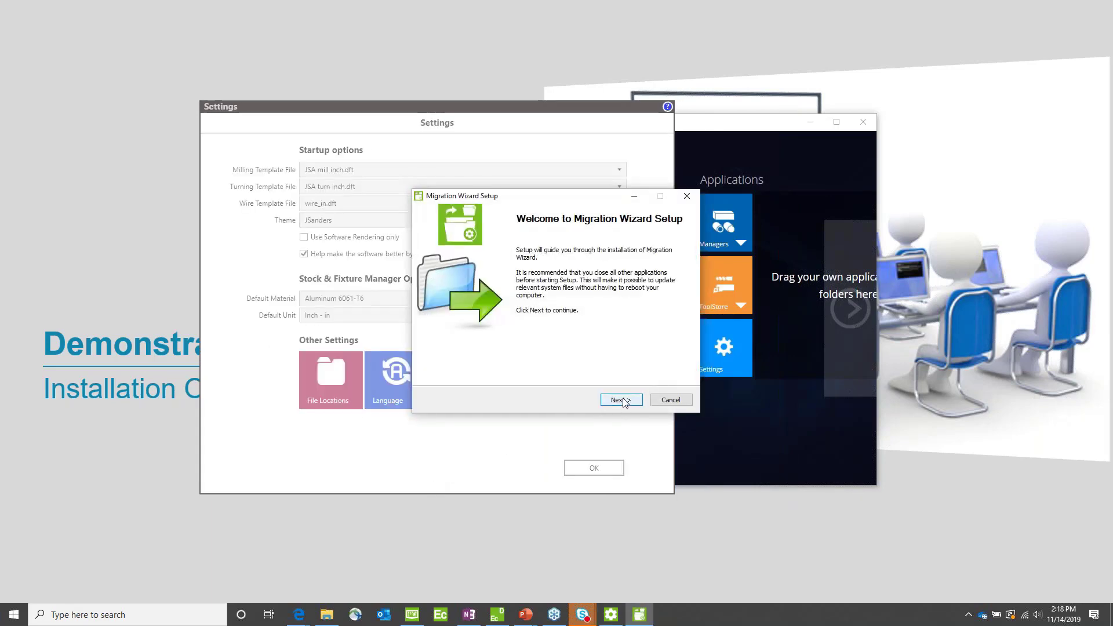
click(620, 400)
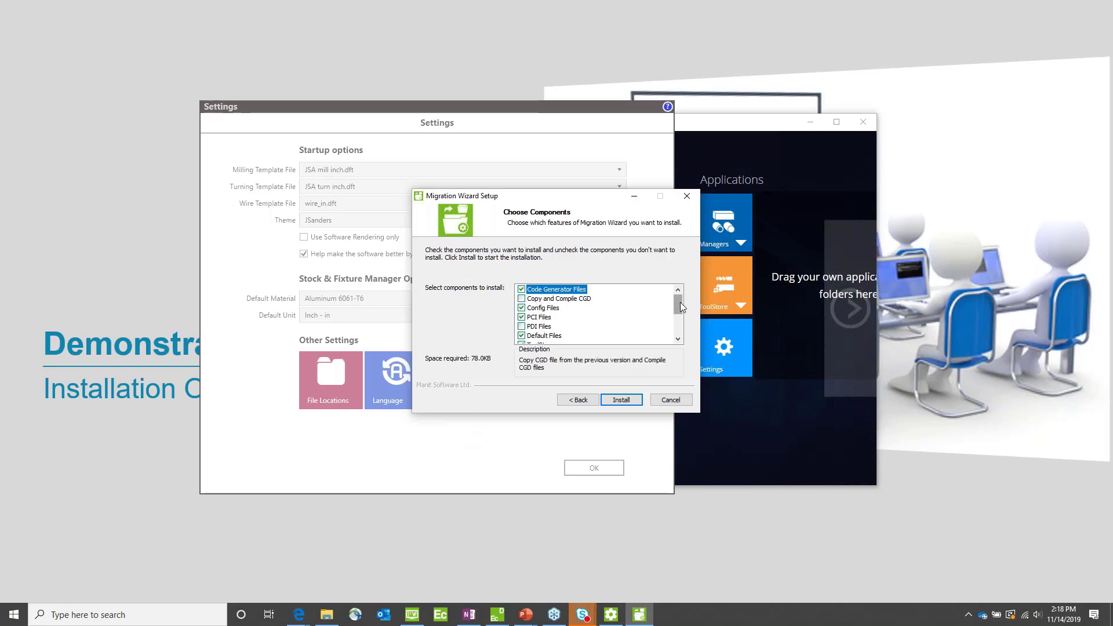
Step: Deselect ToolStore among the migration components, and quit the Migration Wizard and the launcher settings without installing
mouse_move(680, 302)
mouse_down()
mouse_move(683, 339)
mouse_move(681, 302)
mouse_move(687, 315)
mouse_up()
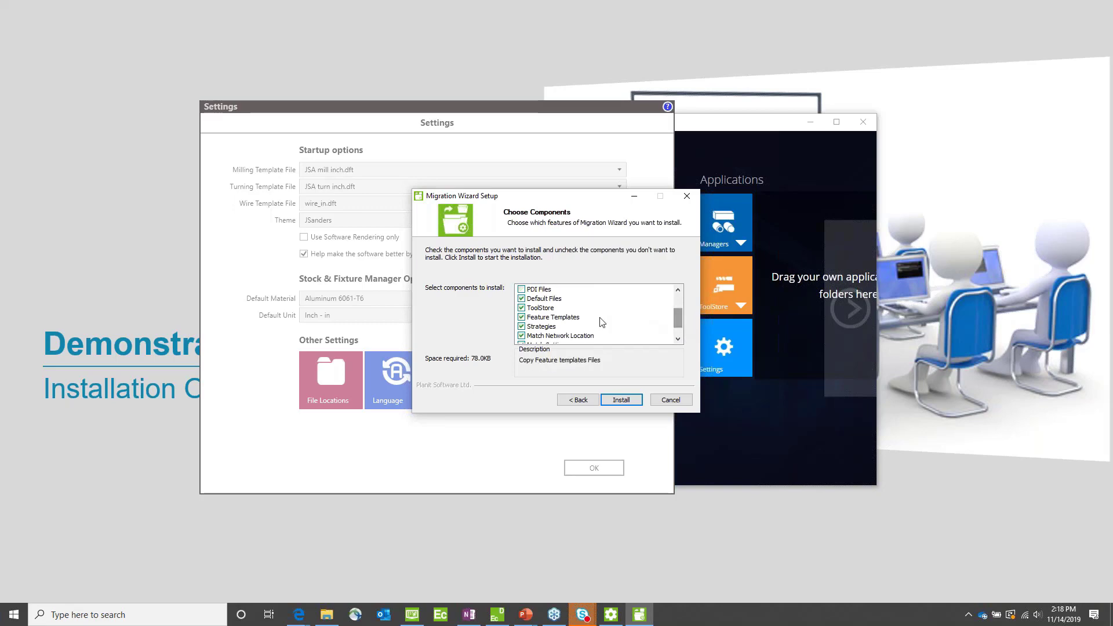
click(522, 309)
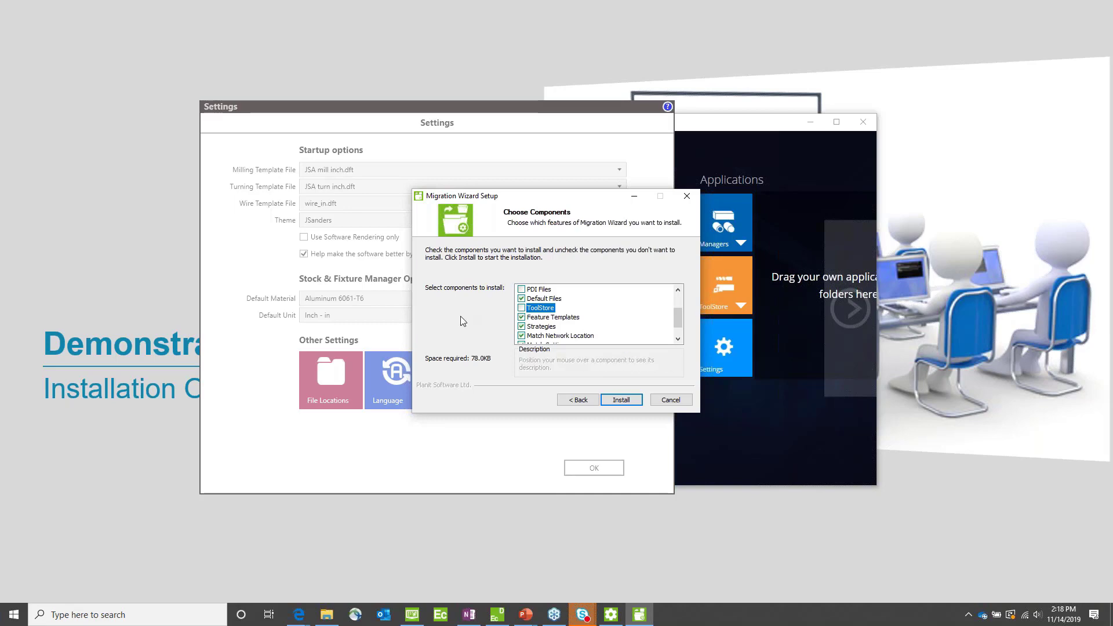
click(677, 401)
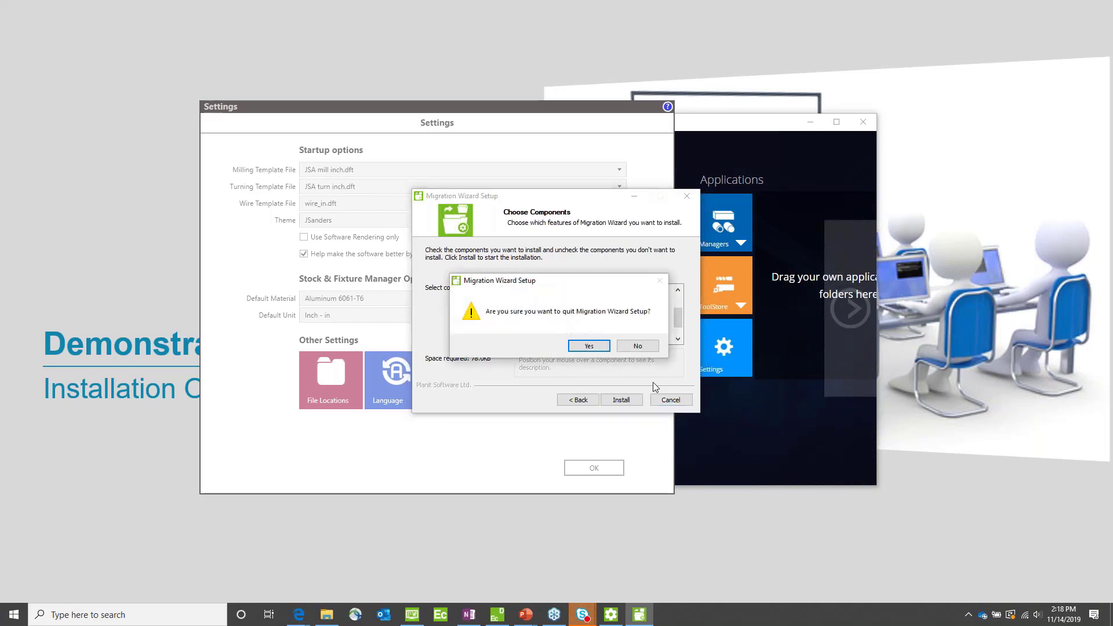
click(589, 347)
click(594, 463)
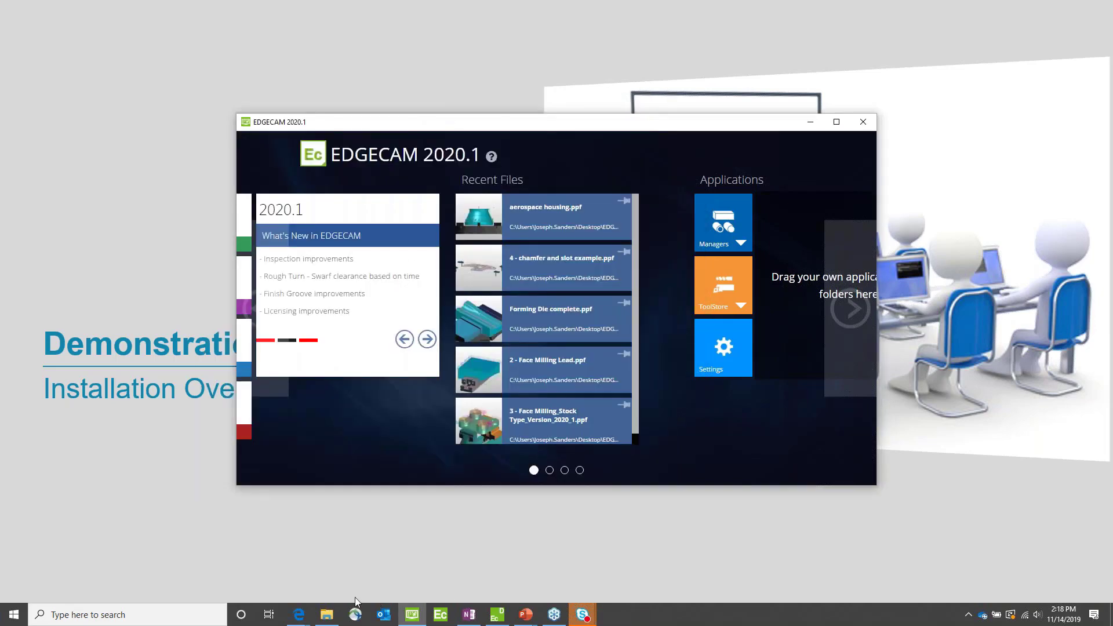
Step: Switch to File Explorer and open the Vero Software folder in Documents to examine the earlier versions' folders
click(329, 615)
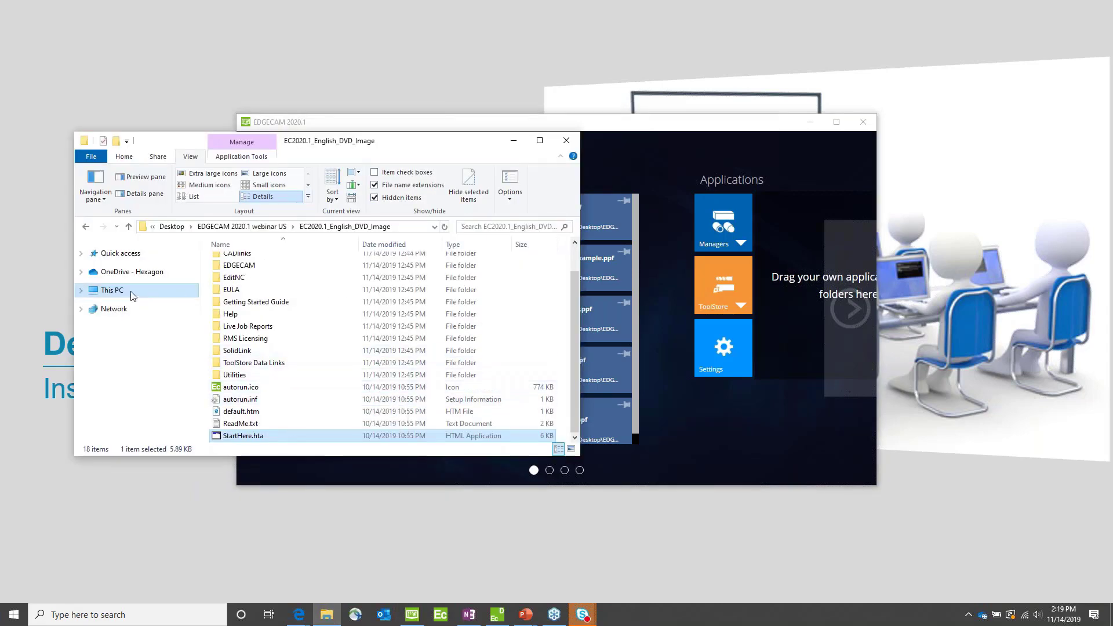
click(81, 291)
click(114, 333)
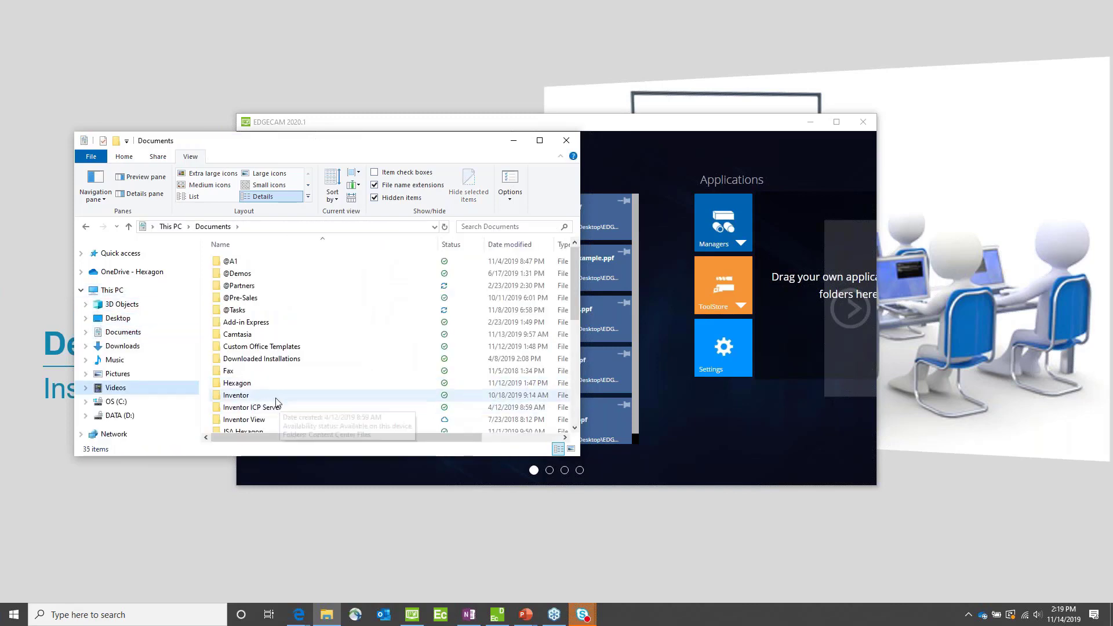
click(247, 412)
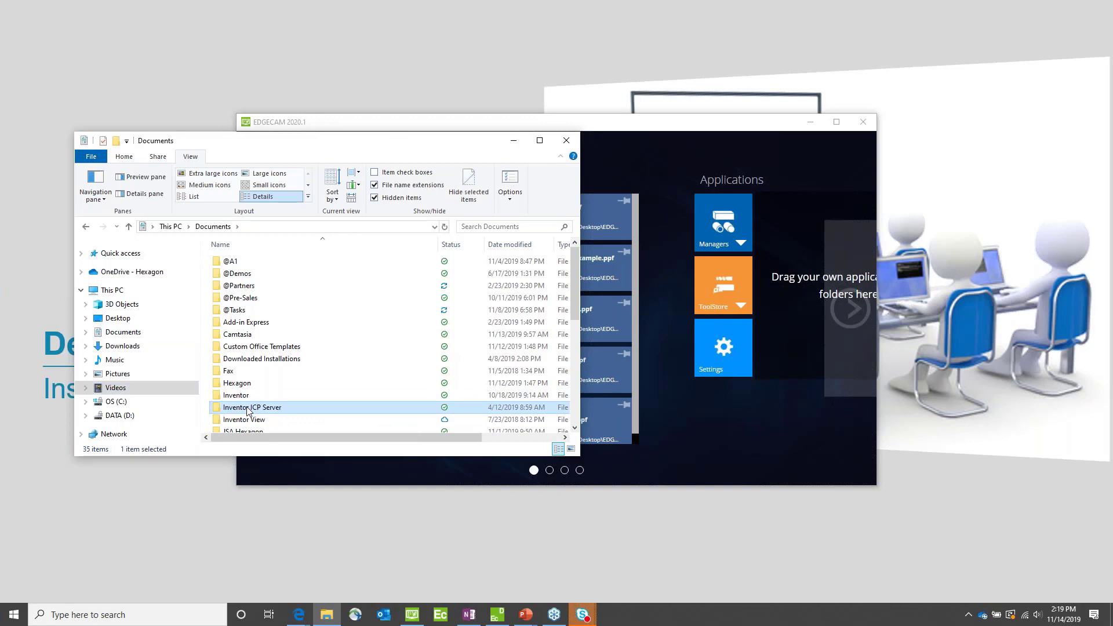
key(v)
key(Return)
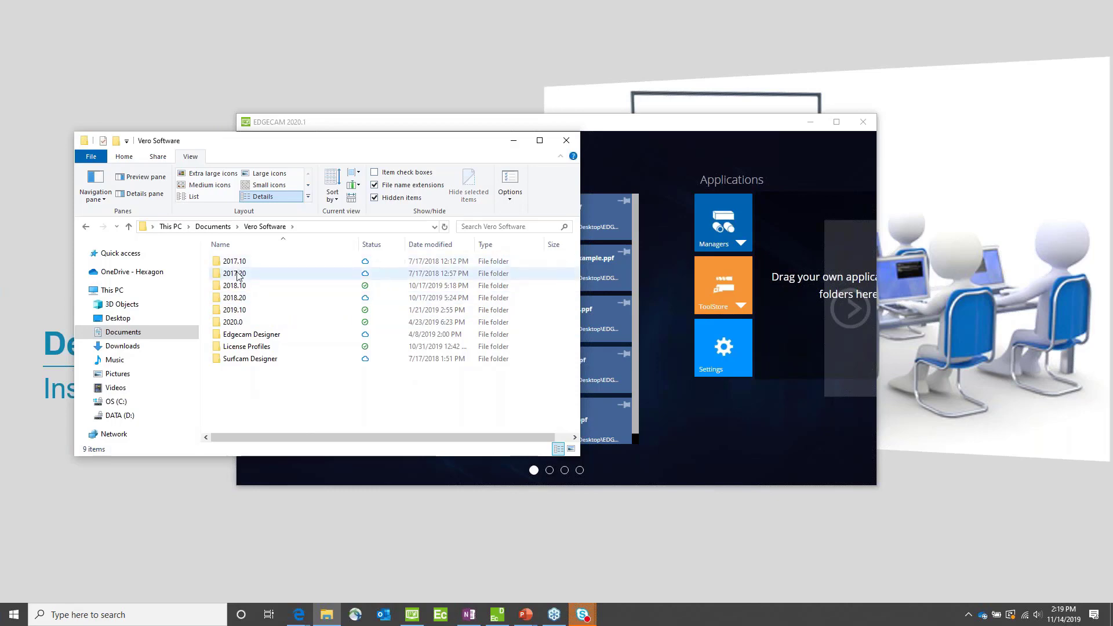
mouse_move(239, 327)
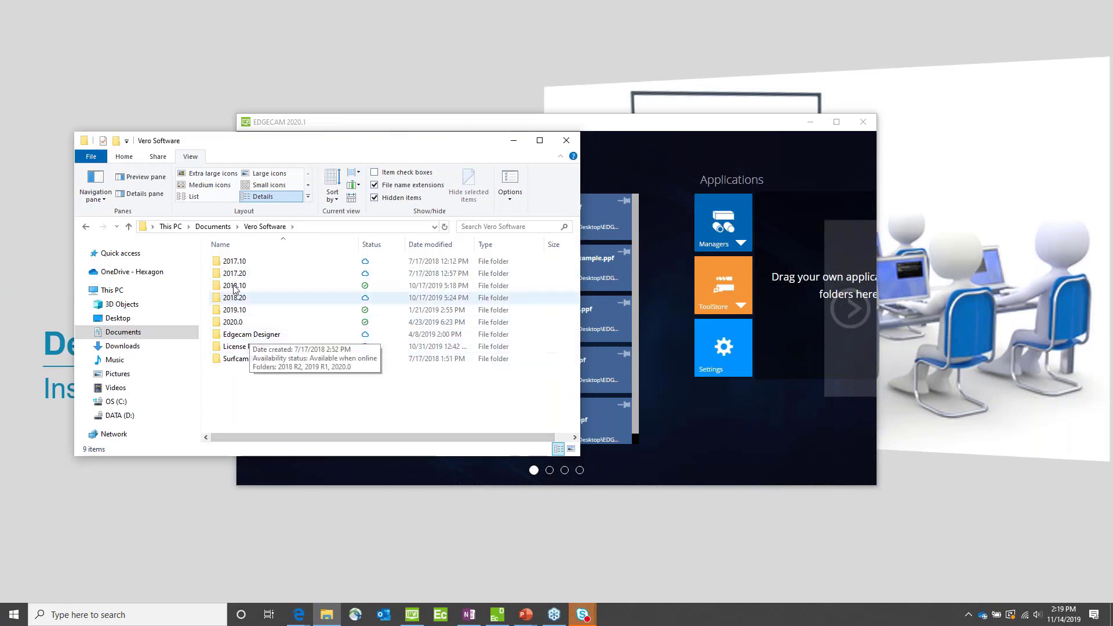
Step: Browse from Documents through Hexagon and EDGECAM to the 2020.1 folder, examine its subfolders, and return to Documents
click(214, 231)
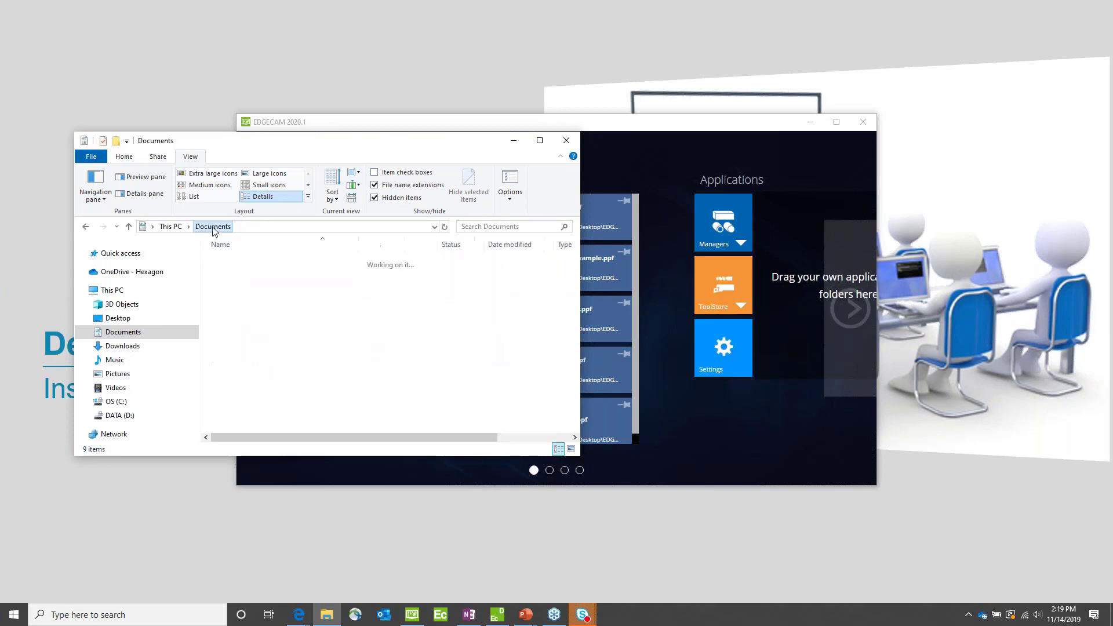
scroll(255, 298, up, 1)
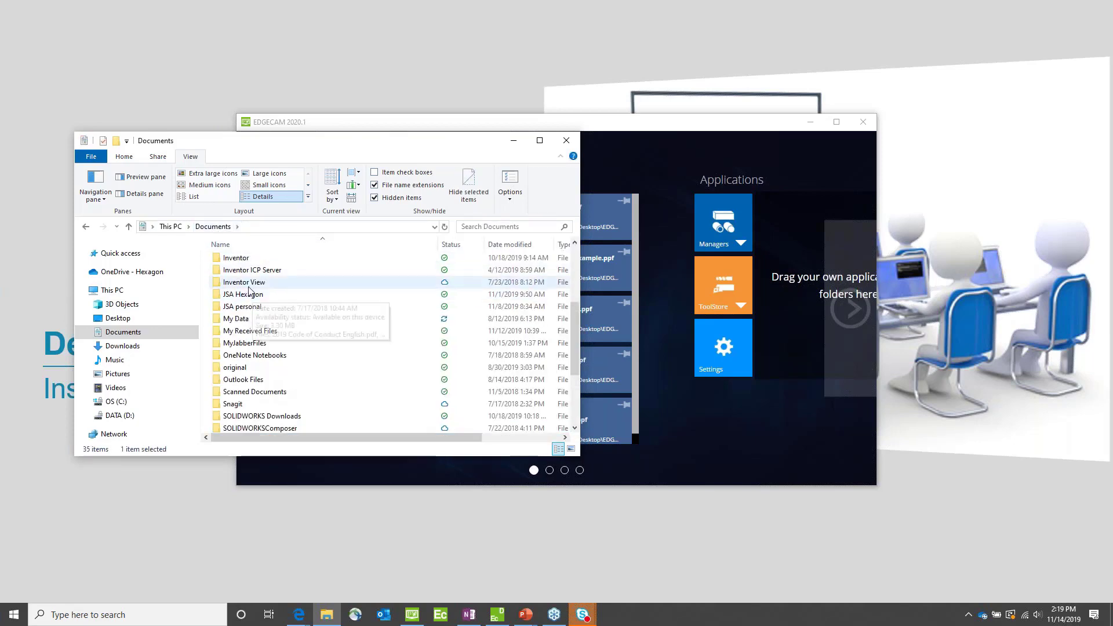
scroll(238, 306, up, 1)
scroll(236, 307, up, 1)
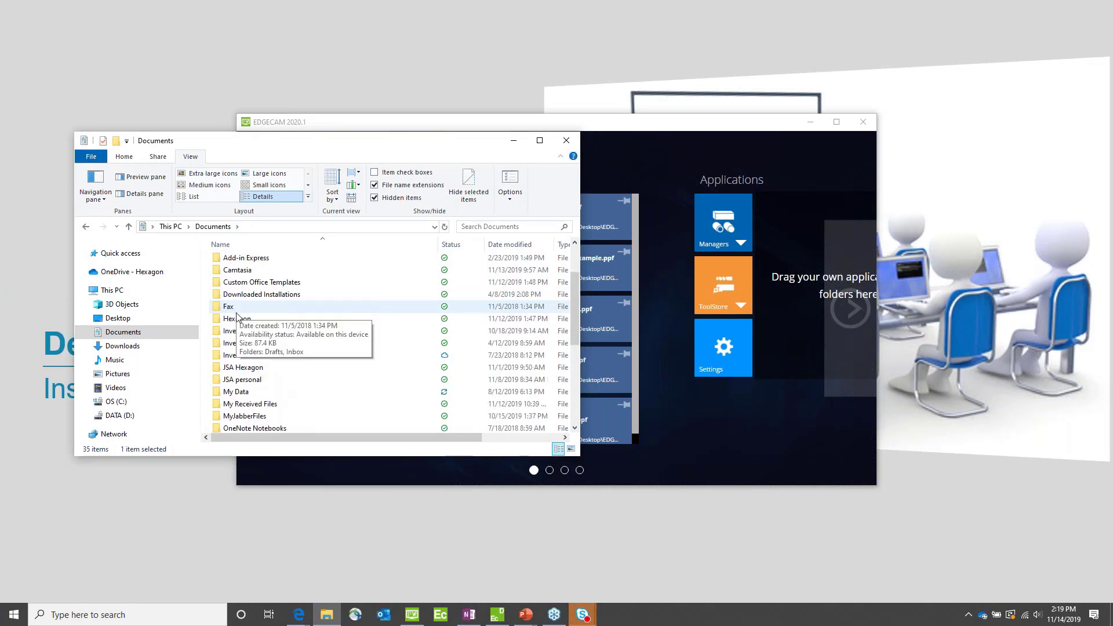
double_click(237, 322)
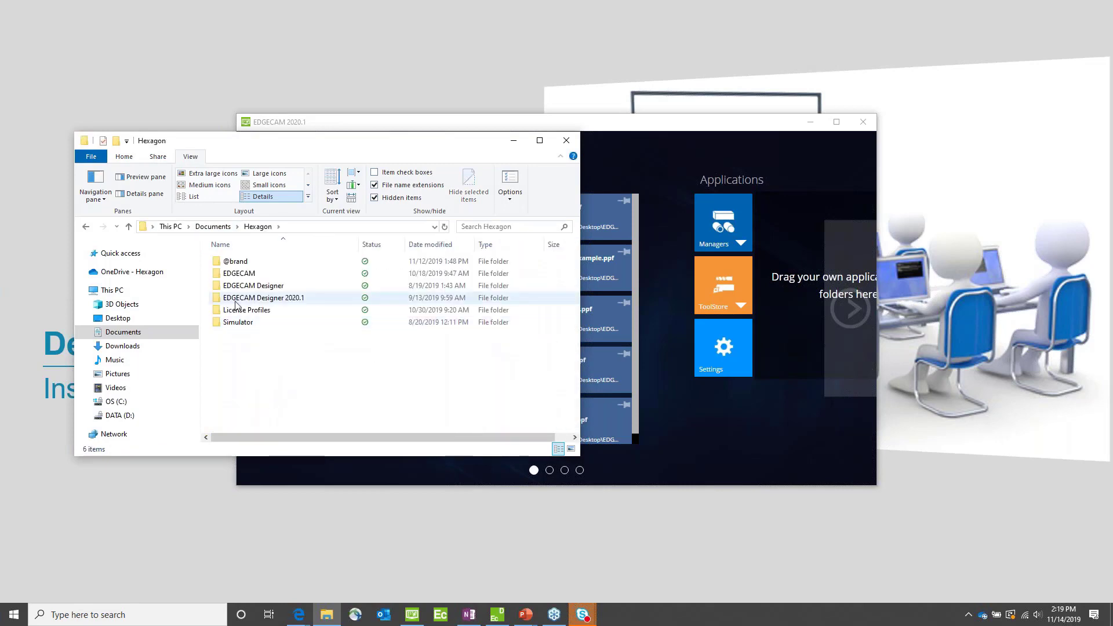
double_click(234, 277)
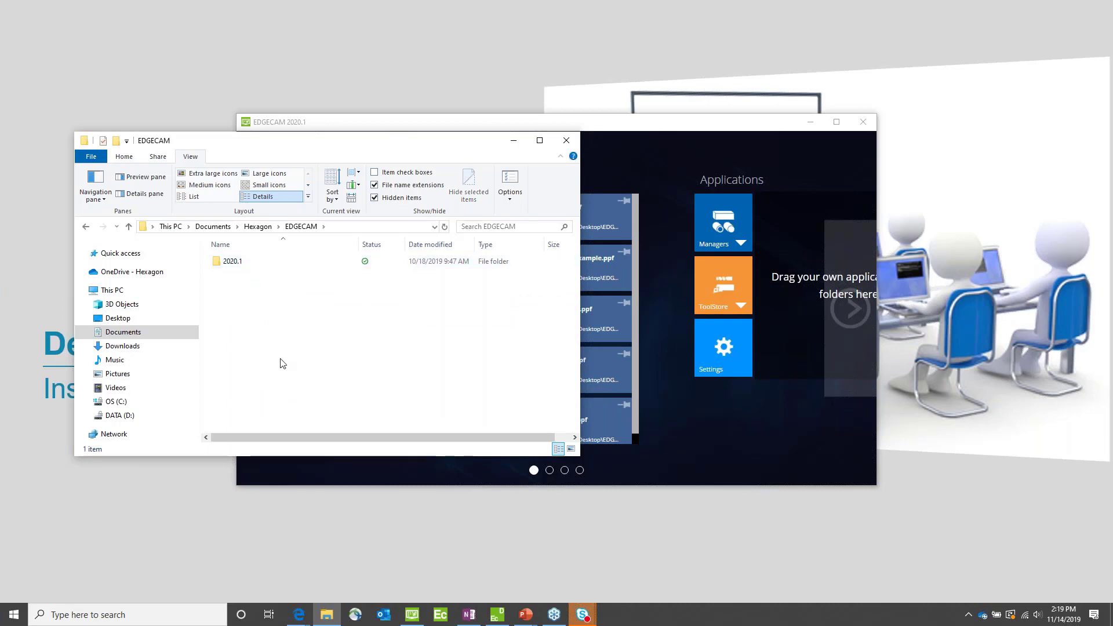
double_click(231, 264)
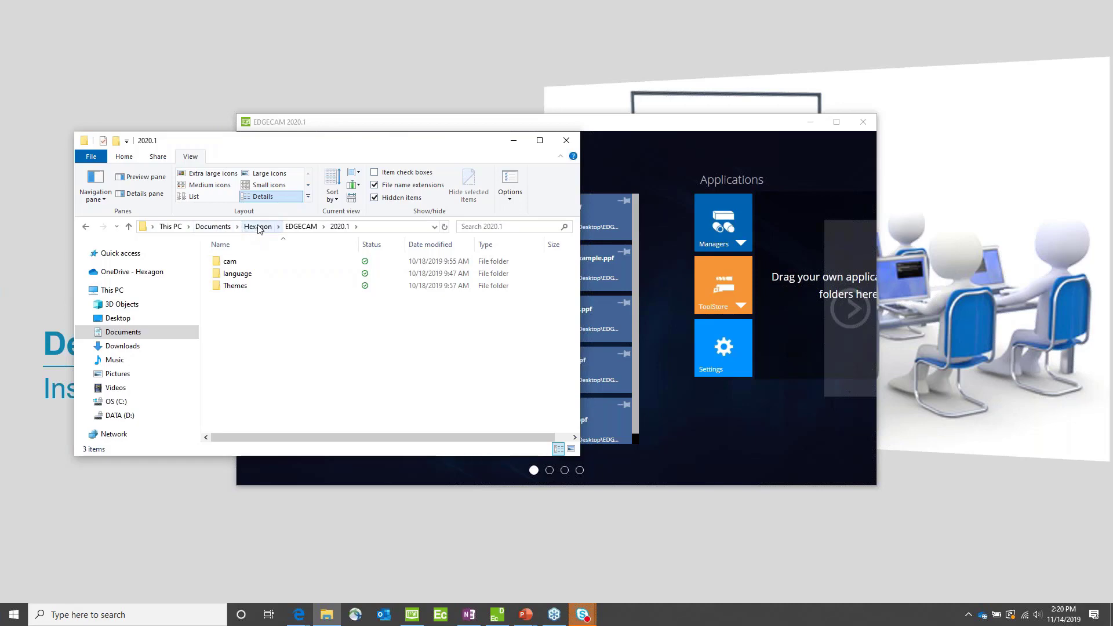
click(213, 227)
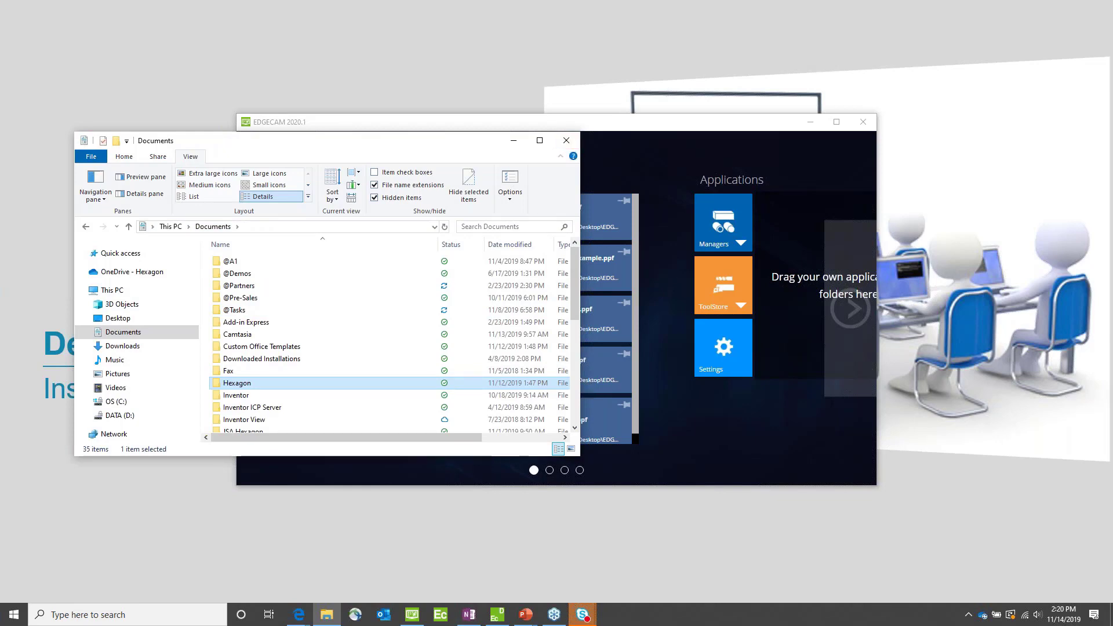
Step: Switch back to the presentation slideshow and advance to the Supported CAD Systems slide
click(359, 536)
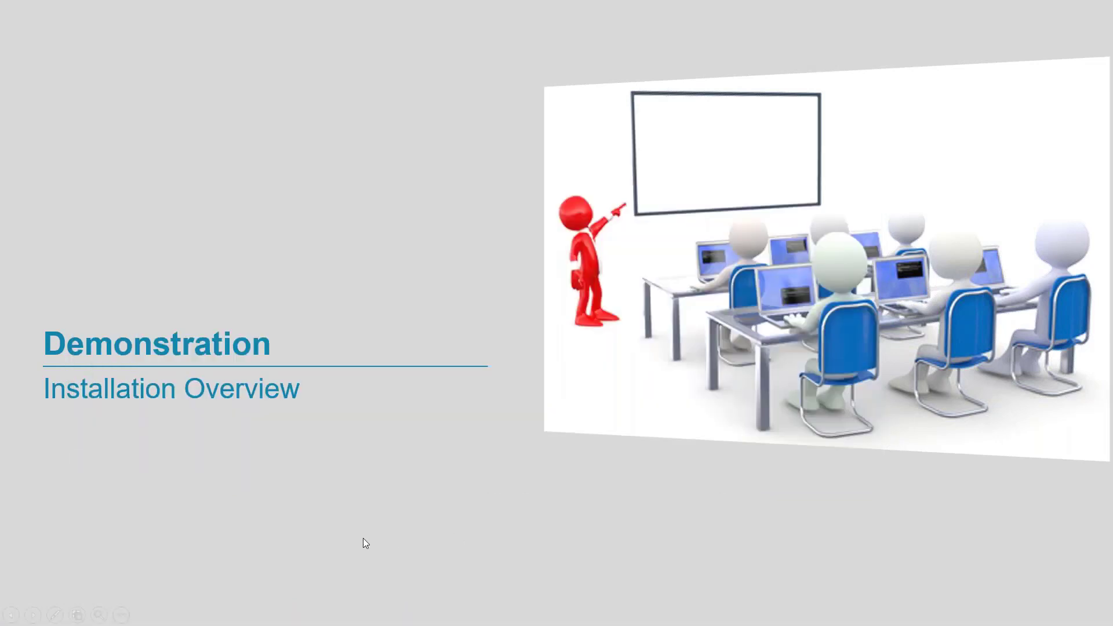
click(277, 480)
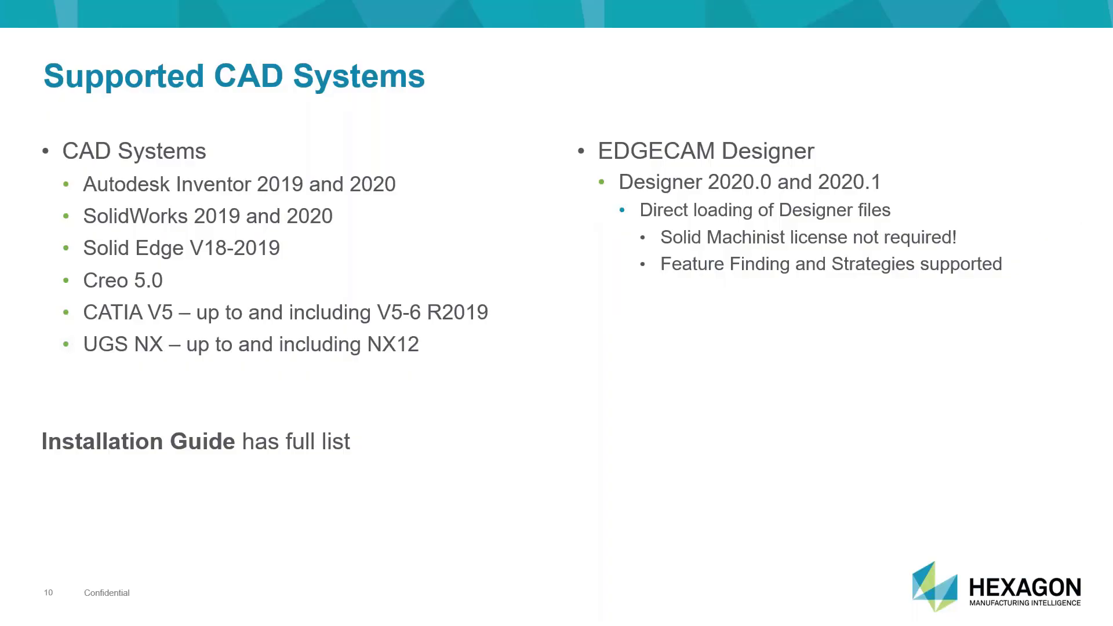
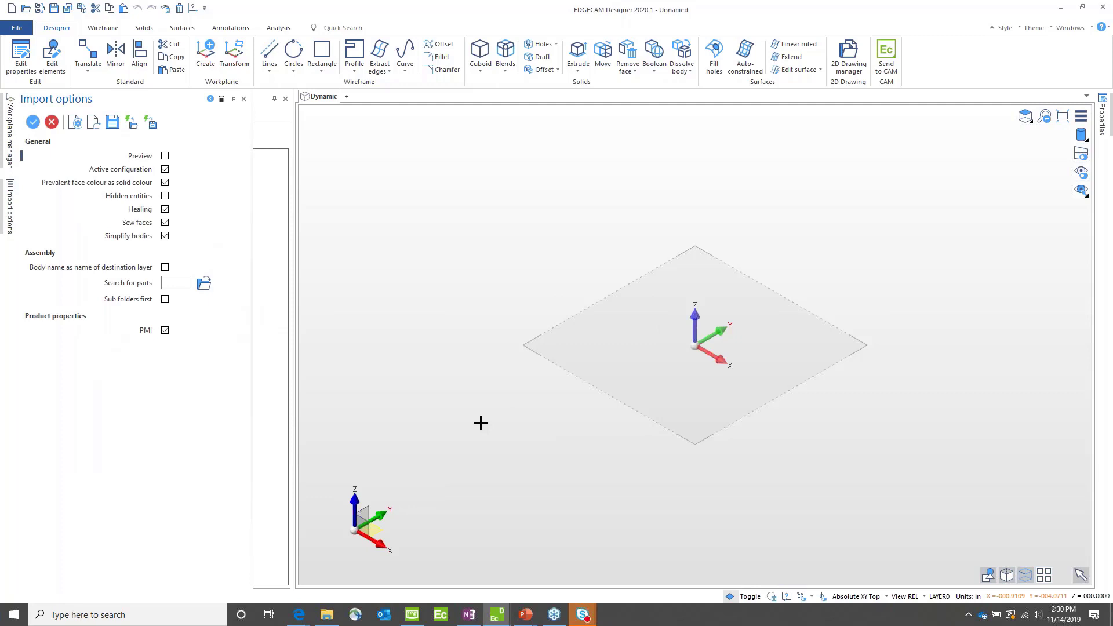
Step: Toggle the Healing and Simplify bodies import options and import the forming die model
click(165, 208)
click(165, 236)
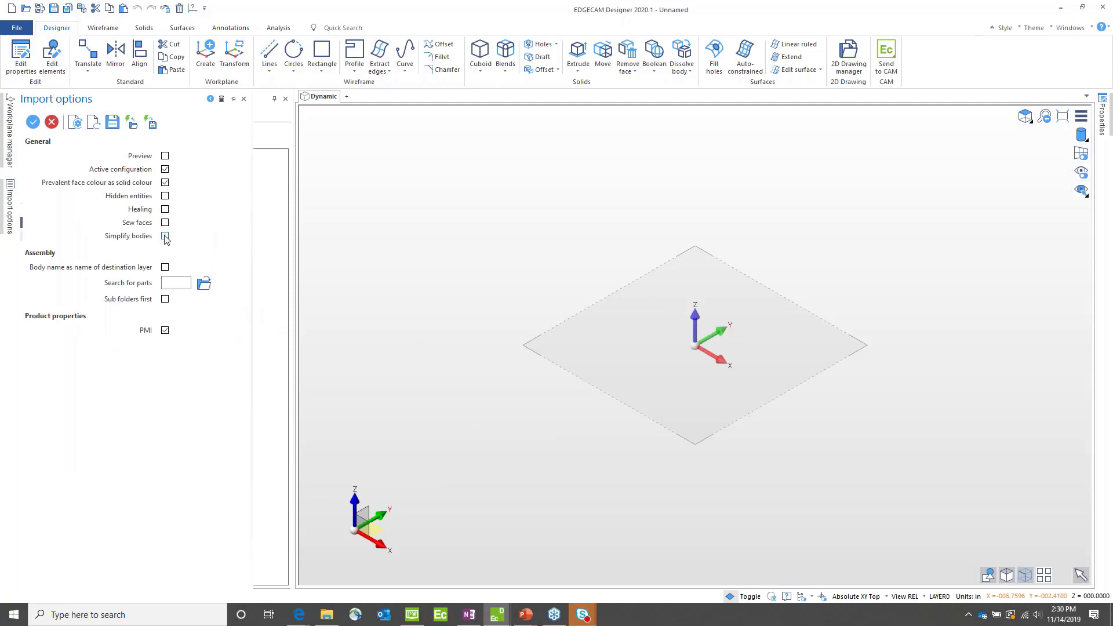
click(33, 122)
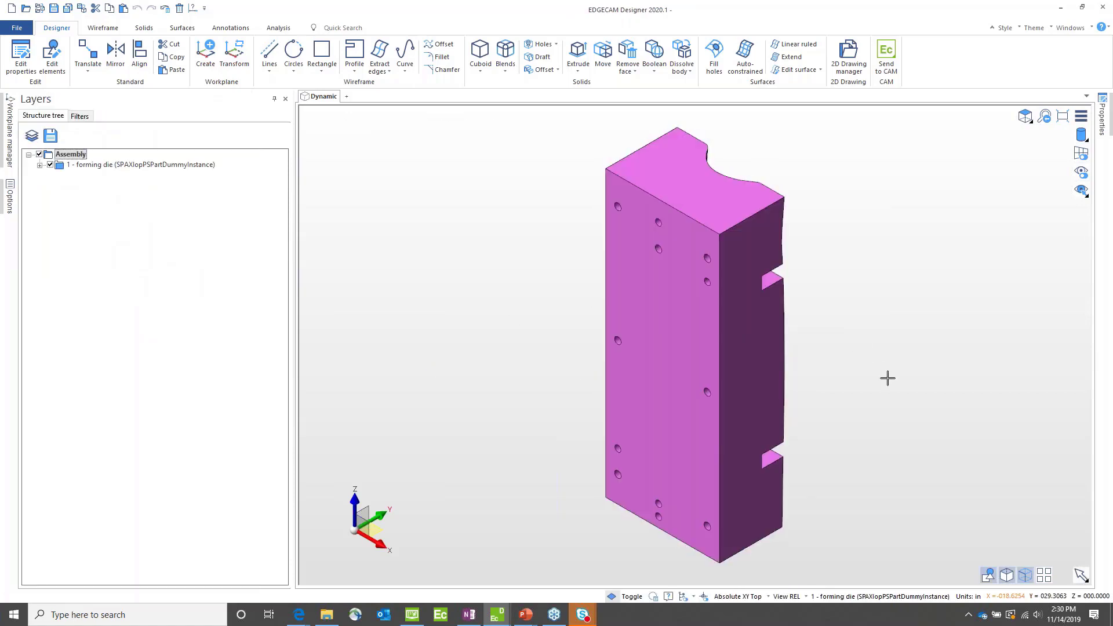
Step: Inspect the imported forming die, set it to the back view and hide Solid_858 in the layer structure
middle_drag(888, 378, 772, 356)
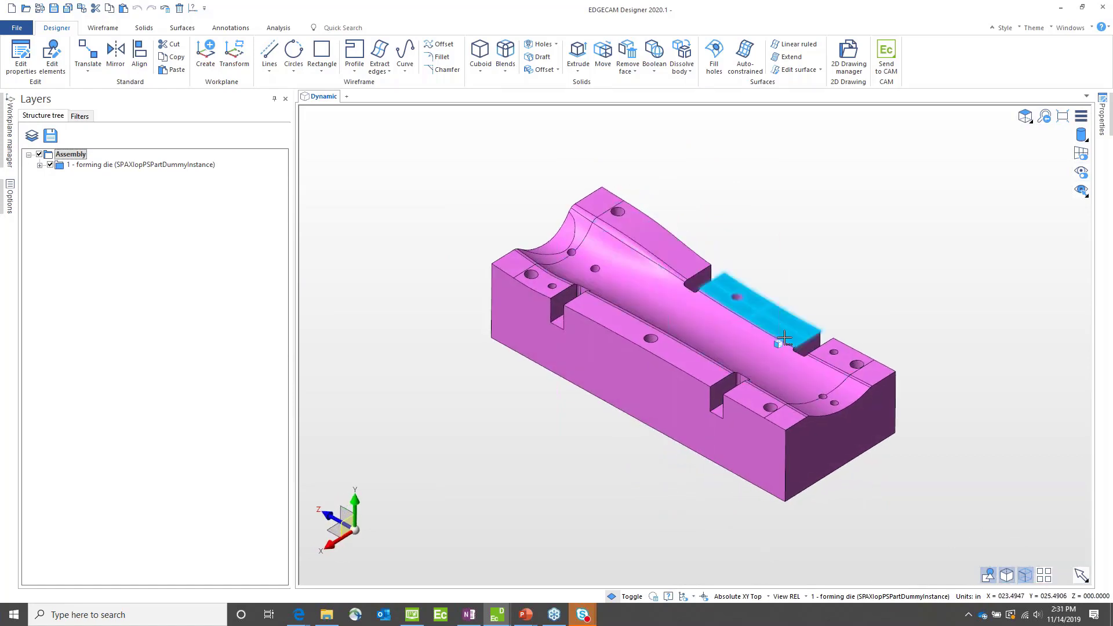
scroll(783, 362, up, 6)
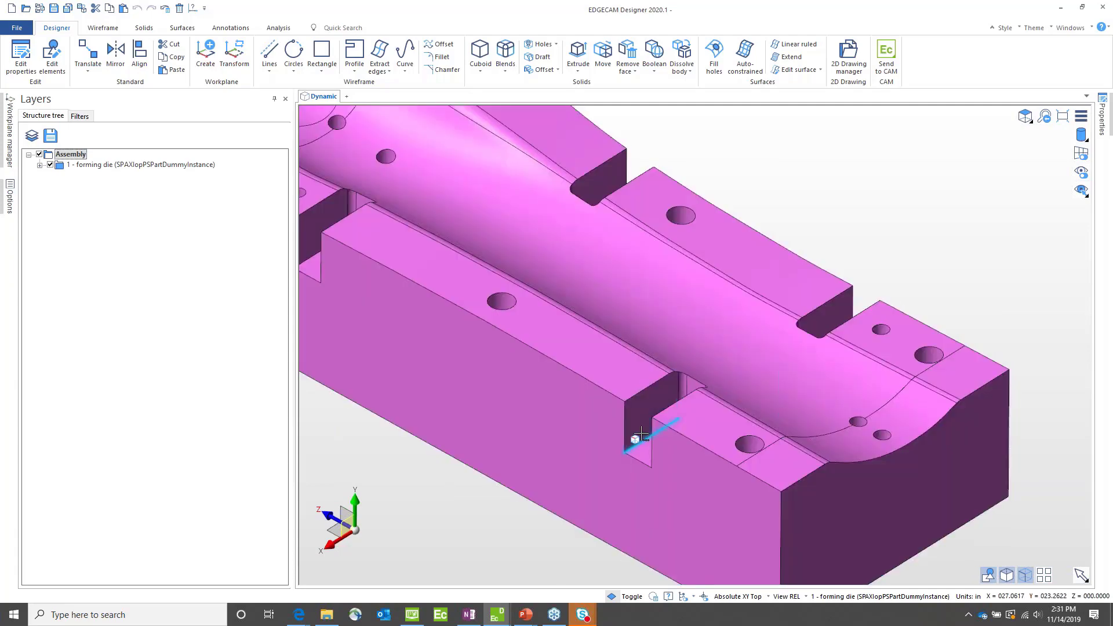
scroll(897, 232, down, 1)
scroll(901, 221, down, 1)
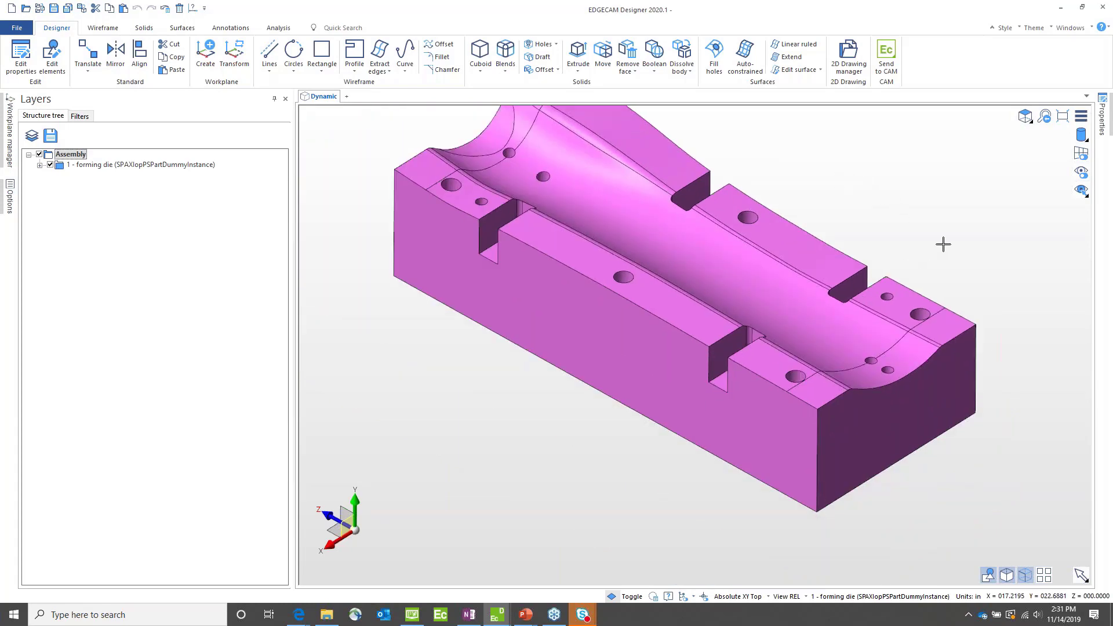
click(863, 287)
click(1025, 116)
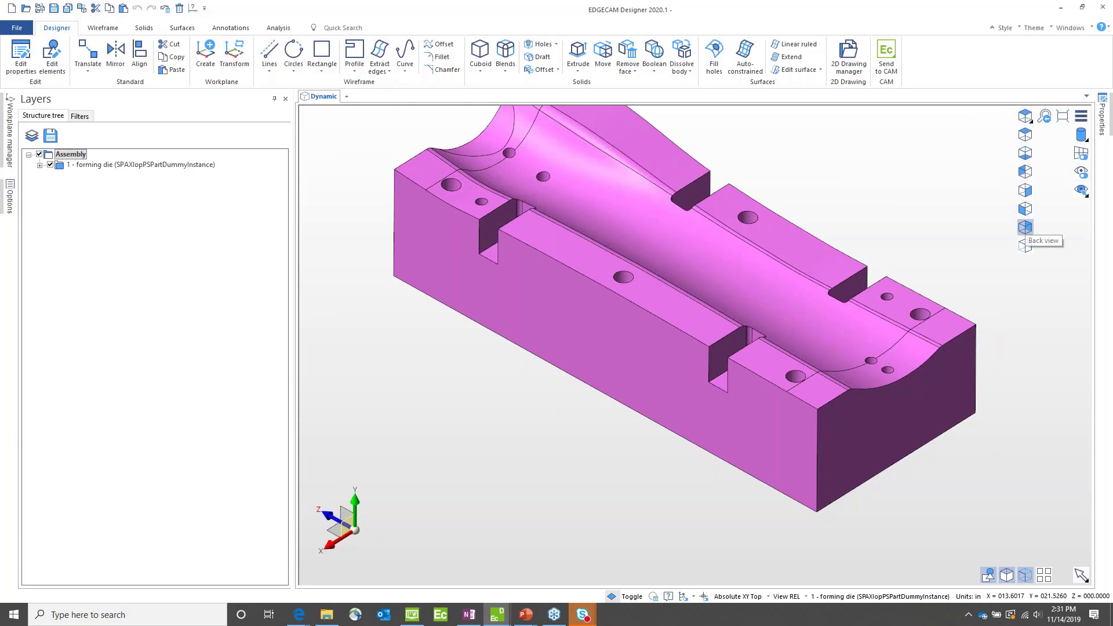
click(1025, 228)
click(40, 165)
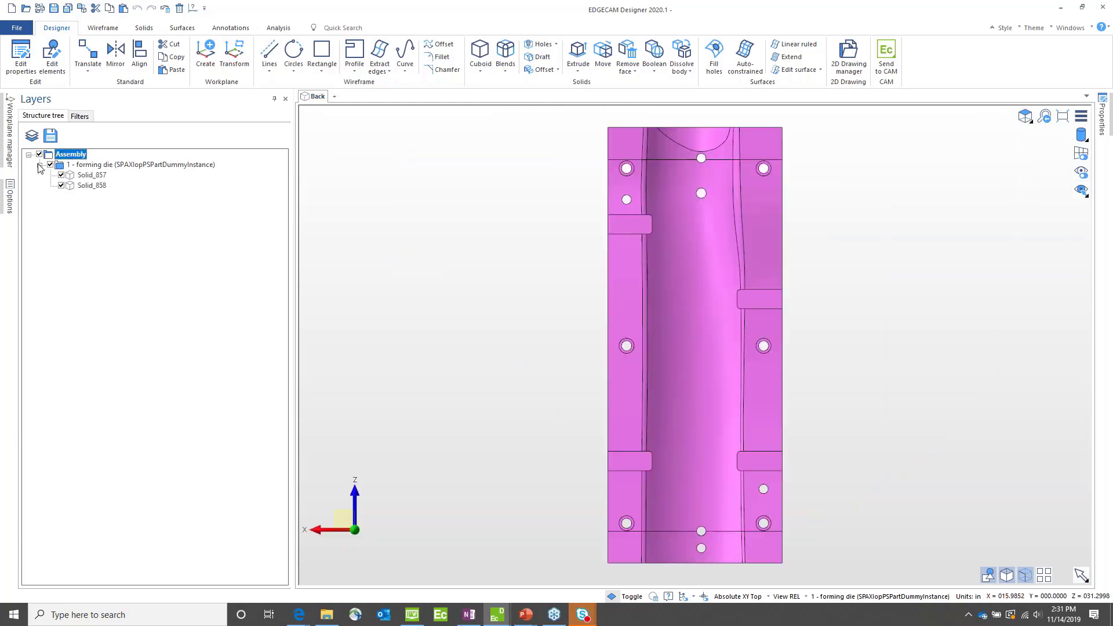
click(60, 186)
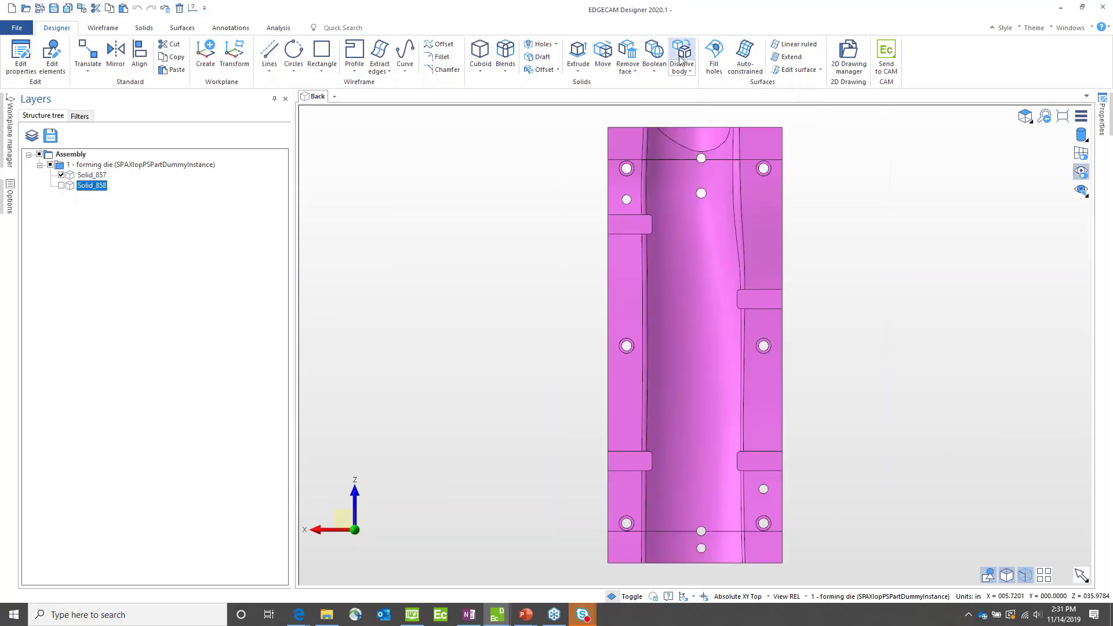
Step: Remove and heal the faces of the four side slots on the die, using Remove face with multi-select
click(628, 51)
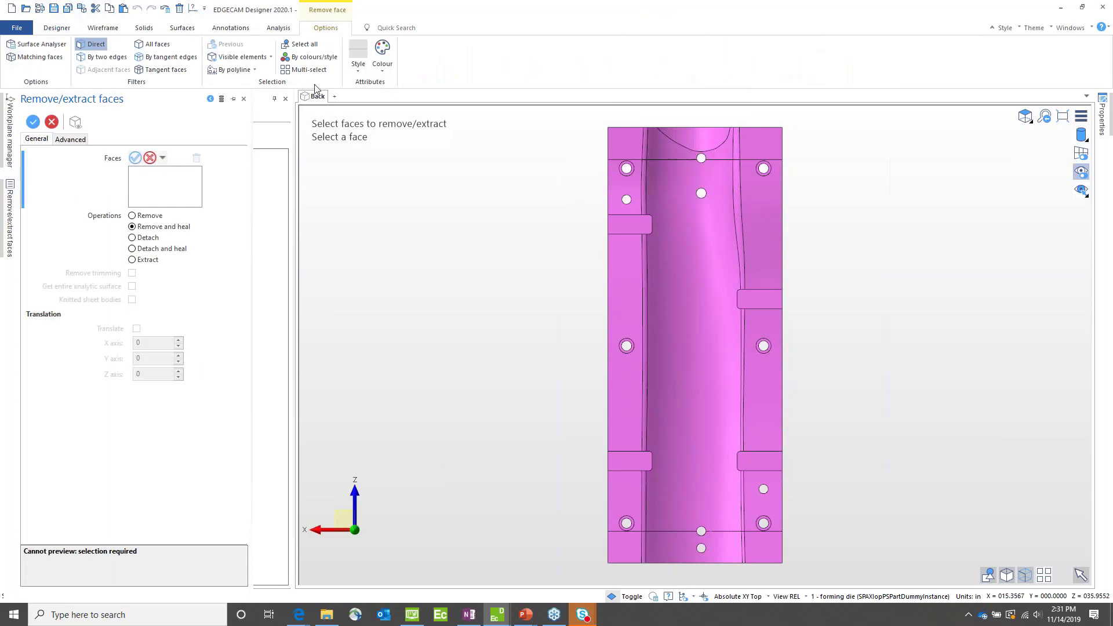
click(303, 70)
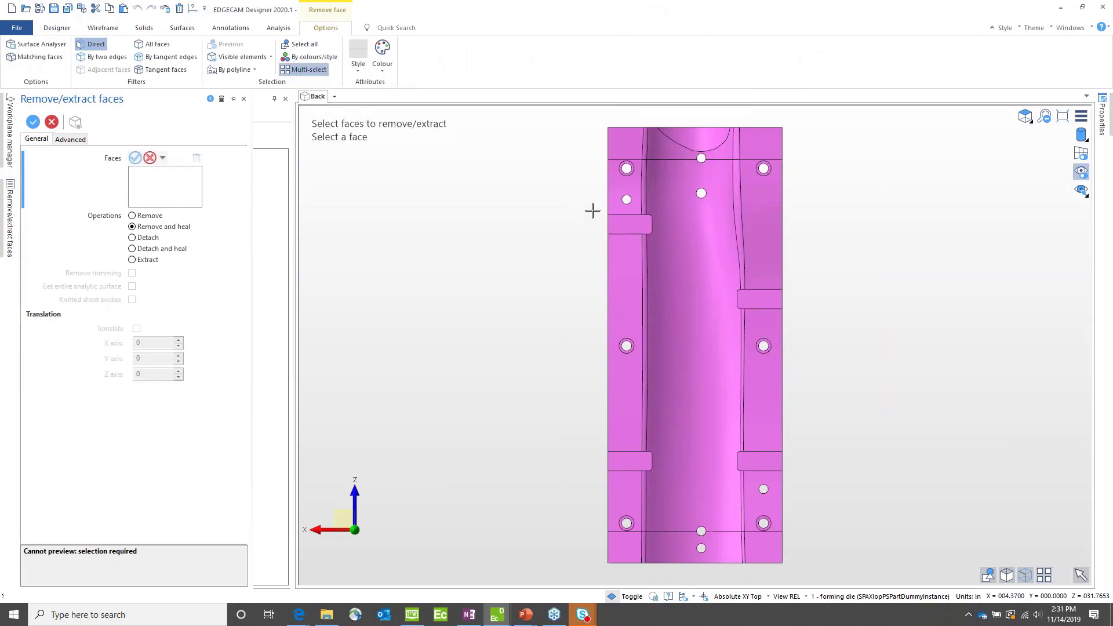
click(629, 225)
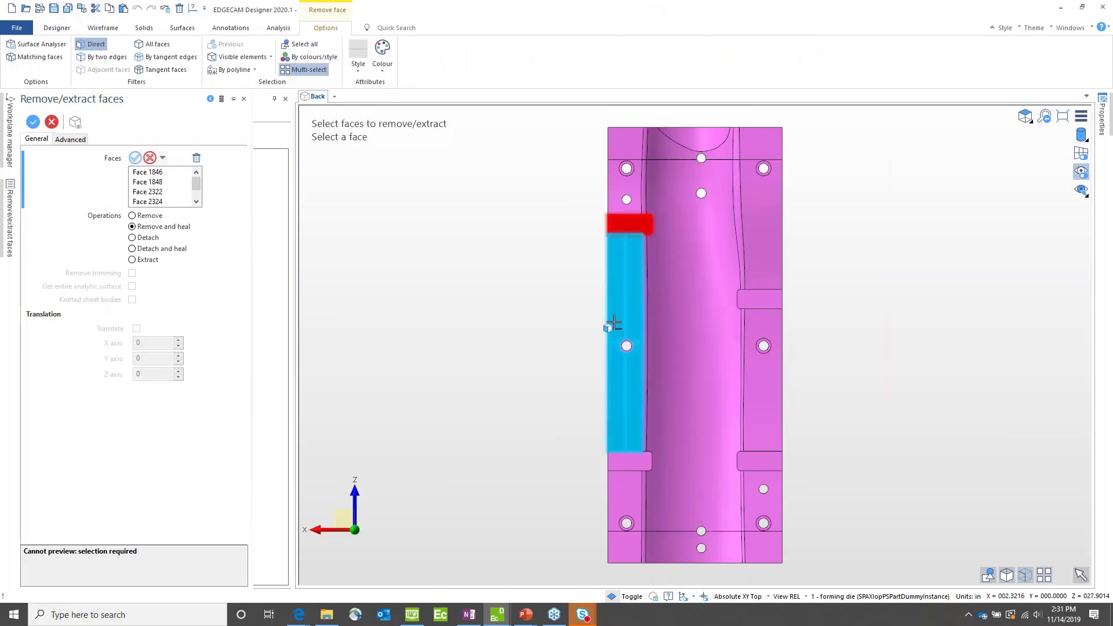
click(629, 461)
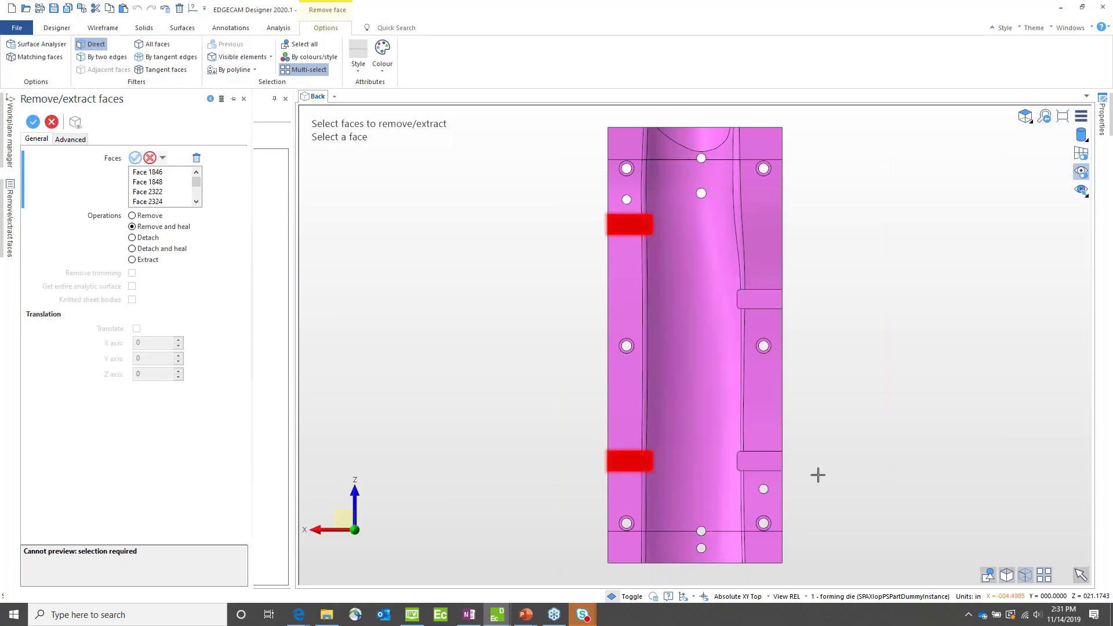
click(783, 472)
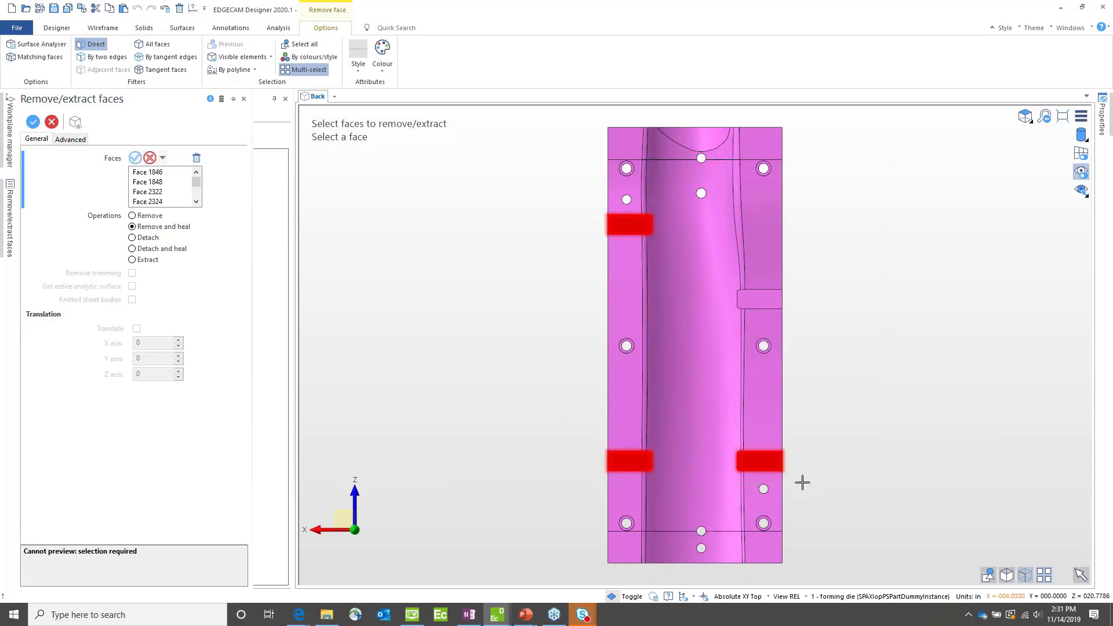
click(814, 315)
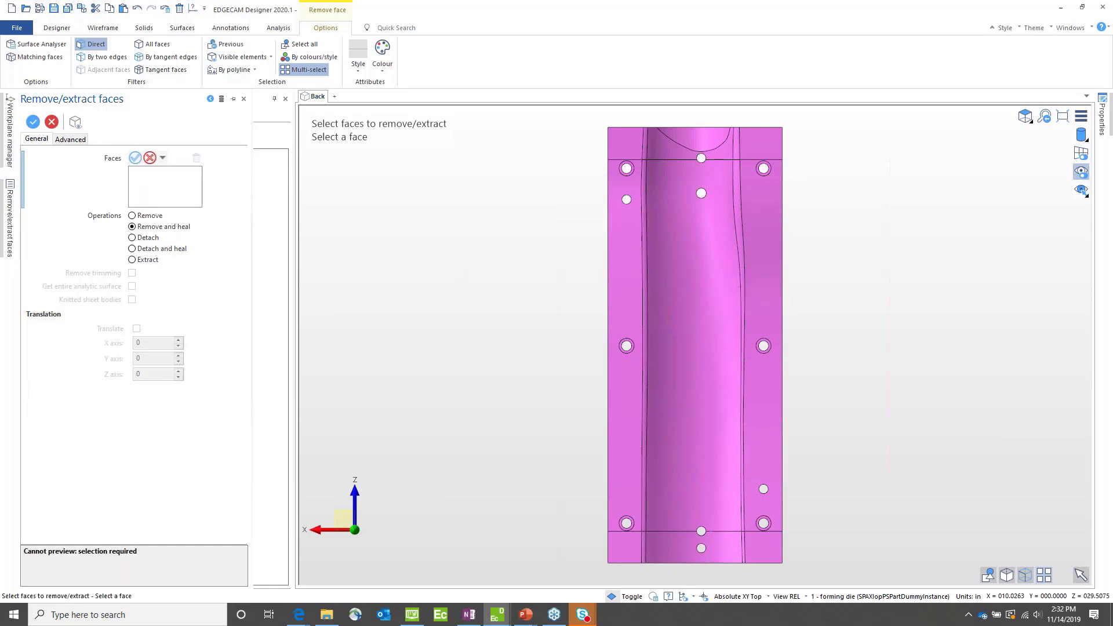
Step: Examine the healed areas along the die's edges, return to the back view and close the face removal command
middle_drag(566, 460, 569, 433)
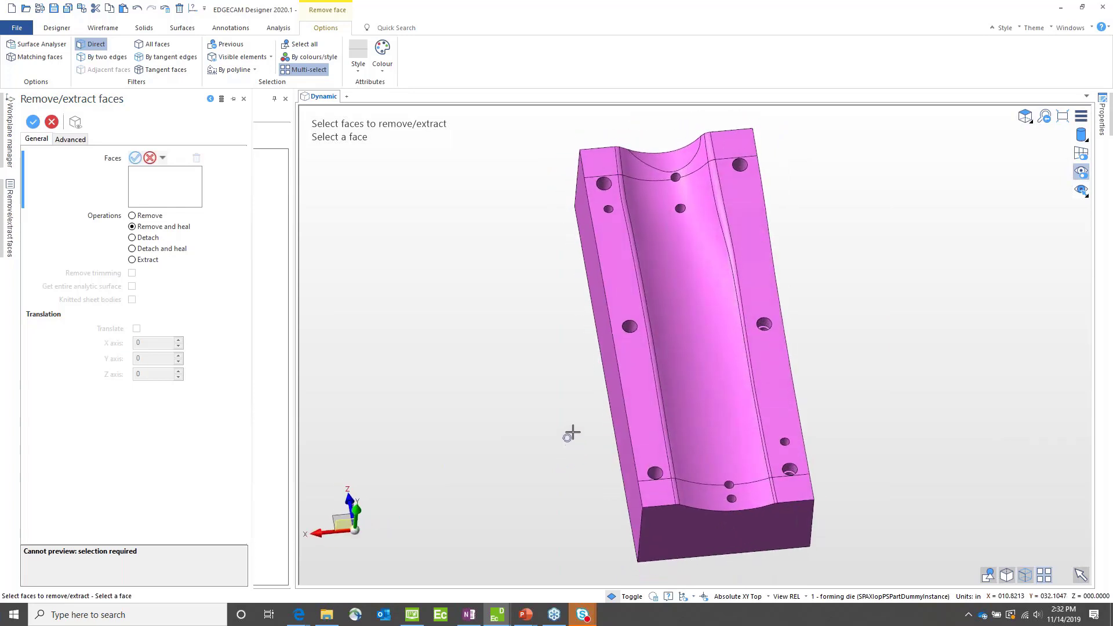
scroll(611, 248, up, 3)
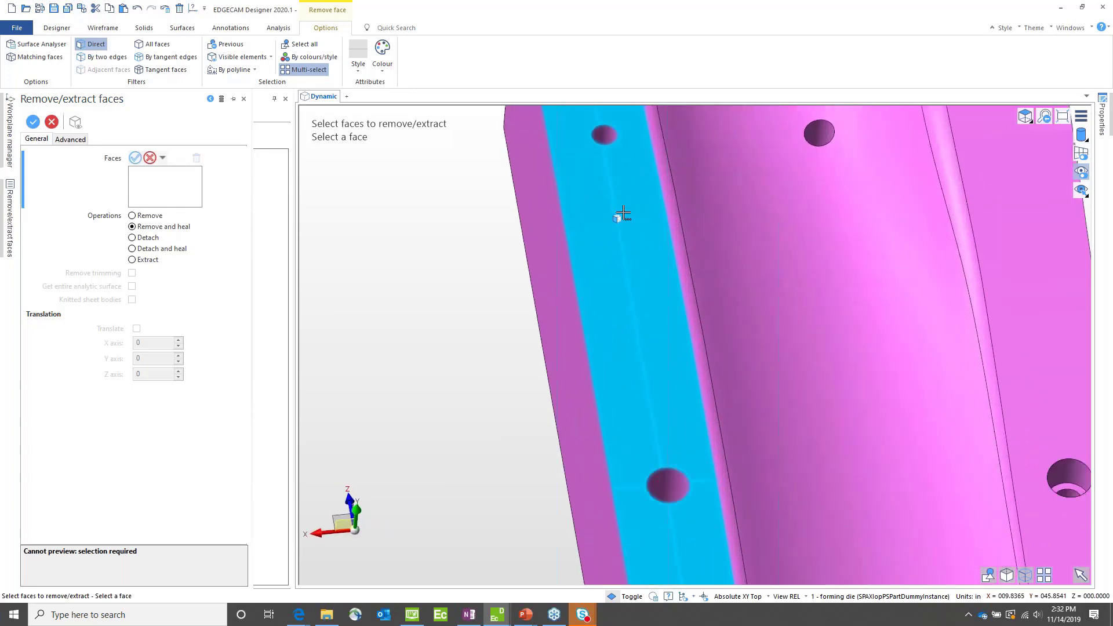
scroll(623, 217, down, 2)
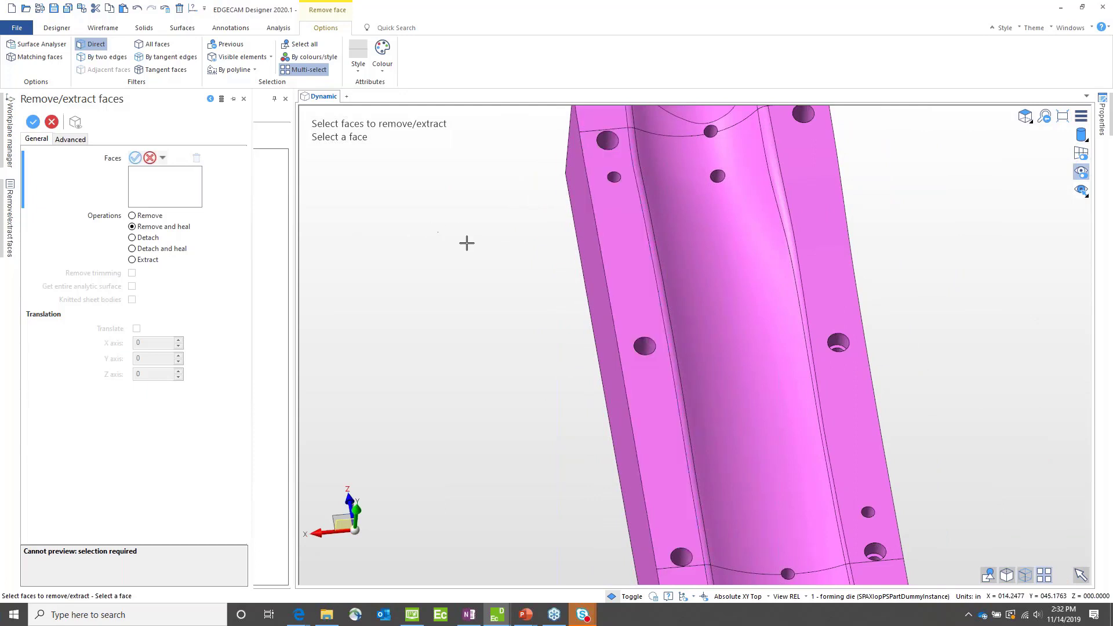
scroll(480, 251, down, 1)
click(1024, 116)
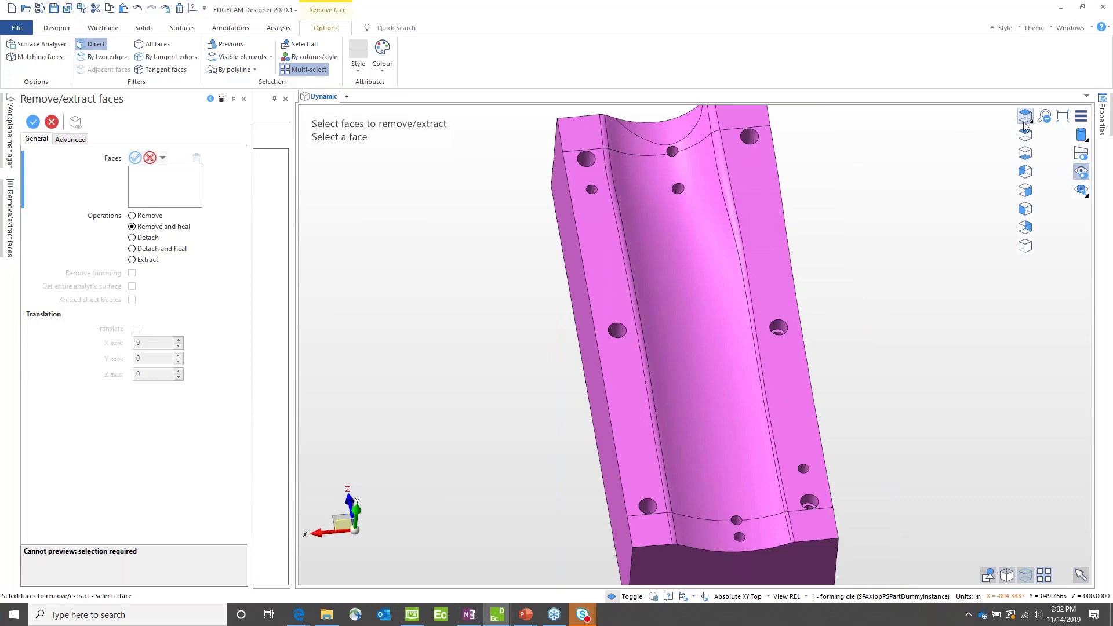
click(1025, 227)
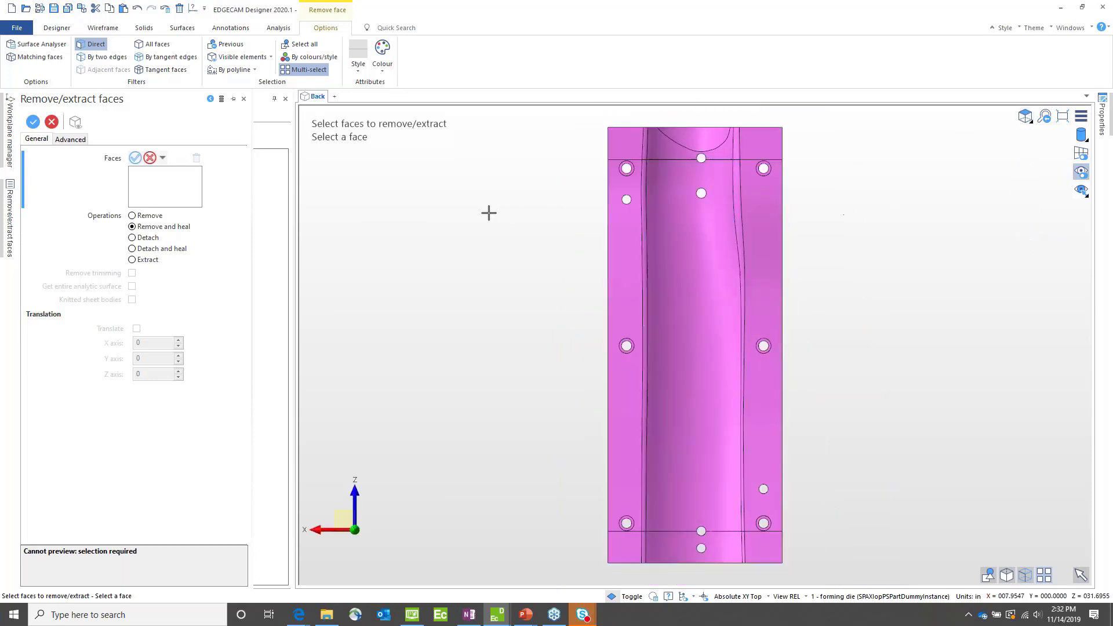
right_click(619, 161)
click(466, 224)
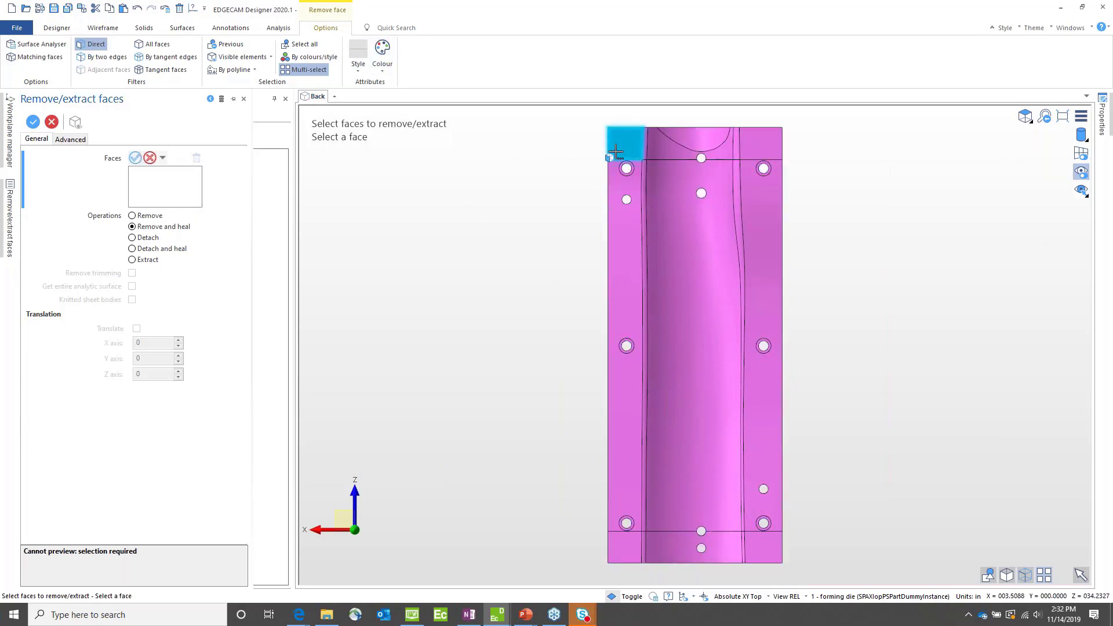
click(33, 123)
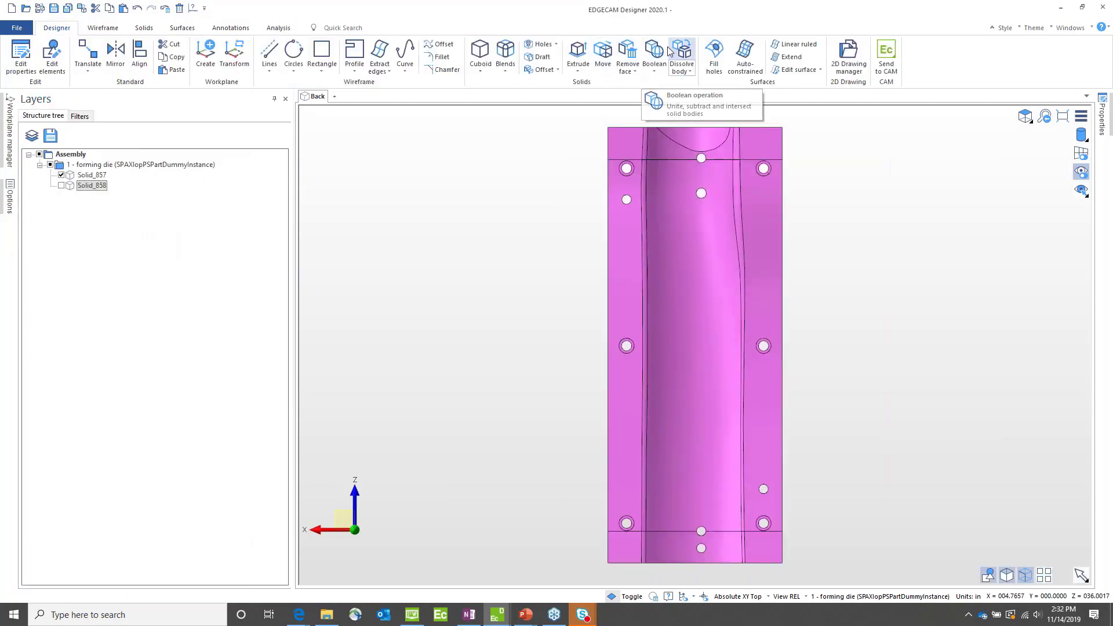
Step: Remove and heal the faces of all holes on the die, using Remove face with multi-select
click(624, 51)
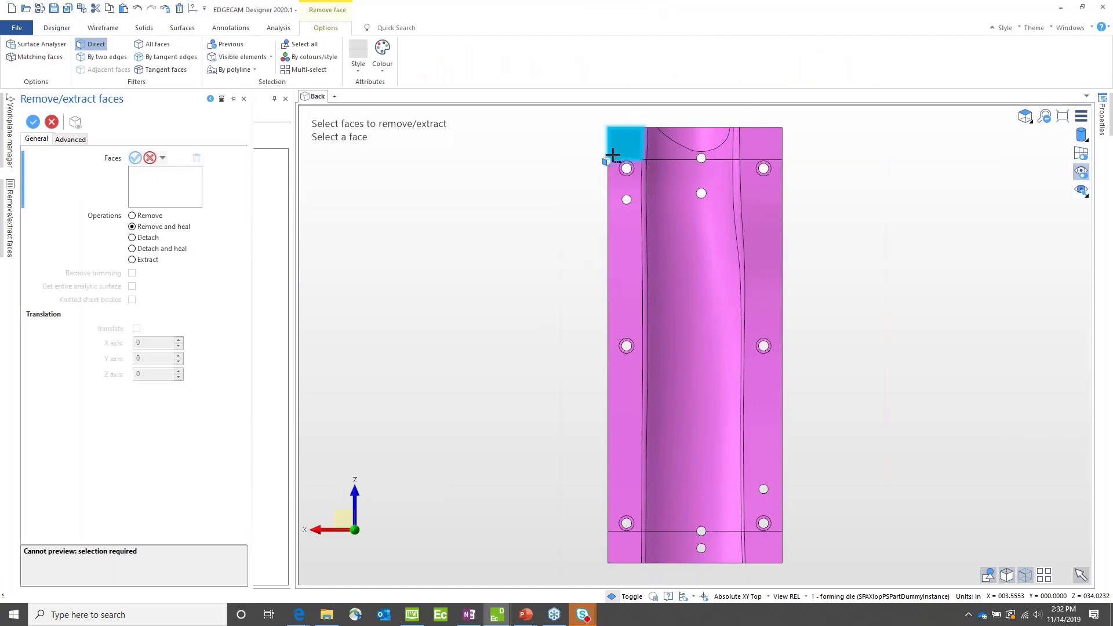
drag(613, 151, 636, 218)
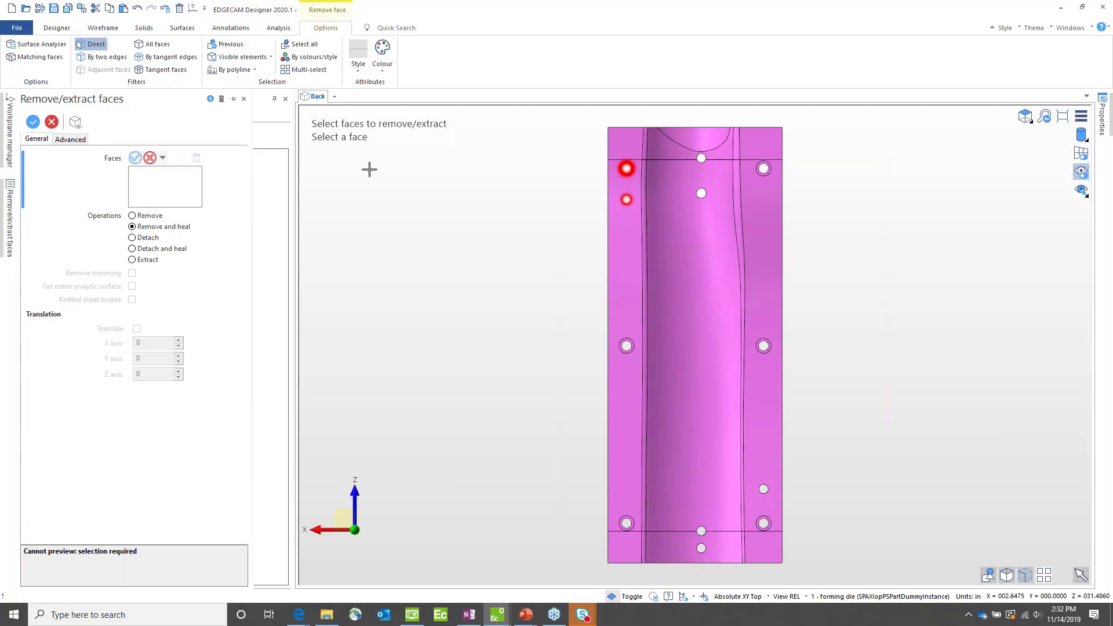
click(308, 70)
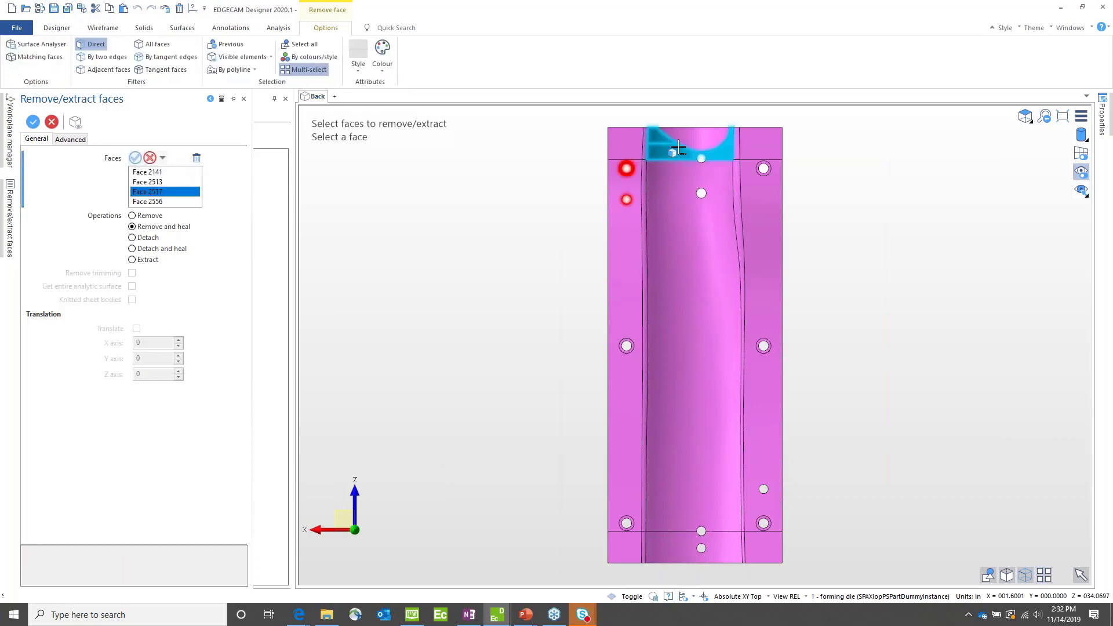
click(709, 199)
click(776, 191)
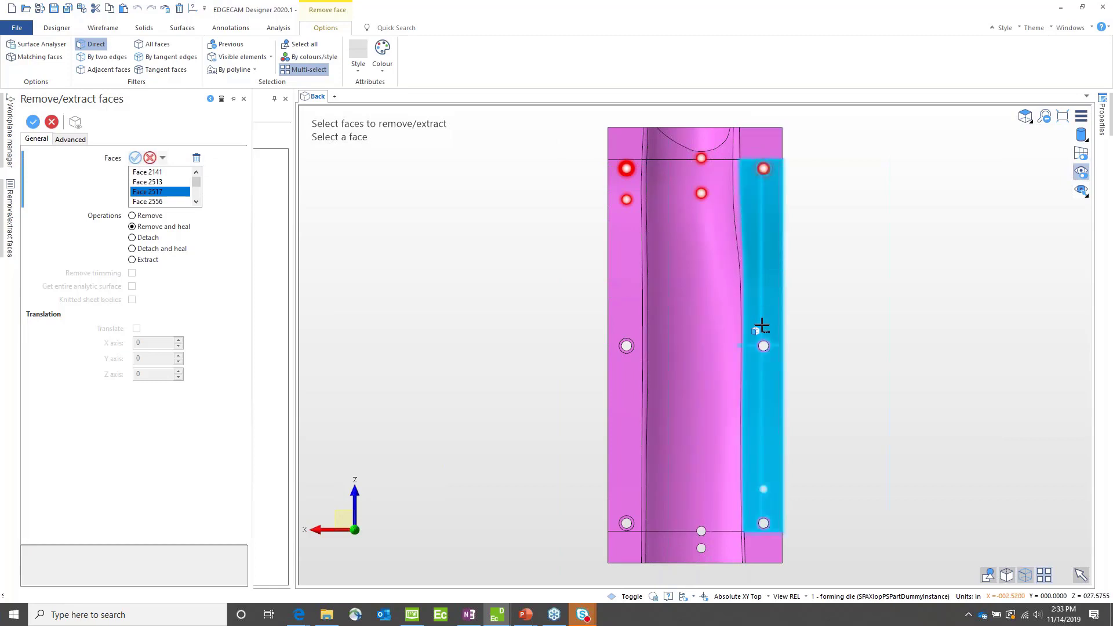
click(774, 354)
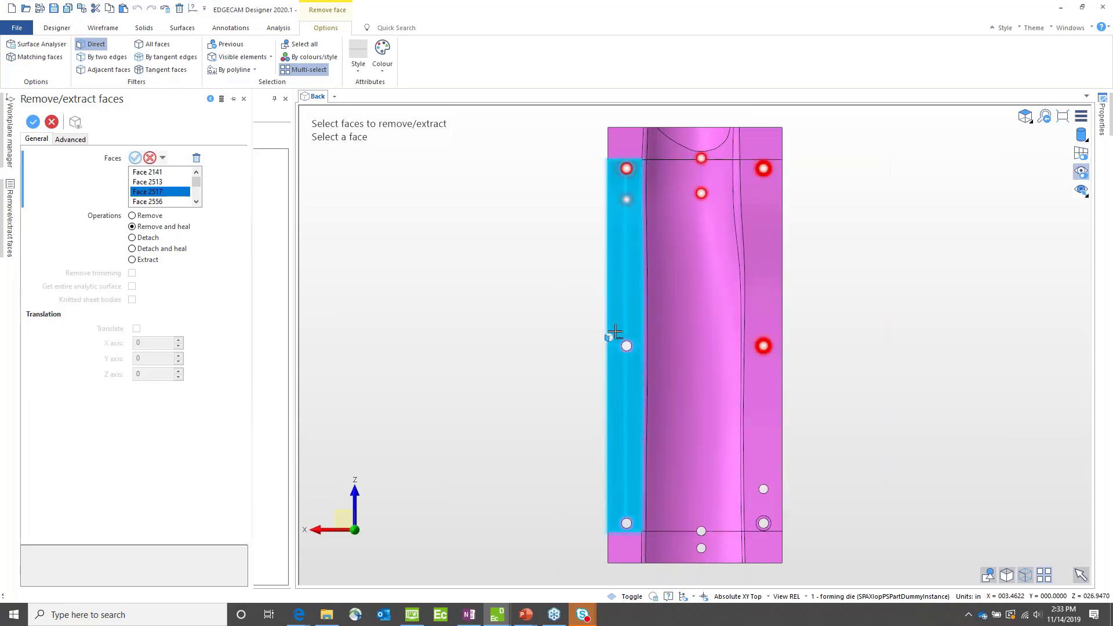
click(638, 364)
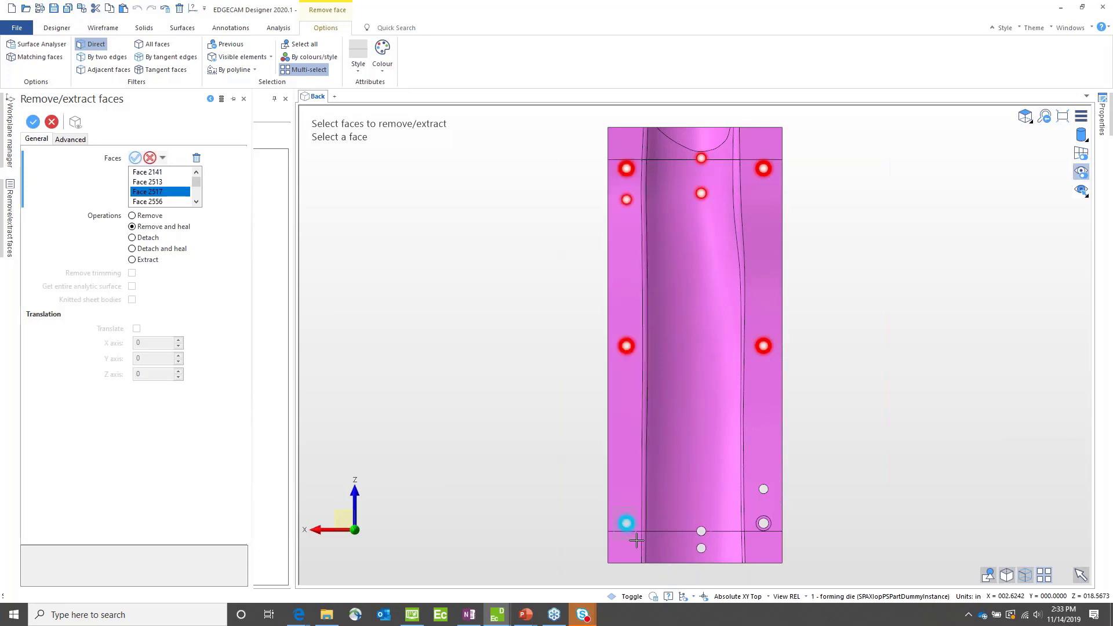
click(627, 526)
click(709, 560)
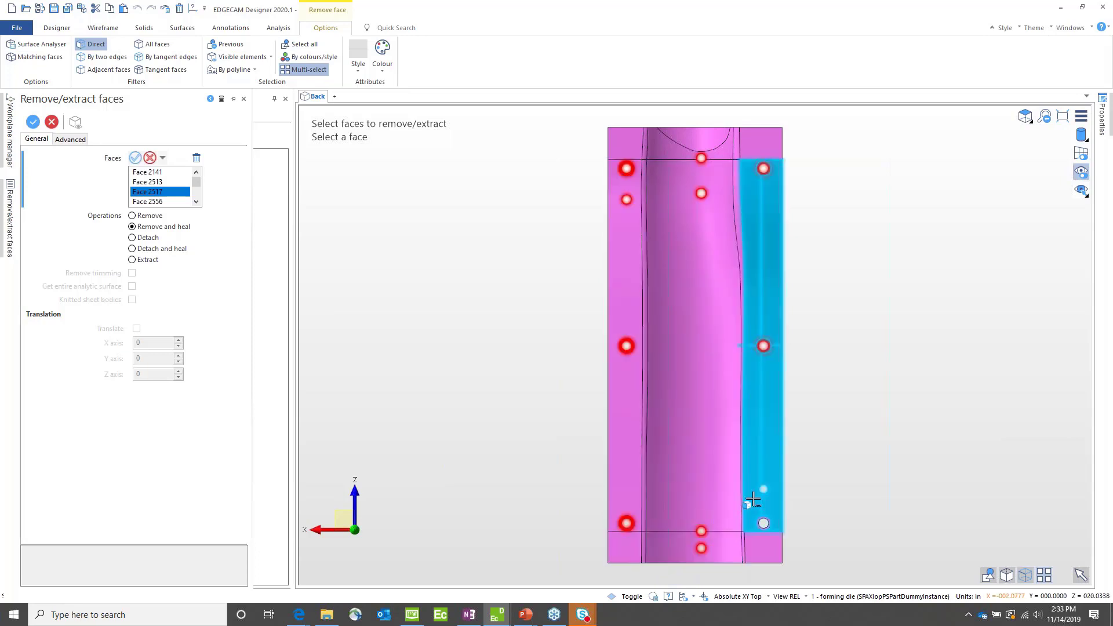
click(780, 545)
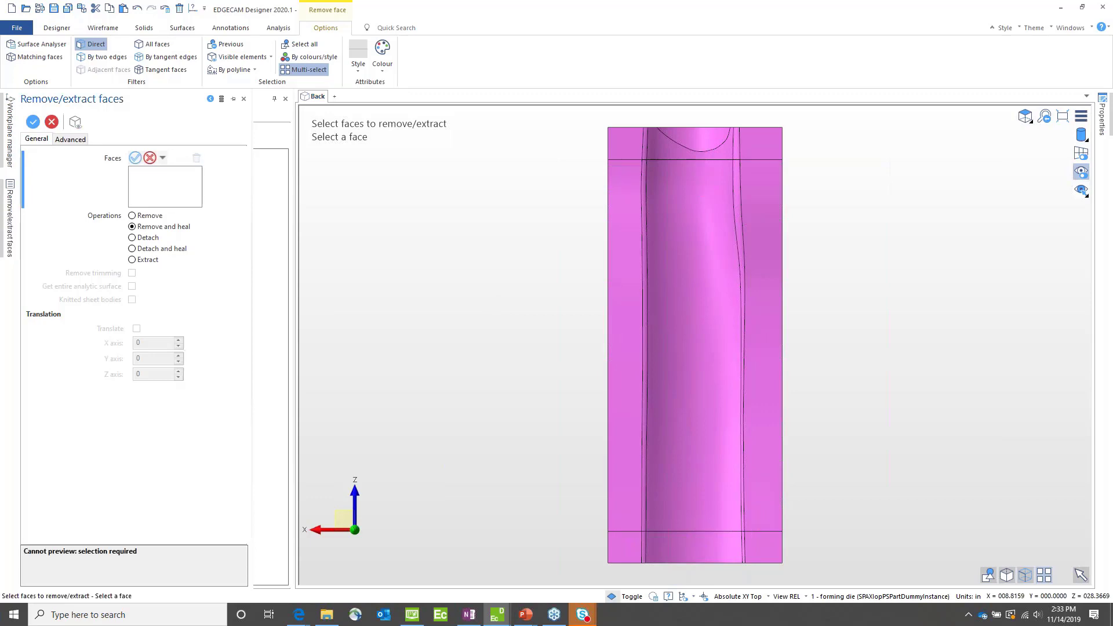
click(33, 121)
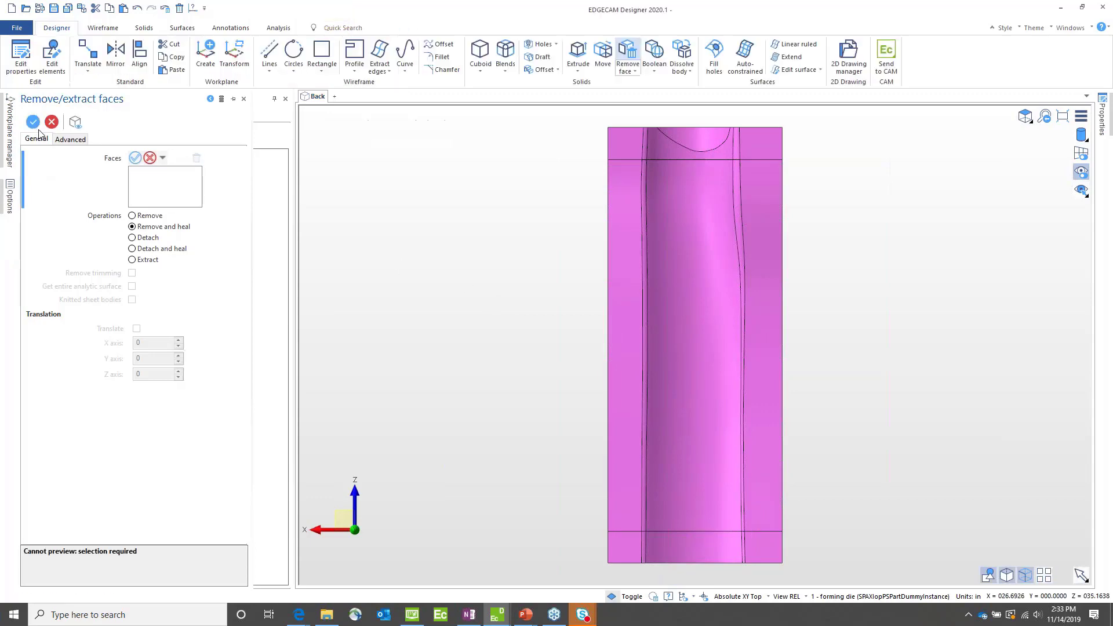
Step: Save the simplified model as 1 - forming die.VDF and send it to EDGECAM
middle_drag(523, 443, 524, 384)
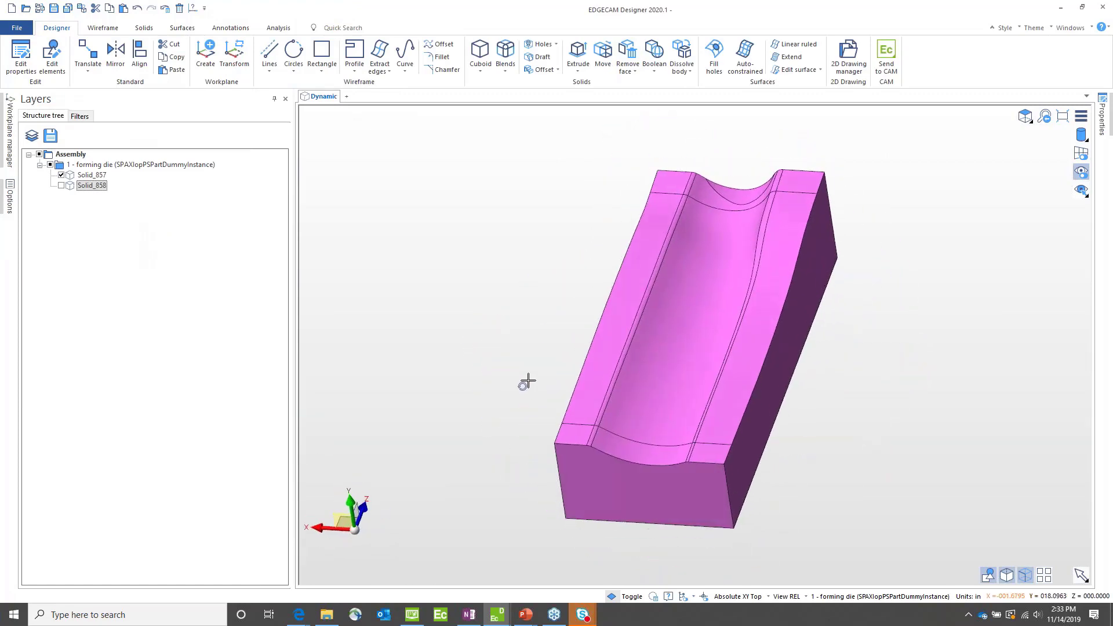
click(58, 9)
click(893, 49)
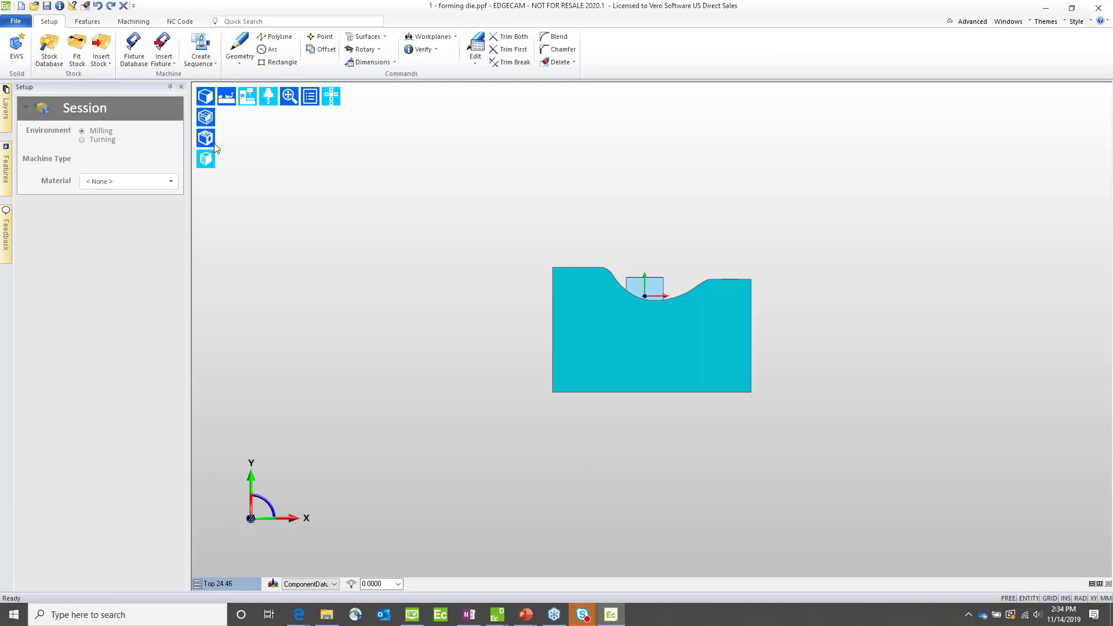
Step: Start aligning the component for machining, using the die's flat underside face to define the XY plane
middle_drag(495, 223, 519, 265)
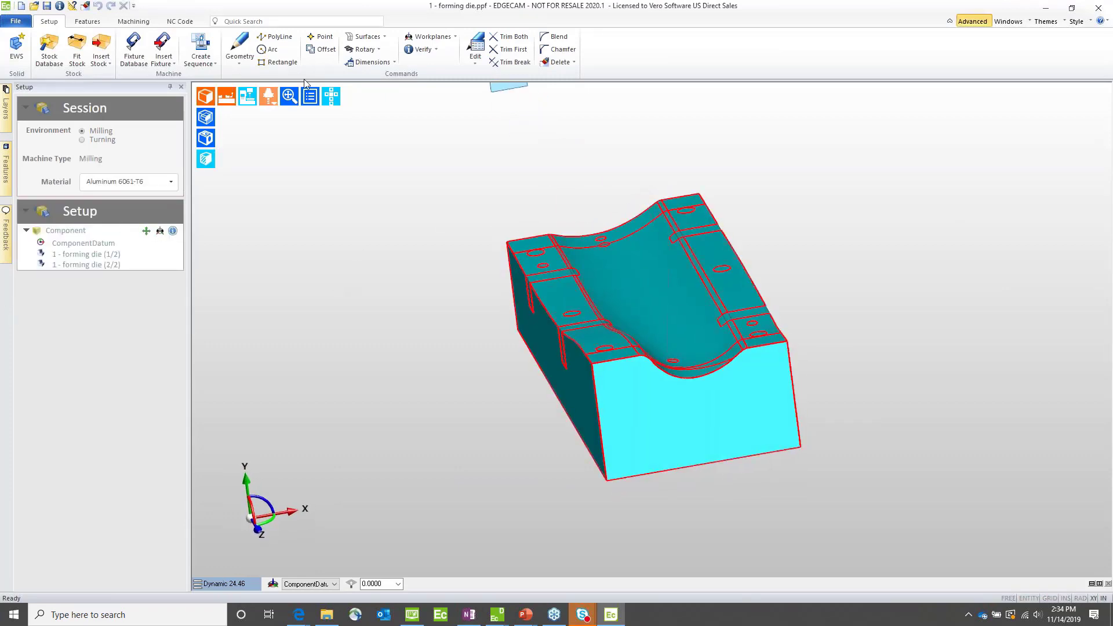
click(146, 230)
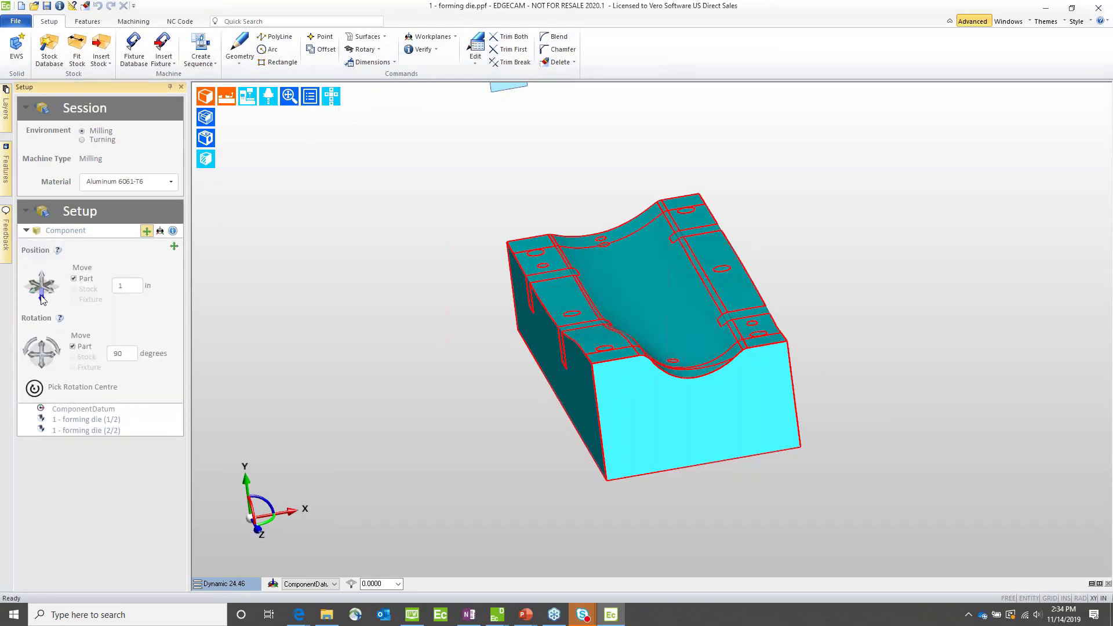
middle_drag(393, 347, 433, 311)
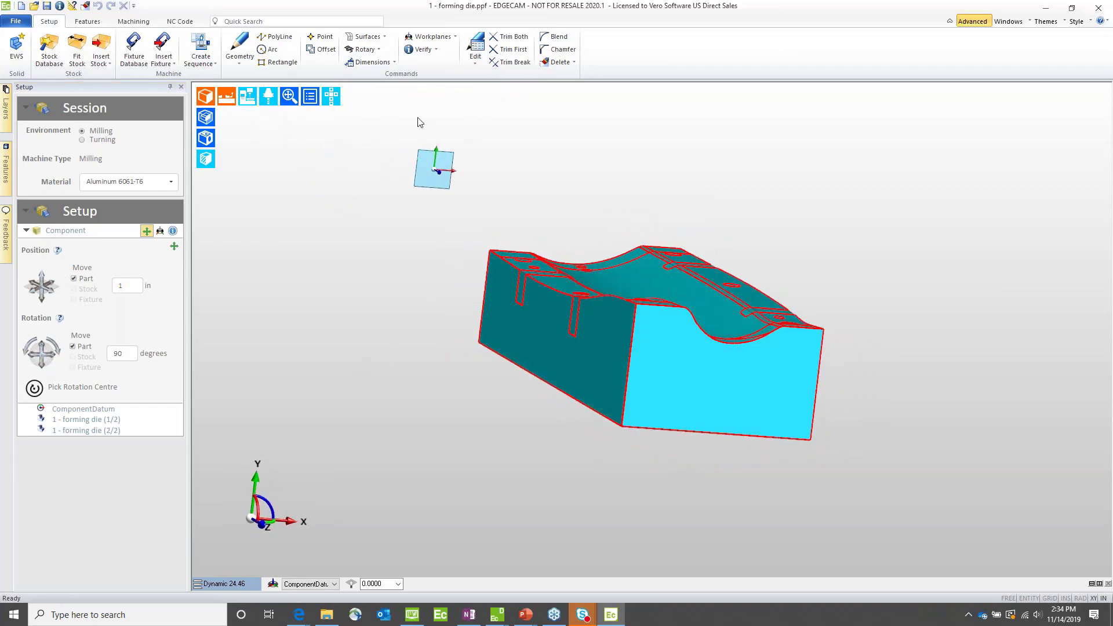
click(475, 47)
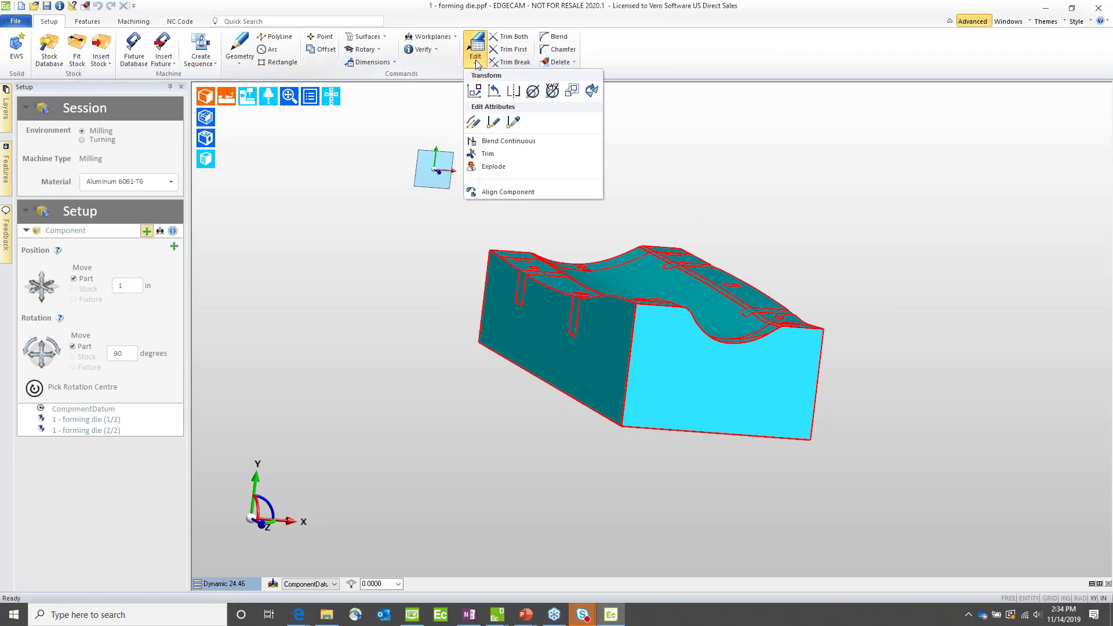
click(479, 192)
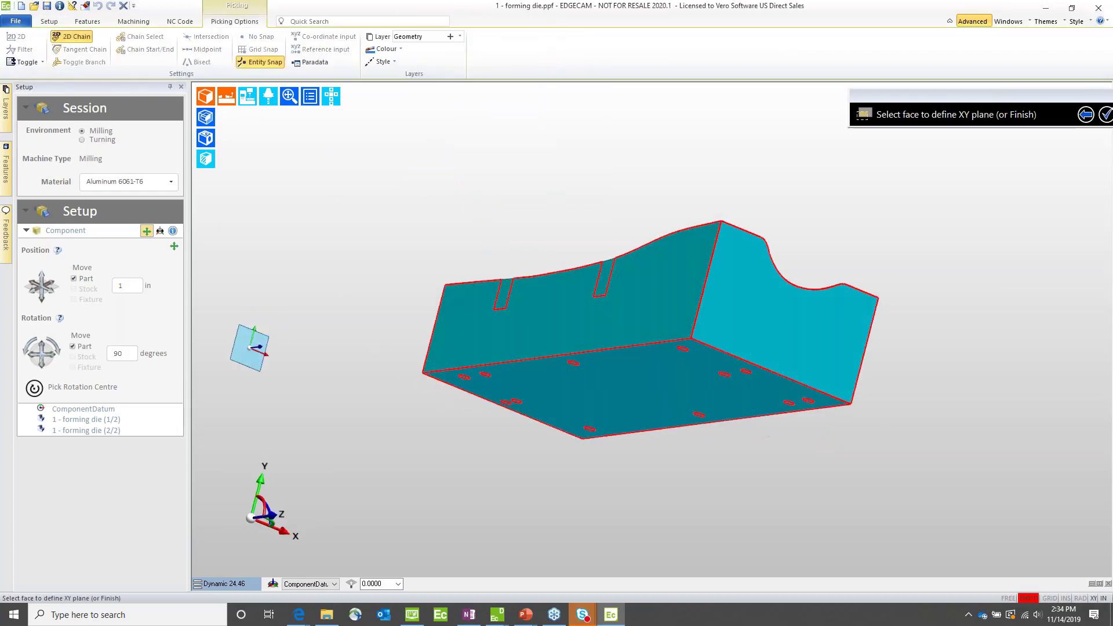
click(589, 385)
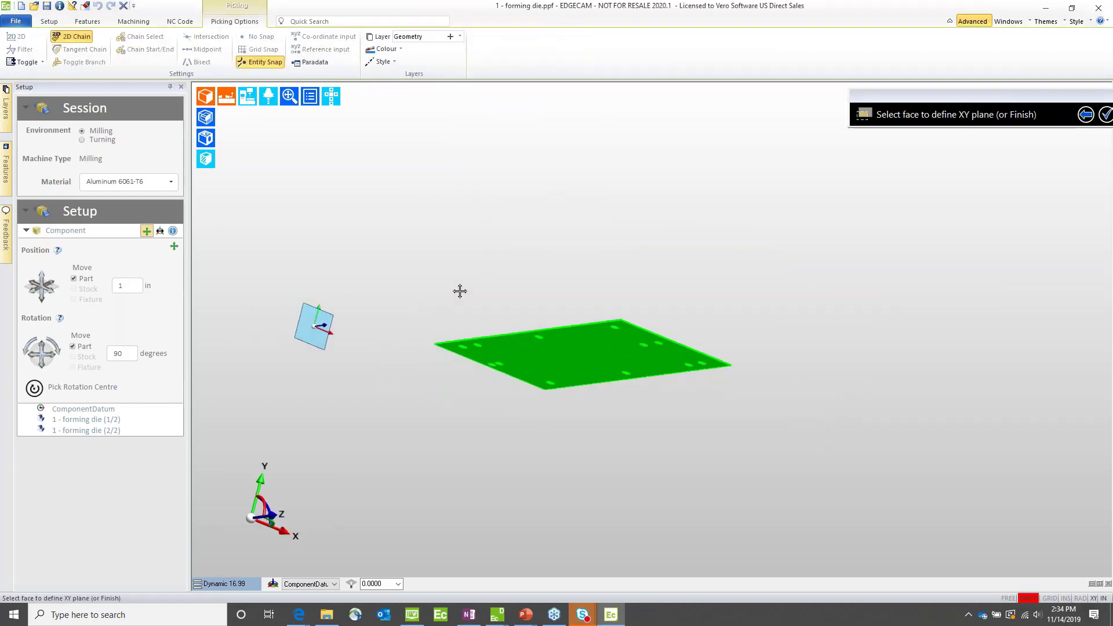
middle_drag(460, 291, 561, 256)
scroll(547, 271, up, 1)
scroll(547, 271, down, 1)
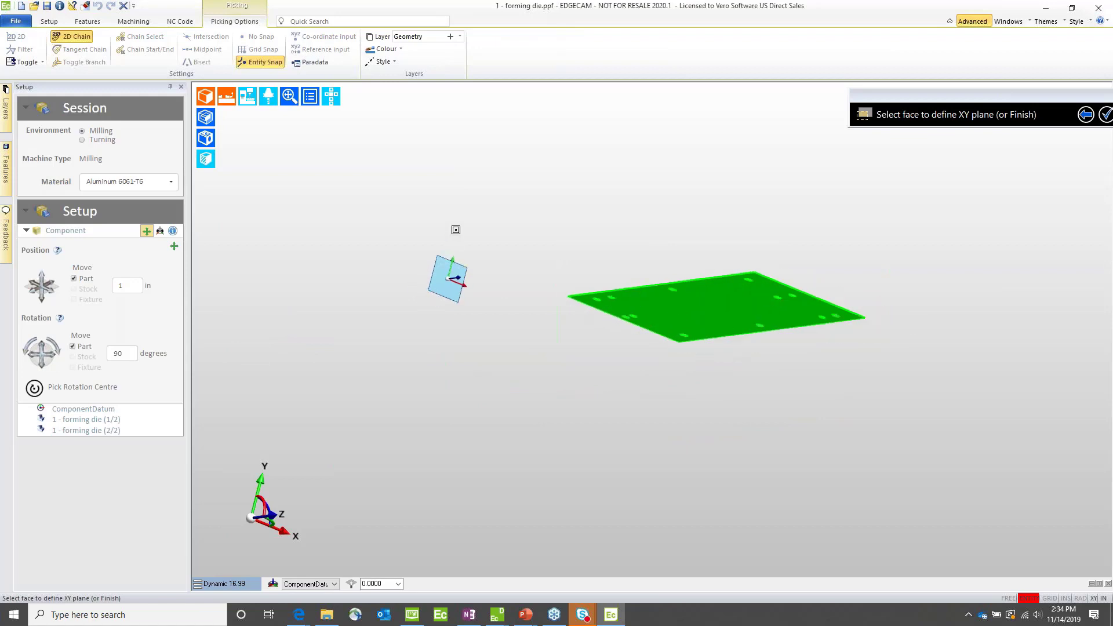
middle_drag(907, 184, 786, 235)
scroll(792, 240, up, 1)
scroll(792, 240, down, 1)
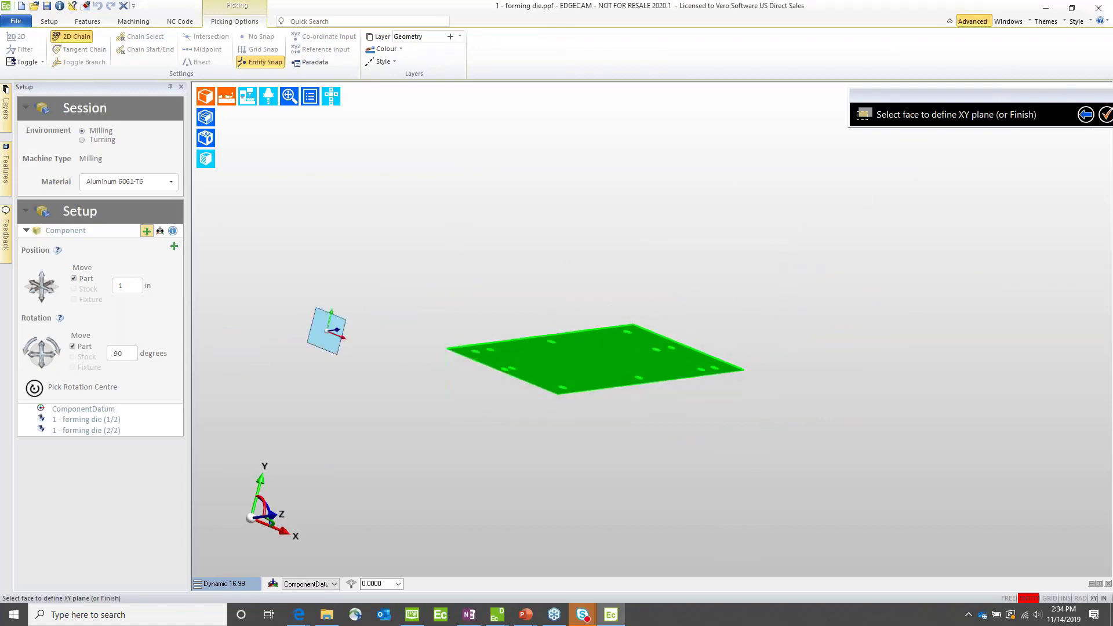
click(1106, 114)
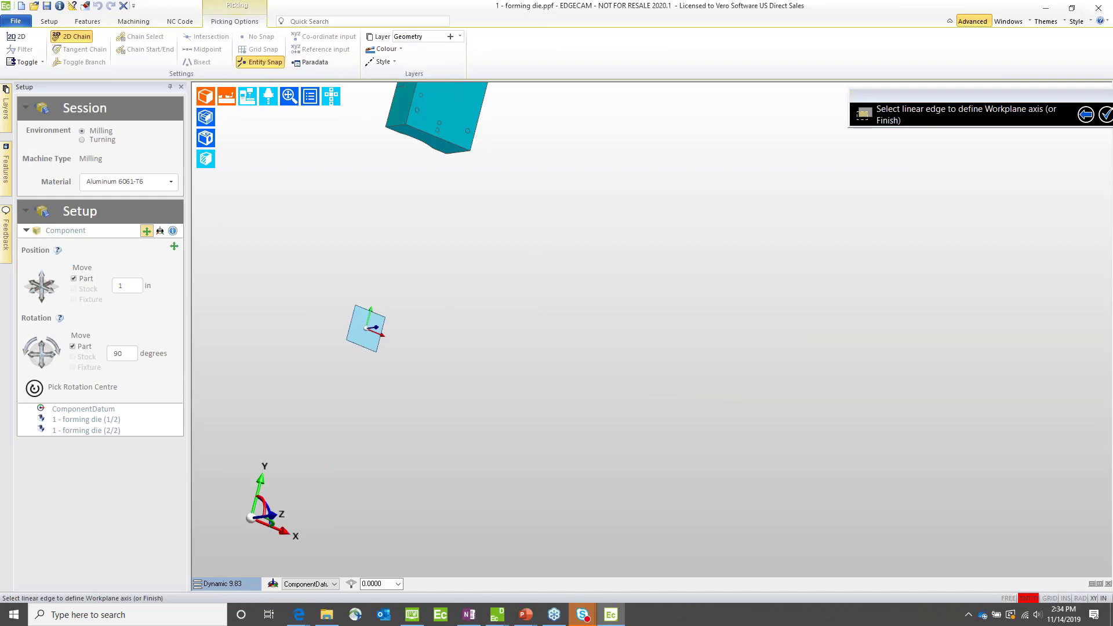
Step: Align the die's long bottom edge with the workplane axis and translate a corner vertex of the underside to the origin
middle_click(632, 342)
scroll(584, 349, up, 3)
scroll(580, 351, down, 5)
scroll(503, 362, down, 4)
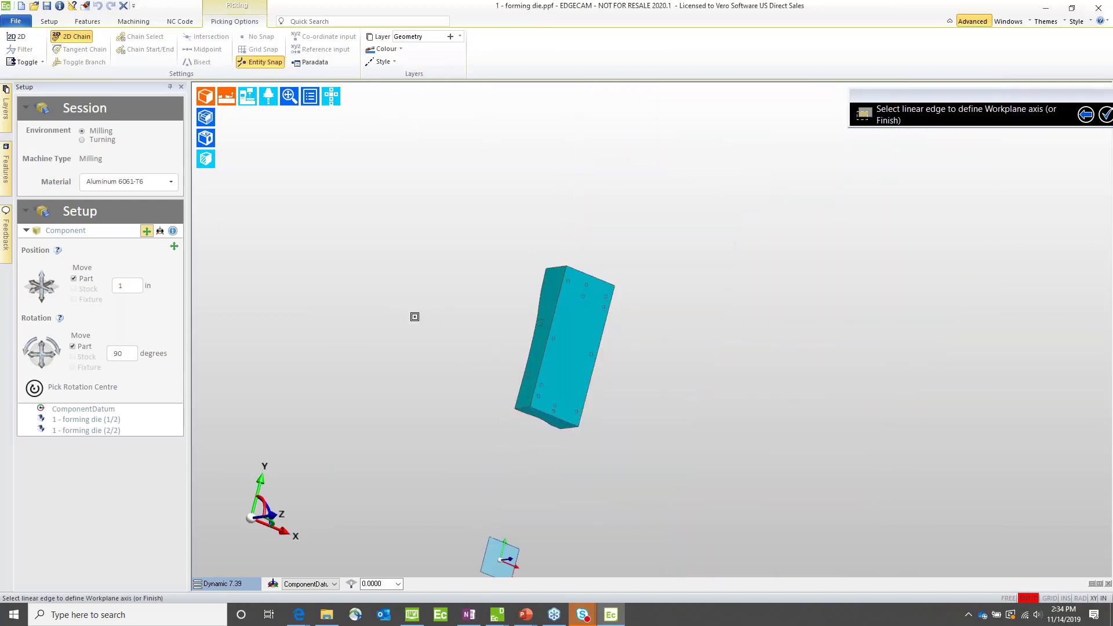
middle_drag(445, 348, 415, 219)
mouse_move(497, 282)
middle_down()
mouse_move(522, 305)
mouse_move(500, 286)
middle_up()
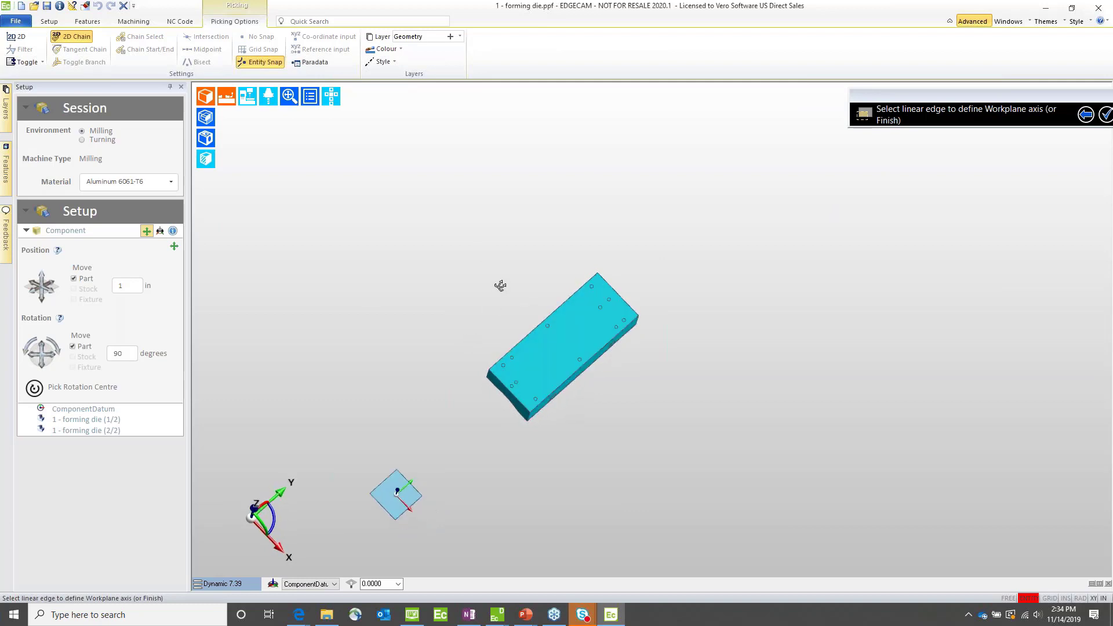
click(553, 389)
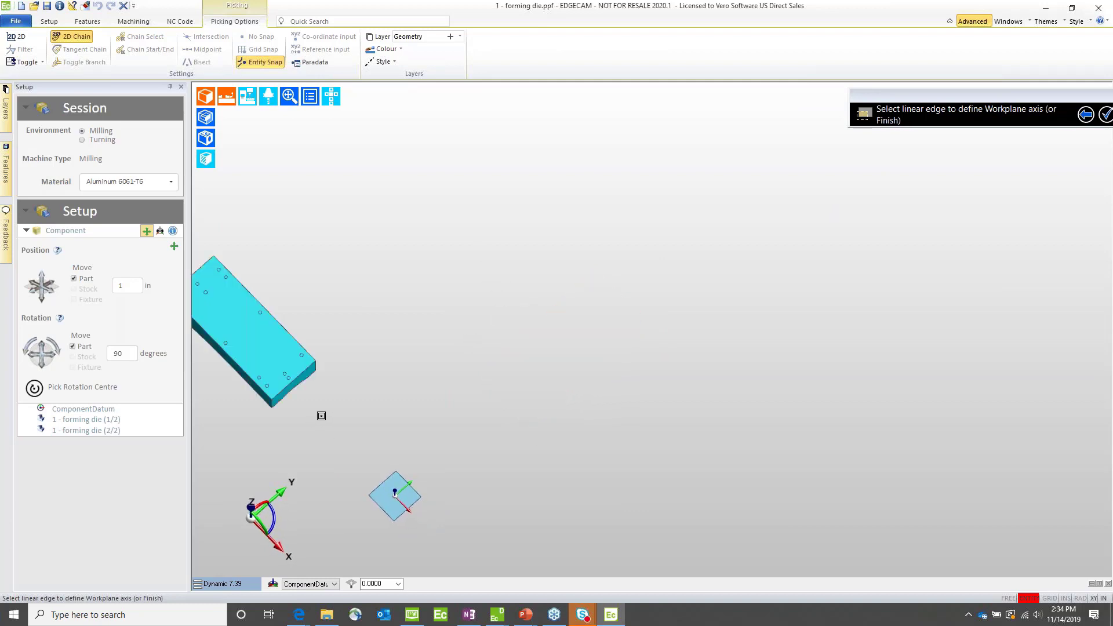
middle_drag(338, 425, 484, 394)
right_click(327, 412)
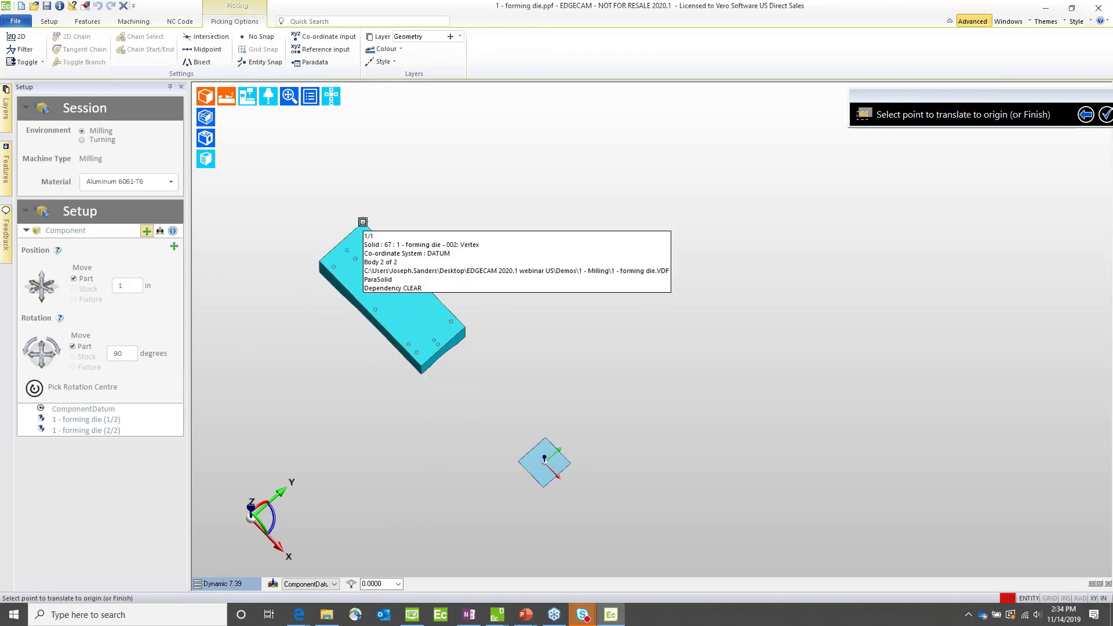
click(363, 221)
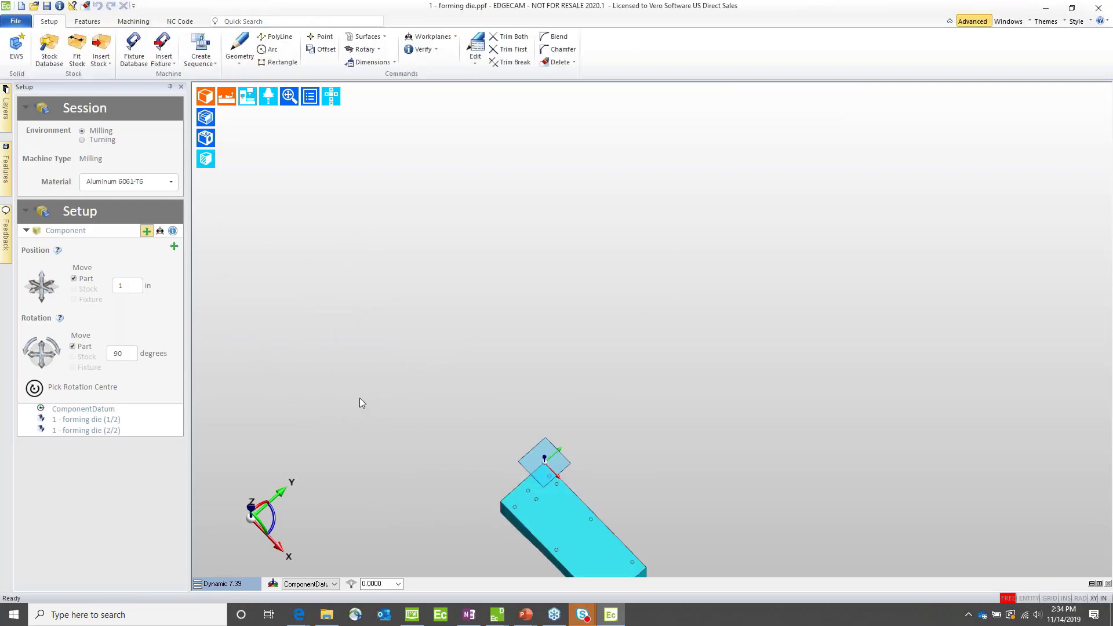
Step: Flip the die about its long axis in 90-degree rotations so the formed channel faces up
click(475, 51)
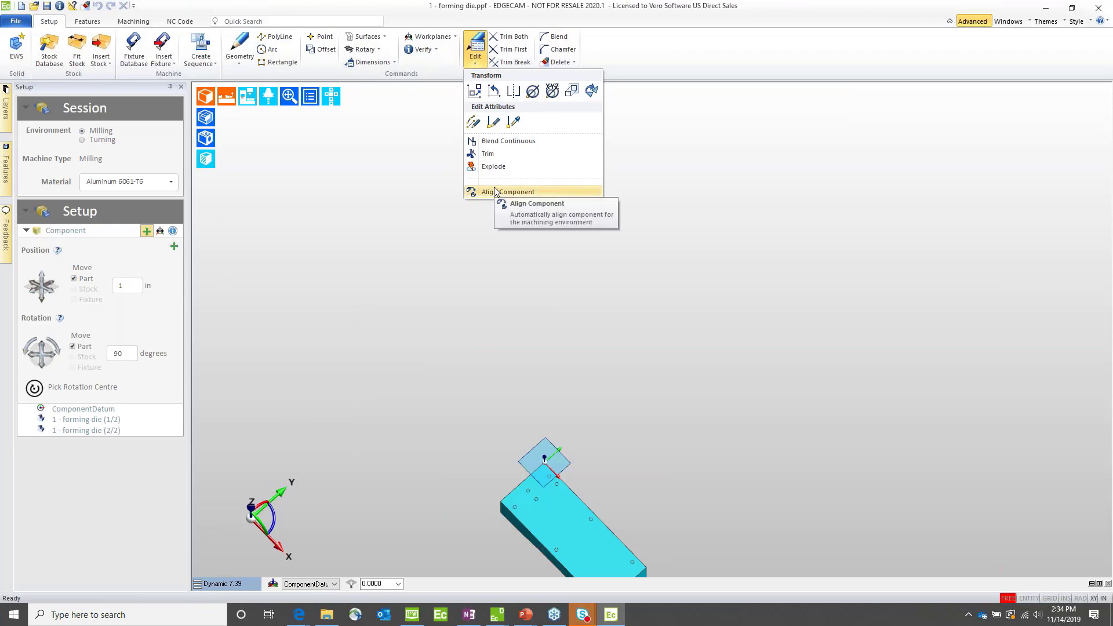
click(332, 433)
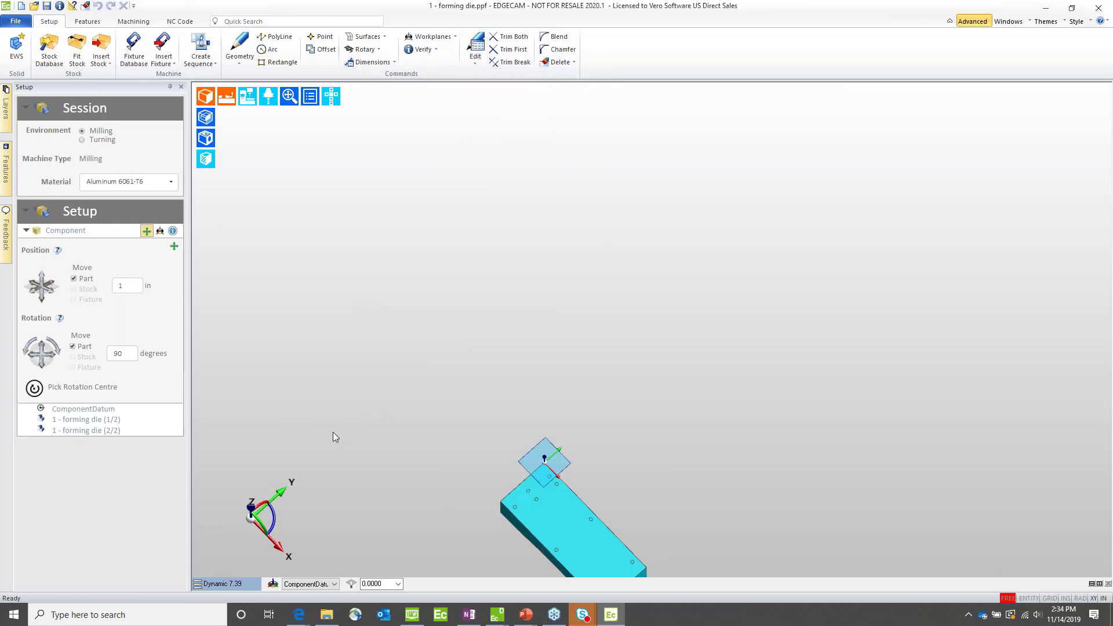
click(43, 364)
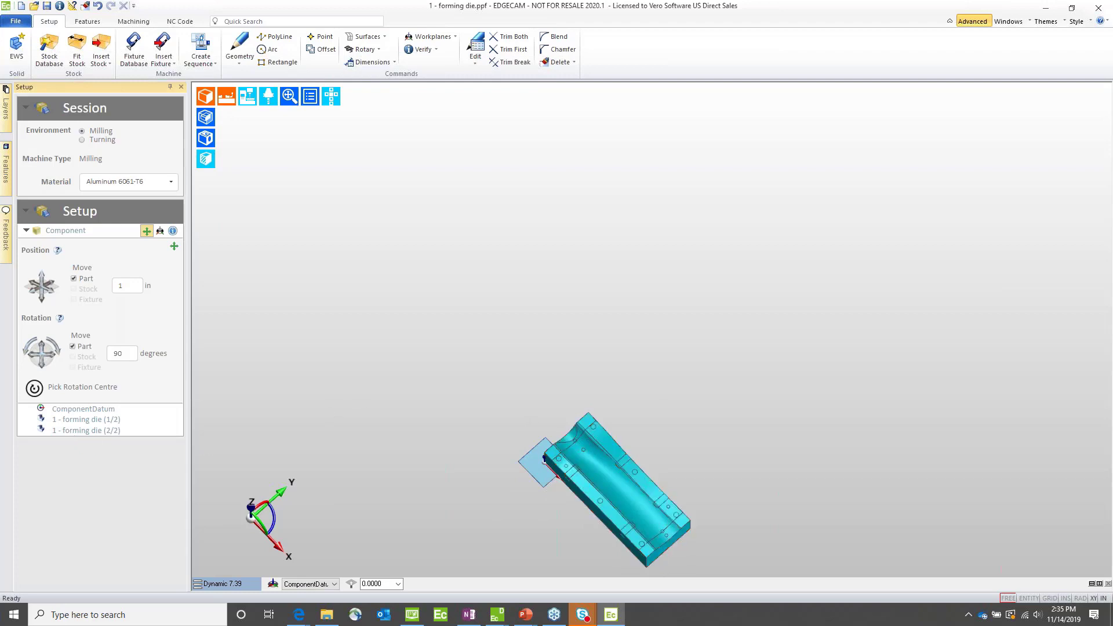
middle_drag(382, 414, 553, 295)
scroll(654, 300, up, 4)
scroll(611, 311, down, 4)
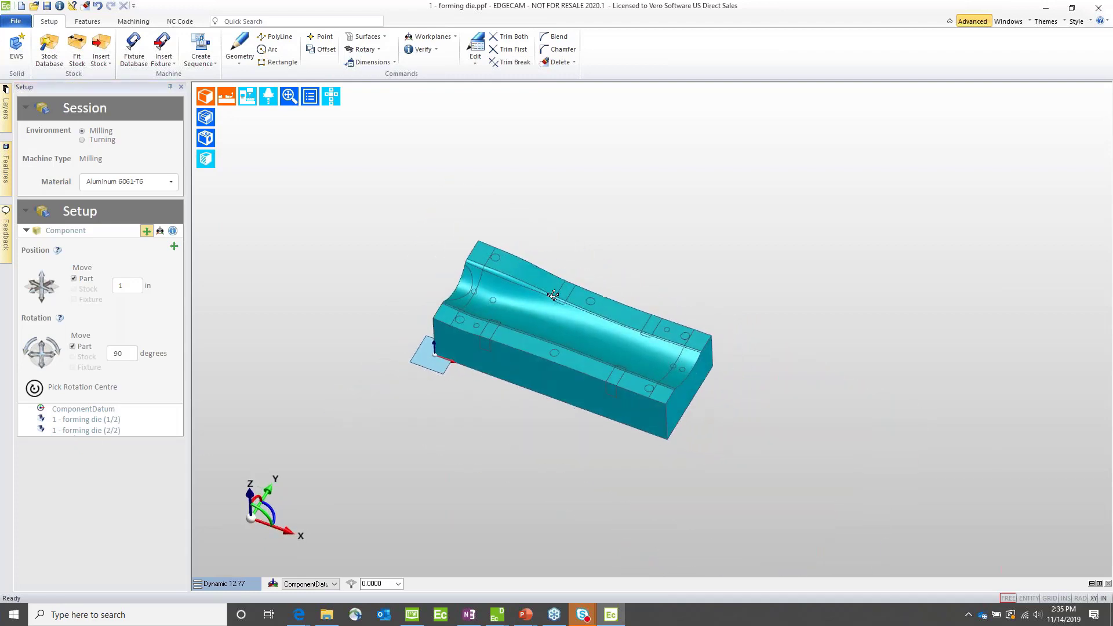
Step: Fit box stock to the die with a stock height of 4.5 in and a bottom offset of 0
click(77, 51)
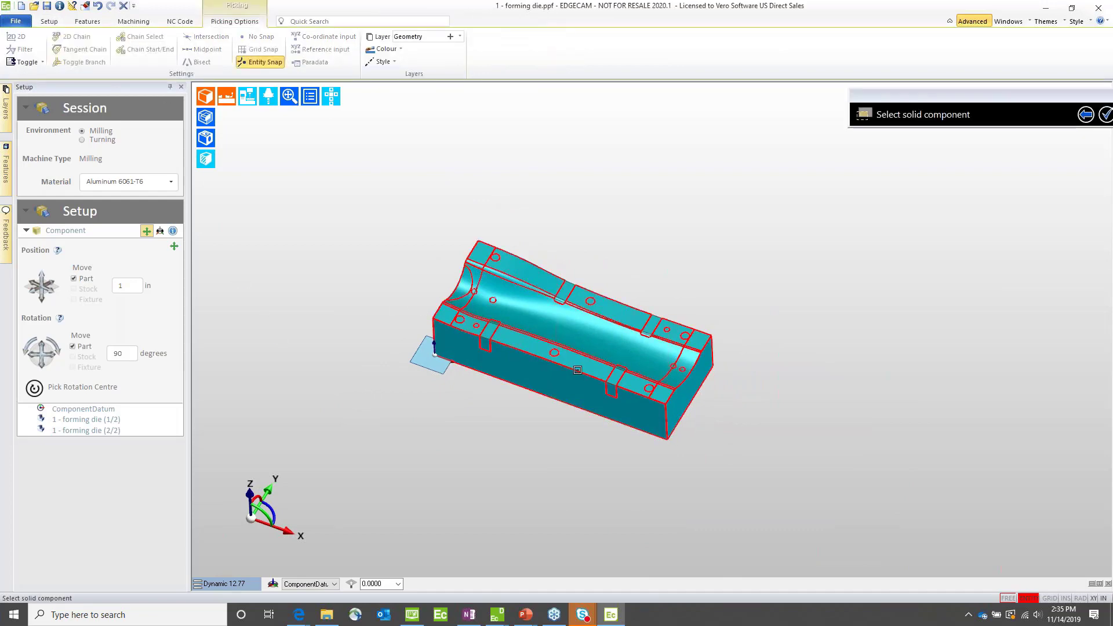
click(553, 372)
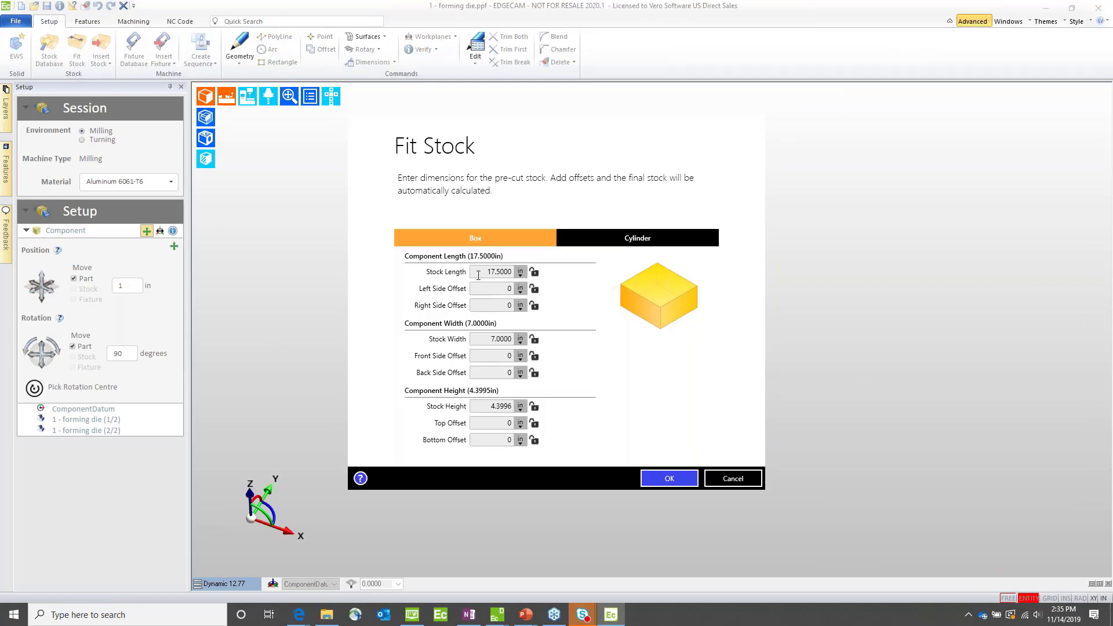
click(484, 406)
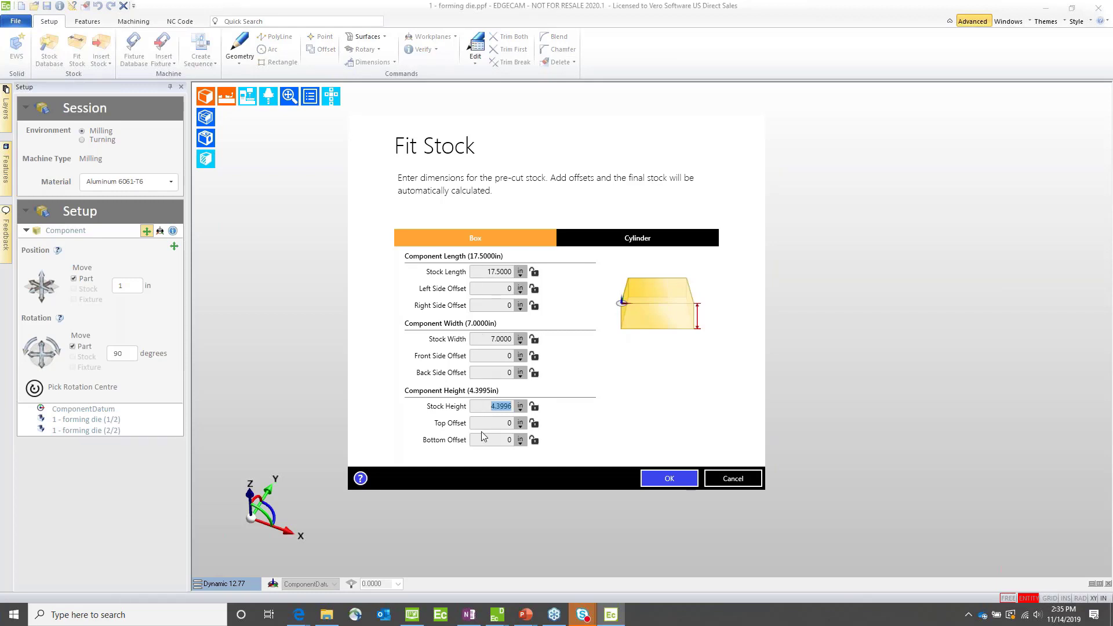
text(4.5)
key(Tab)
click(480, 438)
text(0)
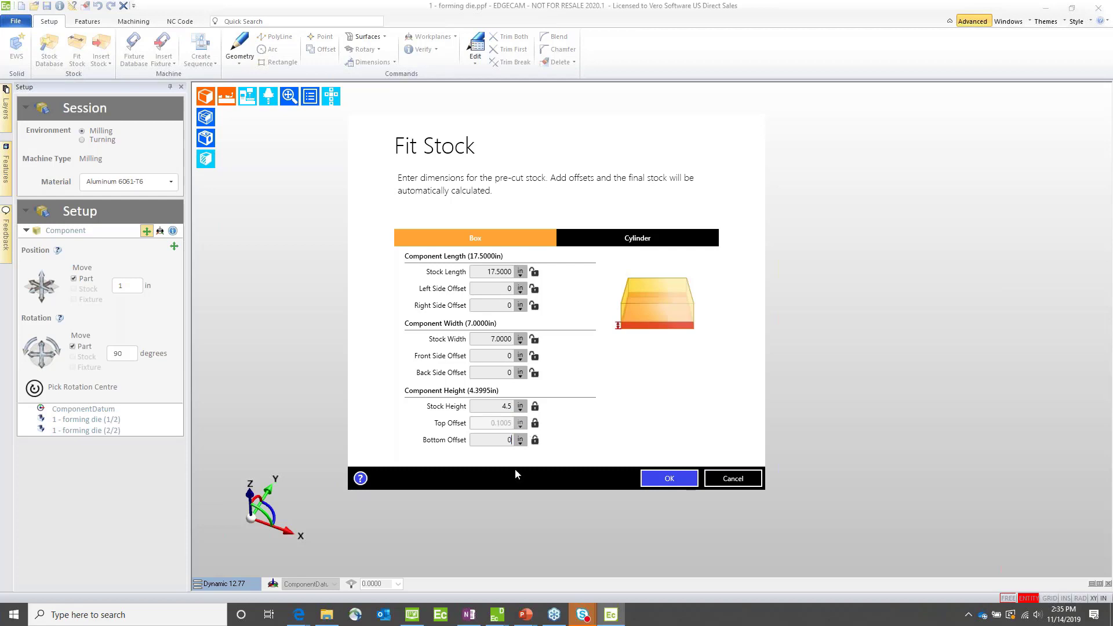
click(667, 479)
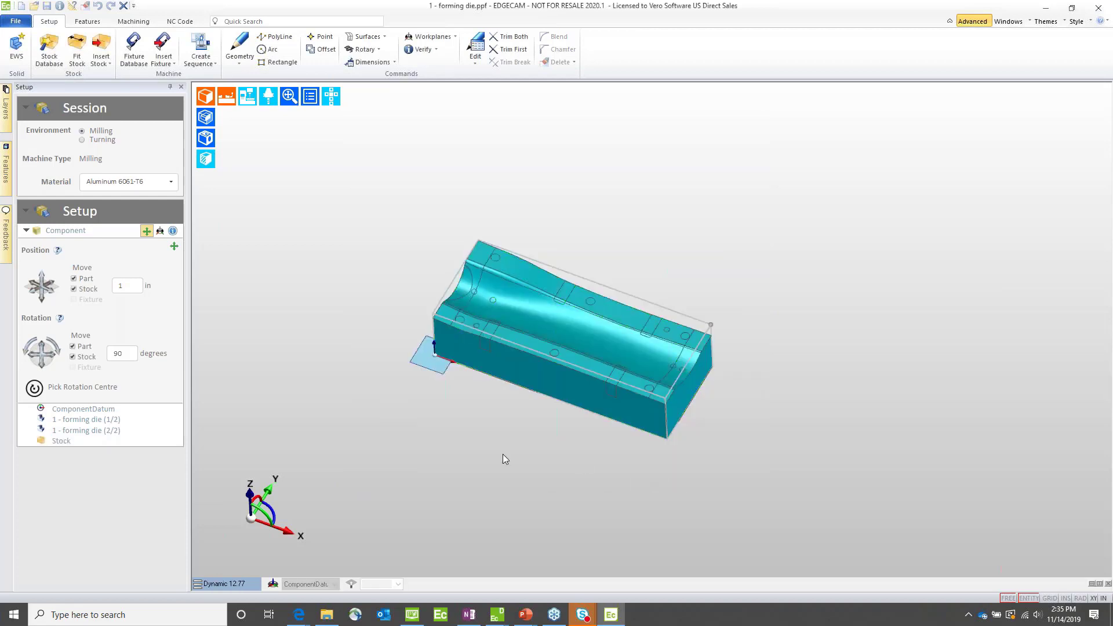
Step: Position the component datum relative to the stock, centred in XY on the top of the stock
click(160, 230)
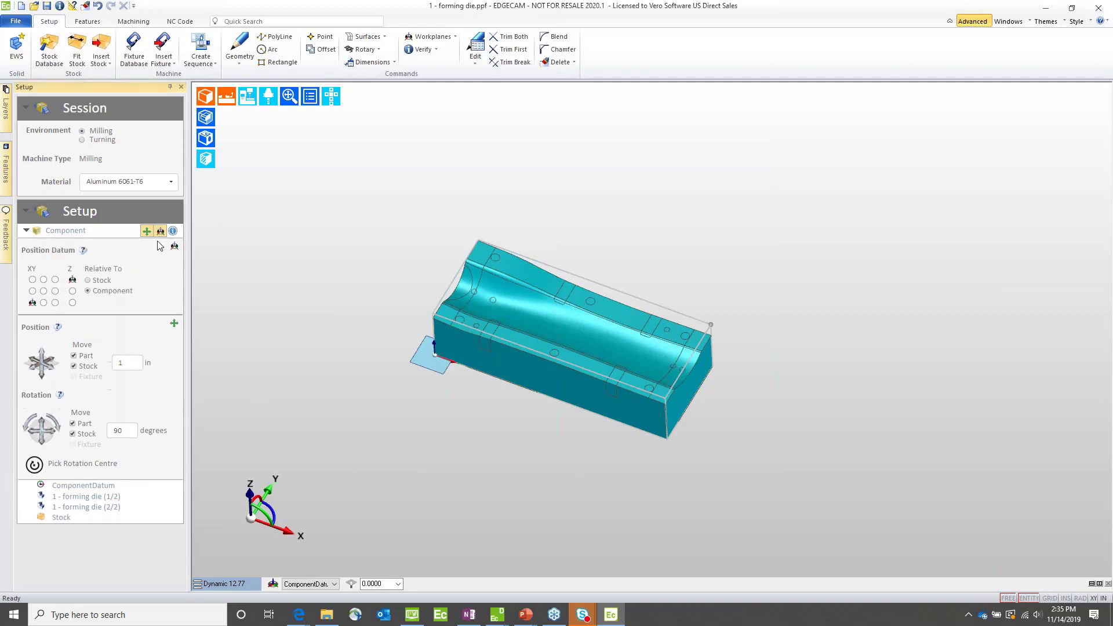
click(88, 280)
click(44, 291)
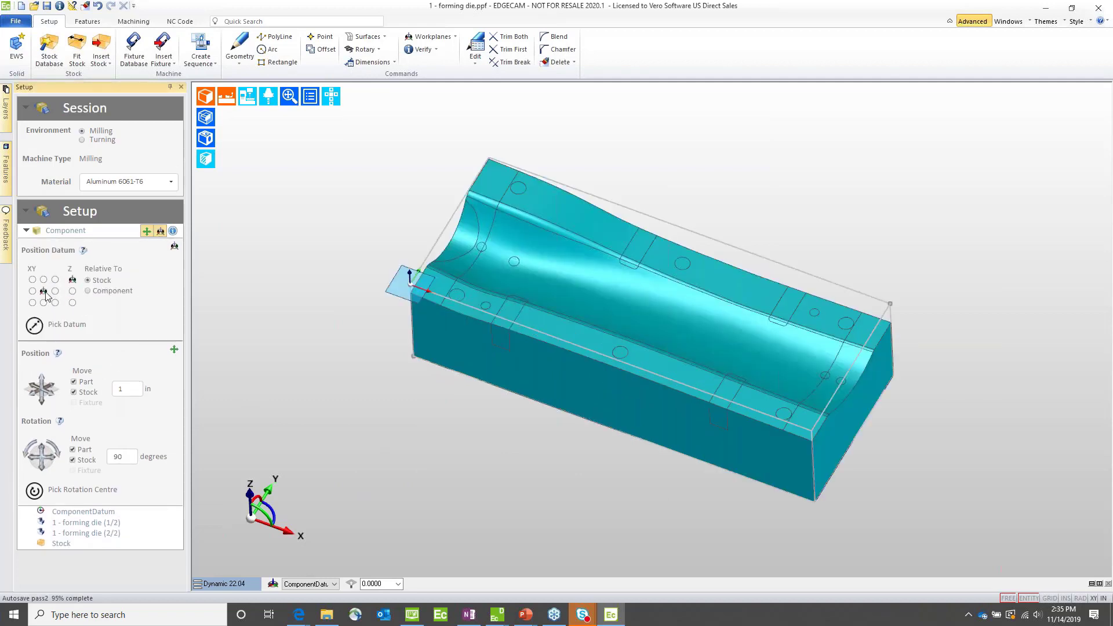
Step: Add the Kurt D100 Vise from the fixture database to hold the die at a 0-degree rotation angle
click(133, 47)
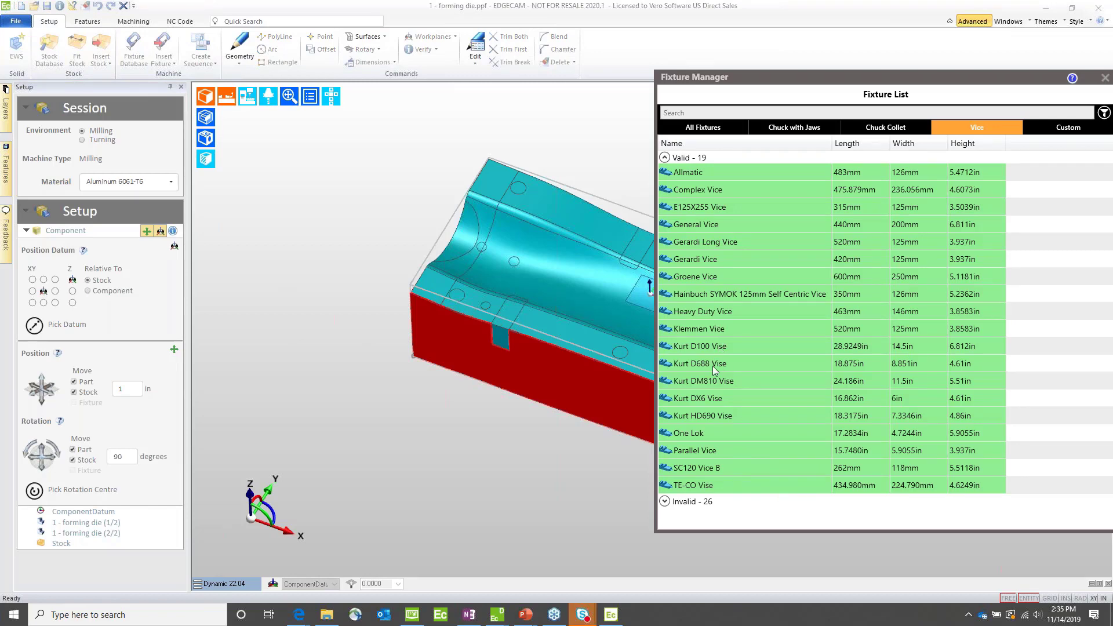
click(701, 347)
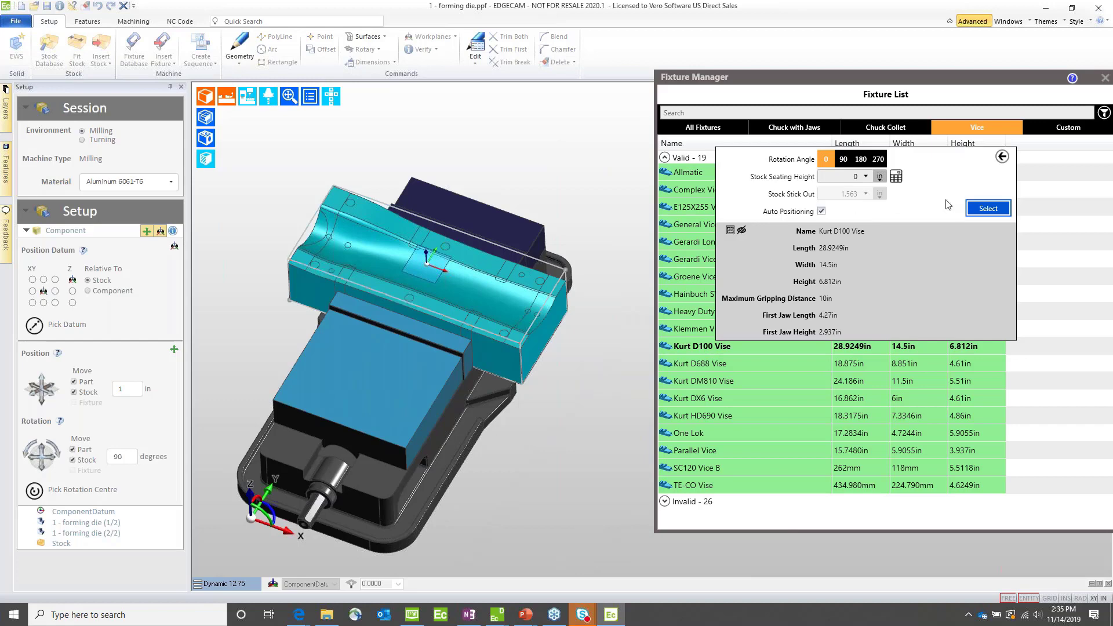
click(977, 210)
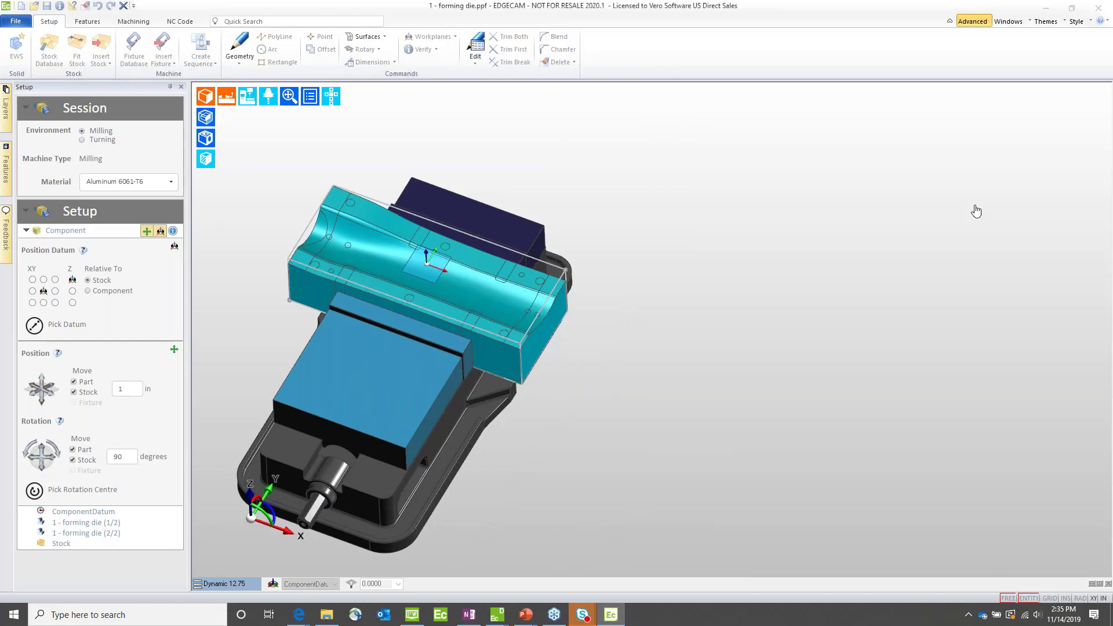
Step: Hide the layer of the second forming die body, which carries the holes and slots
click(6, 152)
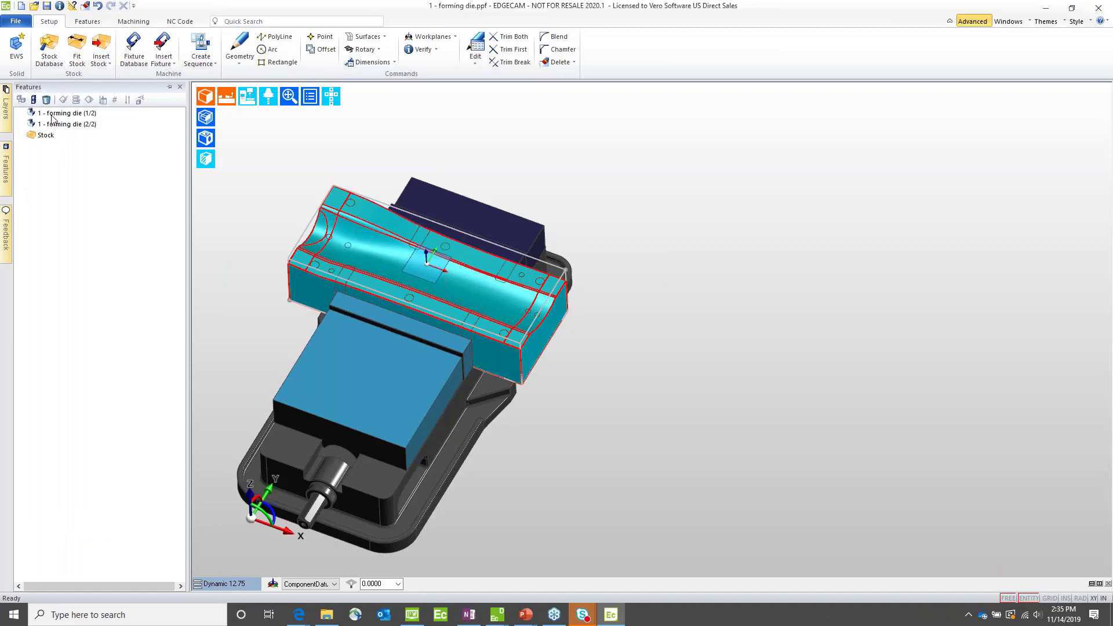
click(5, 123)
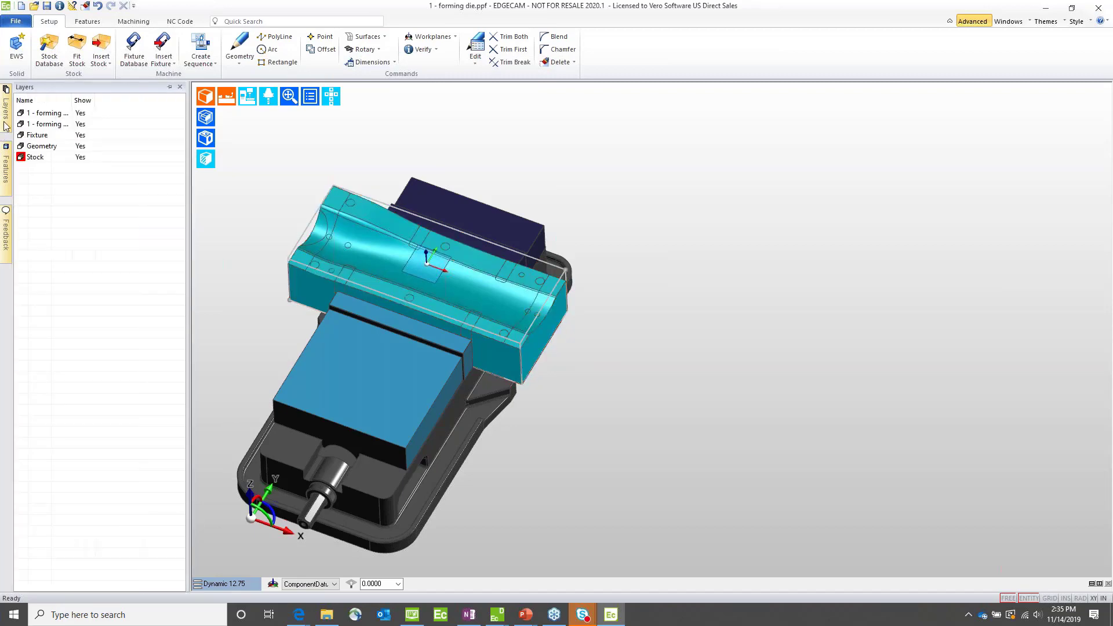
click(82, 124)
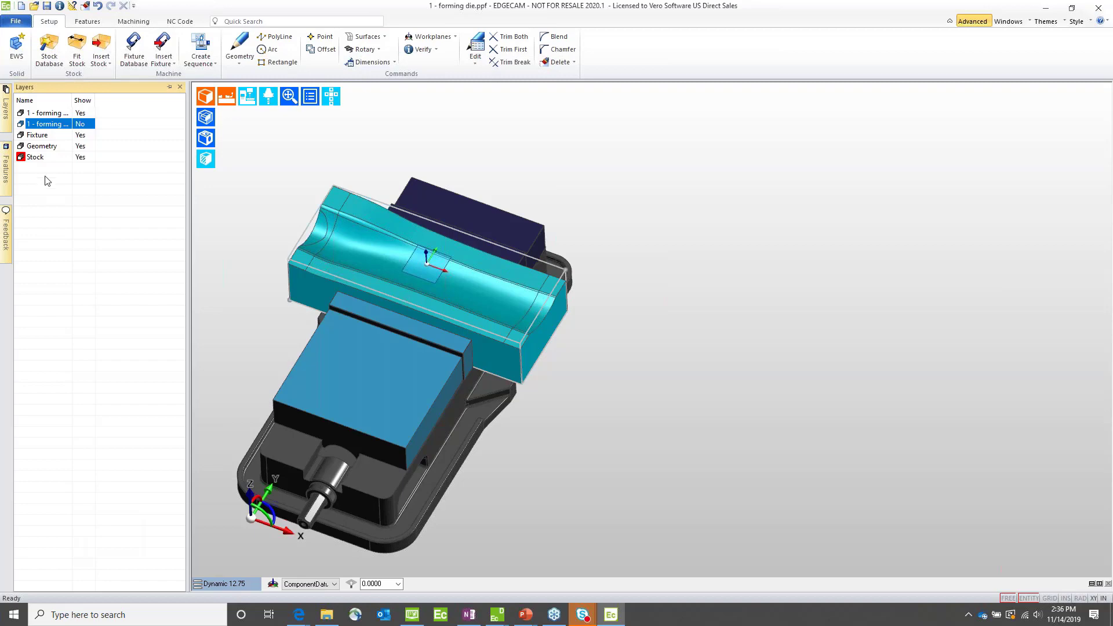
Step: Start a new milling sequence on the Sample Mill Vertical inch.mcp machine and clear the toolkit name
middle_drag(749, 245, 894, 250)
click(204, 65)
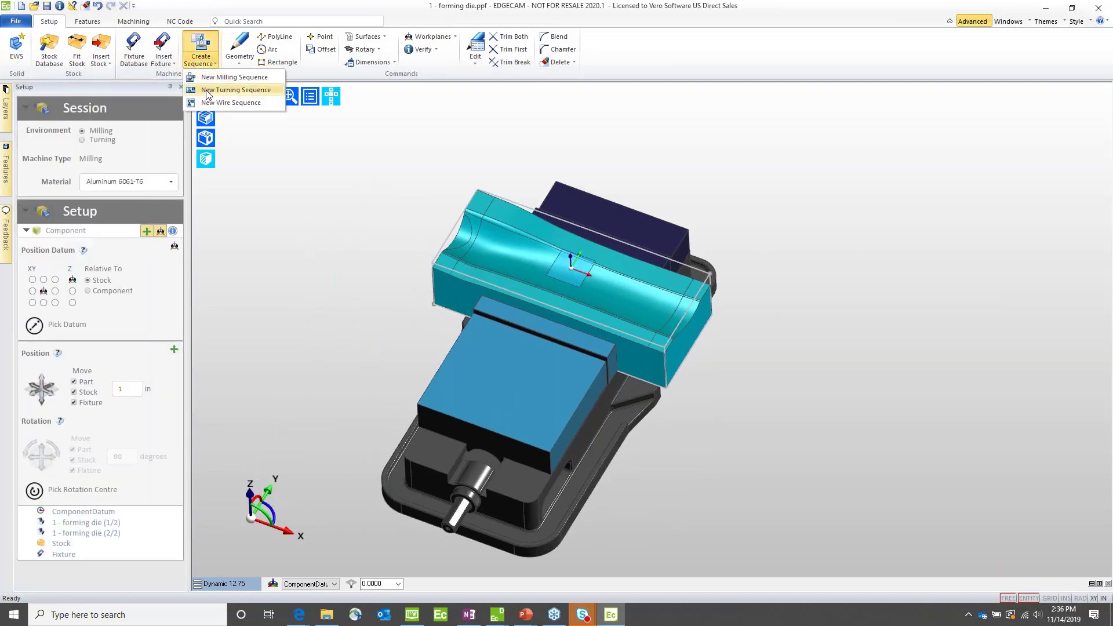
click(231, 78)
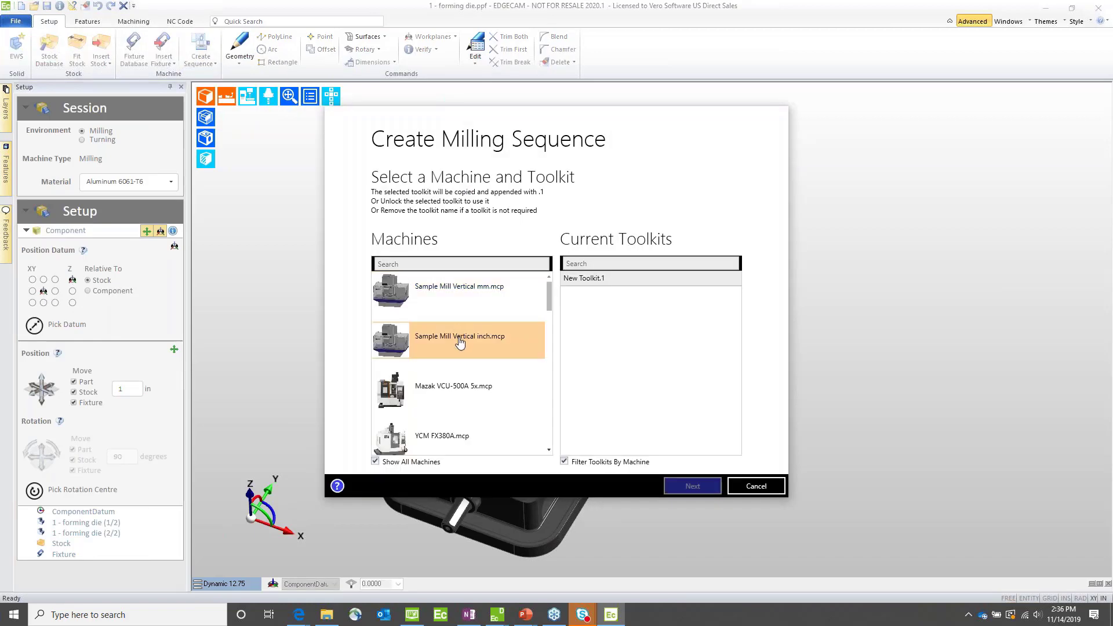
click(460, 340)
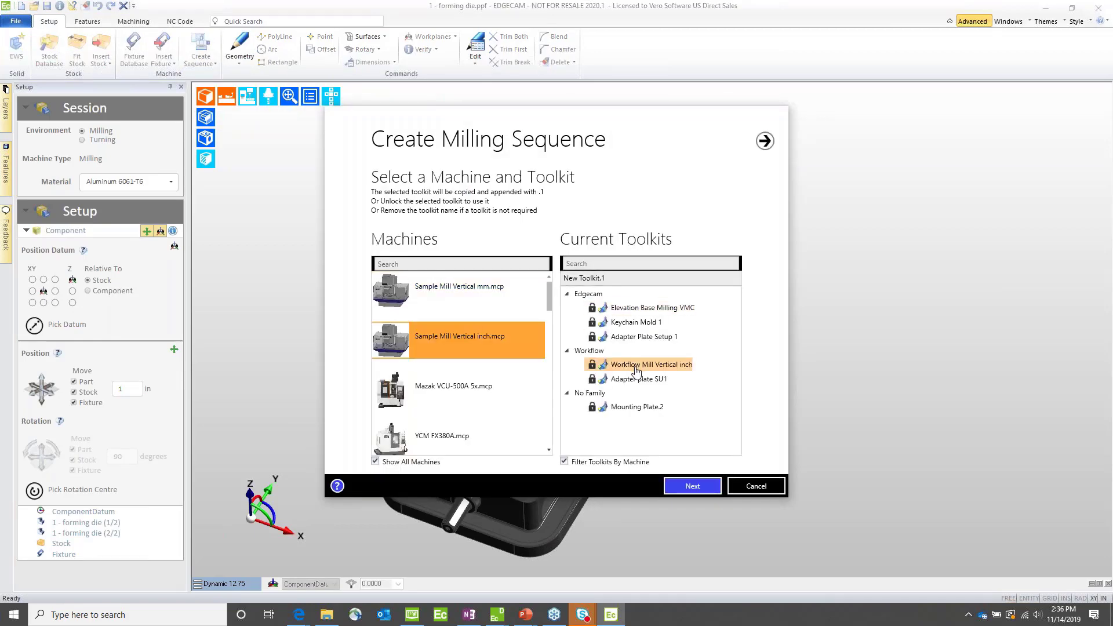
click(667, 279)
drag(666, 279, 534, 294)
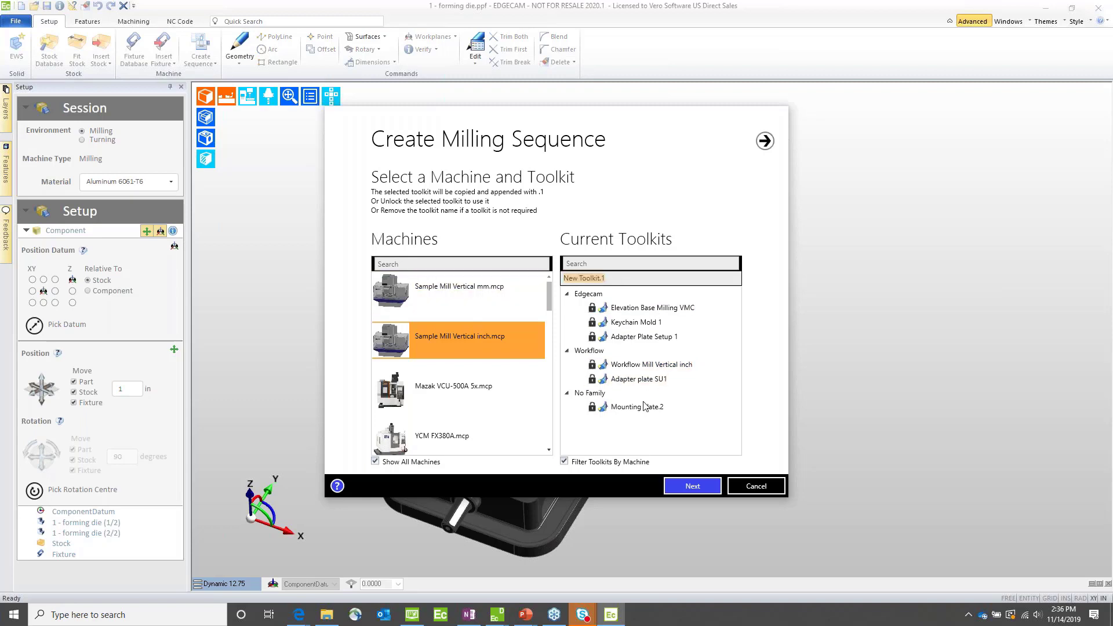
key(BackSpace)
click(684, 490)
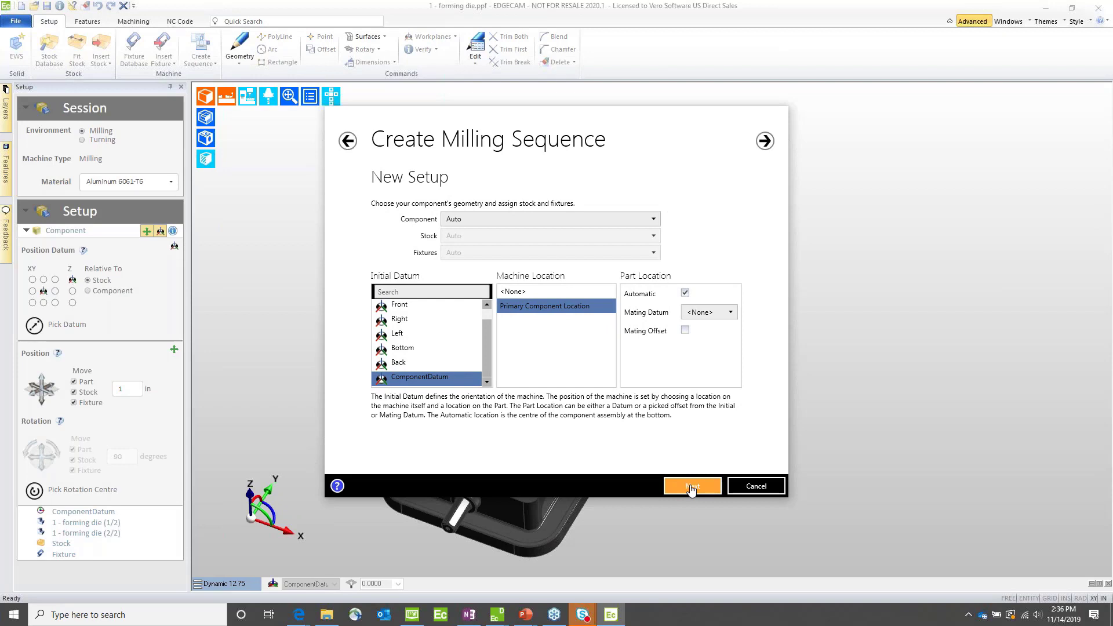
Step: Accept the ComponentDatum setup and create the sequence with Medium (<10 MB) maximum stock size and 0.001 stock tolerance
click(691, 490)
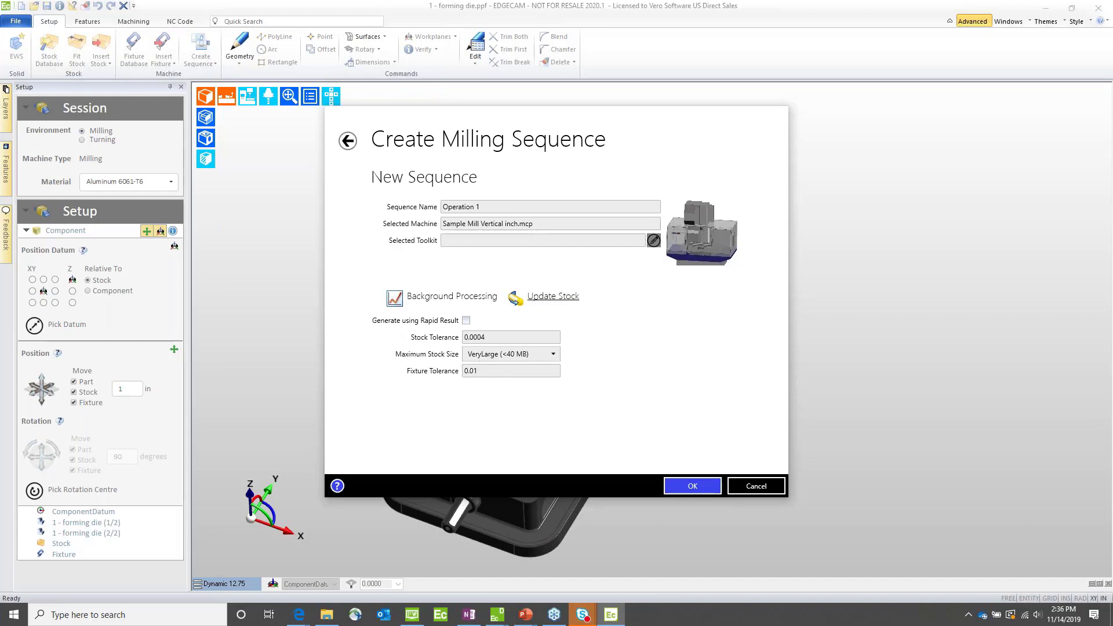
click(482, 354)
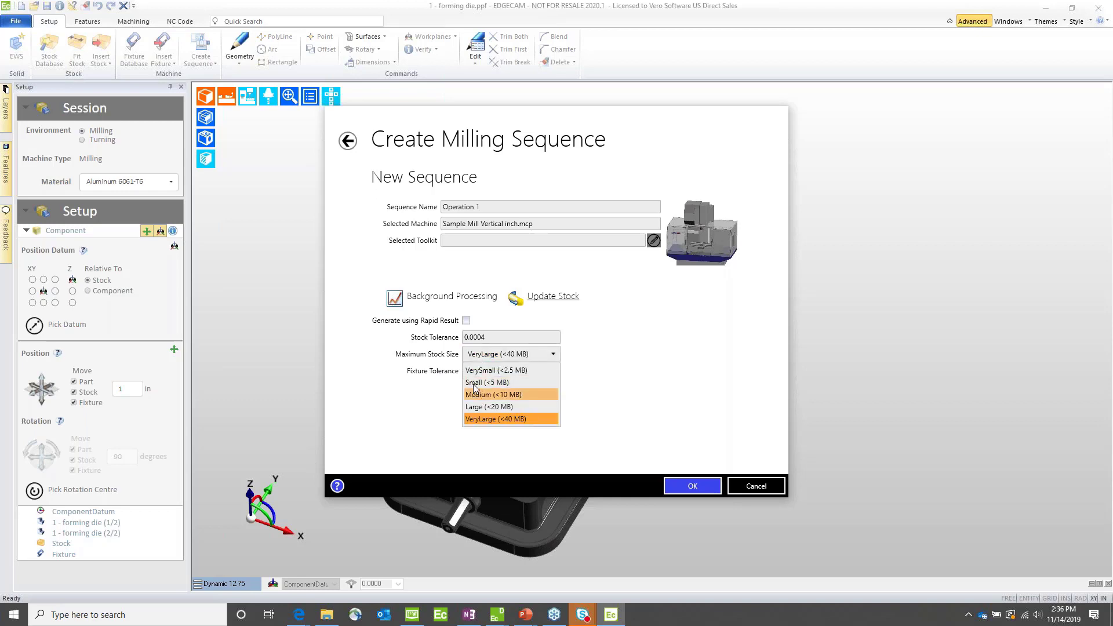
click(476, 393)
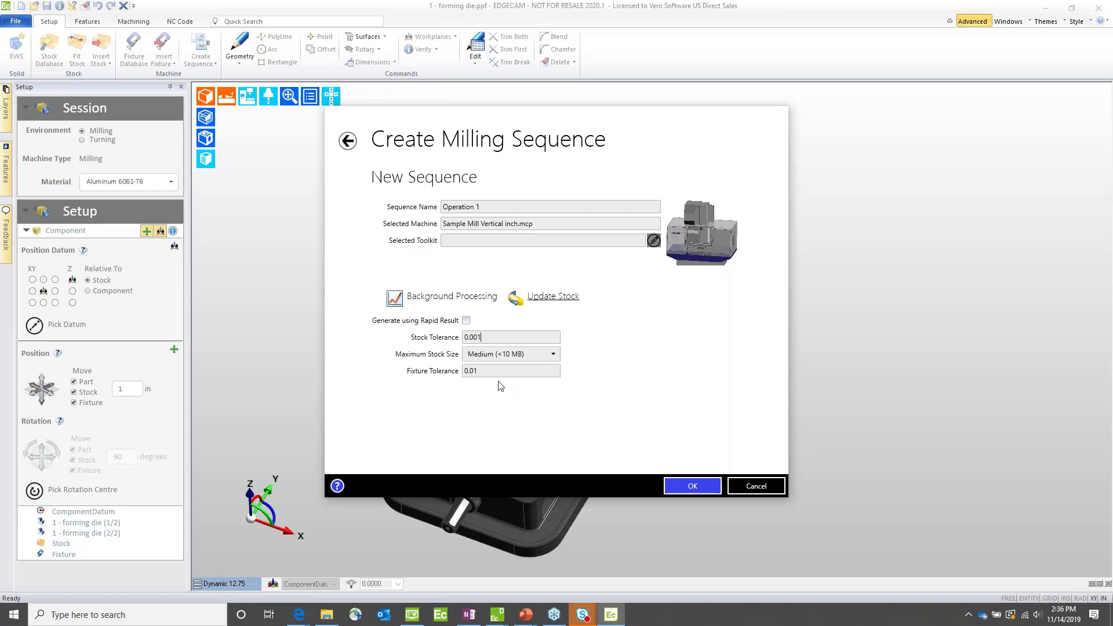
click(693, 486)
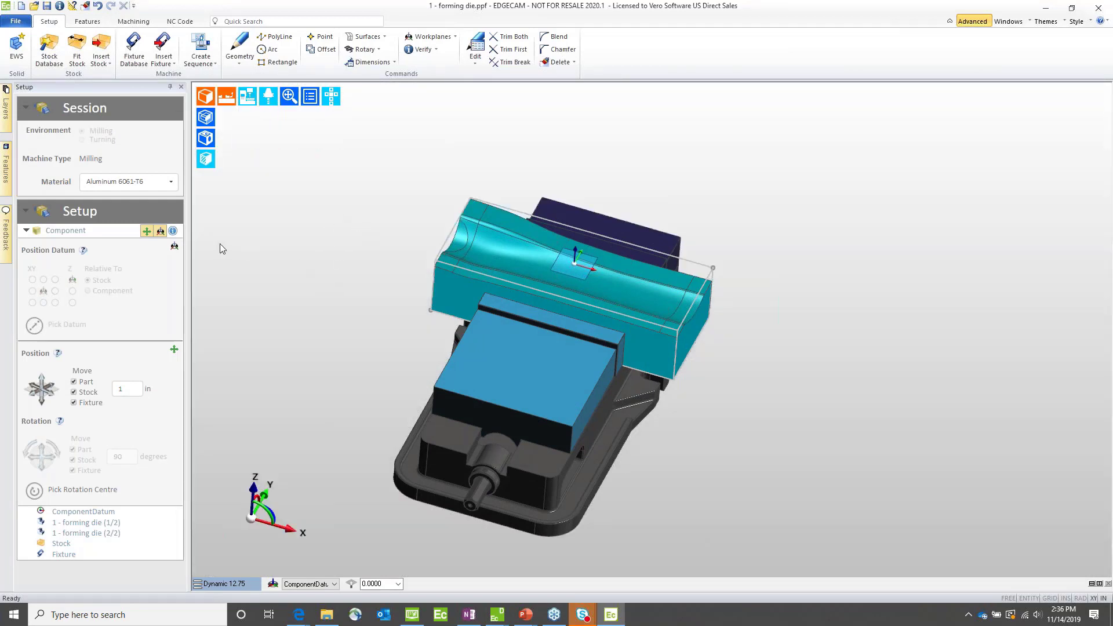
Step: Set the session material to Steel - High Alloy Tool Steel
click(138, 182)
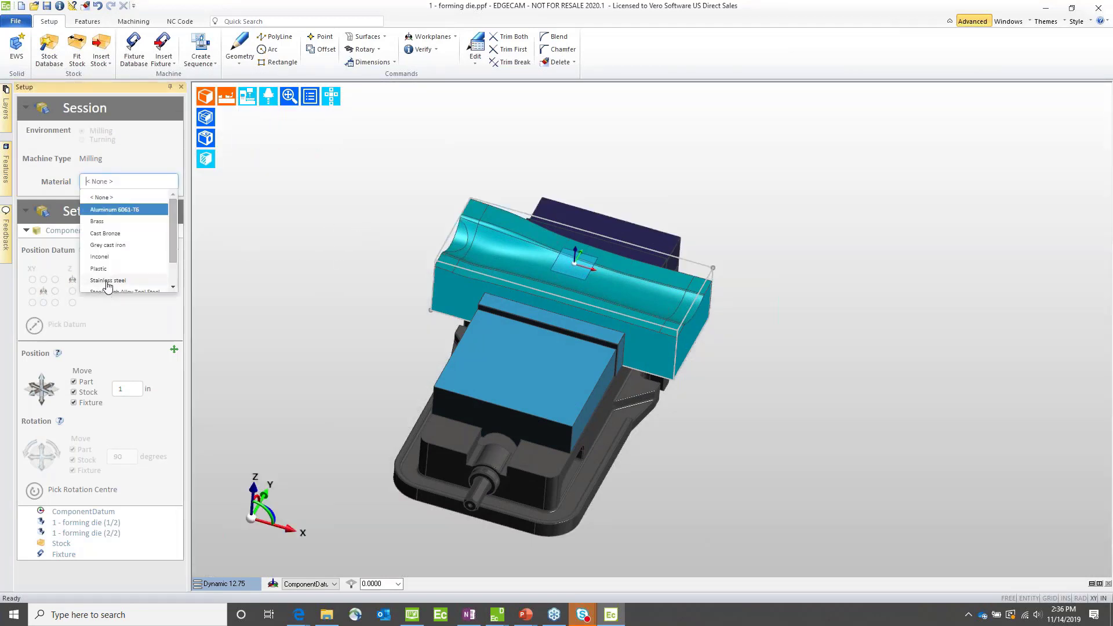
scroll(107, 287, down, 1)
click(125, 261)
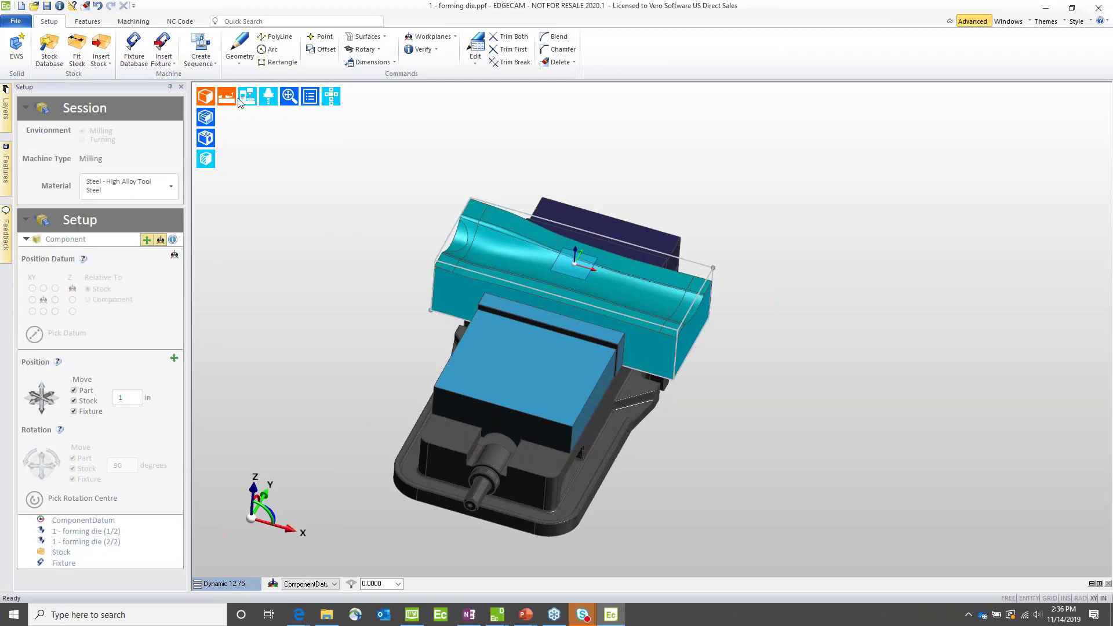
Step: Select the CoroMill 1.500" ball mill - GC 1025 from the ballnose cutters in the tool store
click(87, 21)
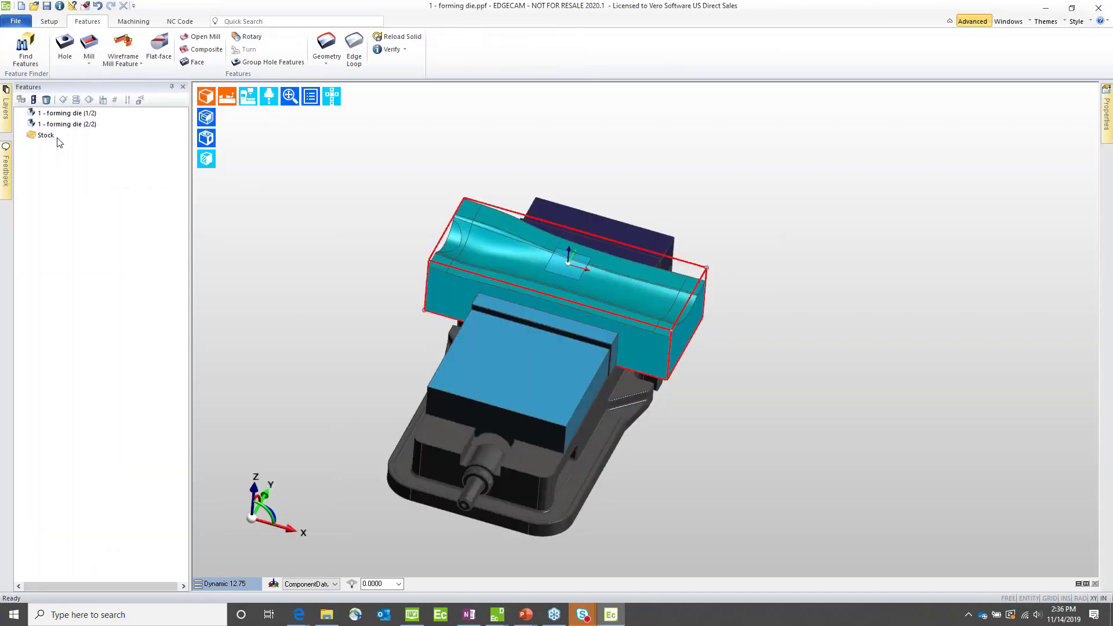
click(145, 23)
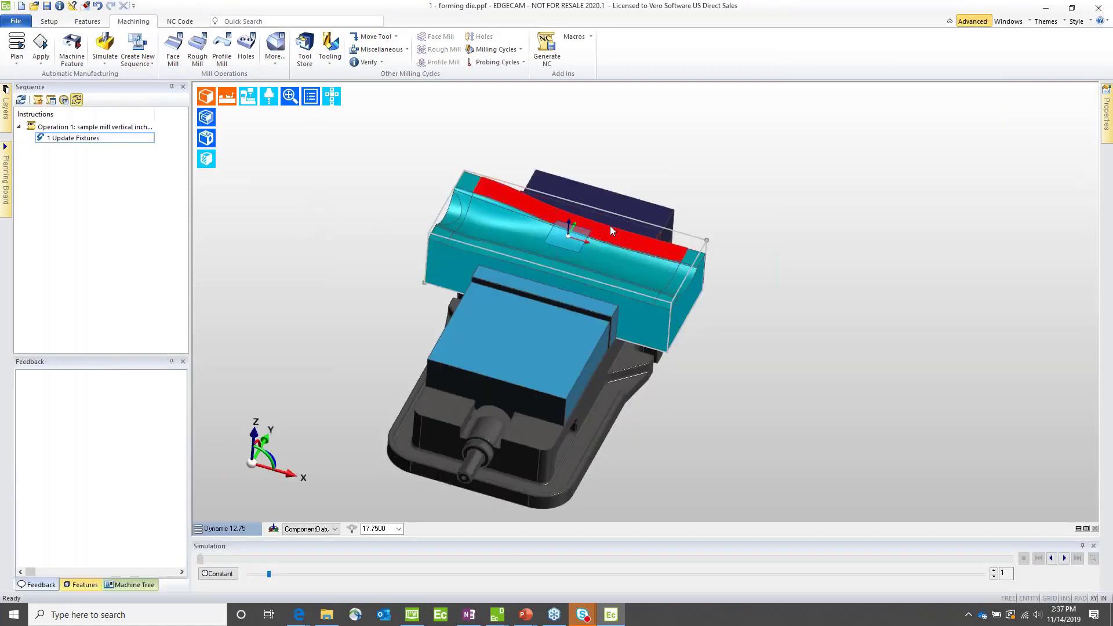
middle_drag(779, 253, 728, 256)
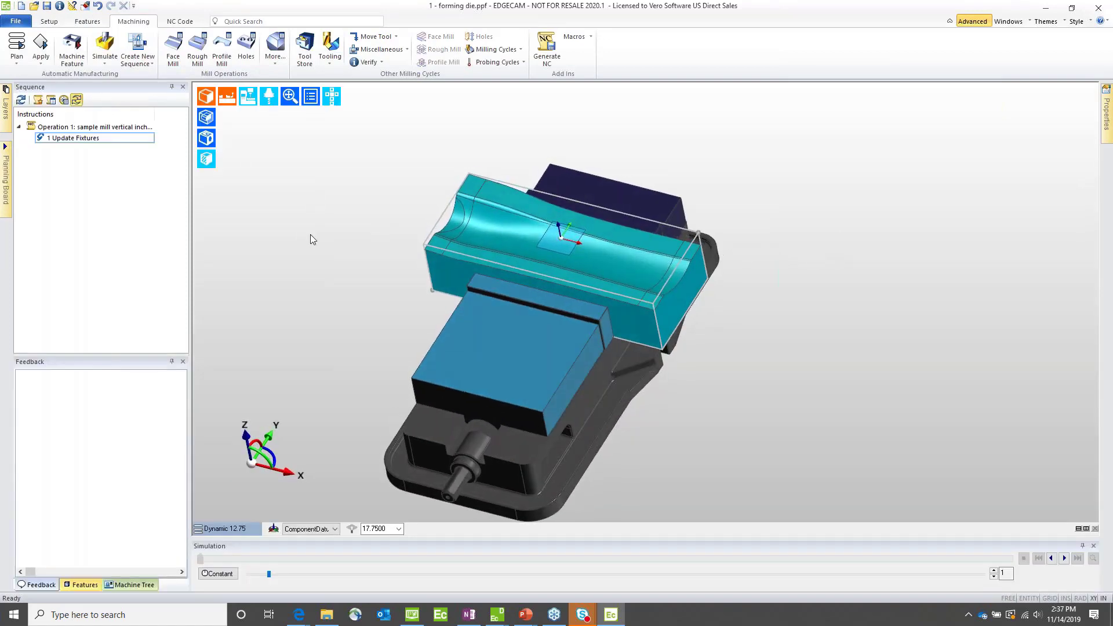
click(304, 58)
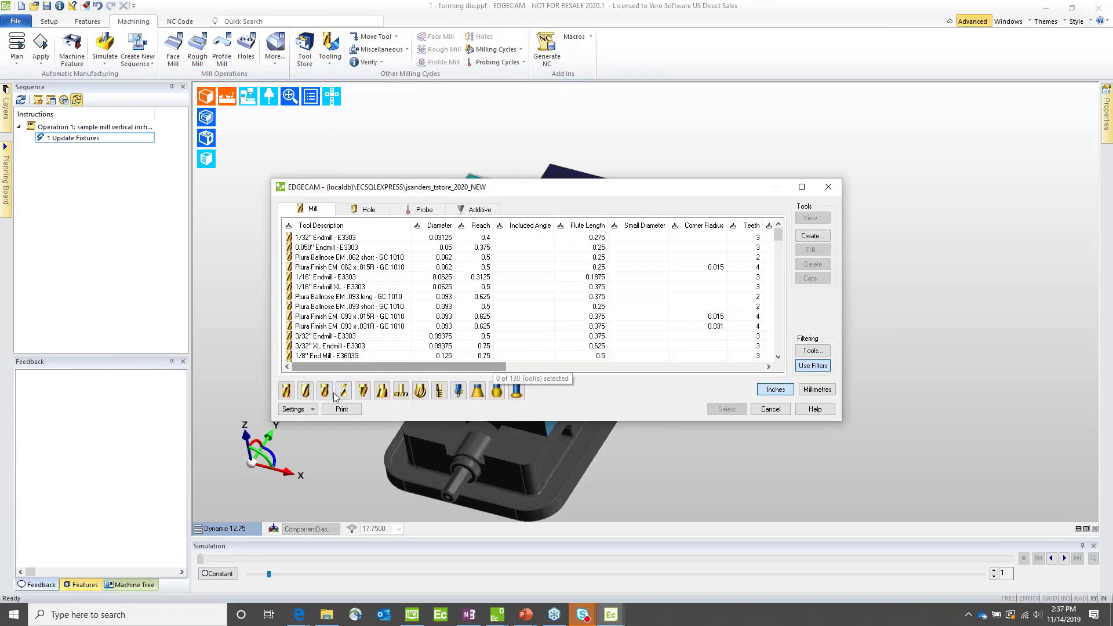
click(324, 392)
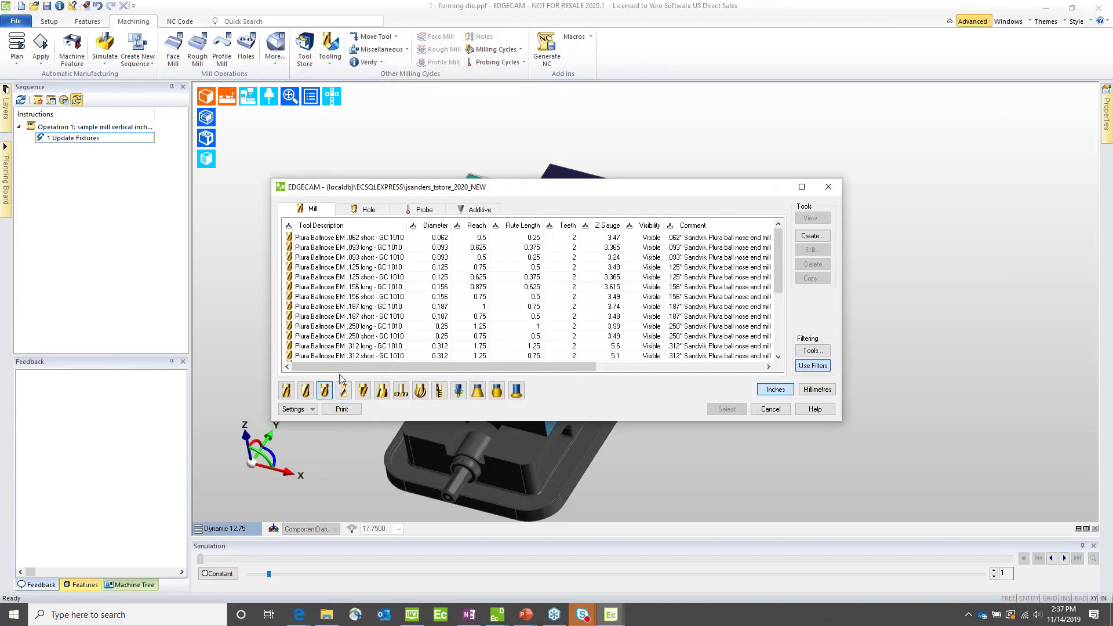
scroll(522, 325, down, 4)
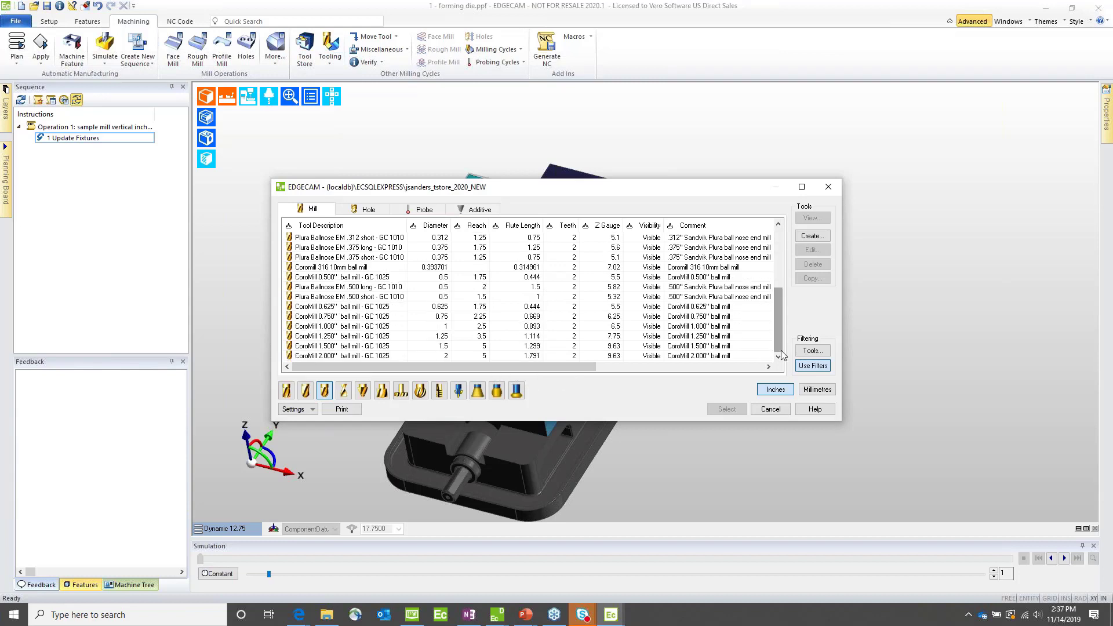
click(297, 347)
click(727, 410)
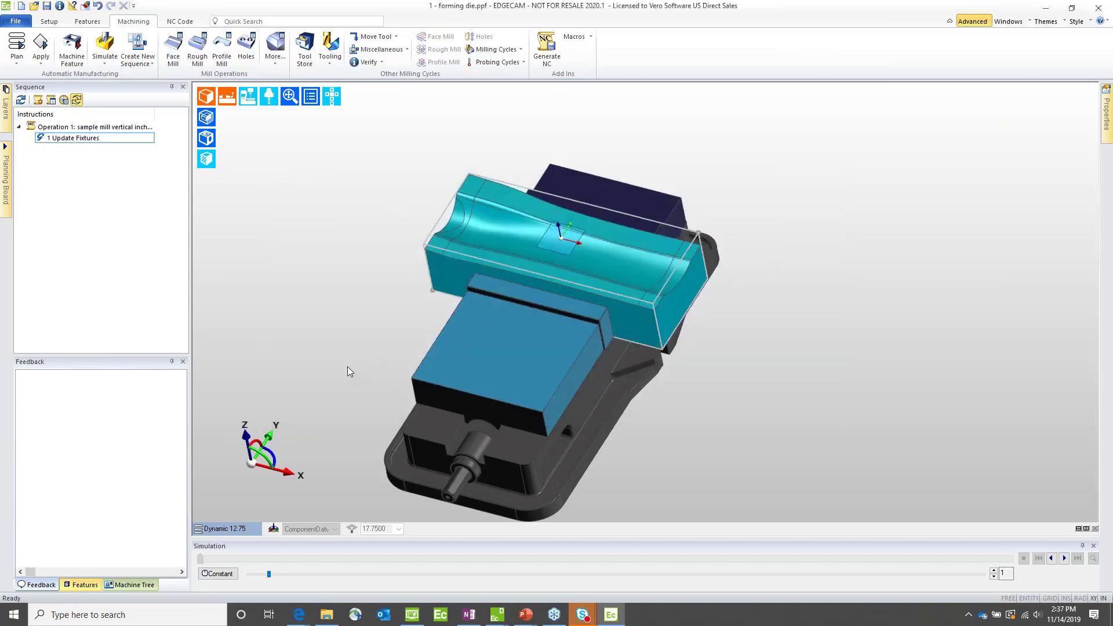
Step: Load the ball mill into the sequence at position 1 with a dark blue display colour
click(436, 249)
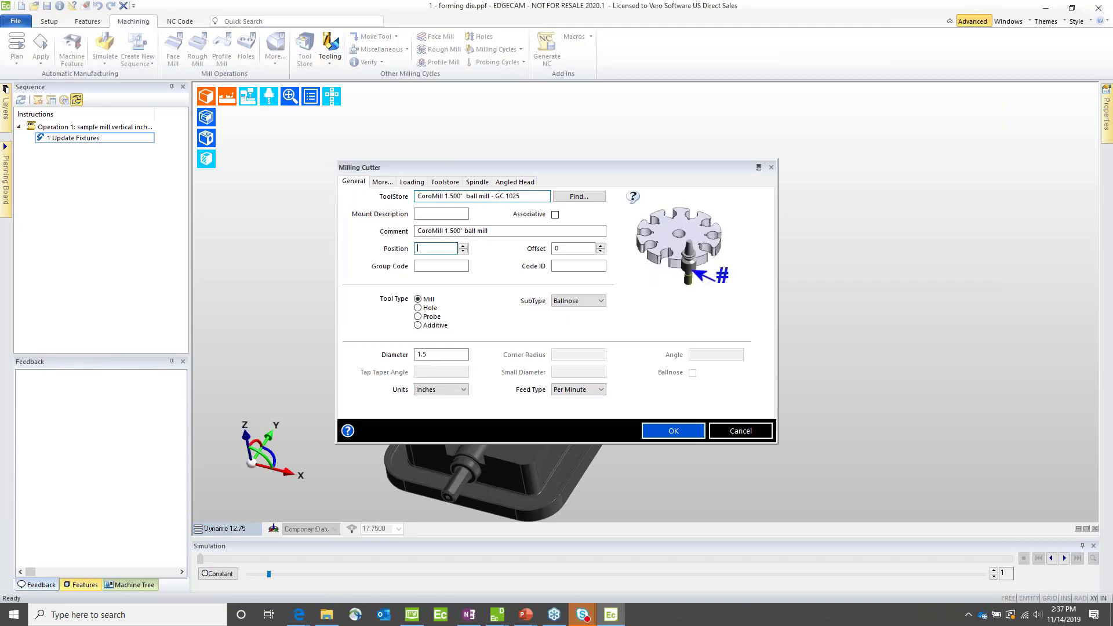
click(382, 182)
click(432, 359)
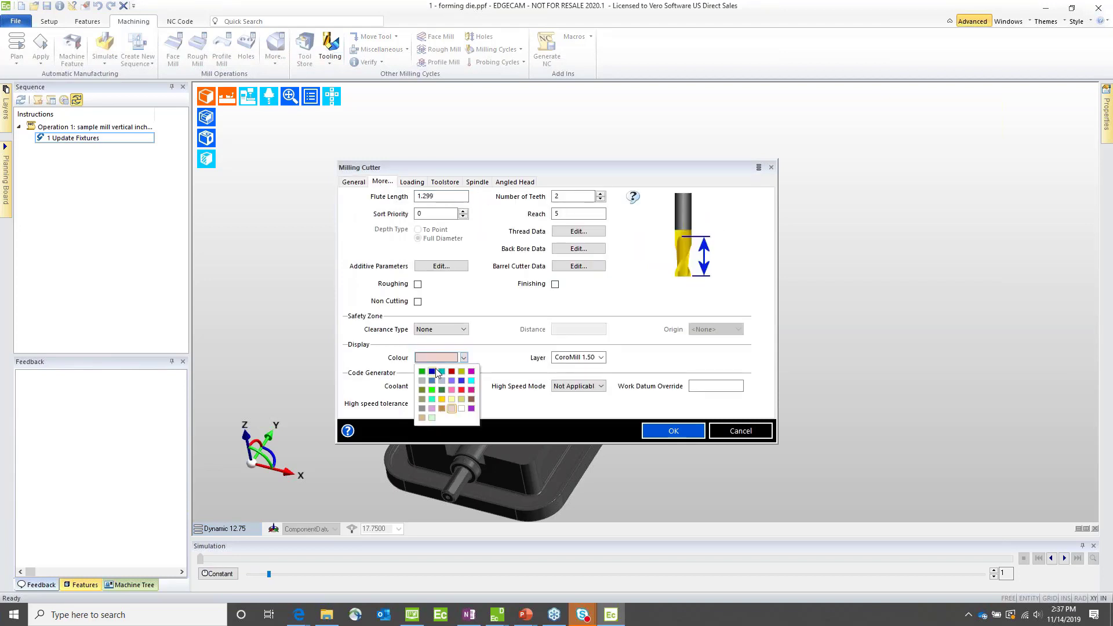
click(433, 372)
click(481, 183)
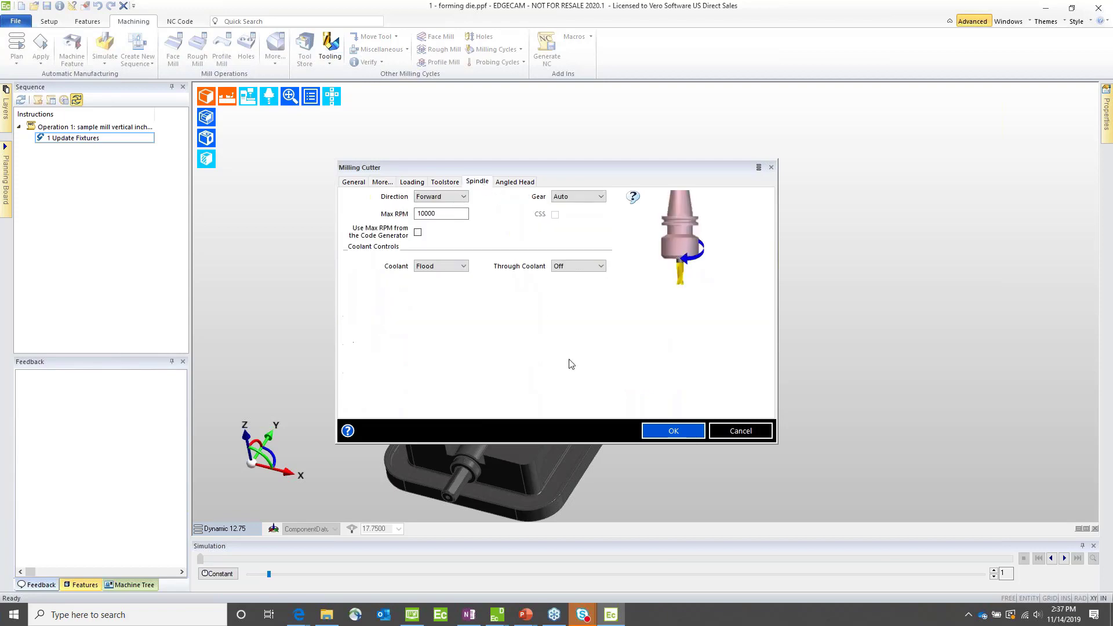
click(661, 430)
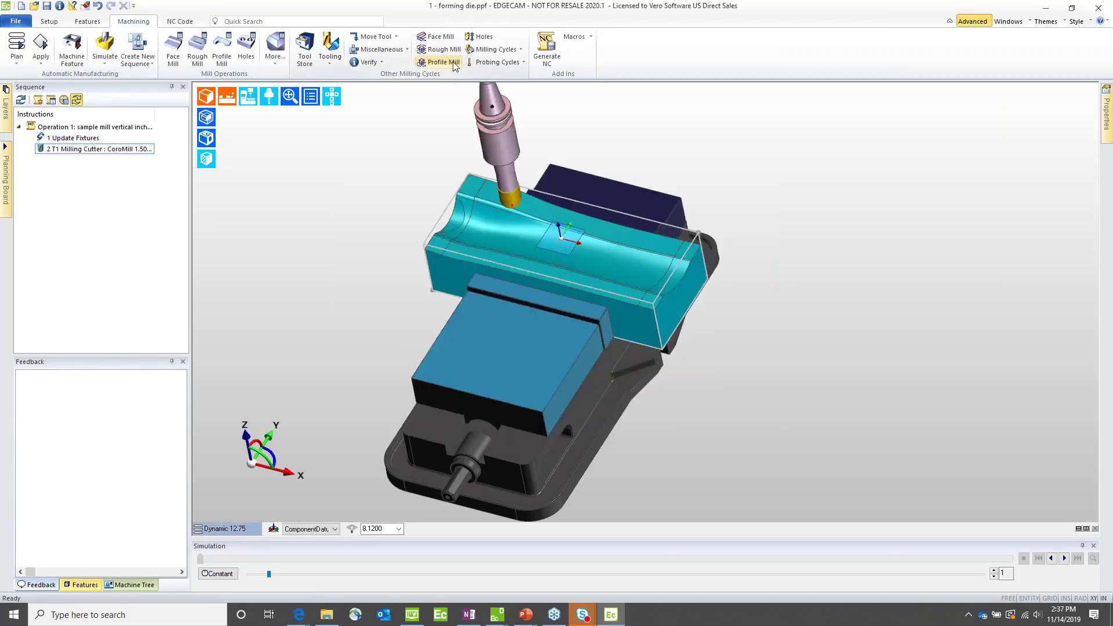
Step: Start a Parallel Lace cycle with General technology, a 25% stepover and a 0-degree angle
click(496, 49)
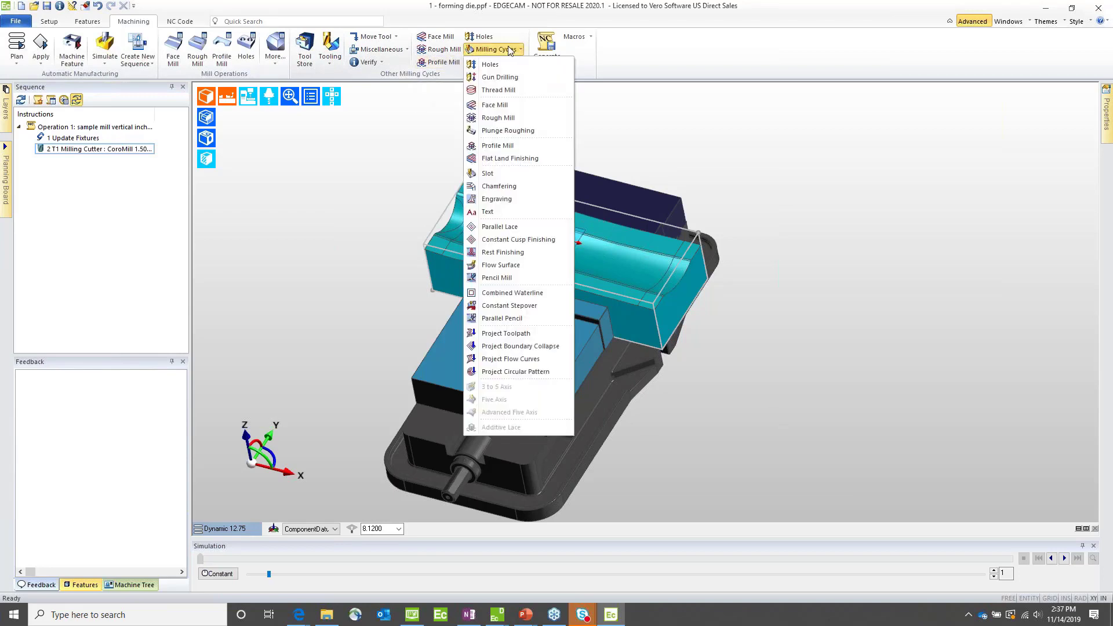
click(496, 228)
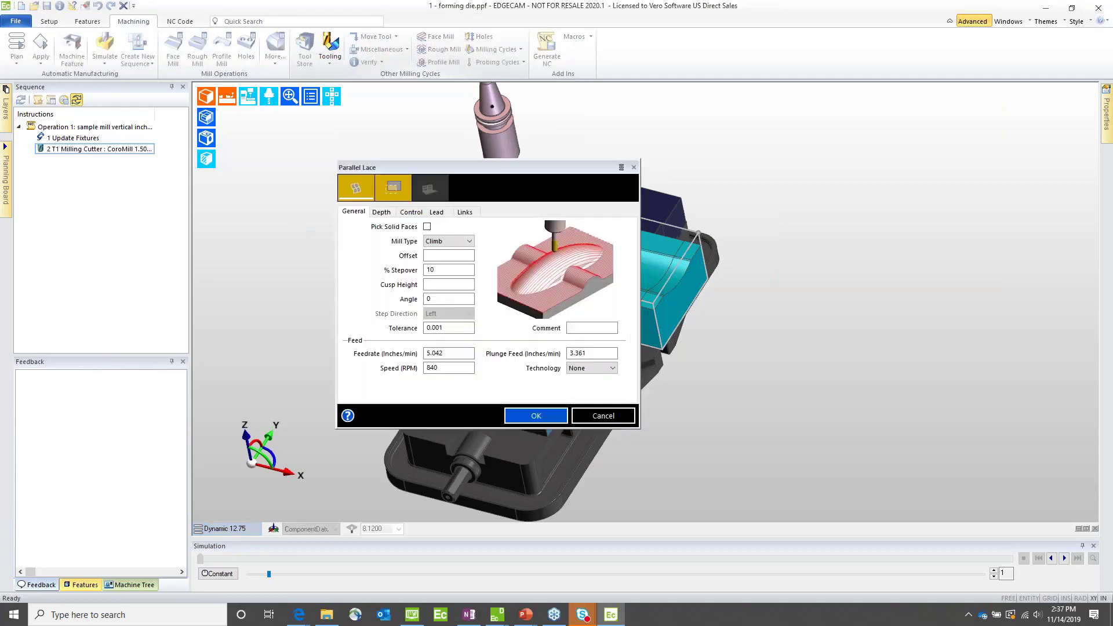
click(586, 368)
click(578, 386)
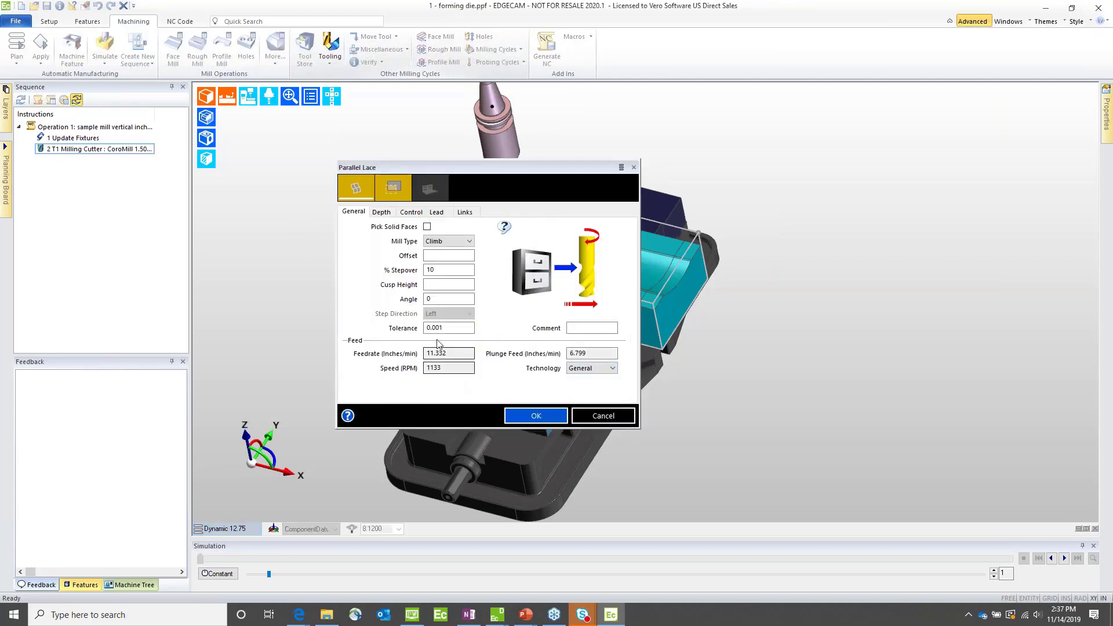
click(442, 271)
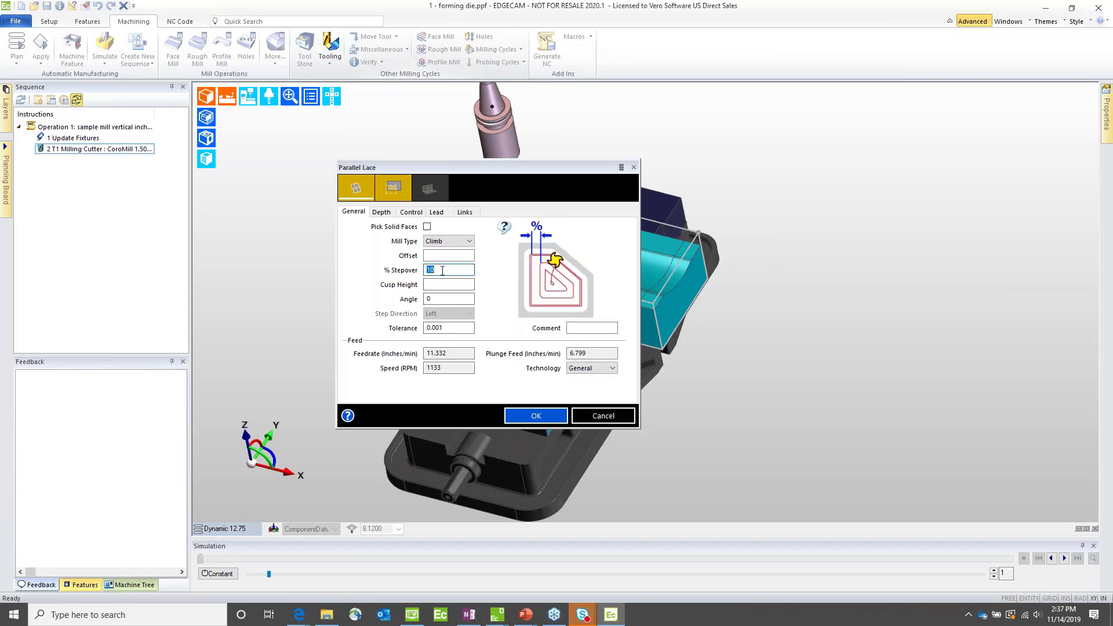
text(25)
click(443, 299)
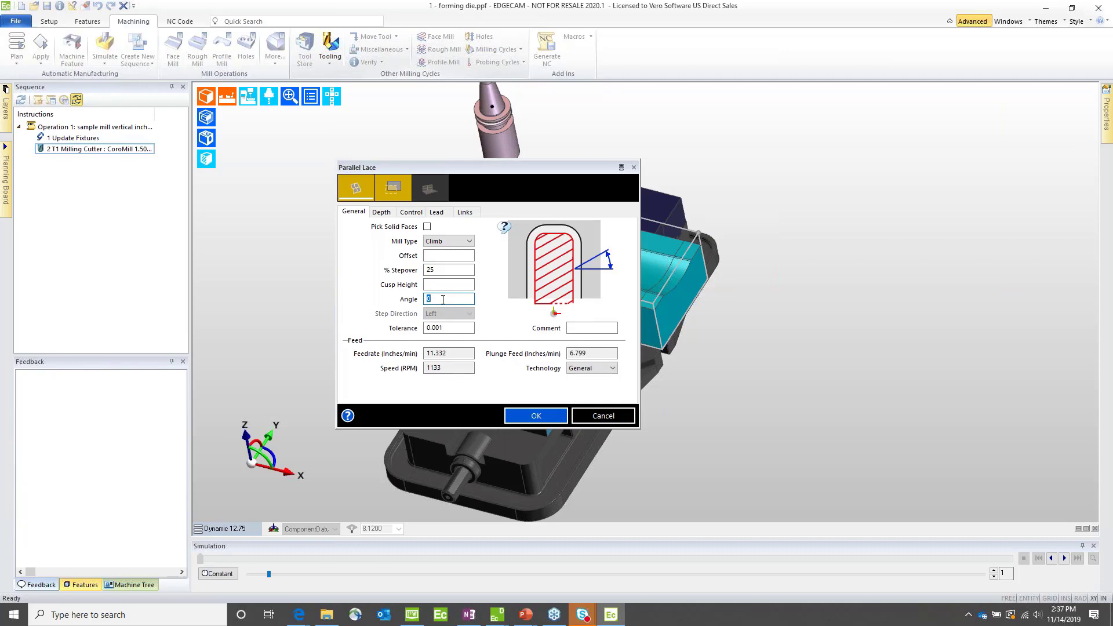
Step: Set both the level and the depth of the Parallel Lace cycle to None
click(381, 212)
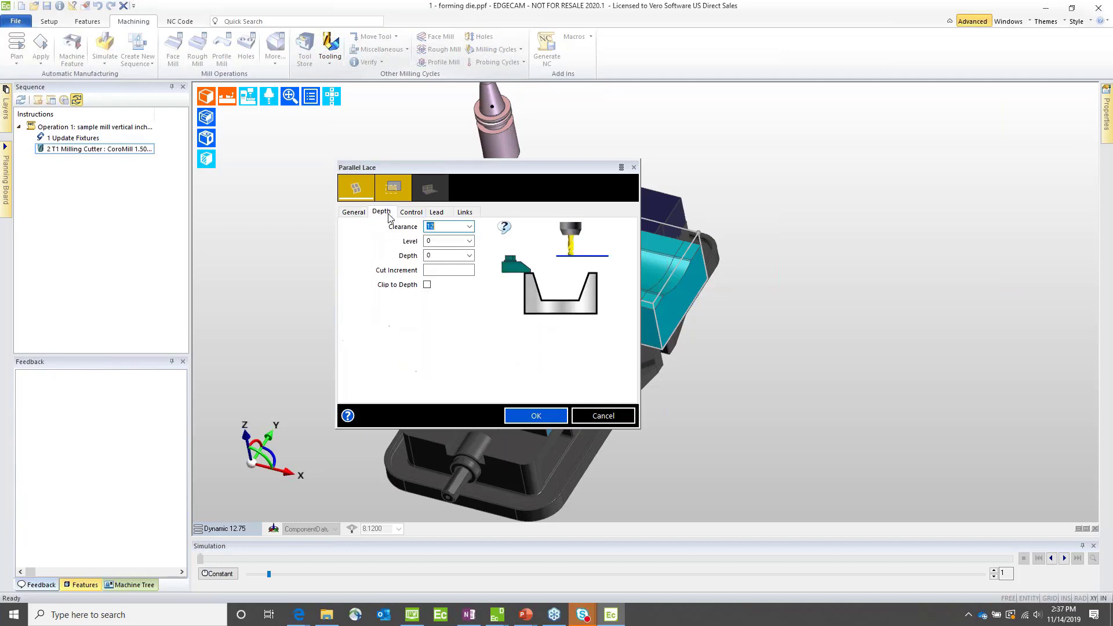
click(470, 241)
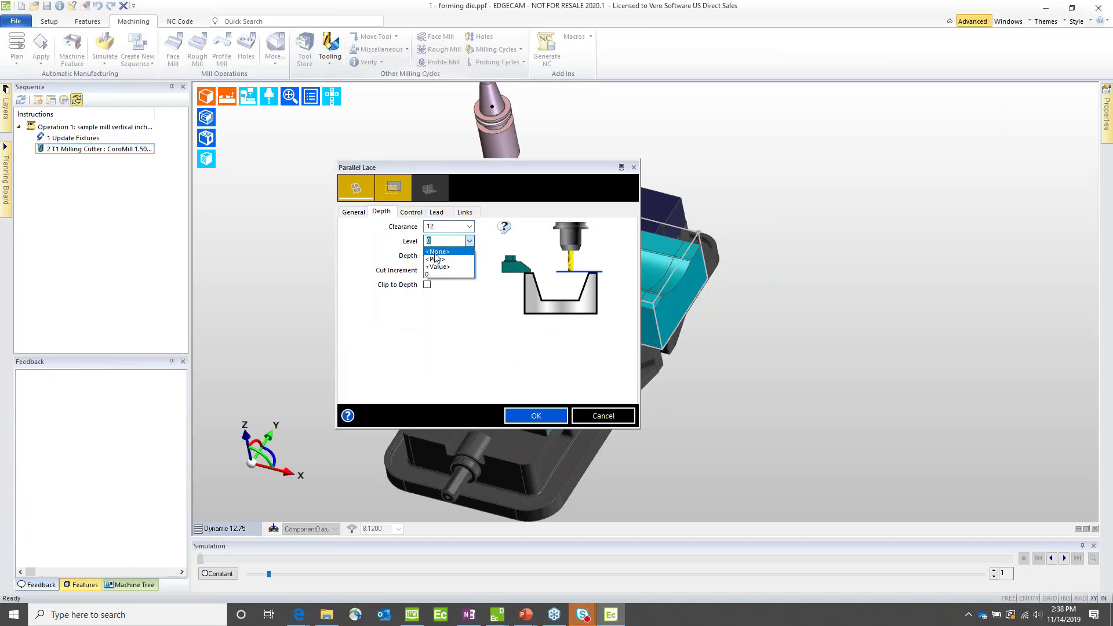
click(436, 251)
click(469, 256)
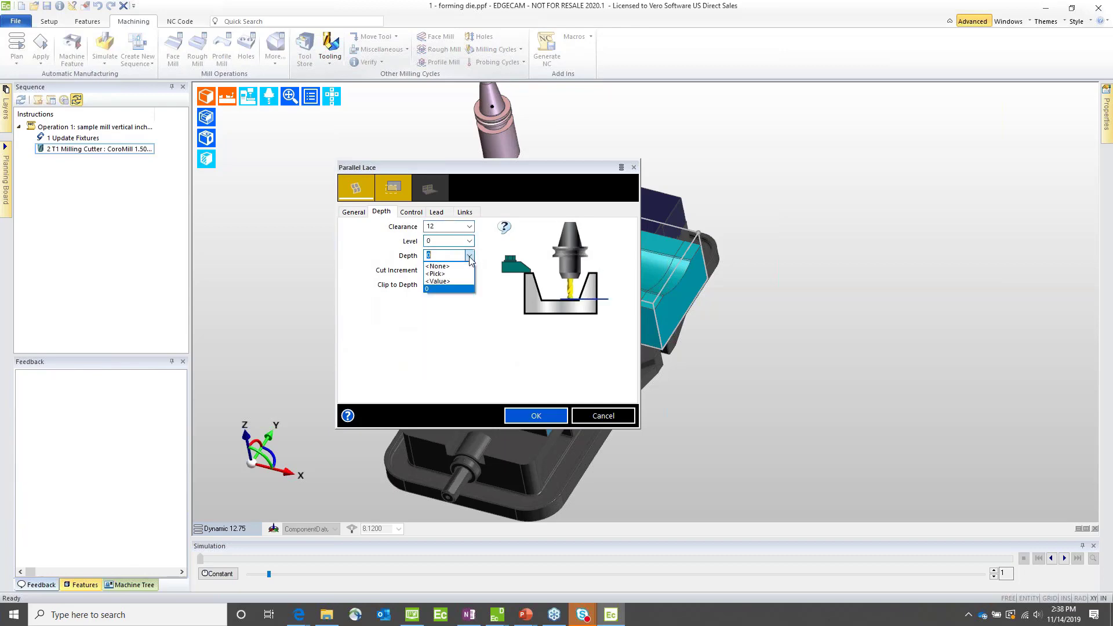
click(443, 267)
click(469, 241)
click(439, 250)
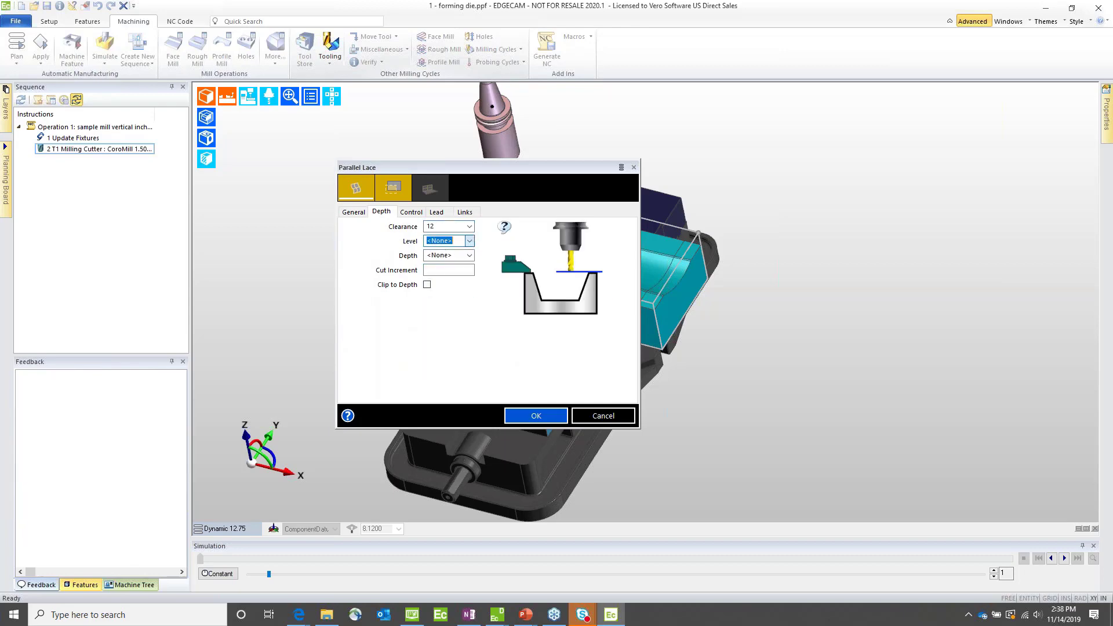
Step: Set the start extension of the Parallel Lace passes to 1 and accept the extension settings
click(412, 212)
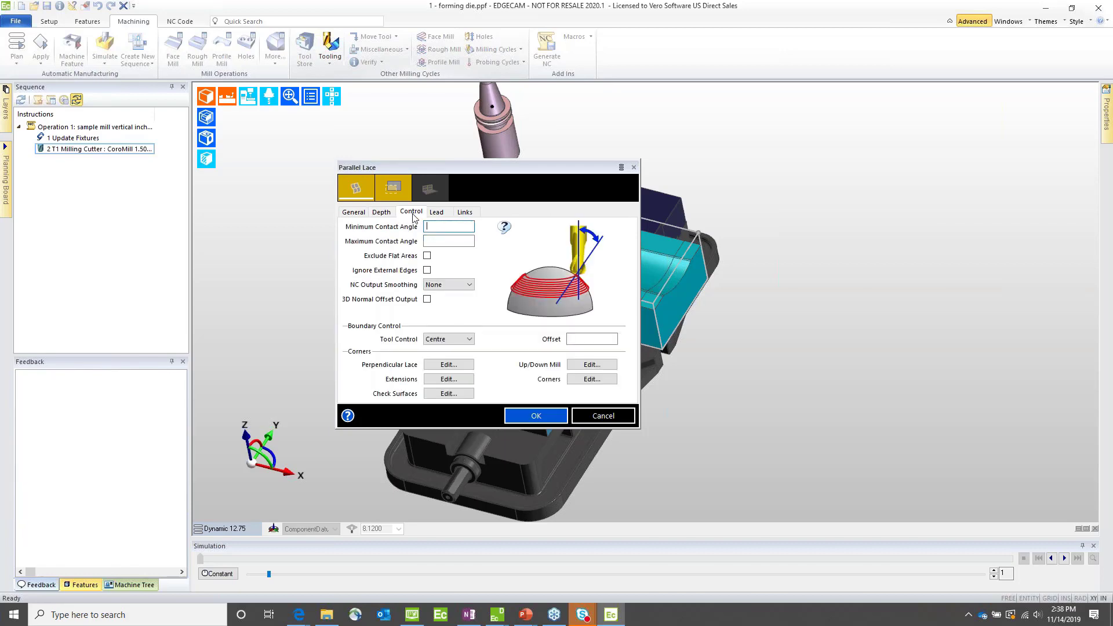
click(449, 380)
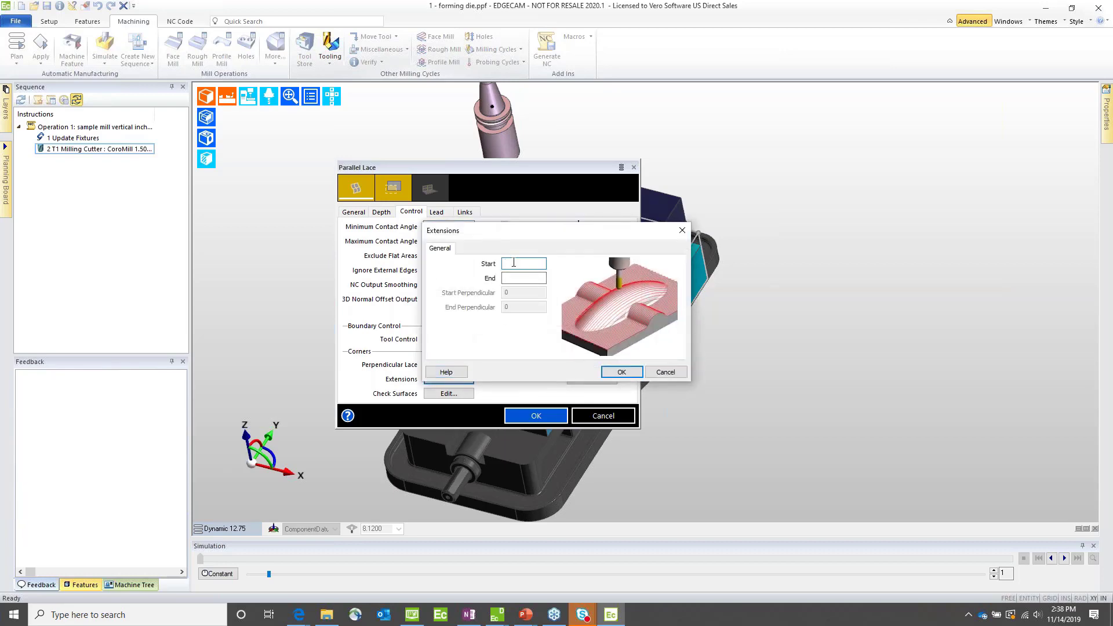
text(1)
key(Tab)
click(620, 372)
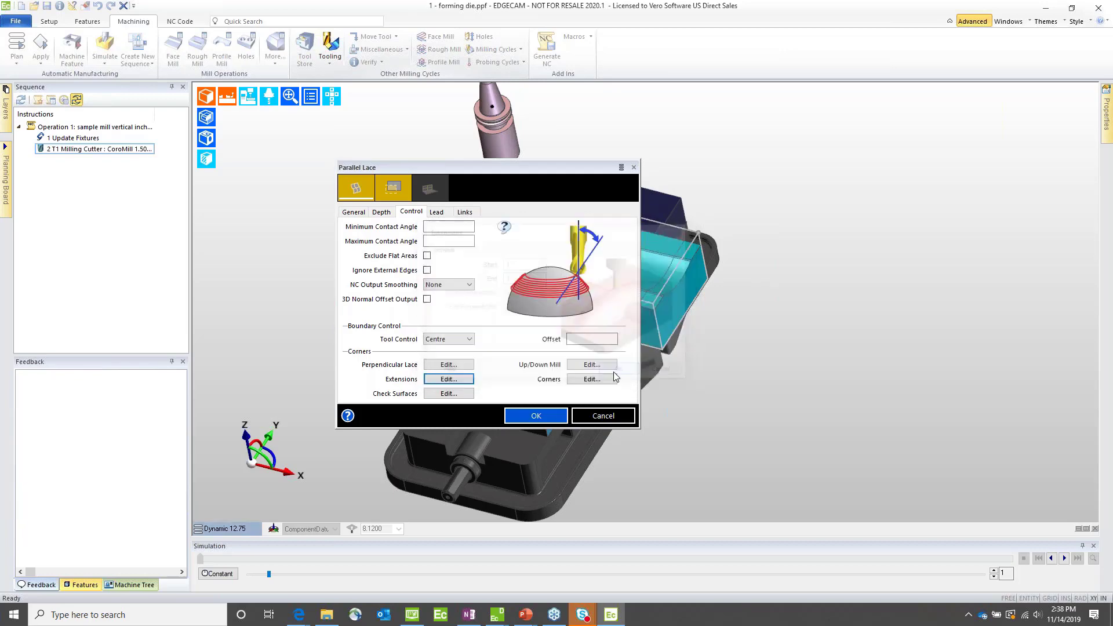
Step: Set the Parallel Lace mill type to Optimised and its short link type to Smooth
click(355, 213)
click(432, 242)
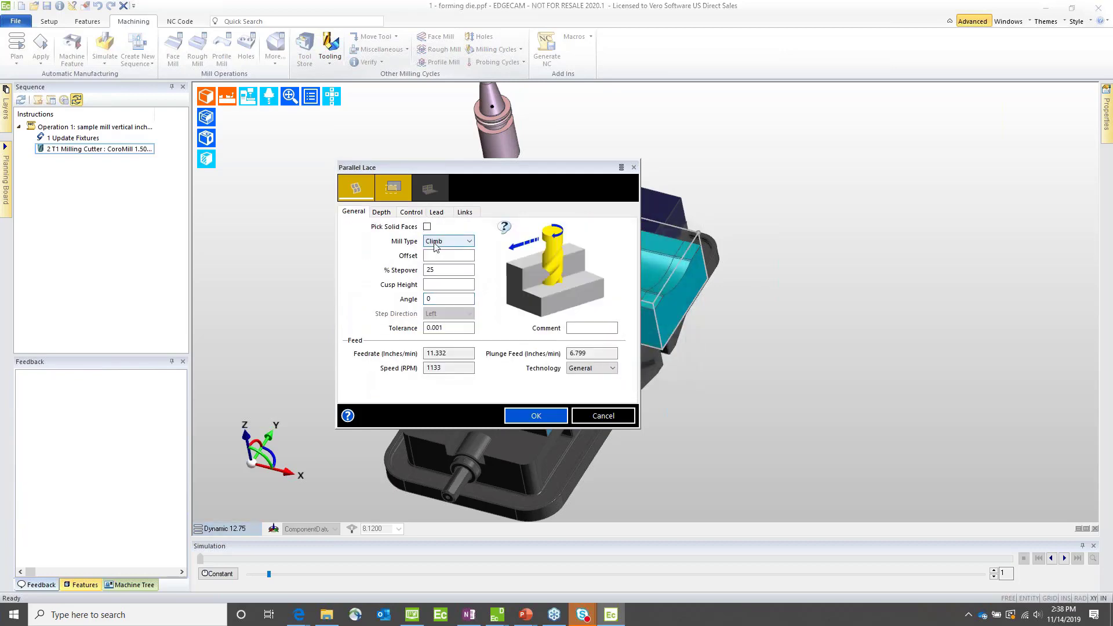
click(432, 269)
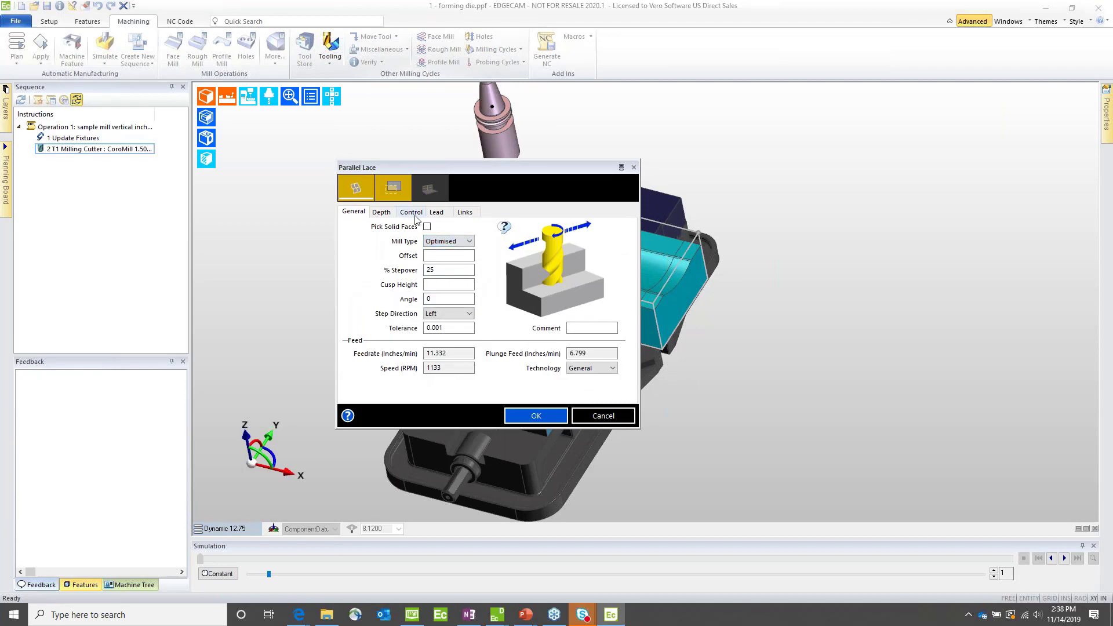
click(464, 212)
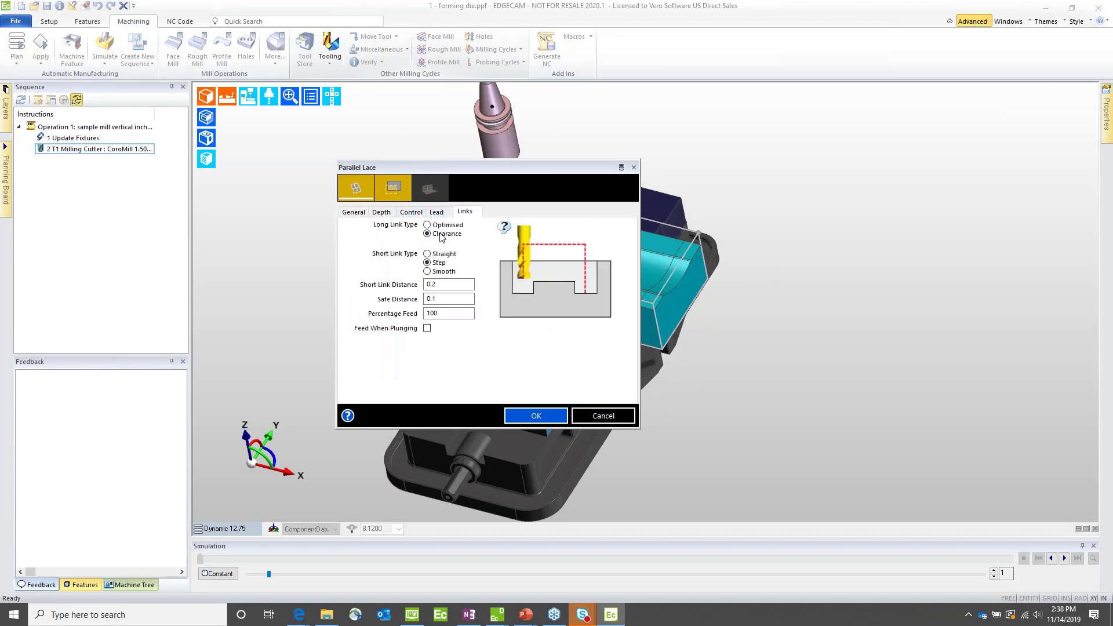
click(438, 273)
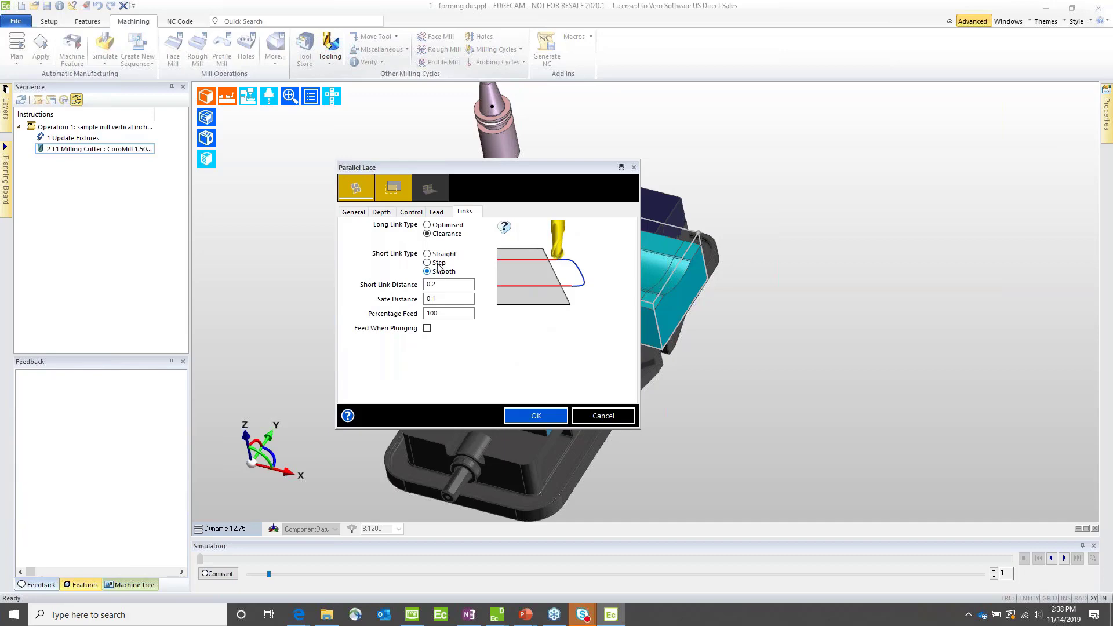
Step: Define a Horizontal lead with 90-degree angle, 0.2 lead radius and 0.1 length, applied to long links only
click(437, 213)
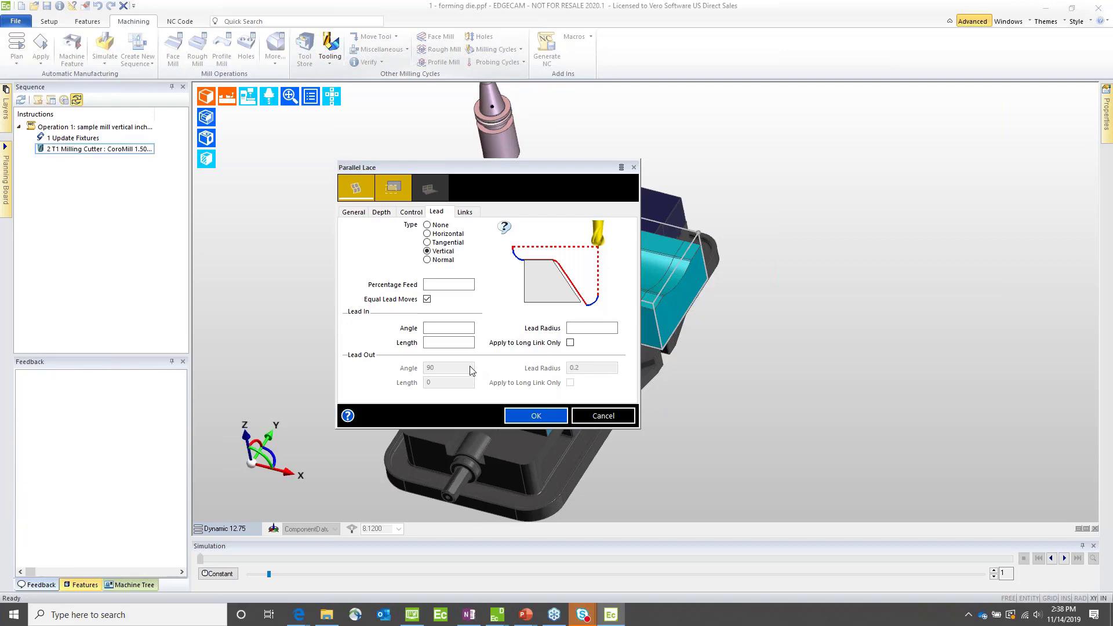
click(451, 343)
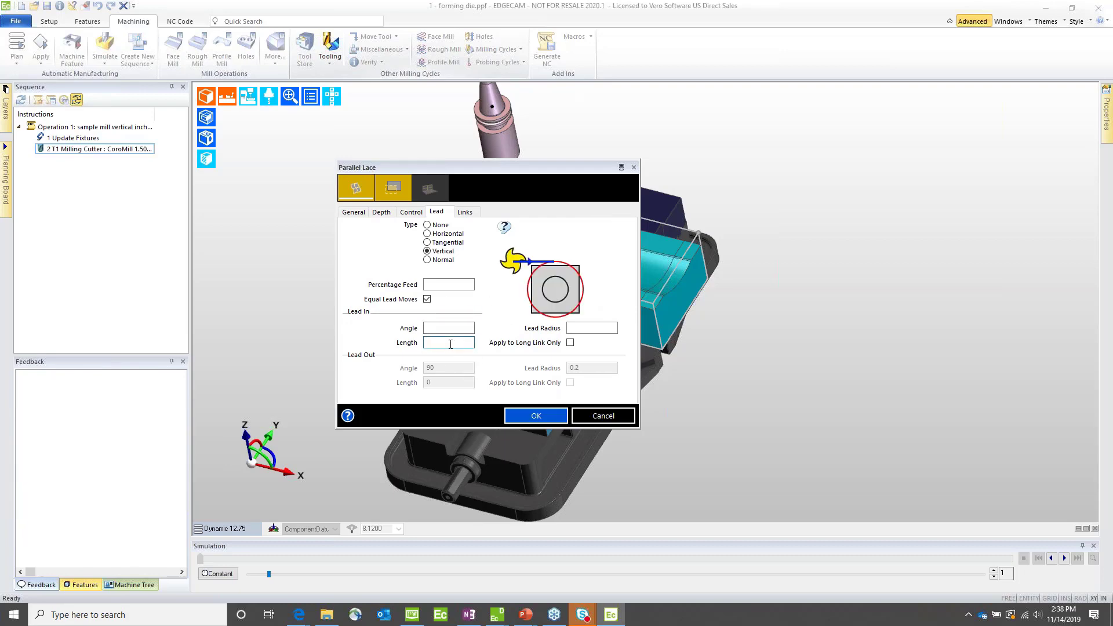
click(436, 242)
click(436, 234)
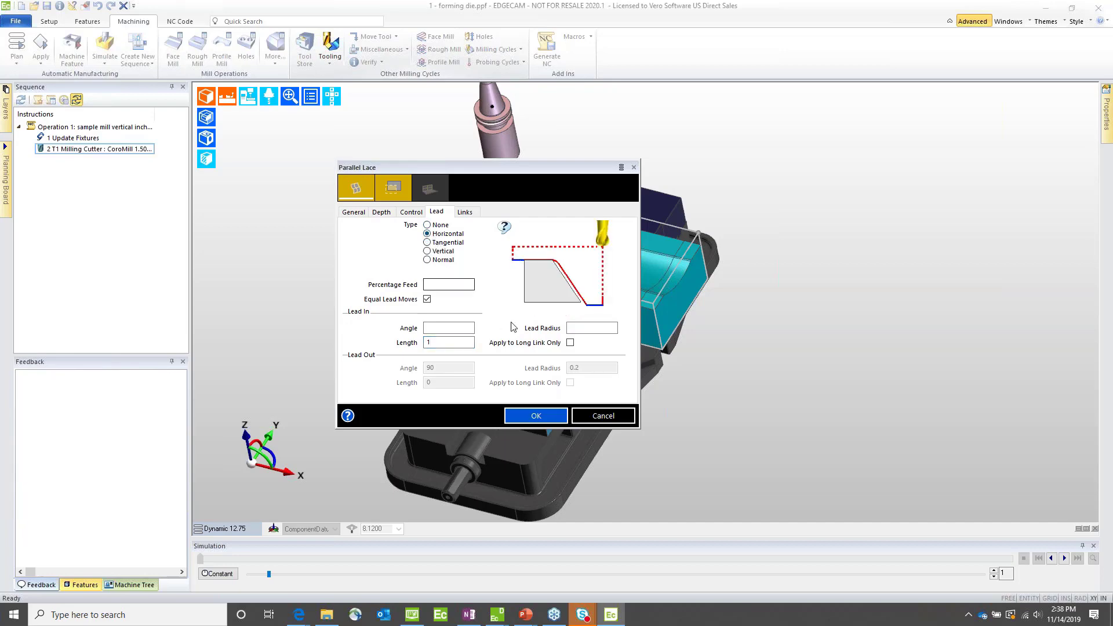
click(570, 343)
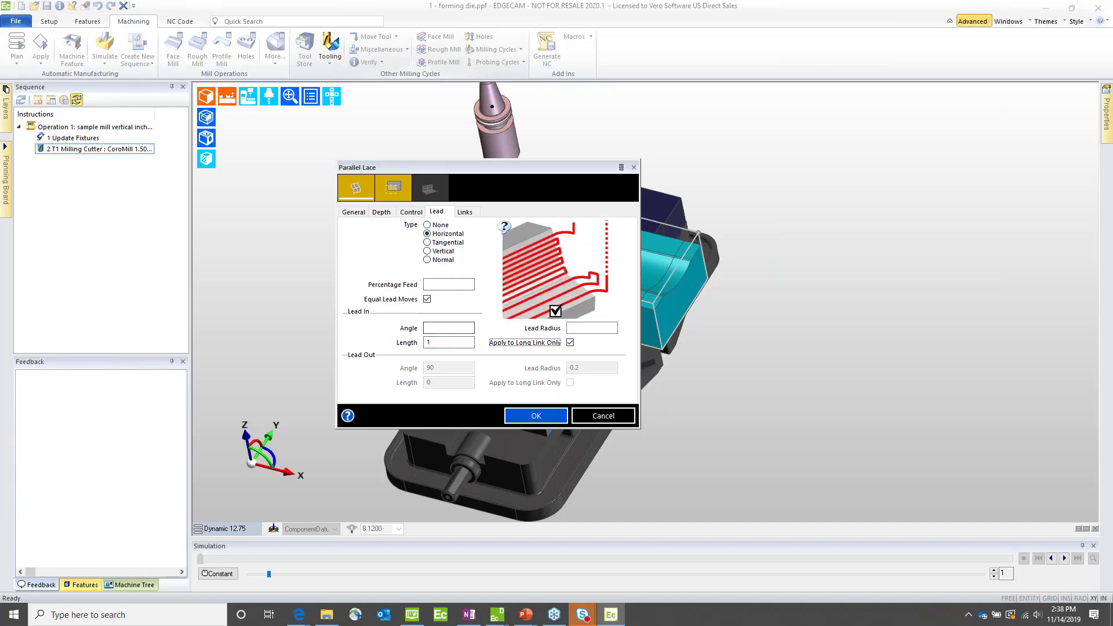
click(449, 328)
text(9)
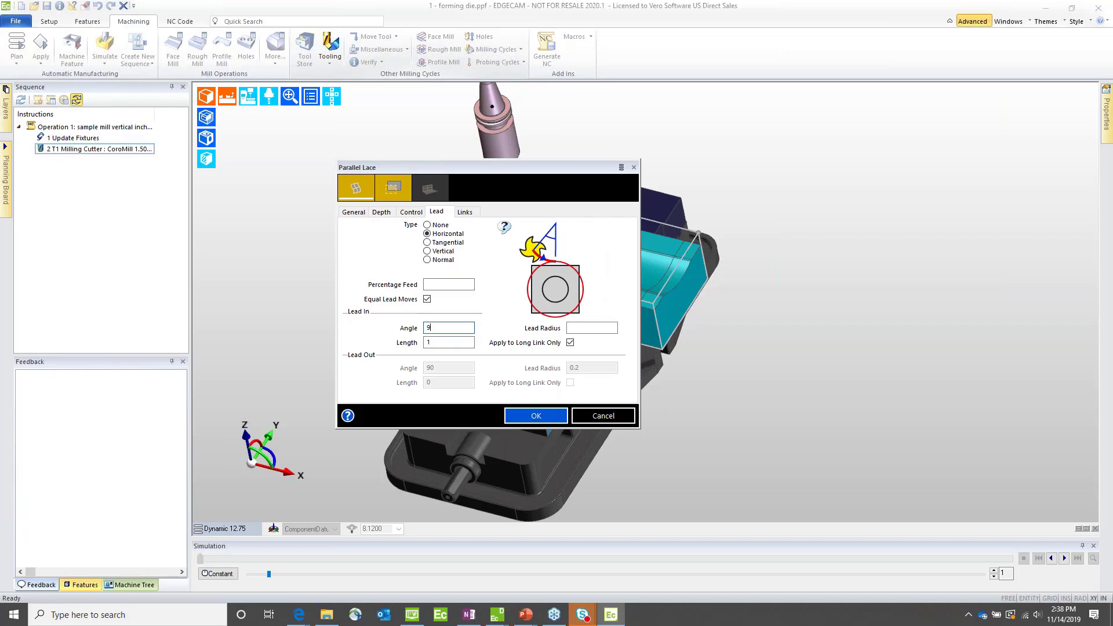
text(0)
key(Tab)
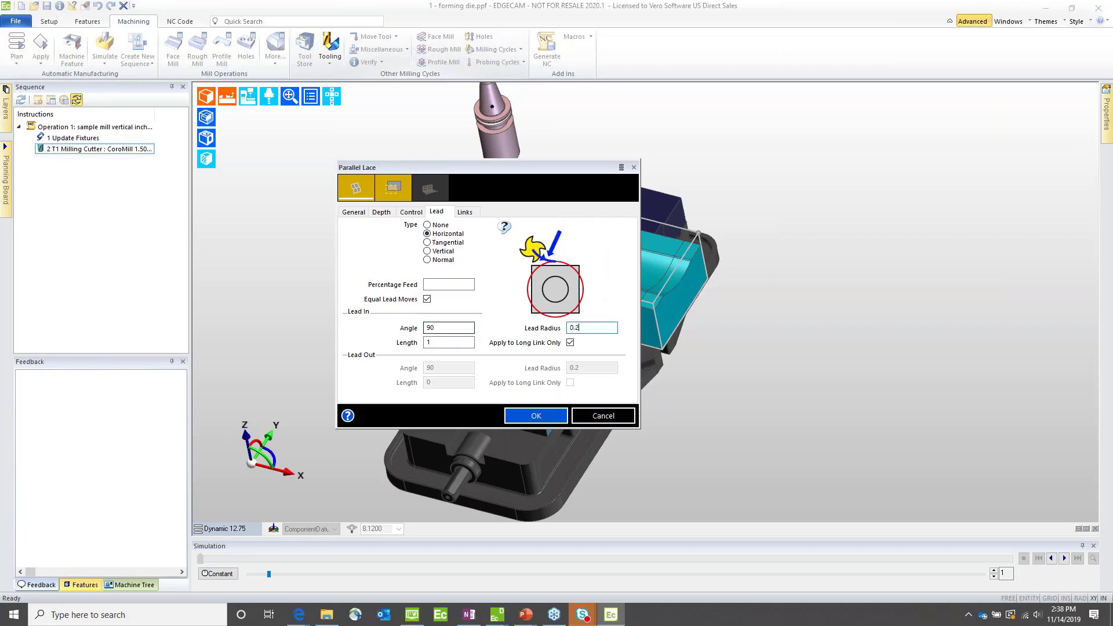
key(Tab)
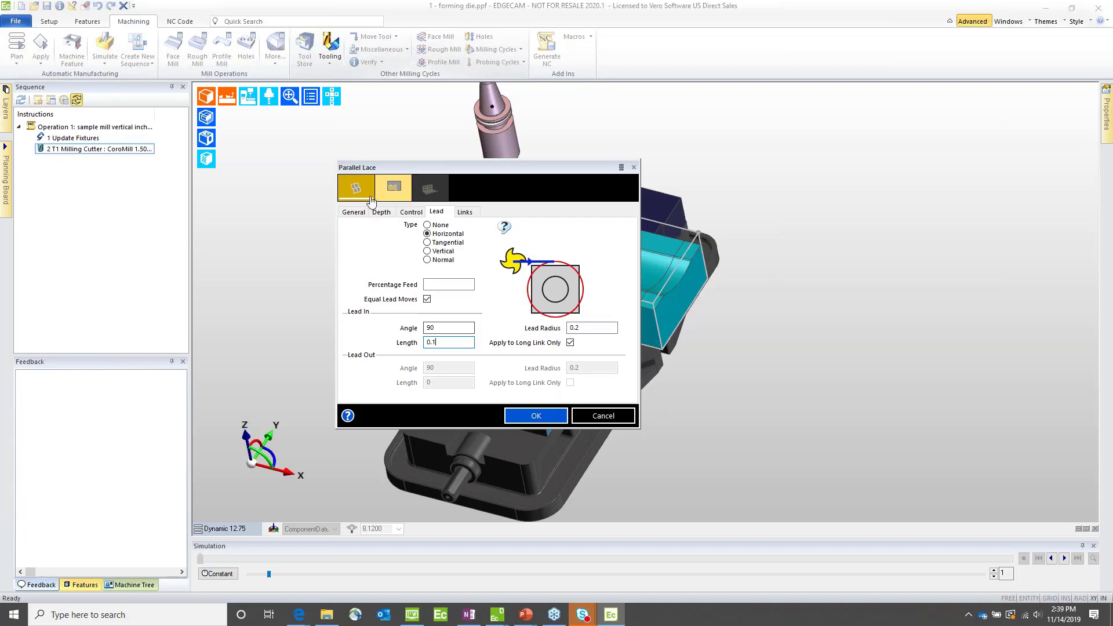
Step: Select the curved die surfaces to machine and generate the Parallel Lace toolpath
click(393, 187)
click(495, 236)
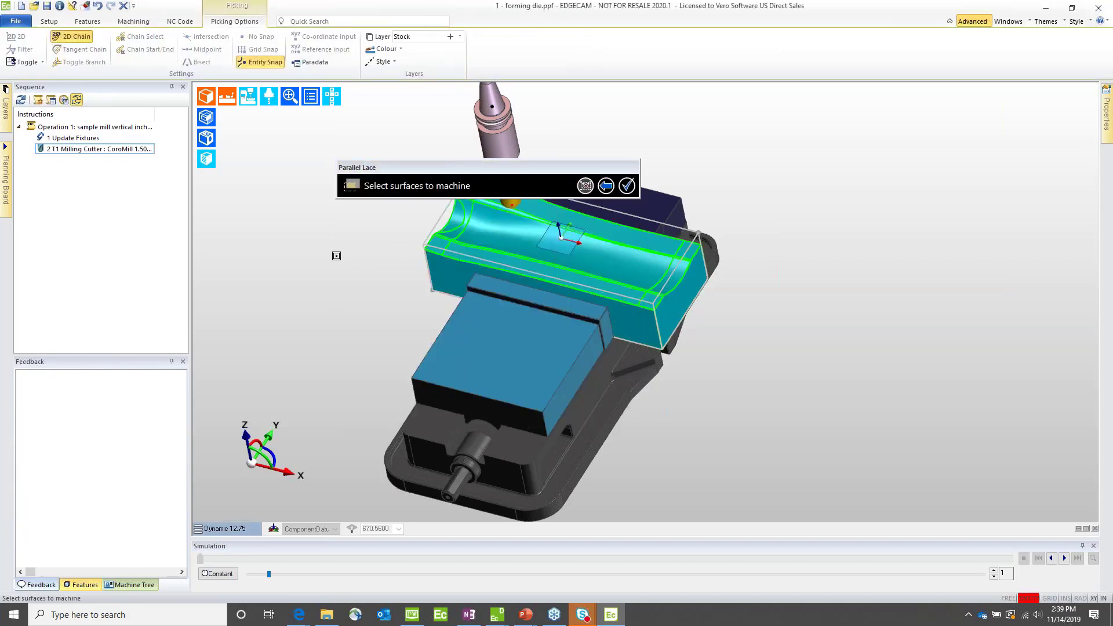
right_click(337, 255)
click(531, 416)
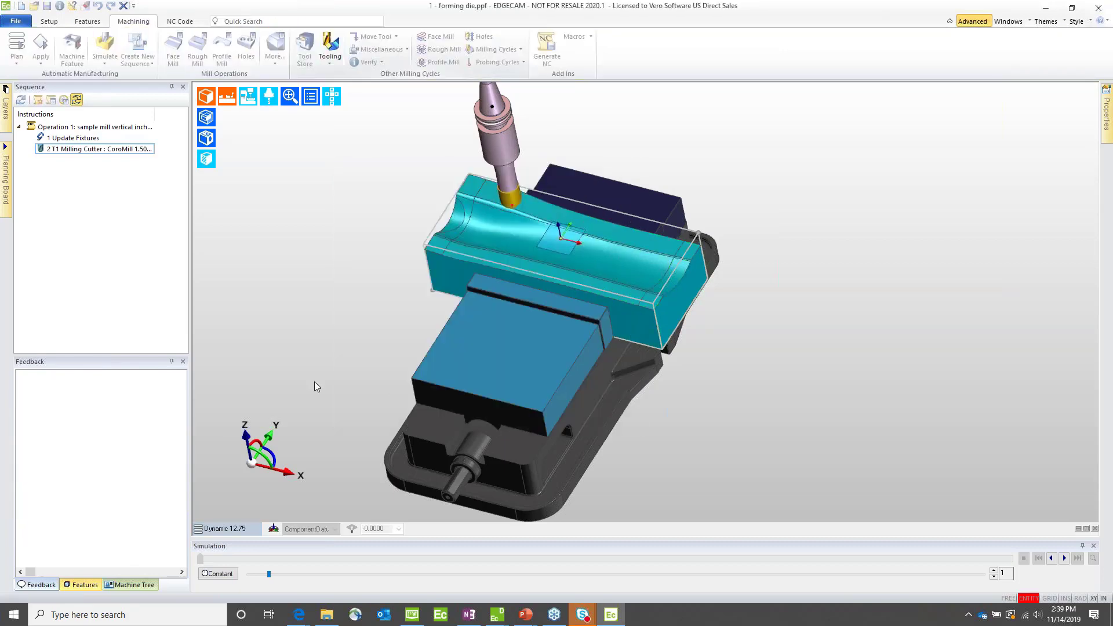
Step: Edit the Parallel Lace cycle to ignore external edges and regenerate the toolpath
double_click(422, 274)
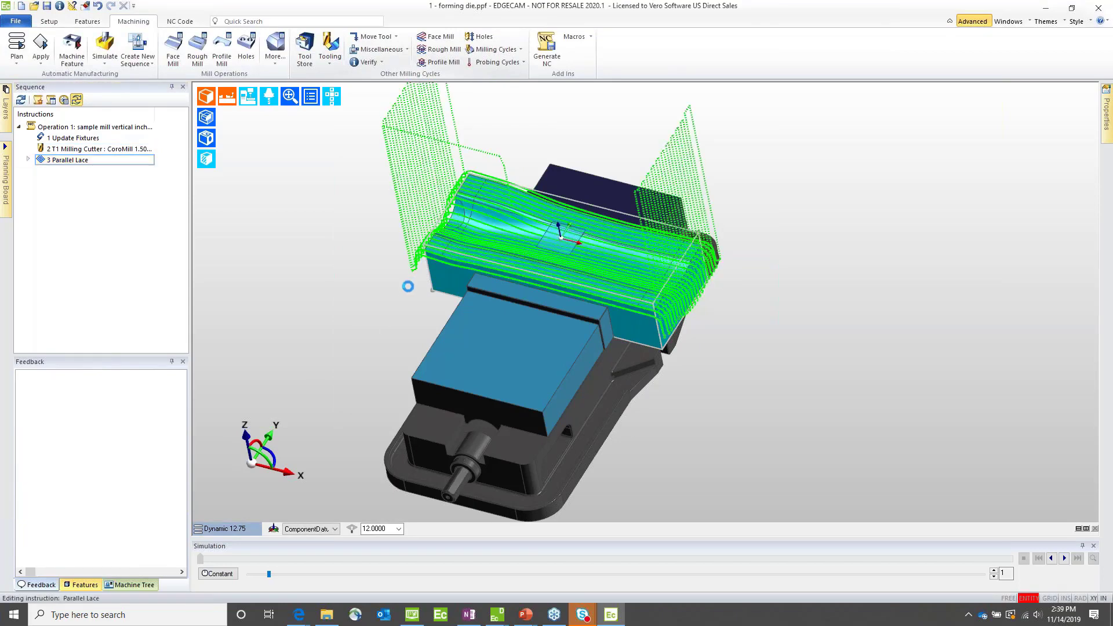
click(411, 212)
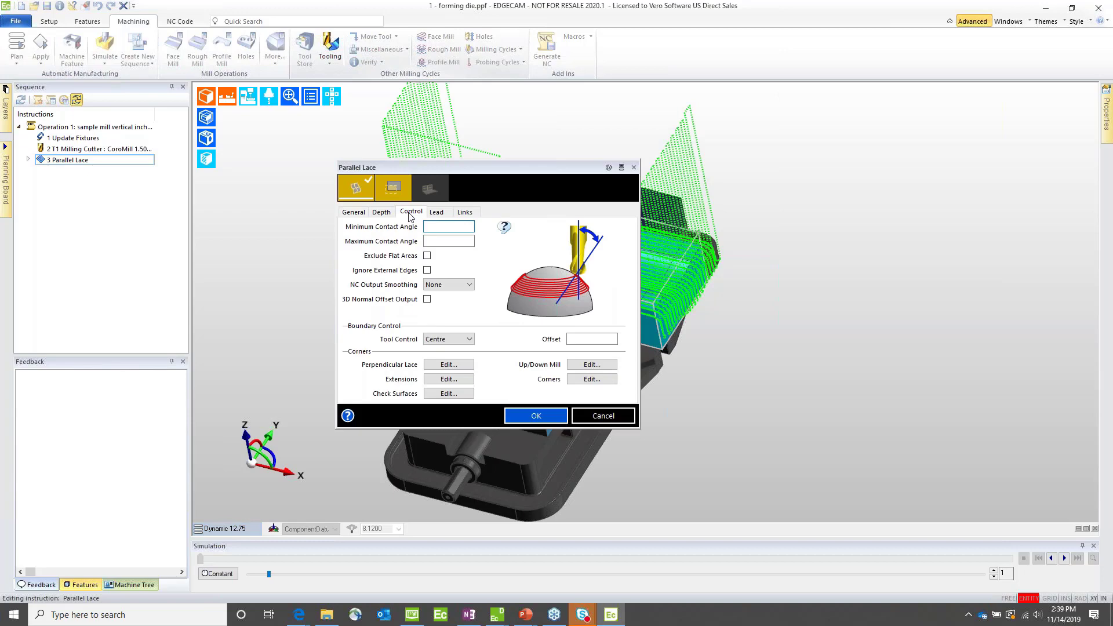
click(427, 270)
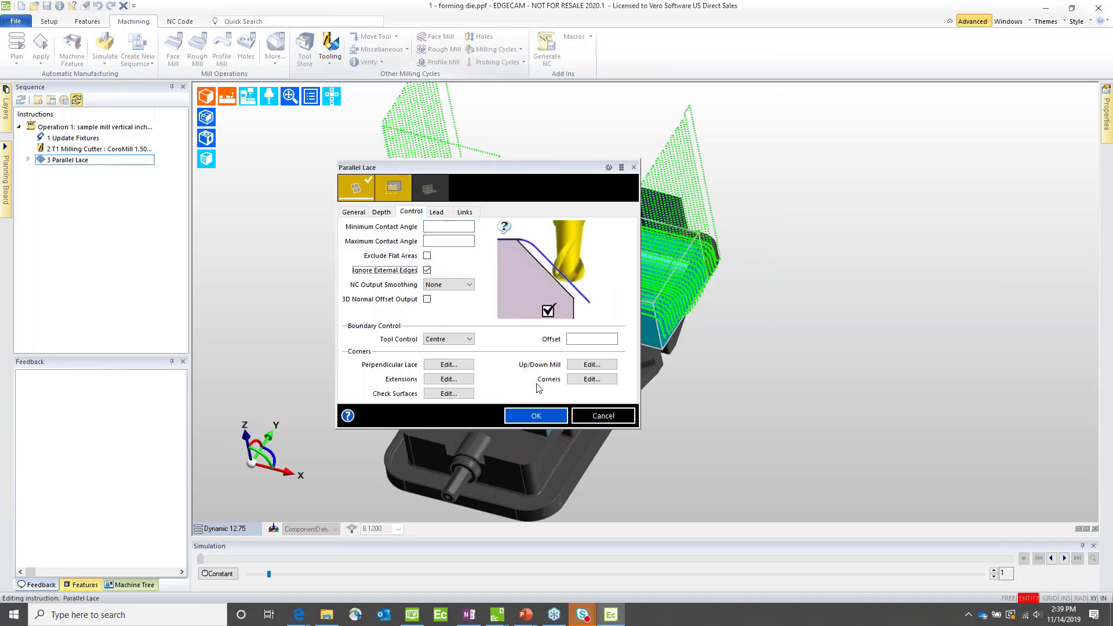
click(535, 416)
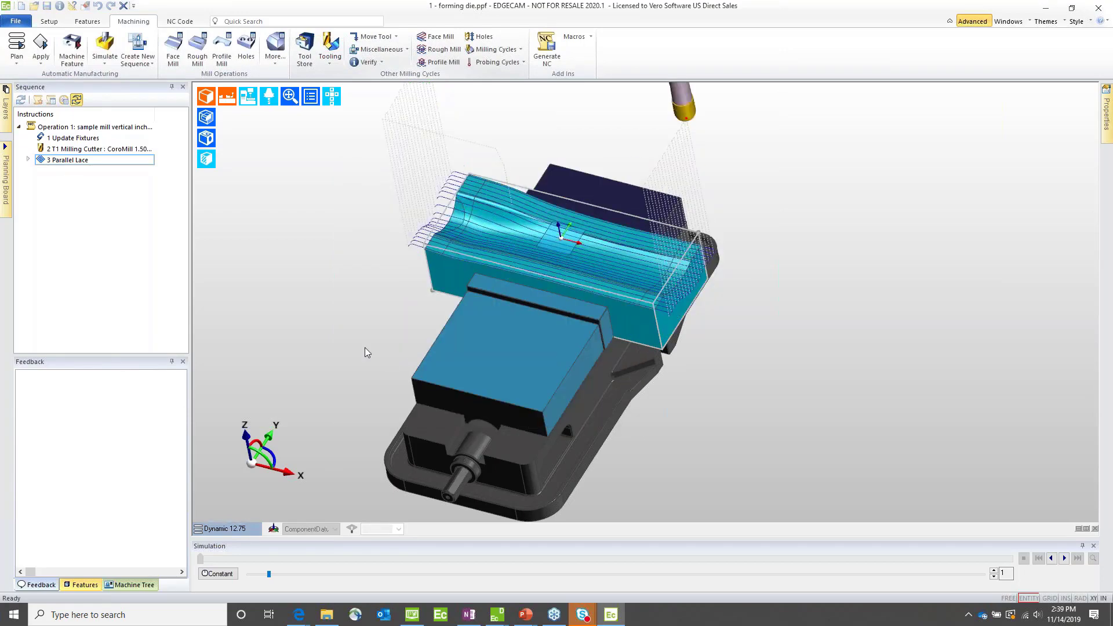
Step: Reopen the Parallel Lace cycle from its toolpath and change the lead type to Vertical
scroll(422, 258, up, 6)
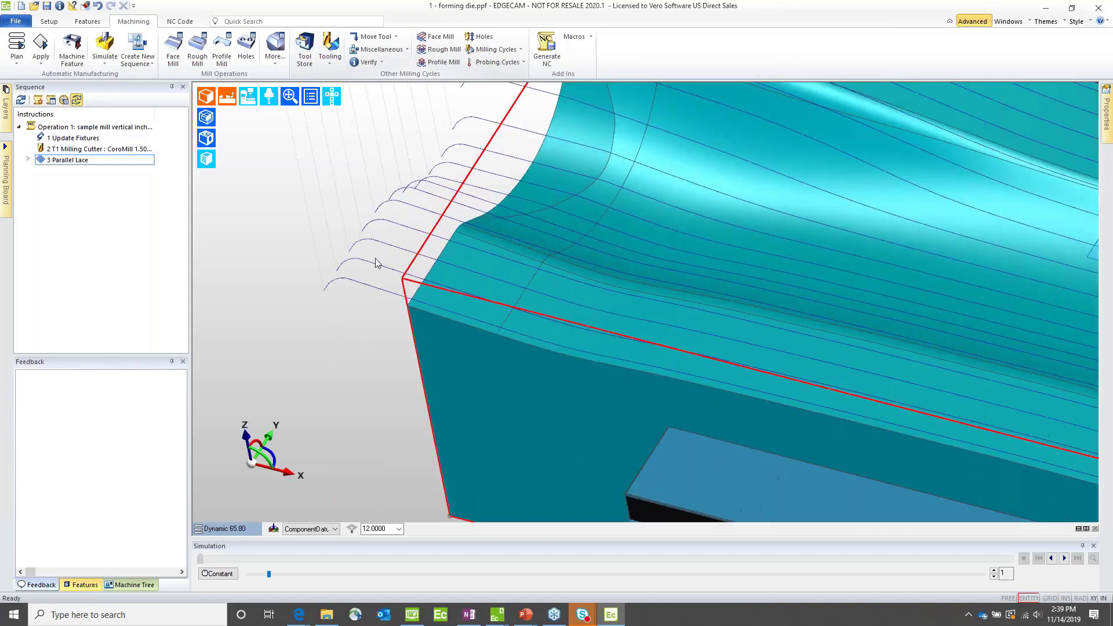
double_click(366, 266)
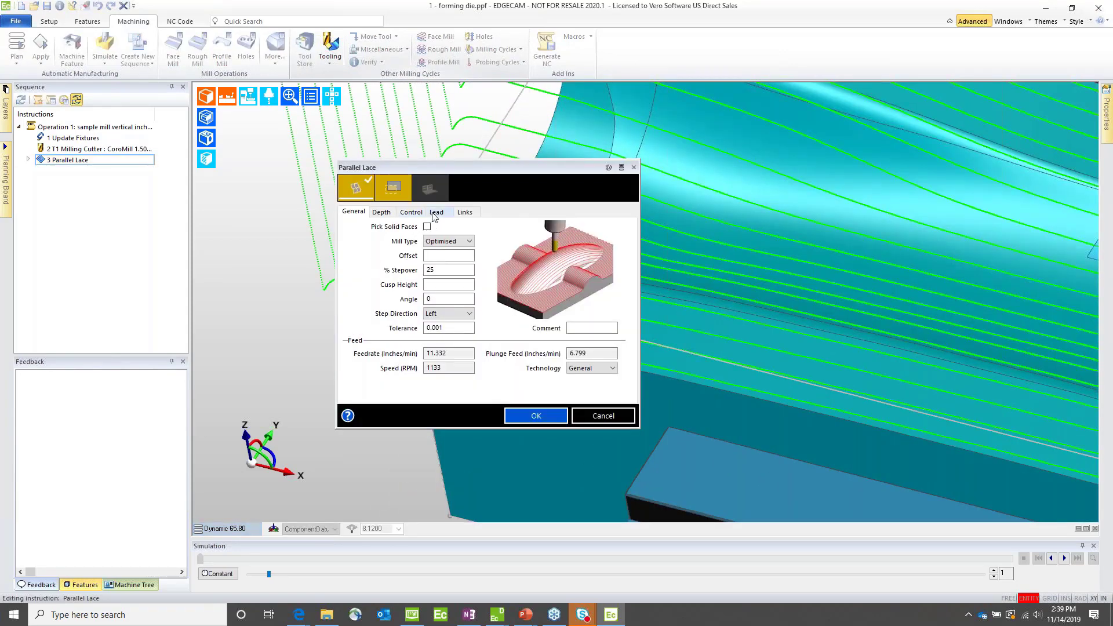
click(435, 212)
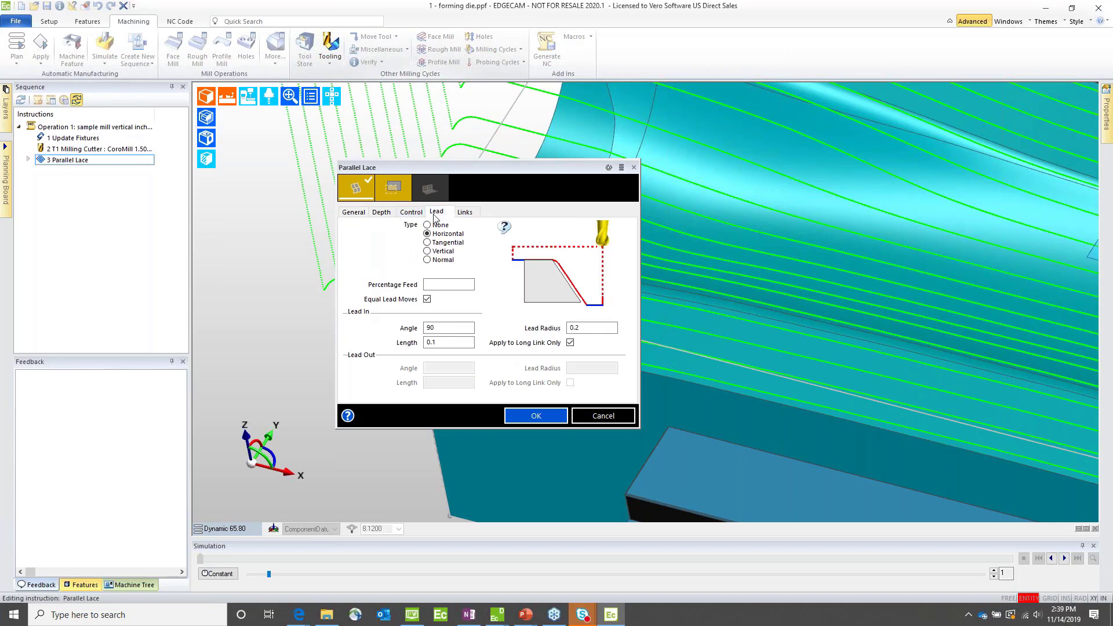
click(441, 252)
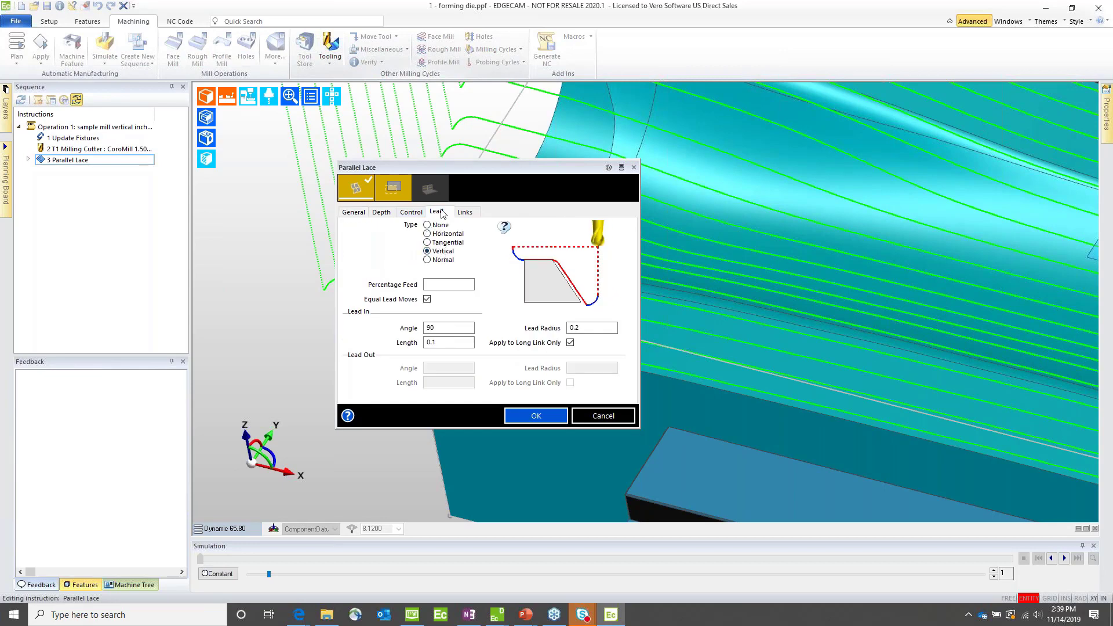
Step: Set the cycle's stepover to 10% and its short link distance to 0.5, and regenerate the toolpath
click(354, 213)
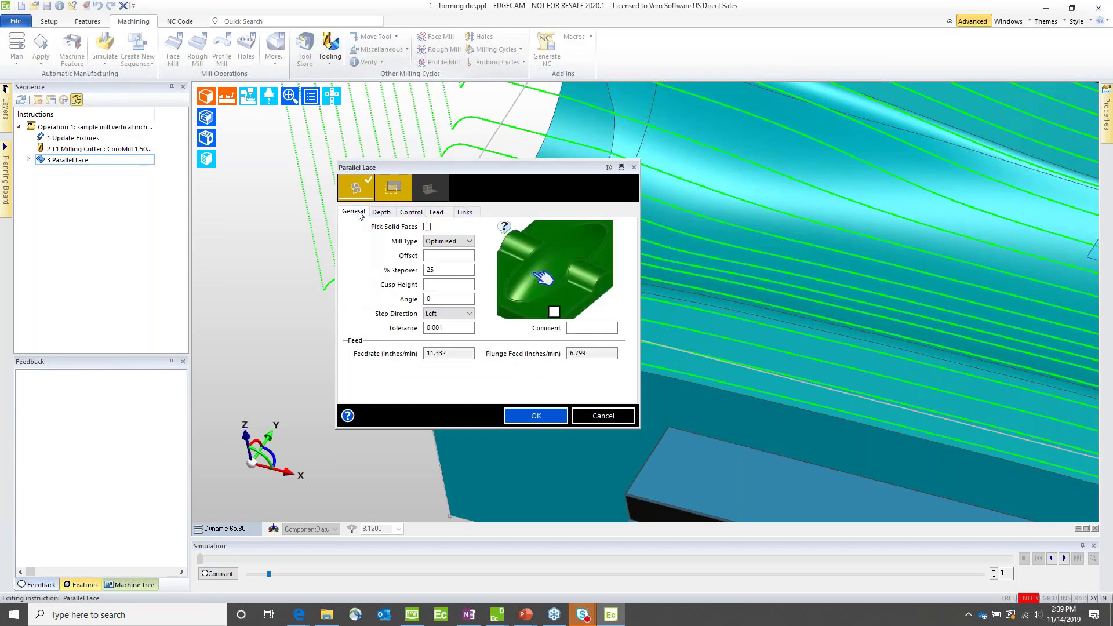
double_click(445, 270)
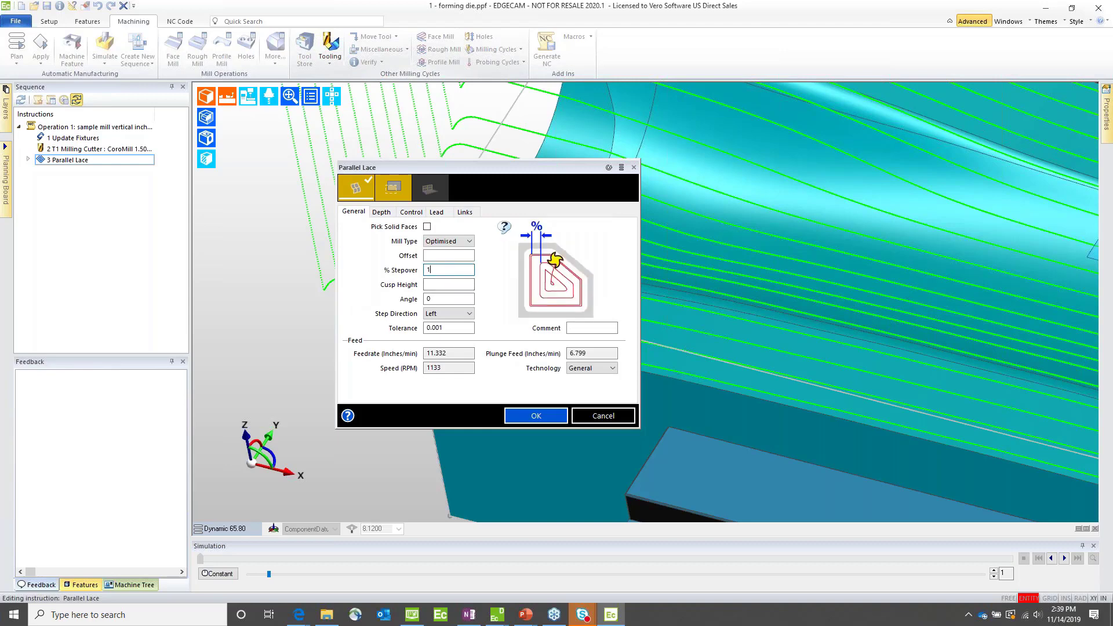
text(10)
click(463, 214)
double_click(447, 284)
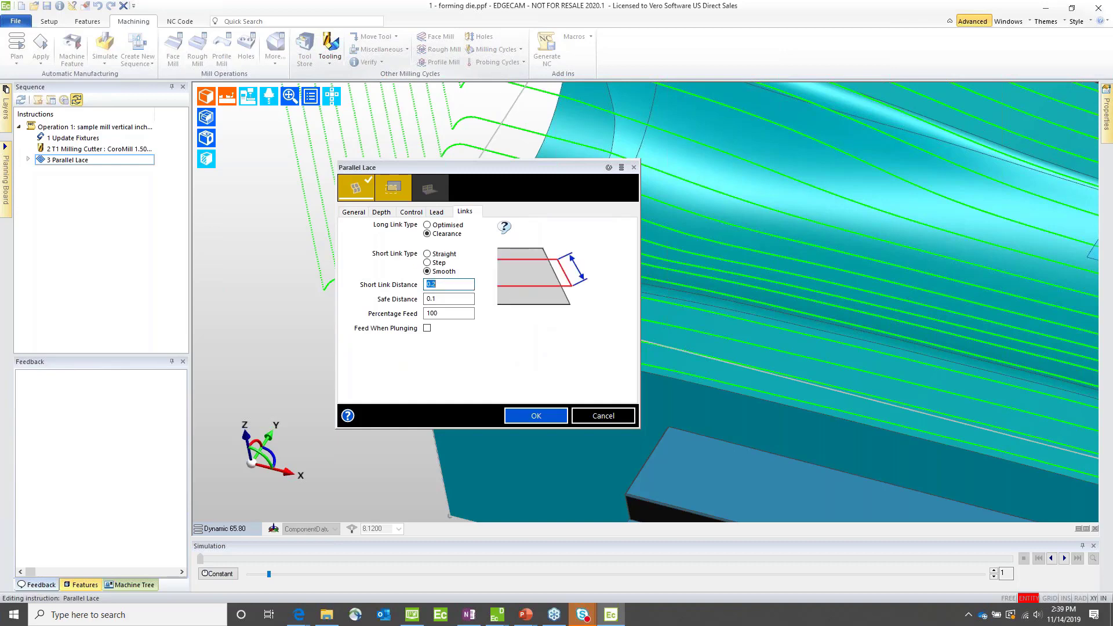
text(0.5)
key(Return)
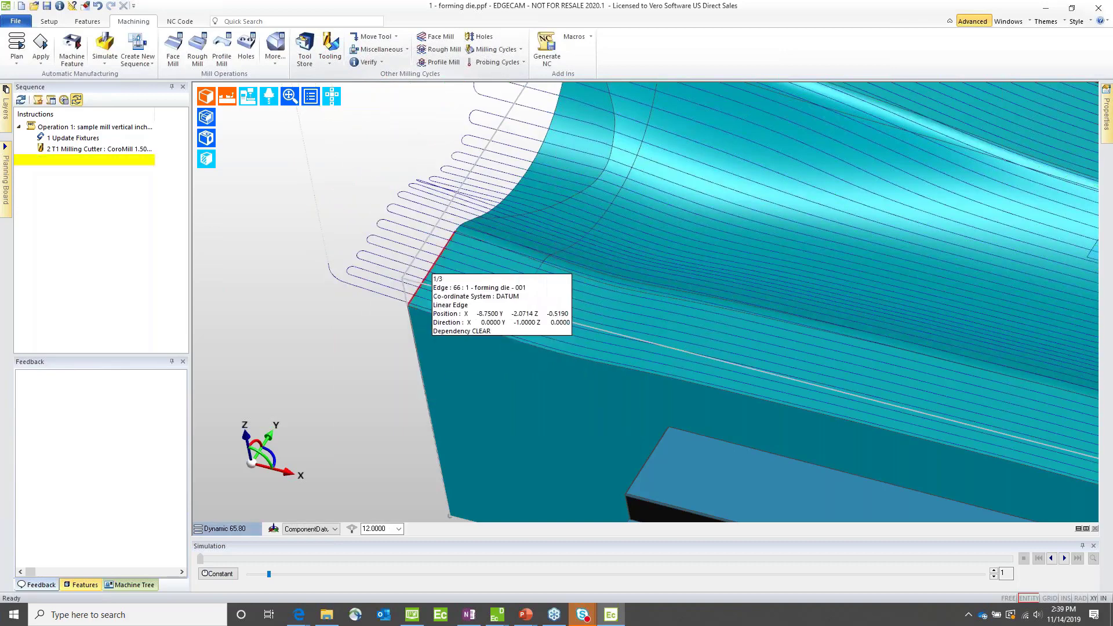
Step: Review the start and end extension values of the Parallel Lace cycle and close its settings
scroll(374, 252, down, 5)
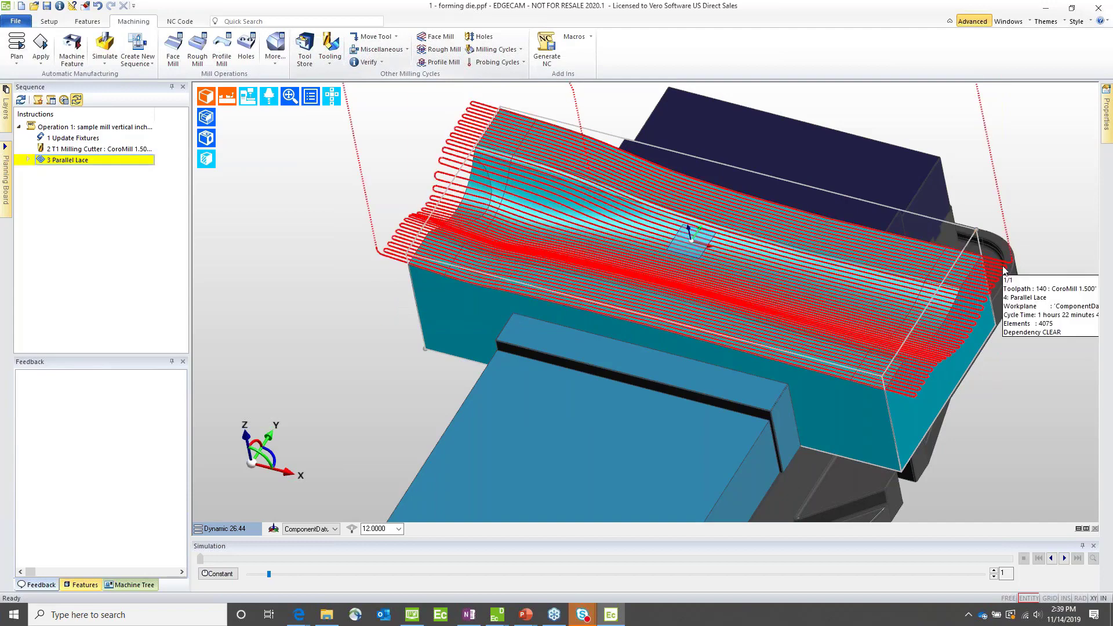
double_click(414, 232)
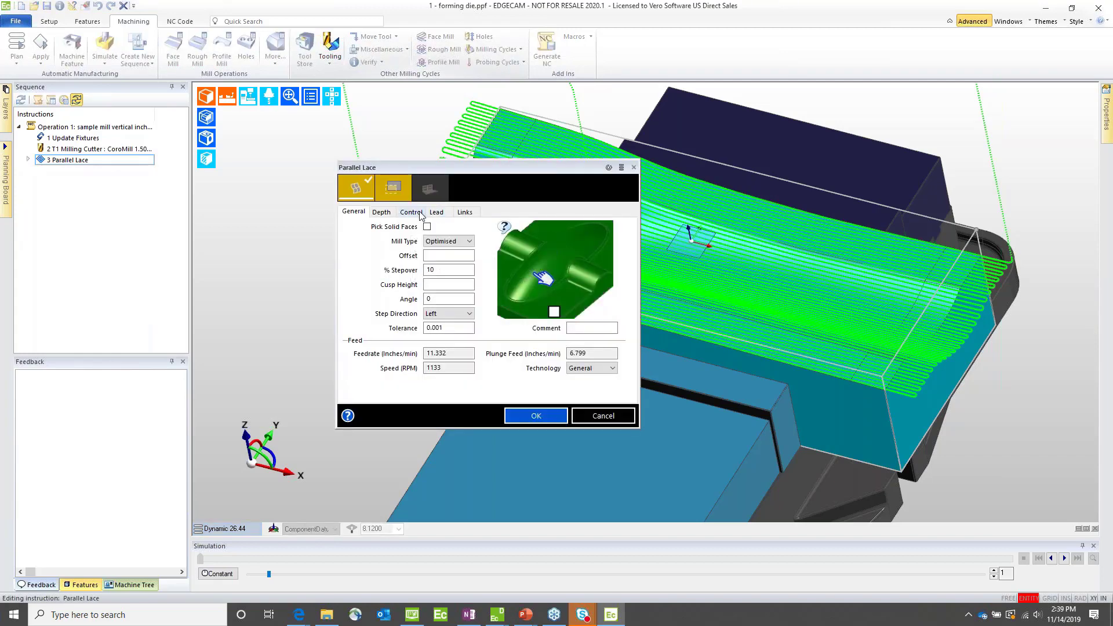
click(419, 213)
click(441, 380)
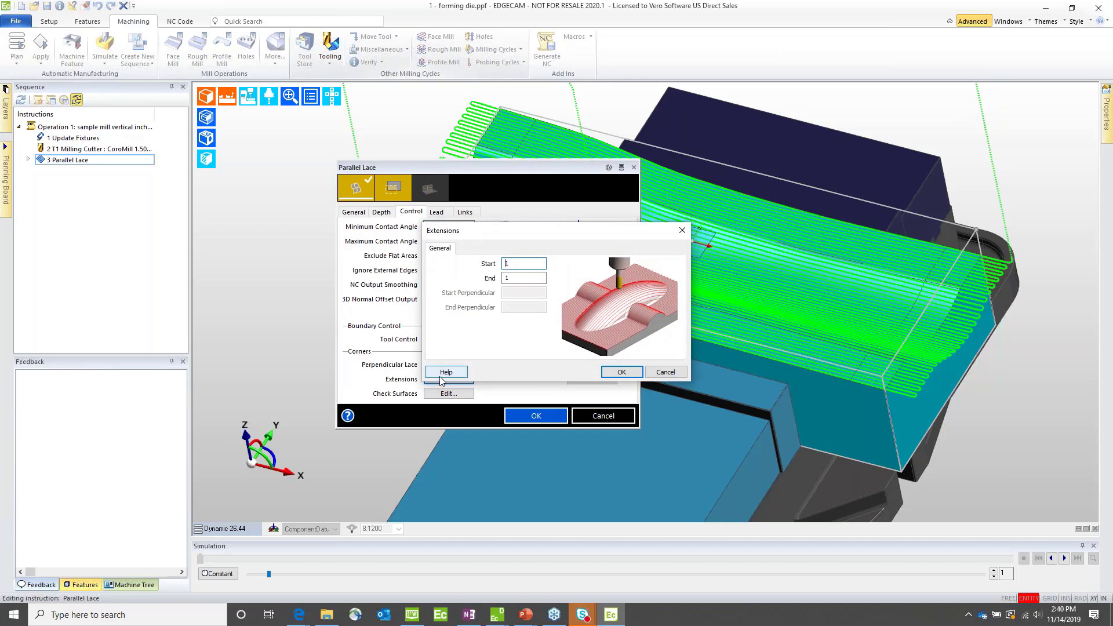
click(664, 373)
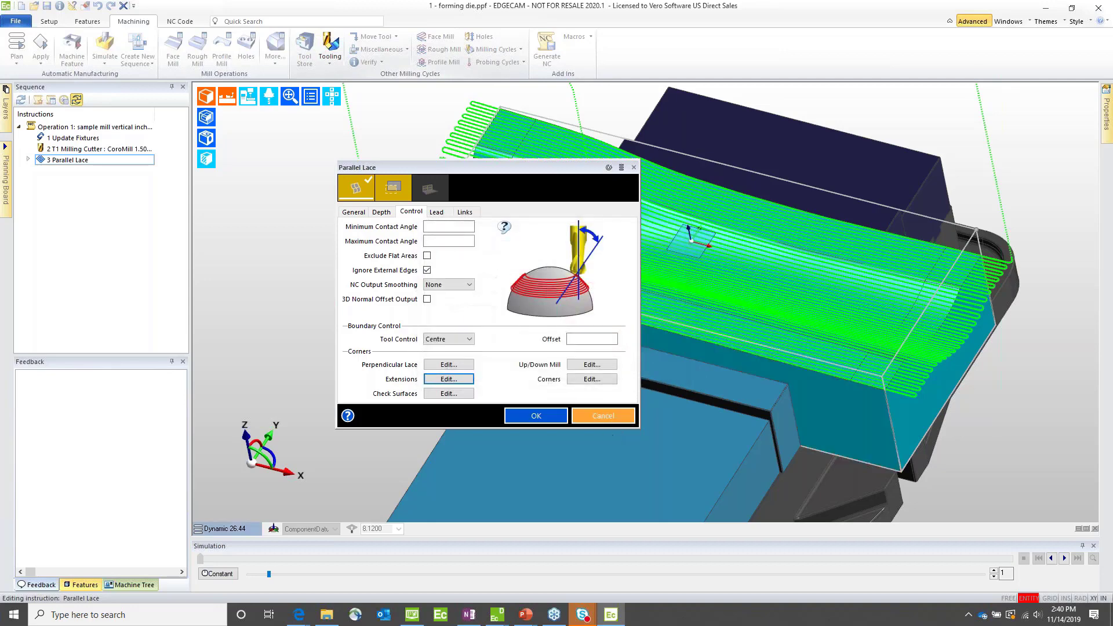
click(535, 416)
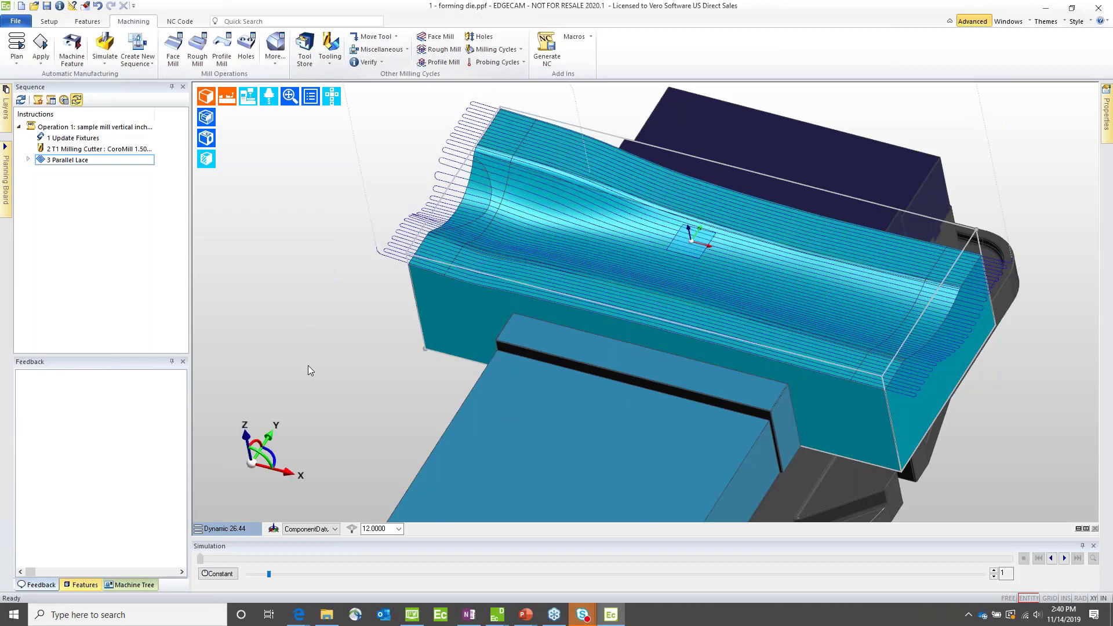
Step: Open the recent file 2 - Face Milling Lead.ppf without saving the changes to the forming die
click(16, 21)
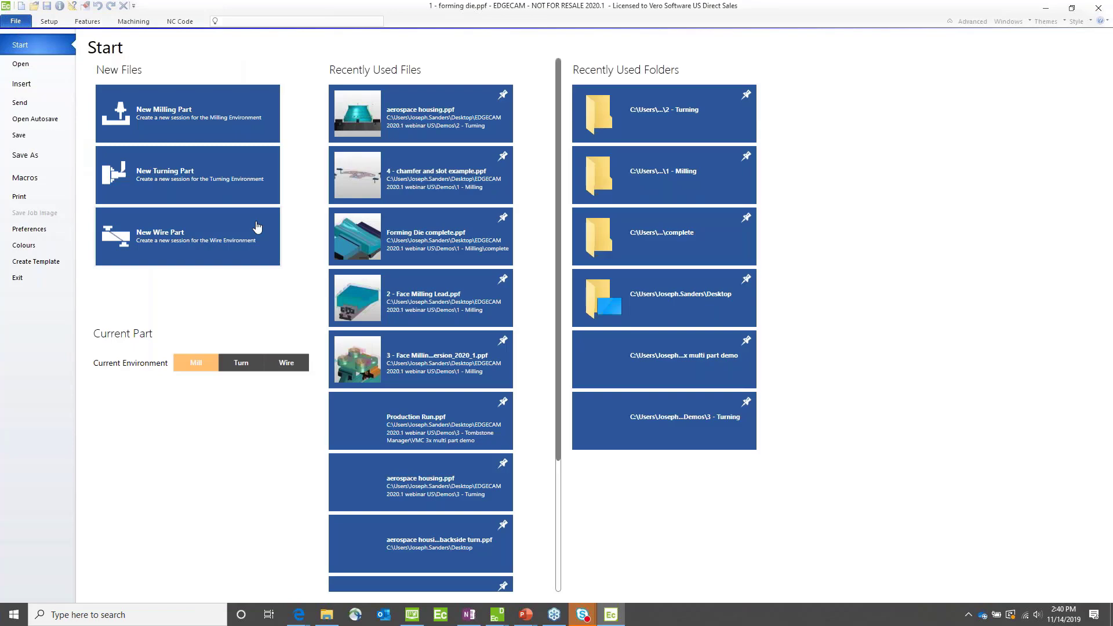
click(422, 303)
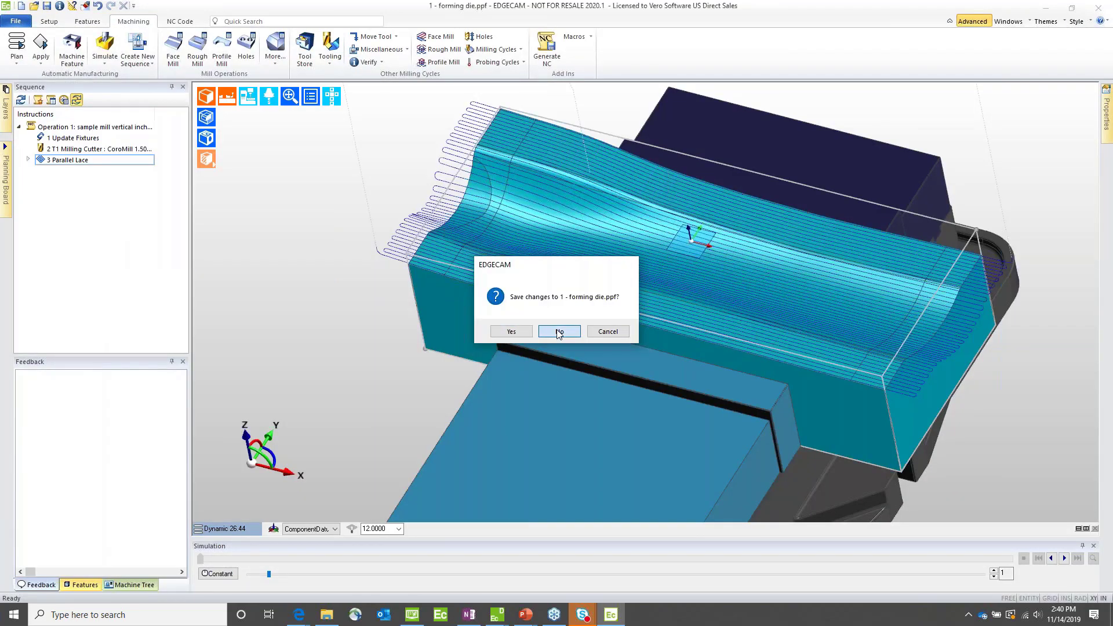
click(559, 332)
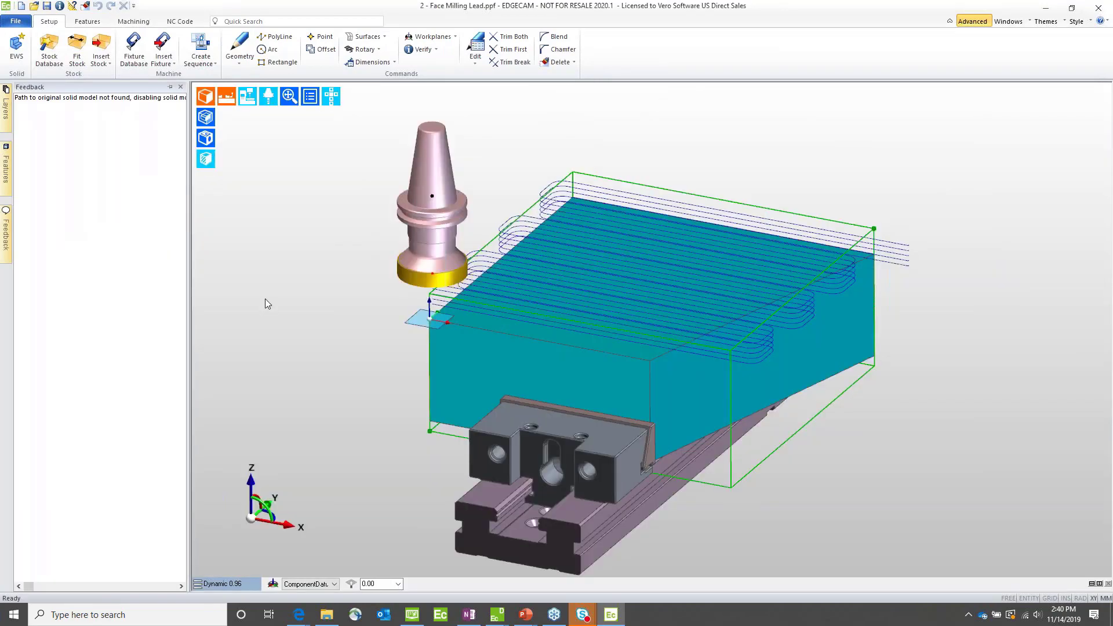
Step: Edit the Face Mill cycle to use equal lead moves with a lead-in angle of 90 and lead radius of 50, and regenerate
double_click(510, 240)
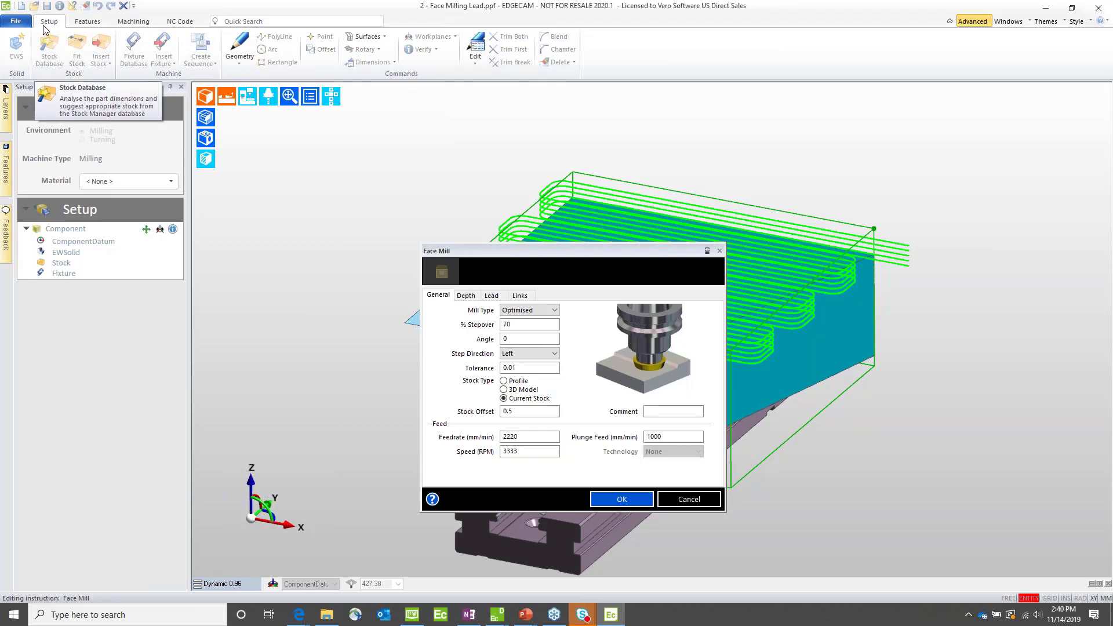
drag(544, 255, 337, 147)
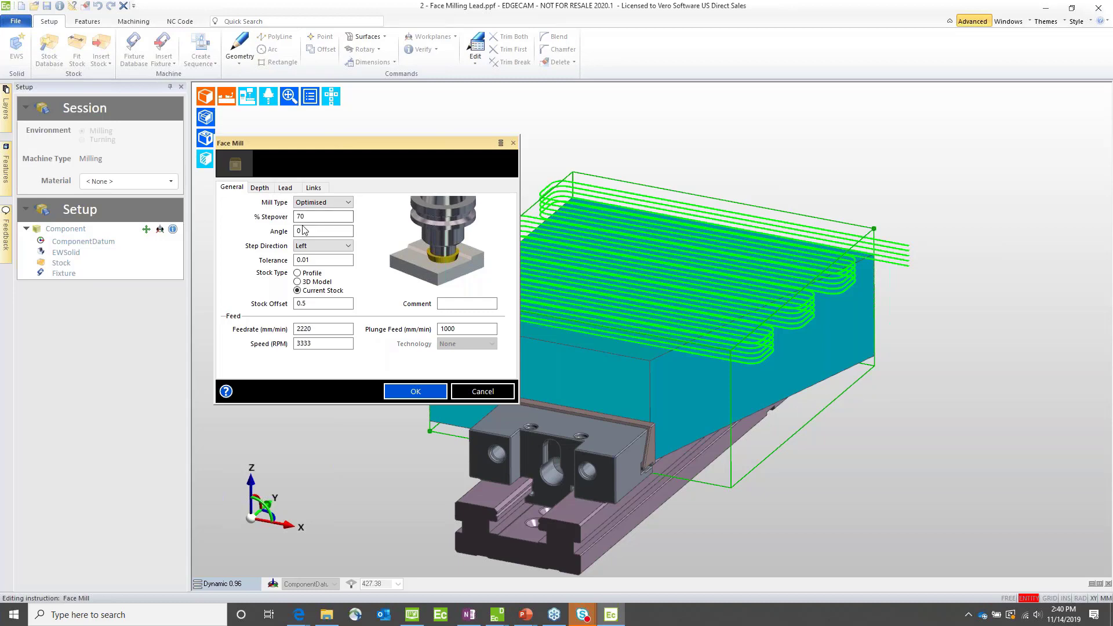
click(284, 189)
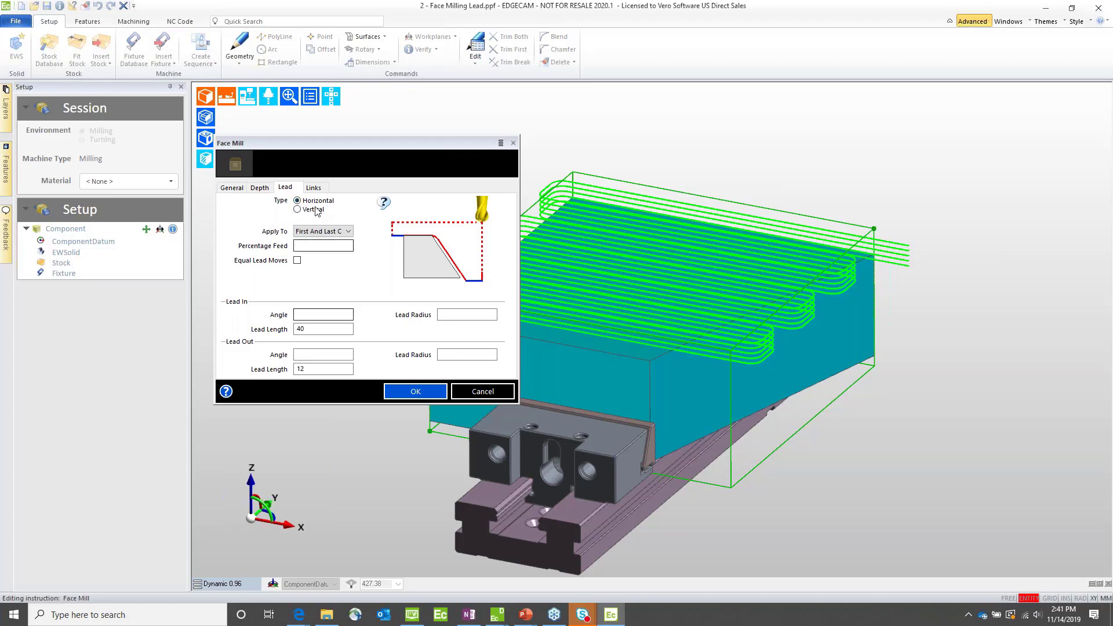
click(297, 260)
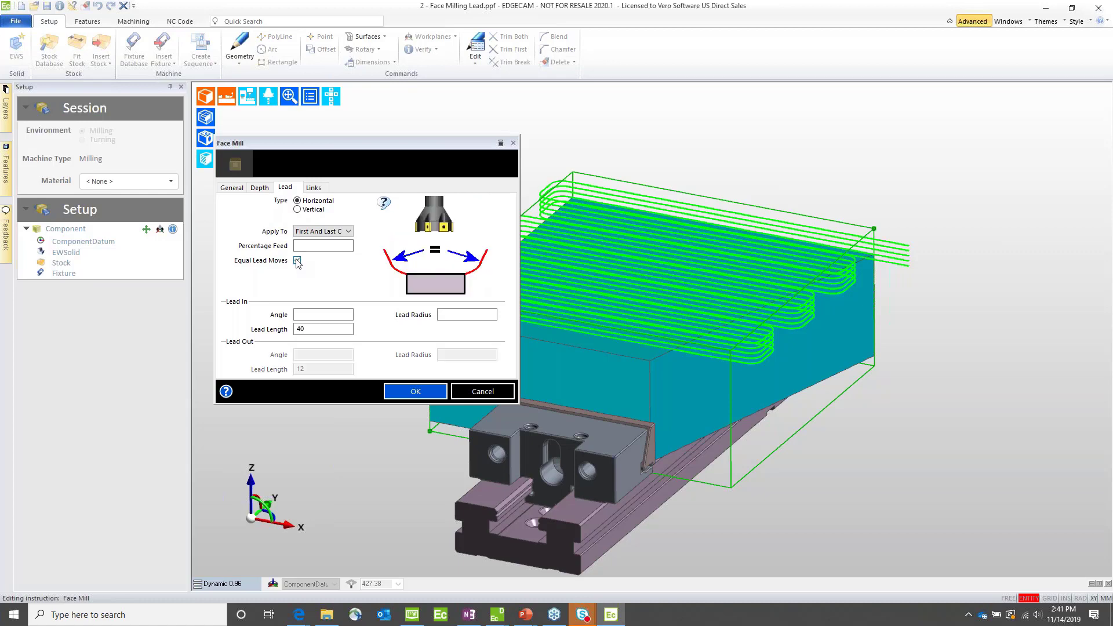
click(315, 316)
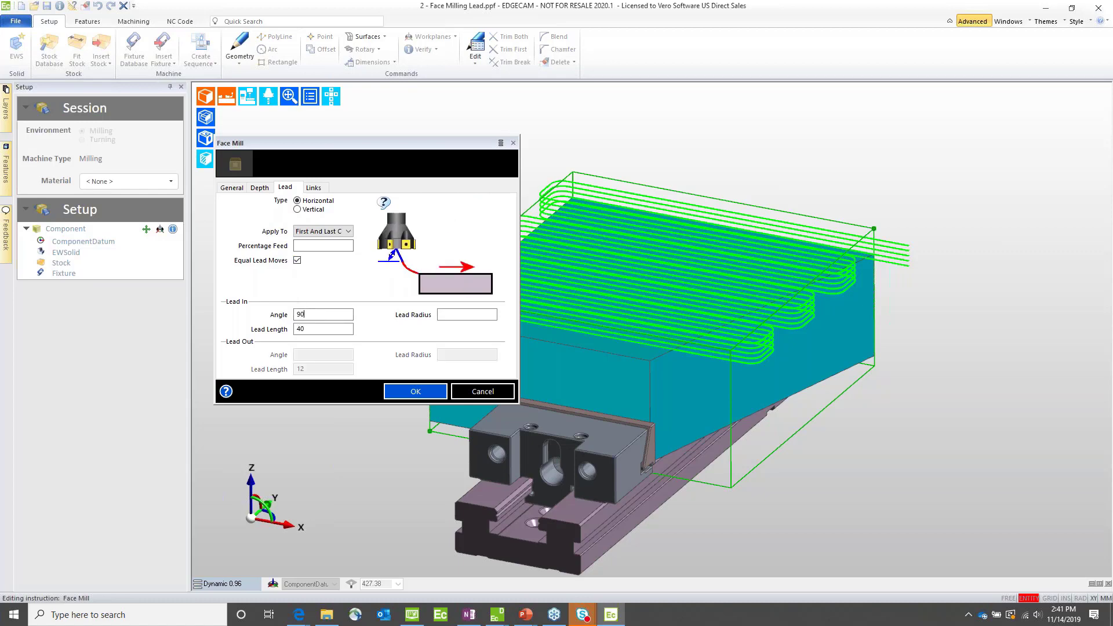
key(Tab)
key(Return)
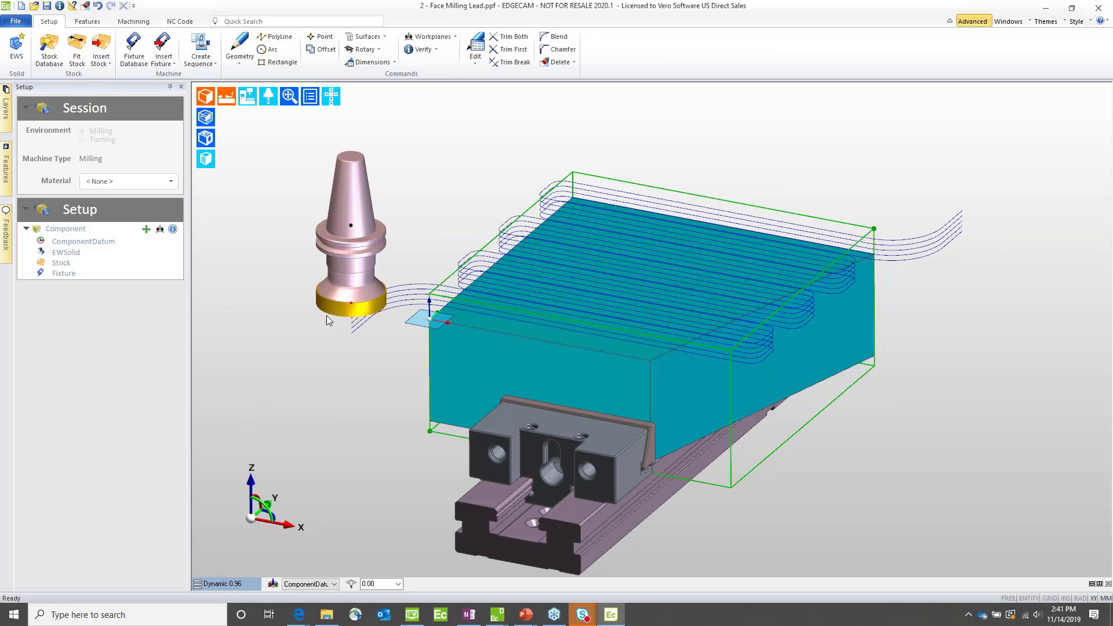
Step: Reopen the Face Mill cycle from its toolpath to review the lead type options, and close it without changes
double_click(393, 300)
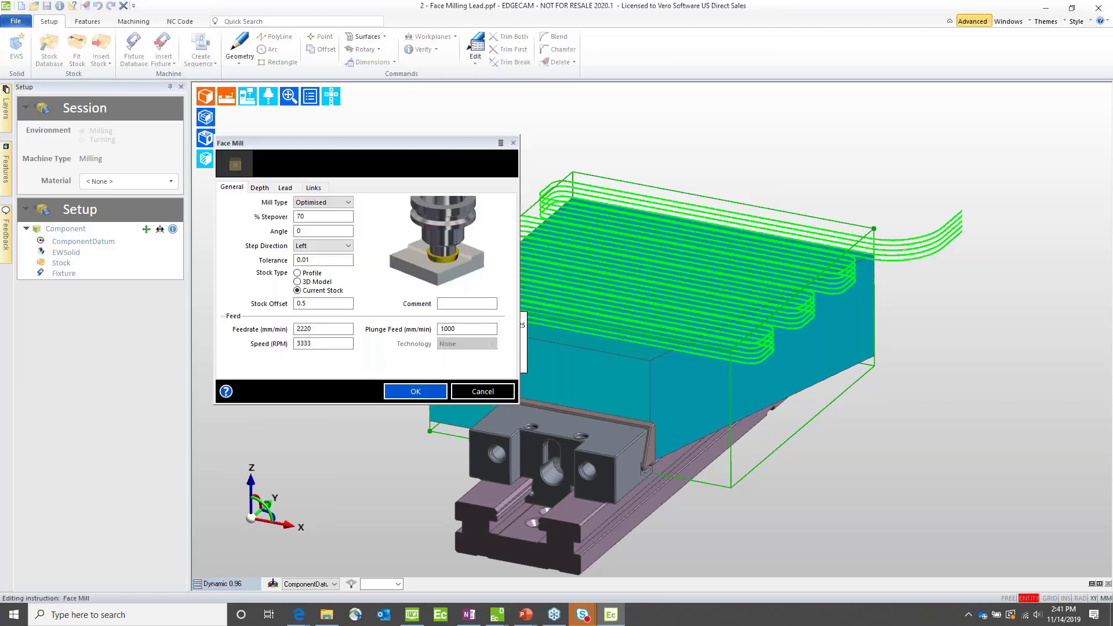
click(286, 188)
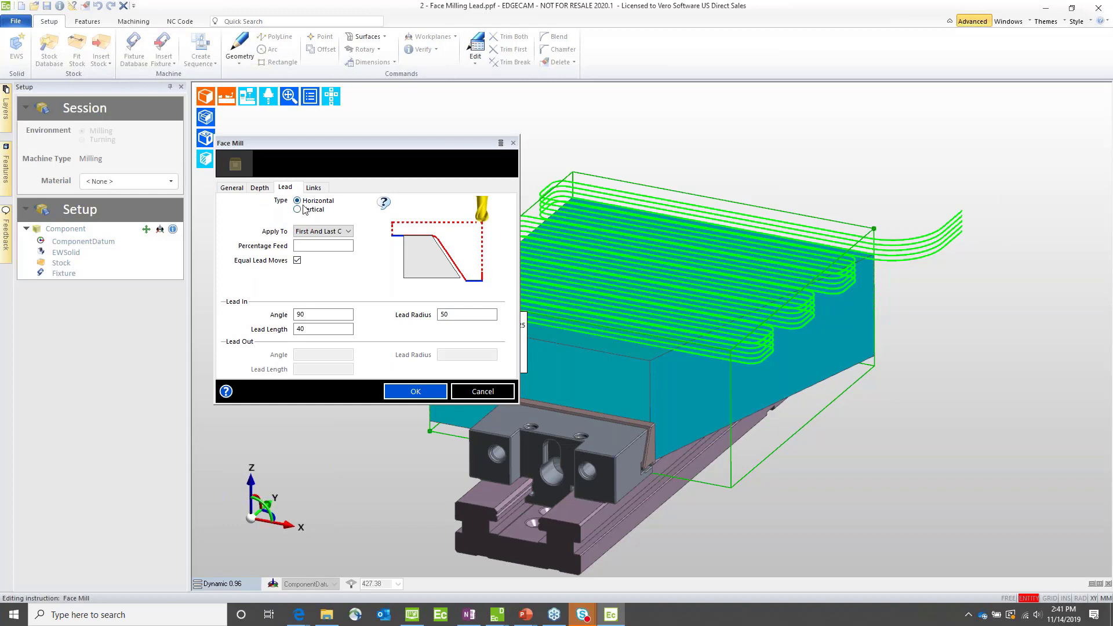
click(474, 392)
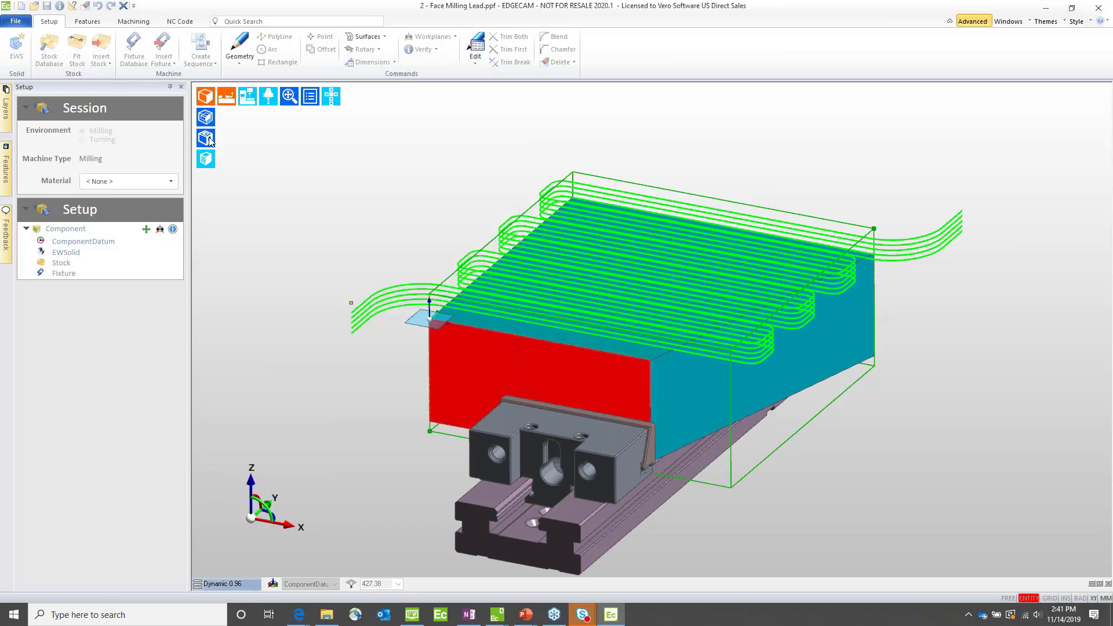
Step: Open the recent file 3 - Face Milling_Stock Type_Version_2020_1.ppf without saving the changes to the current part
click(16, 22)
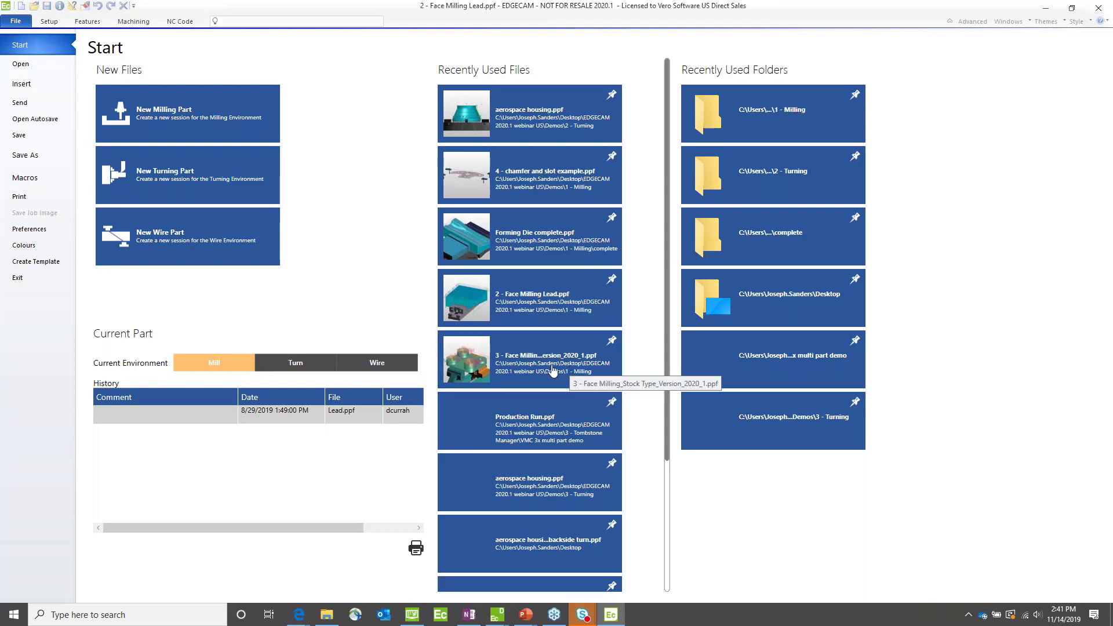
click(531, 369)
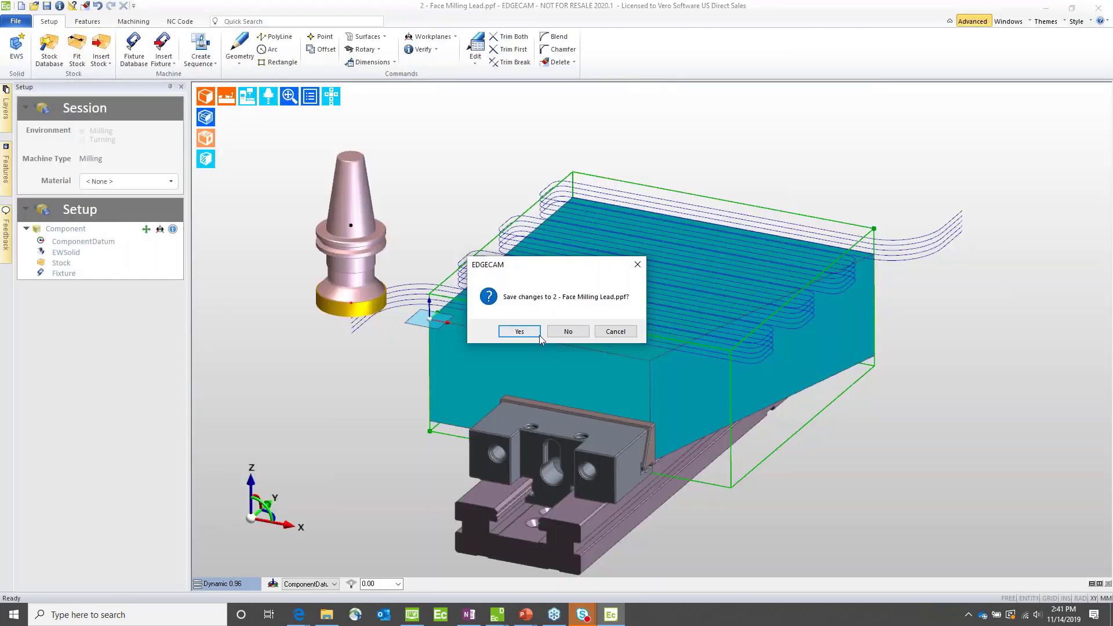
click(567, 331)
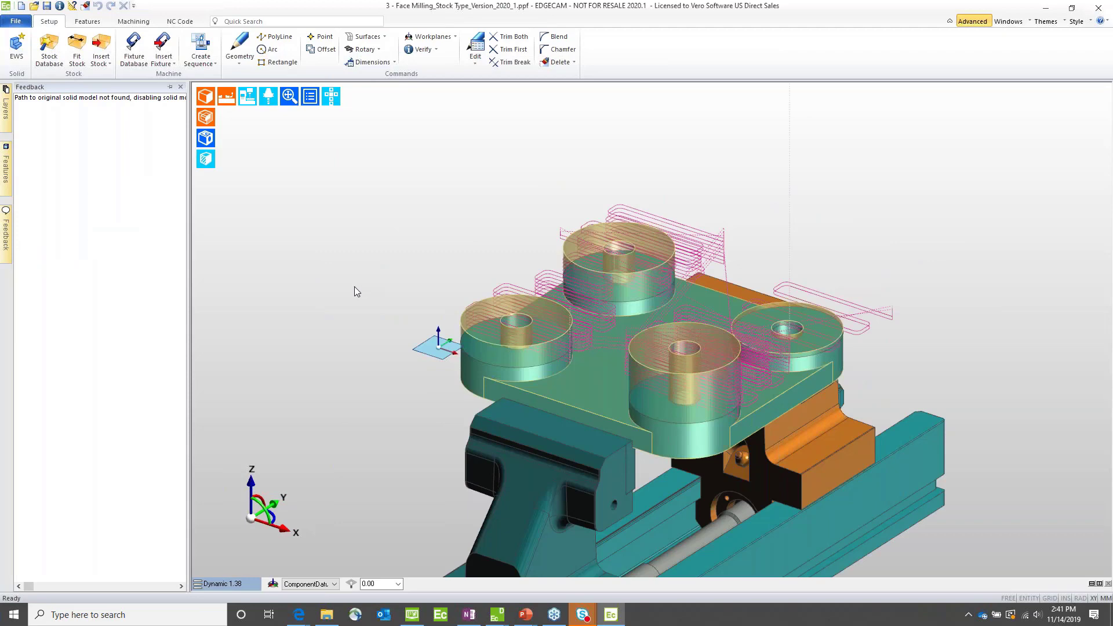
middle_drag(423, 437, 670, 255)
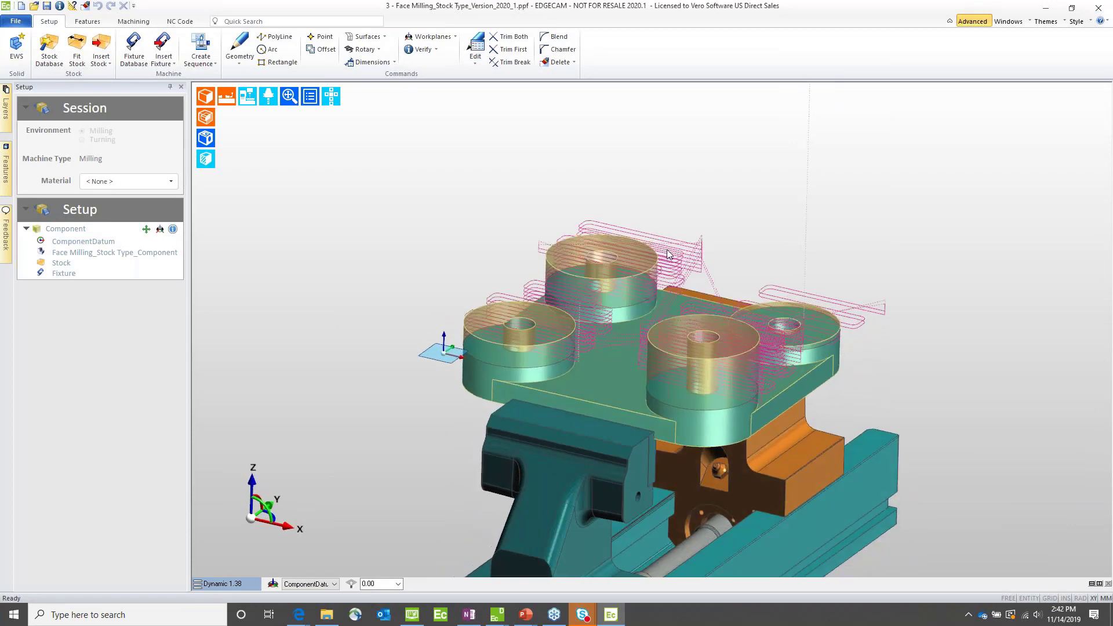
Step: Open the 35mm surplus stock Face Mill cycle in machining mode and compare the Profile stock type with Current Stock, keeping Current Stock
click(128, 21)
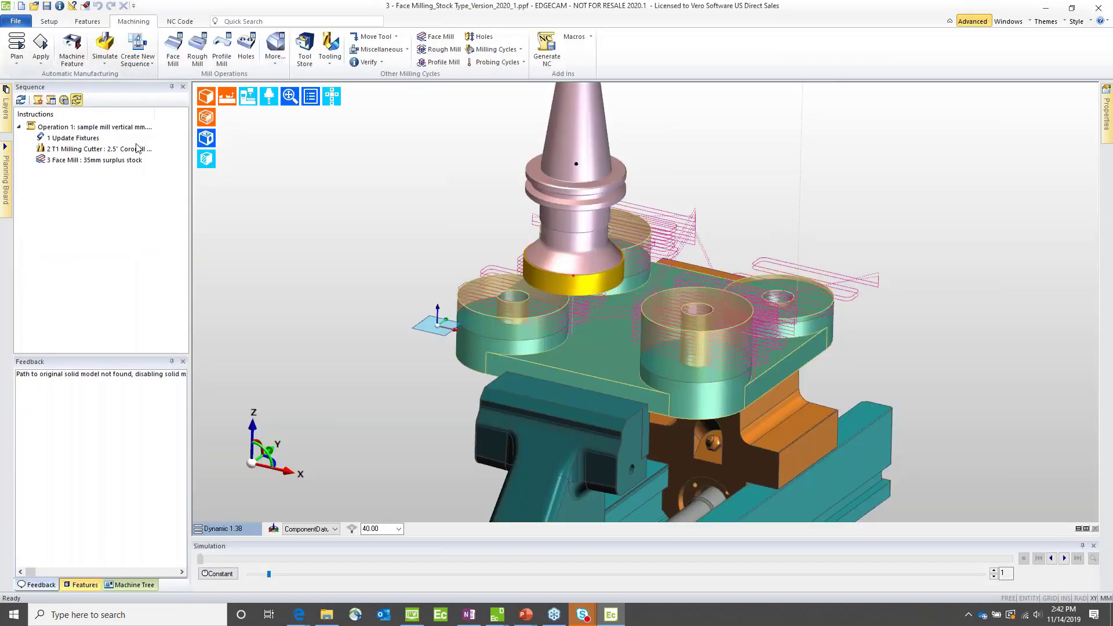
double_click(72, 160)
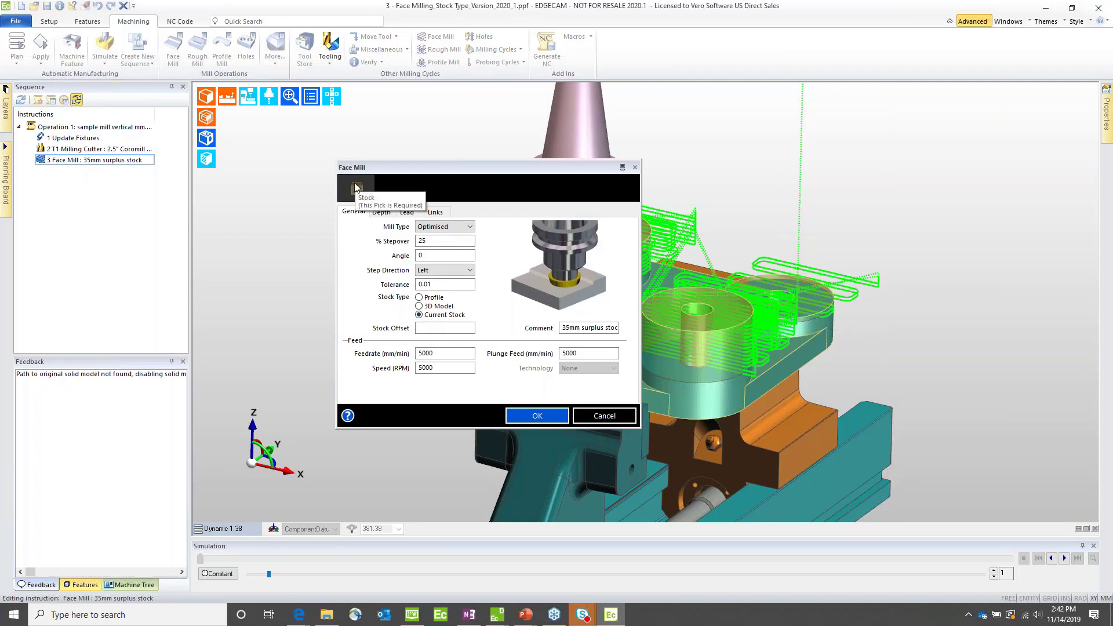
click(423, 299)
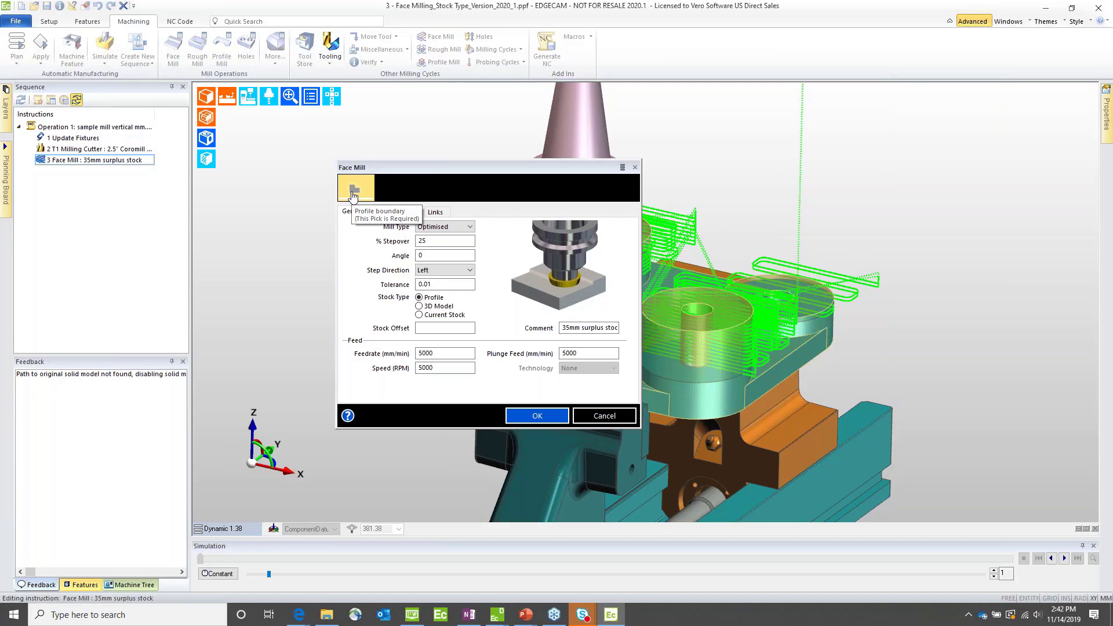
click(419, 315)
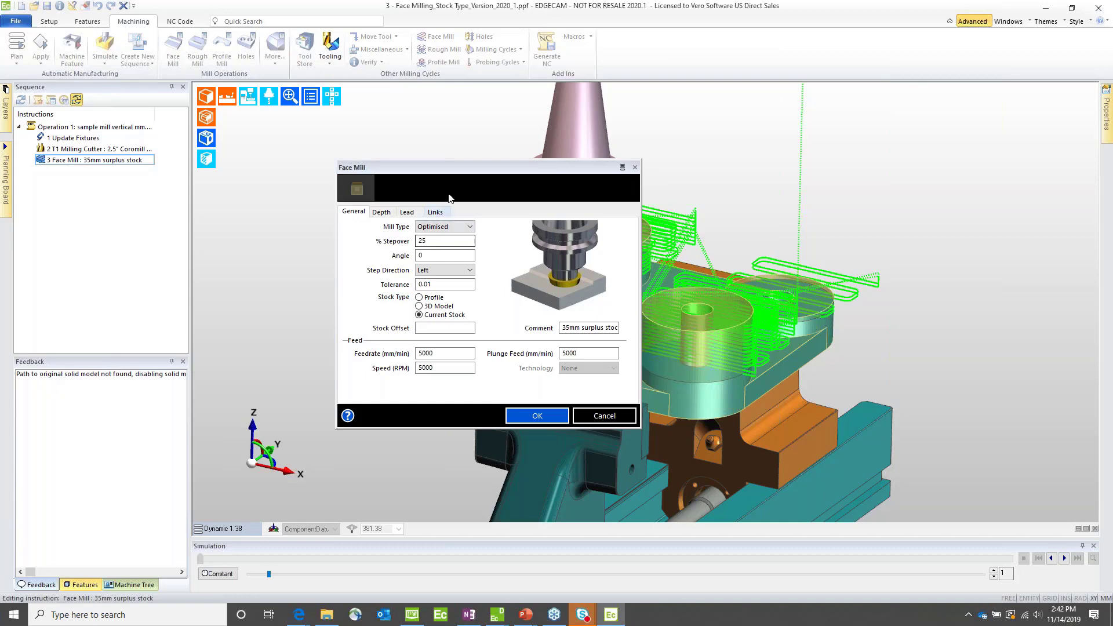
drag(435, 171, 240, 158)
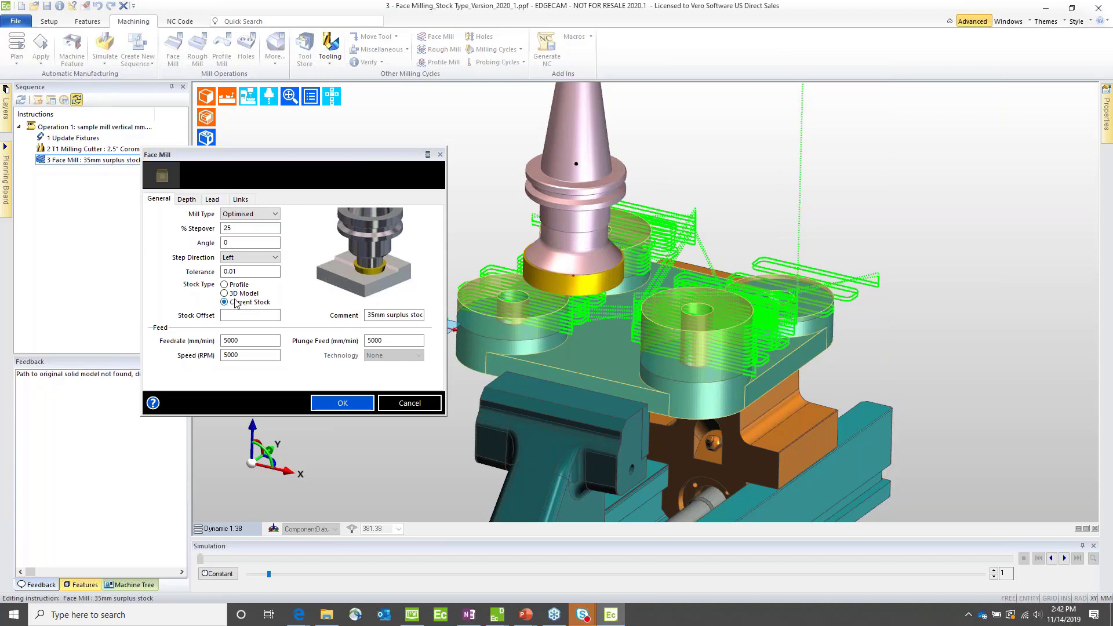
Step: Review the Face Mill cycle's depth settings, accept them as they are, and examine its highlighted toolpath on the four bosses
click(187, 199)
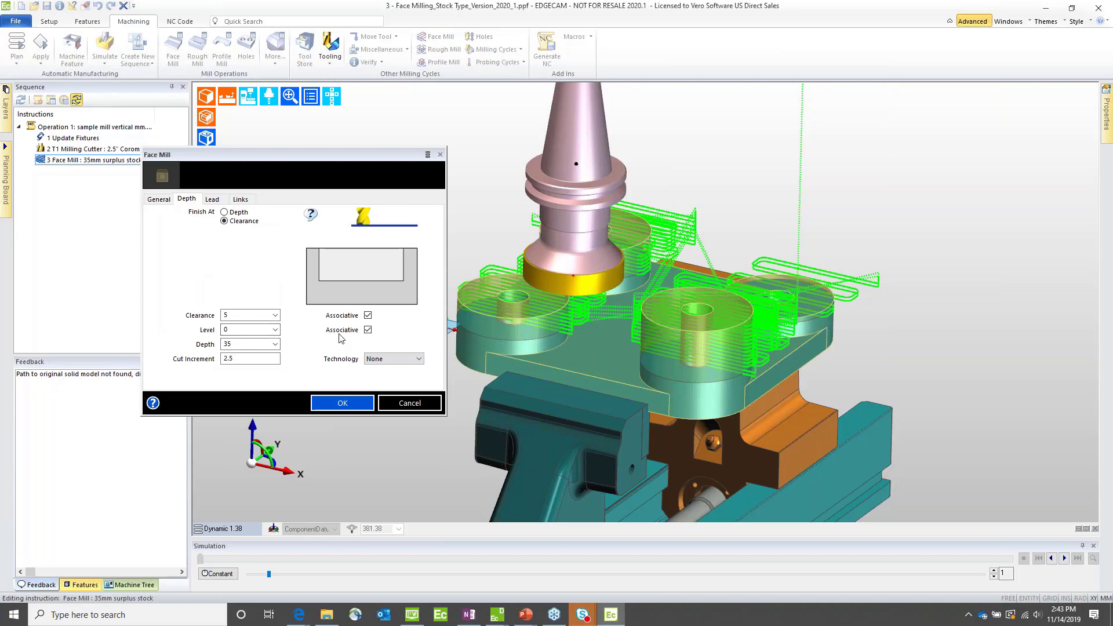
click(245, 344)
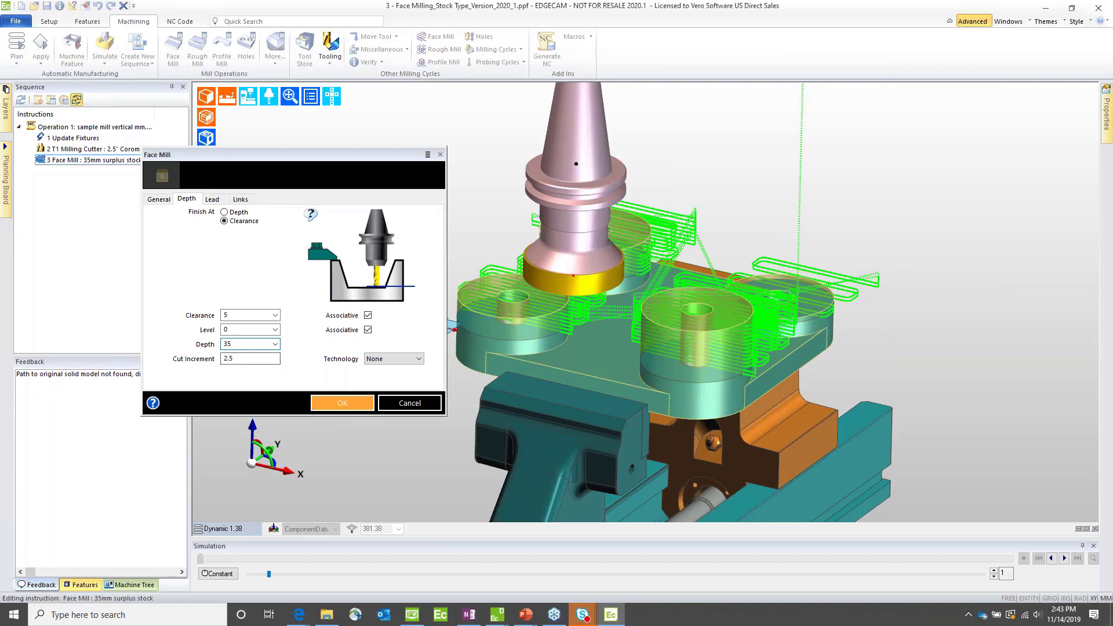
click(334, 406)
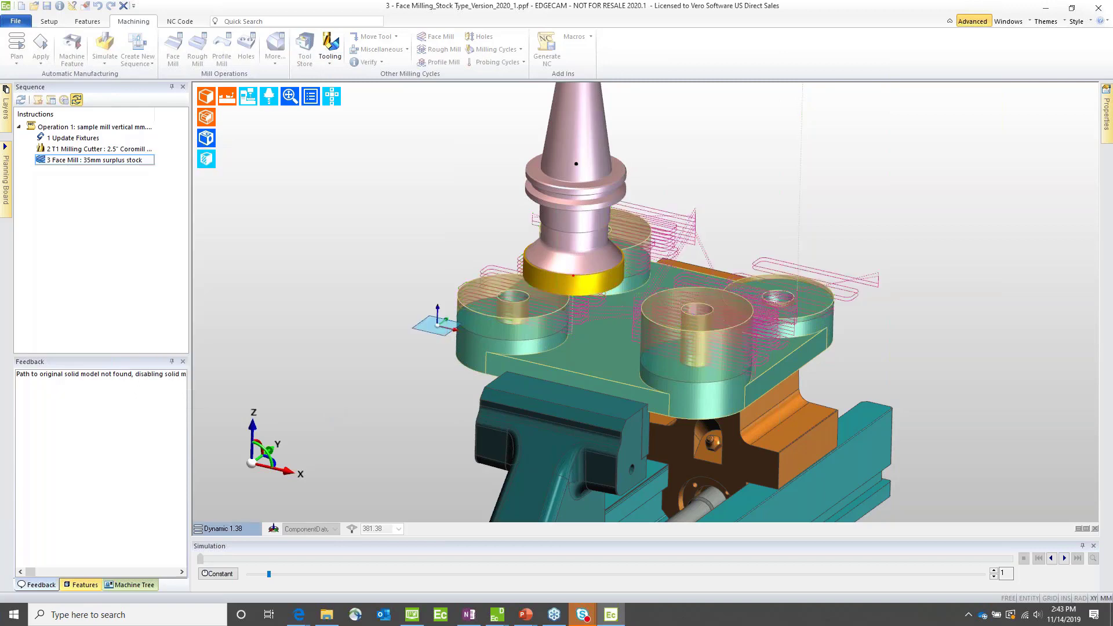
click(78, 162)
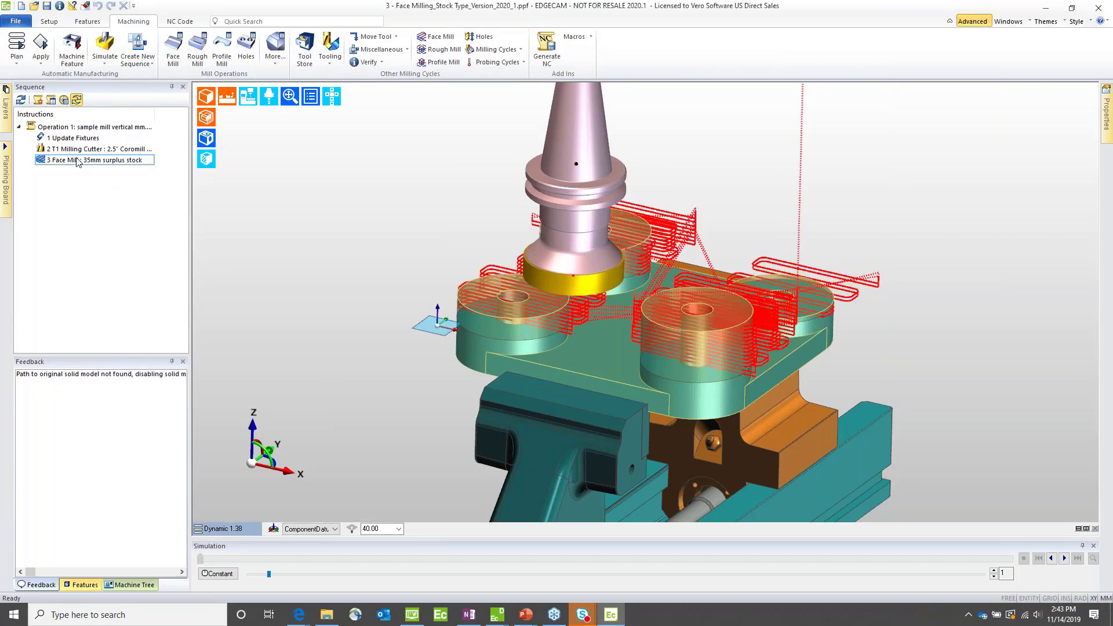
middle_drag(410, 288, 254, 279)
scroll(762, 264, up, 4)
scroll(760, 264, down, 3)
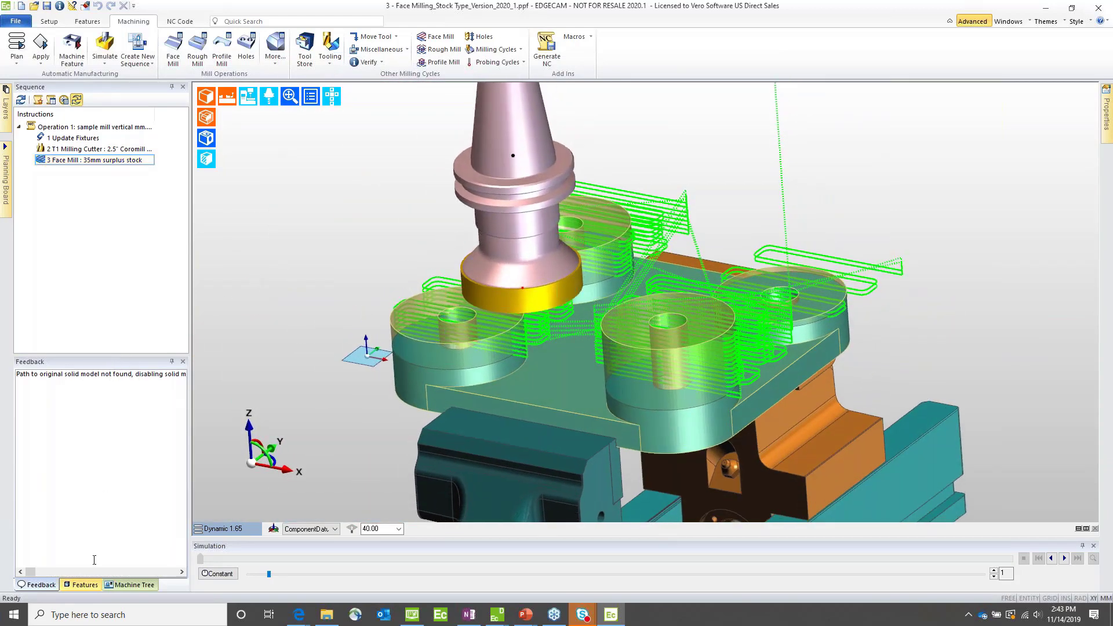
Step: Reload the Stock_One solid feature with Face Milling_Stock Type_Stock_Two.VDF from the Demos 1 - Milling folder
click(86, 585)
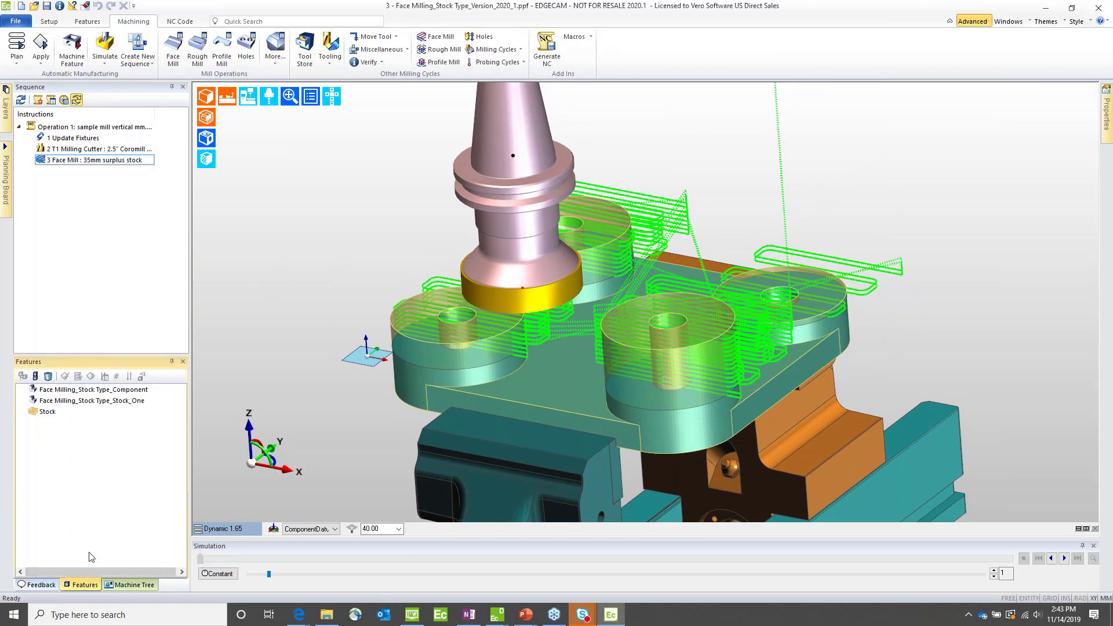
click(72, 401)
right_click(73, 401)
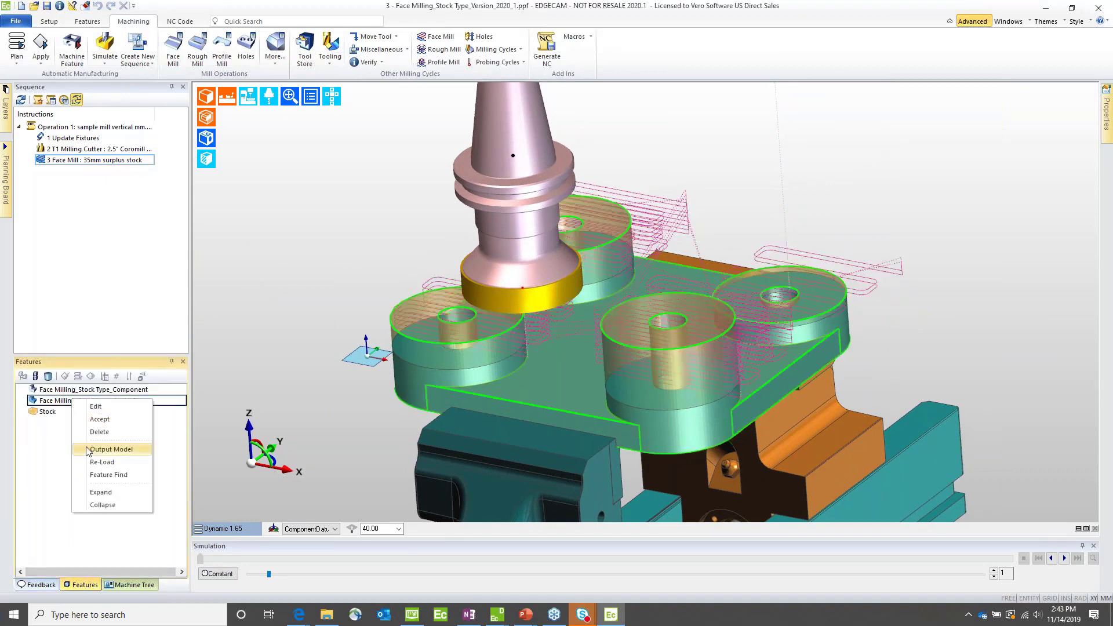
click(100, 462)
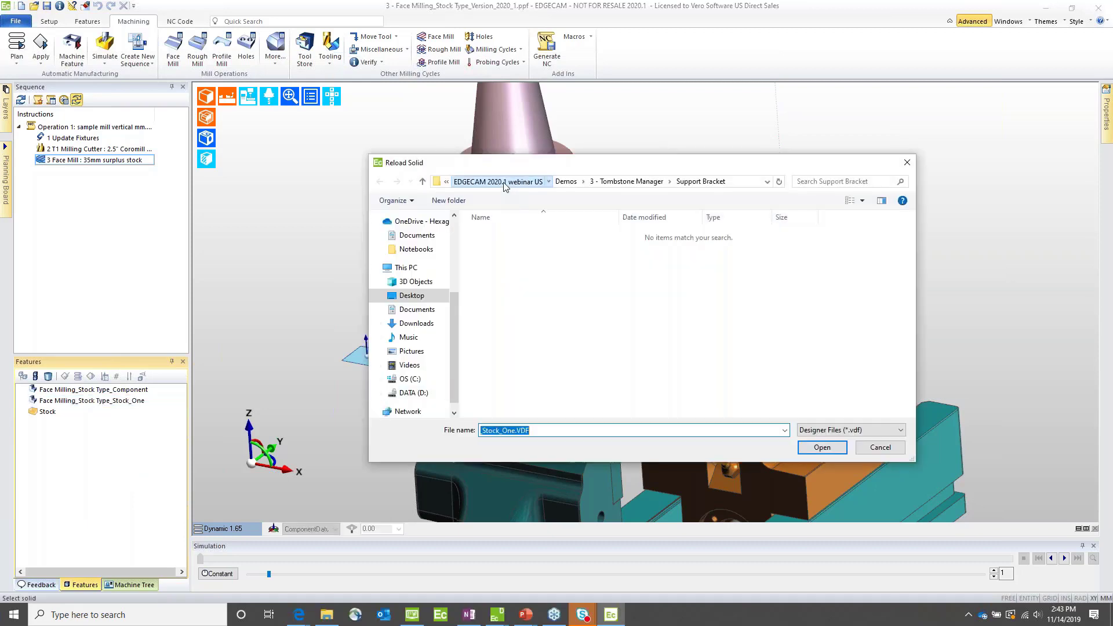
click(497, 181)
double_click(488, 247)
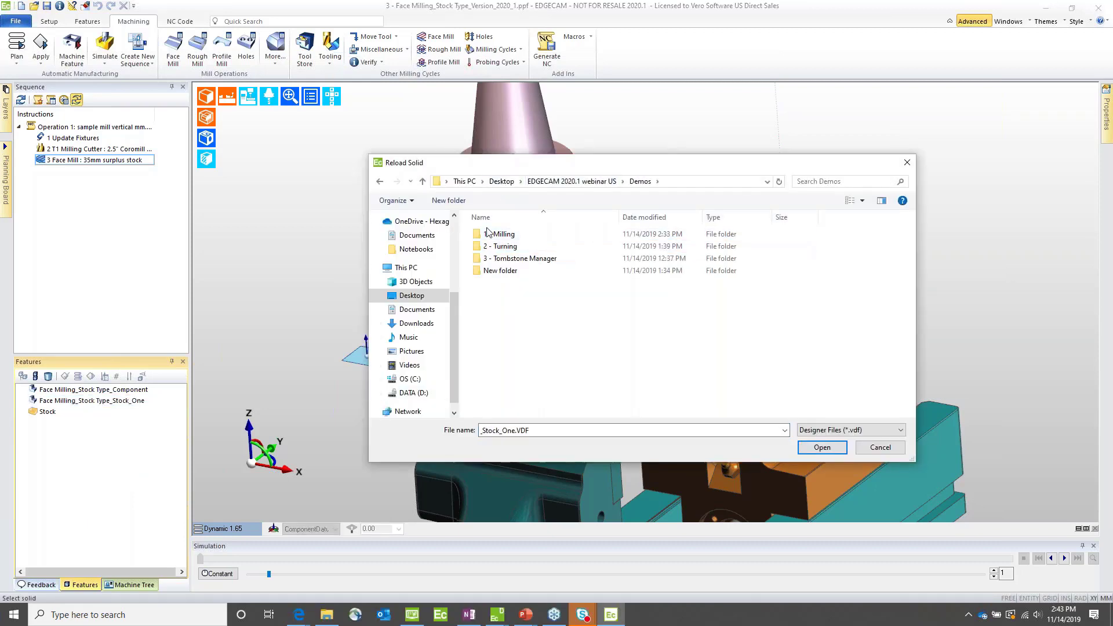
double_click(486, 235)
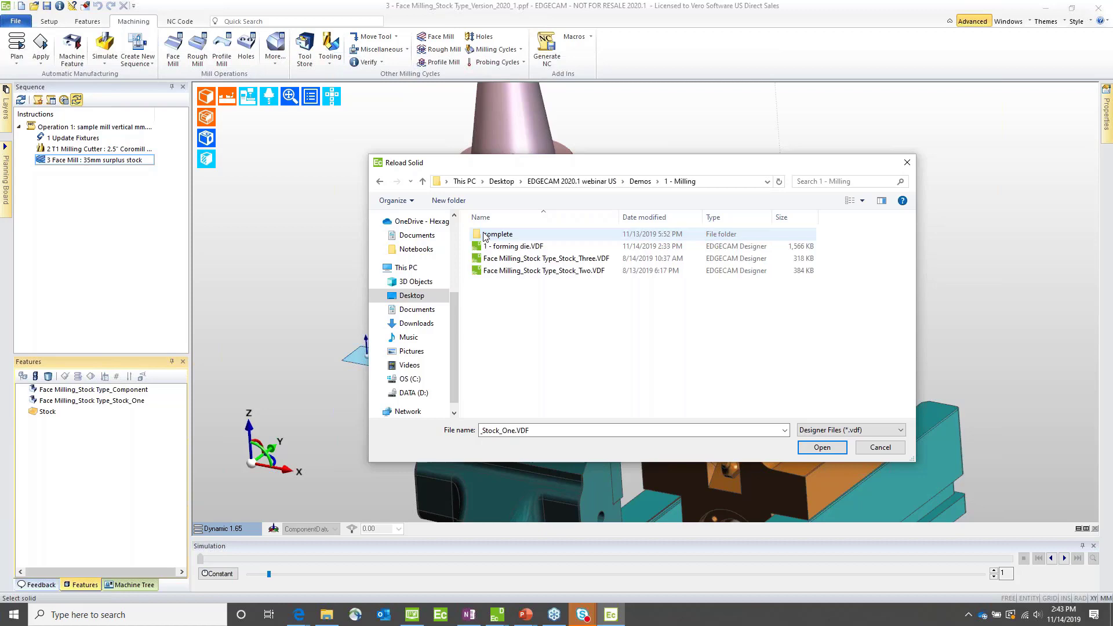
click(509, 273)
double_click(509, 272)
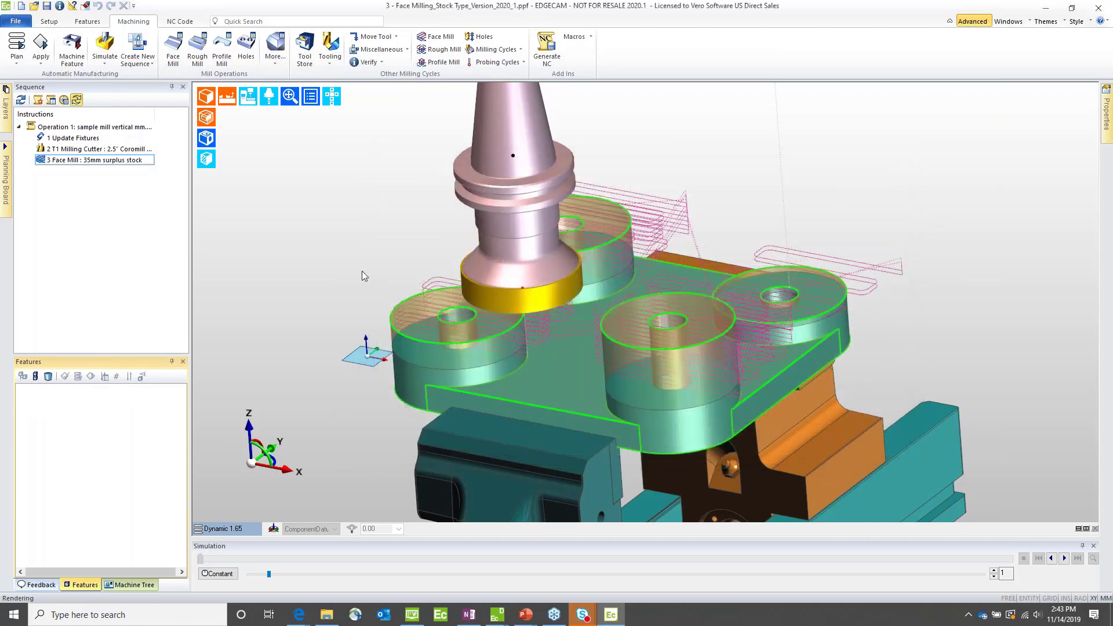
Step: Regenerate the machining sequence for the reloaded stock and inspect the Face Mill toolpath over the taller bosses
click(20, 100)
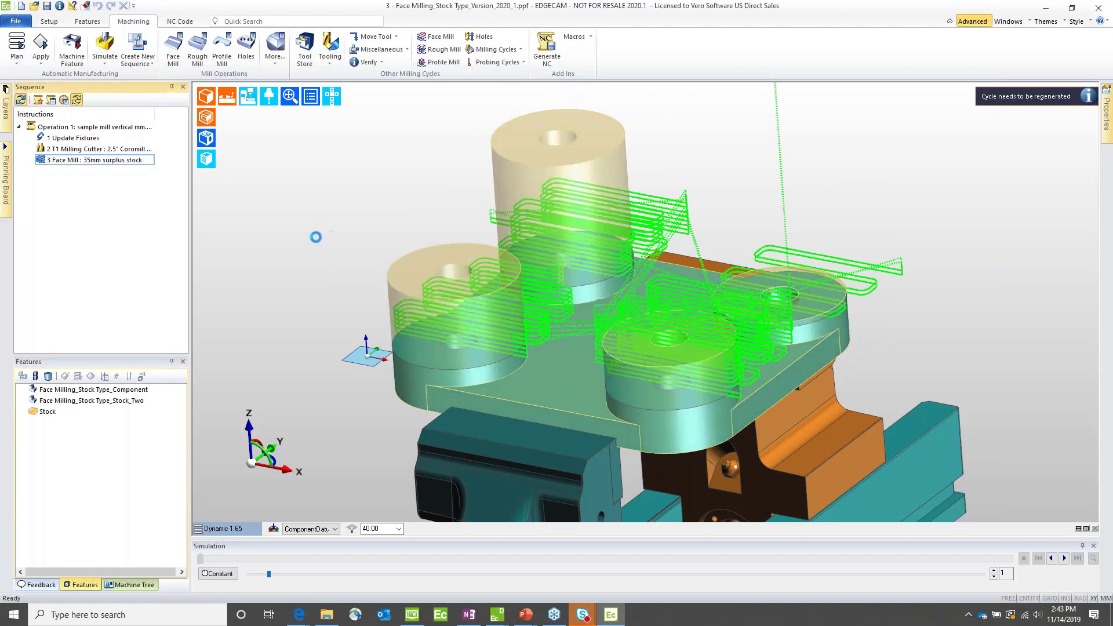
middle_drag(521, 240, 647, 290)
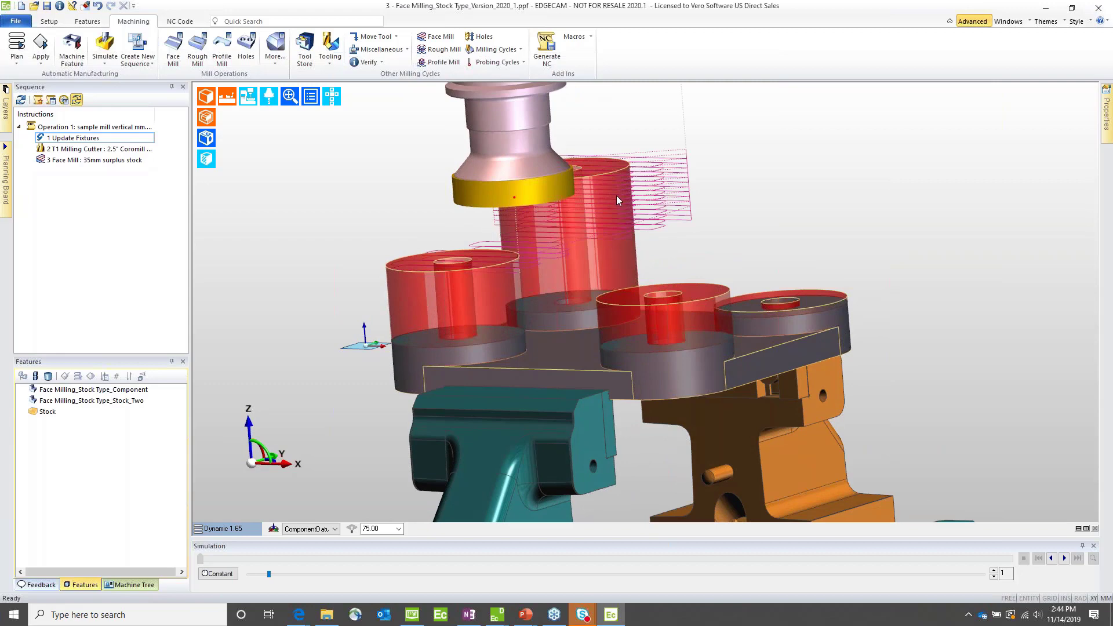
mouse_move(677, 204)
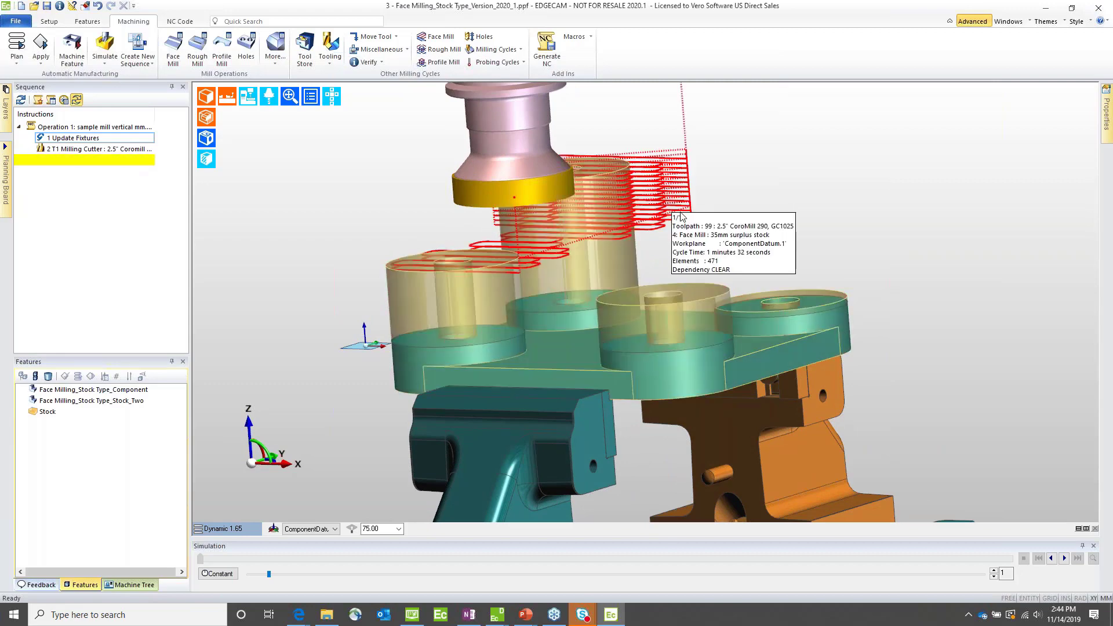
middle_drag(693, 218, 672, 192)
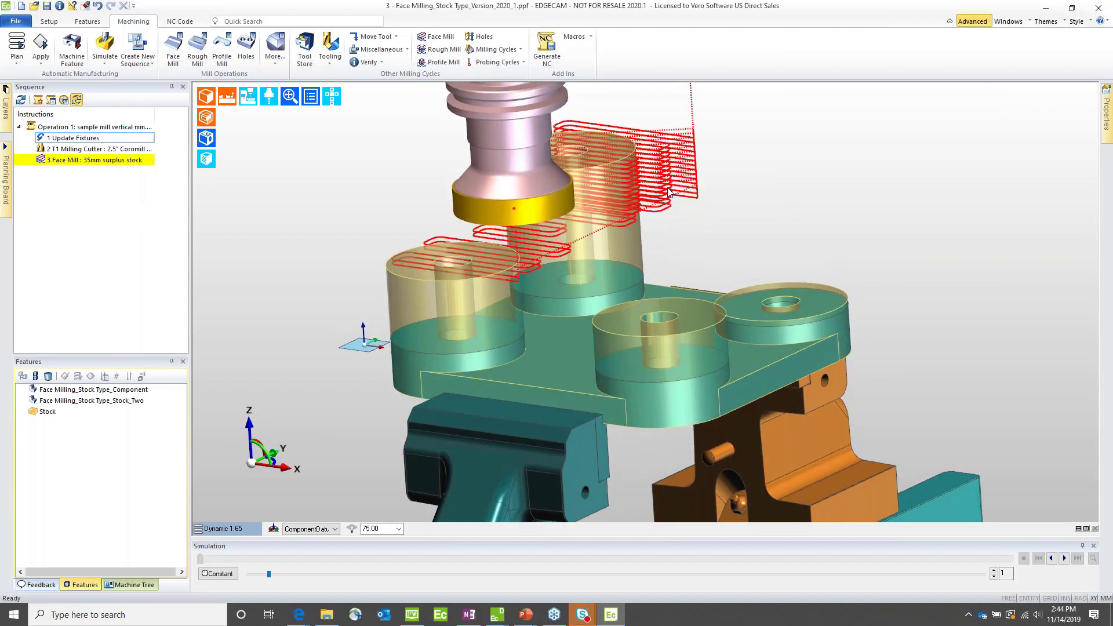
Step: Redefine the 35mm surplus stock Face Mill cycle's depth by picking a point on a component boss's upper edge, with the stock hidden while picking
double_click(667, 192)
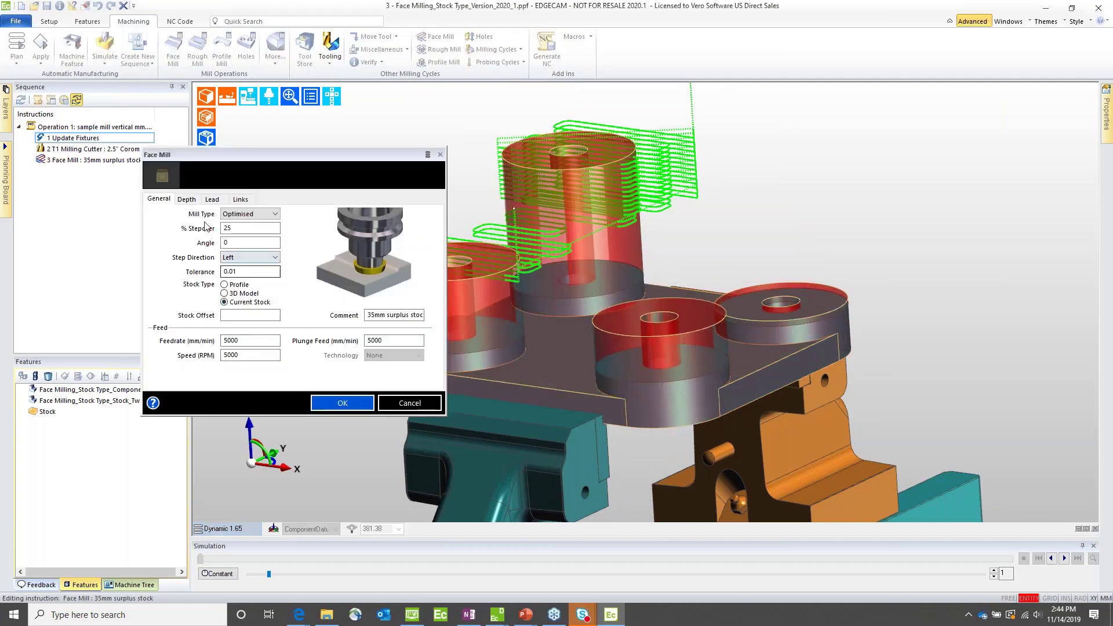
click(187, 200)
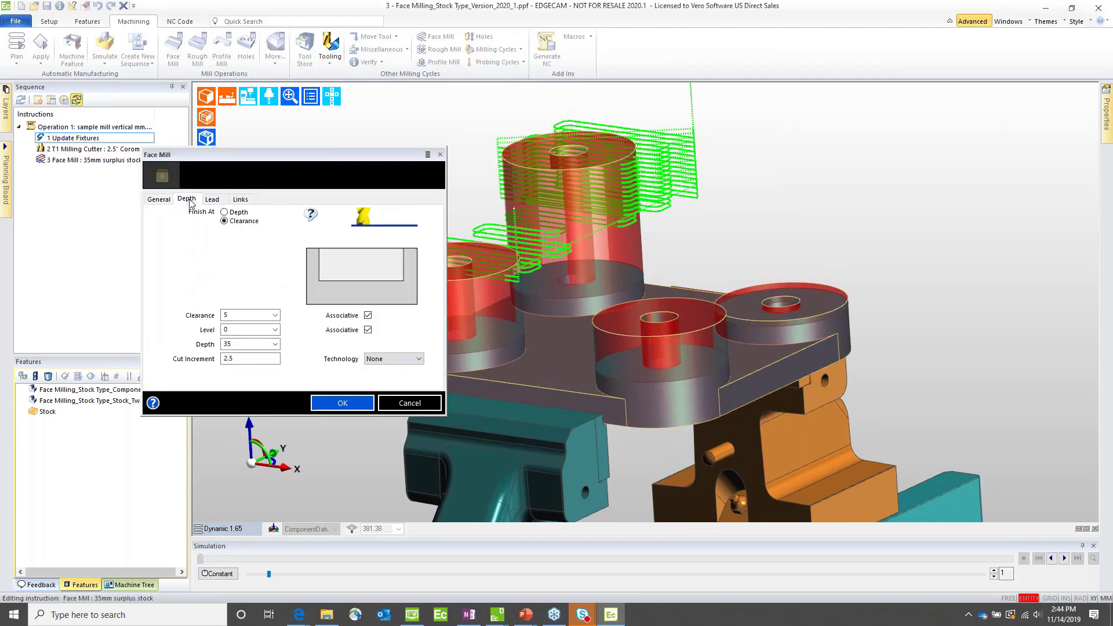
click(238, 344)
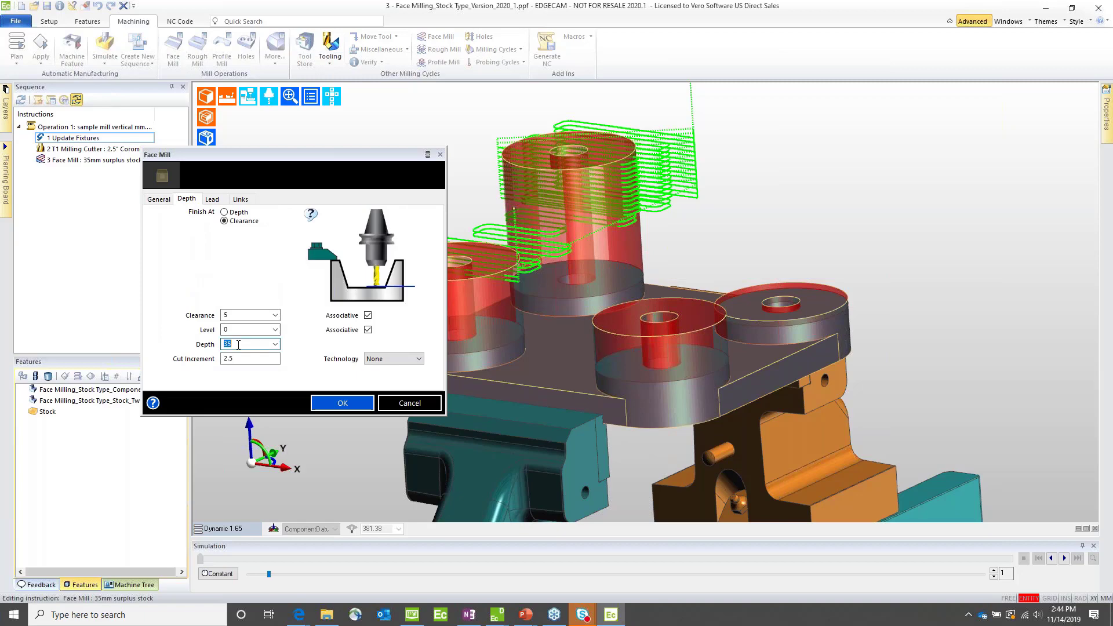
click(275, 345)
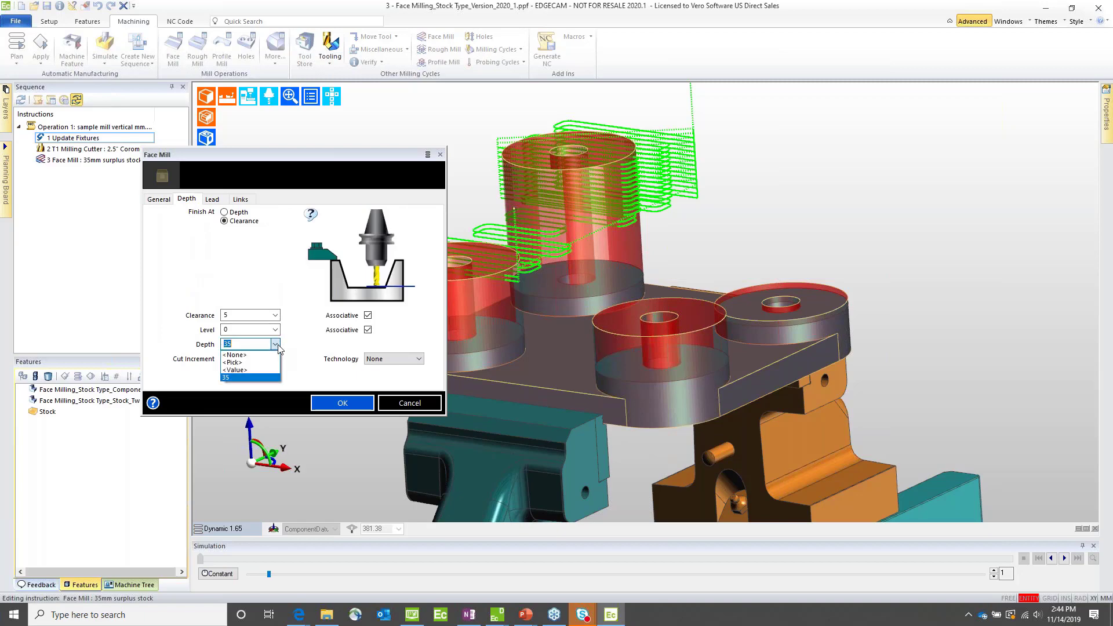
click(242, 363)
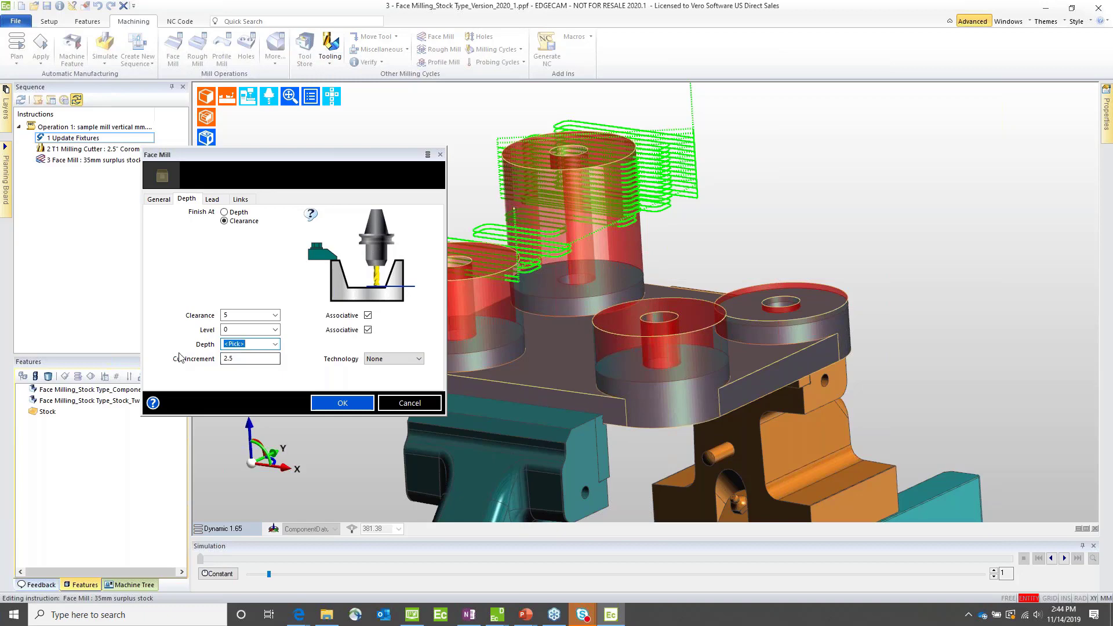
click(317, 403)
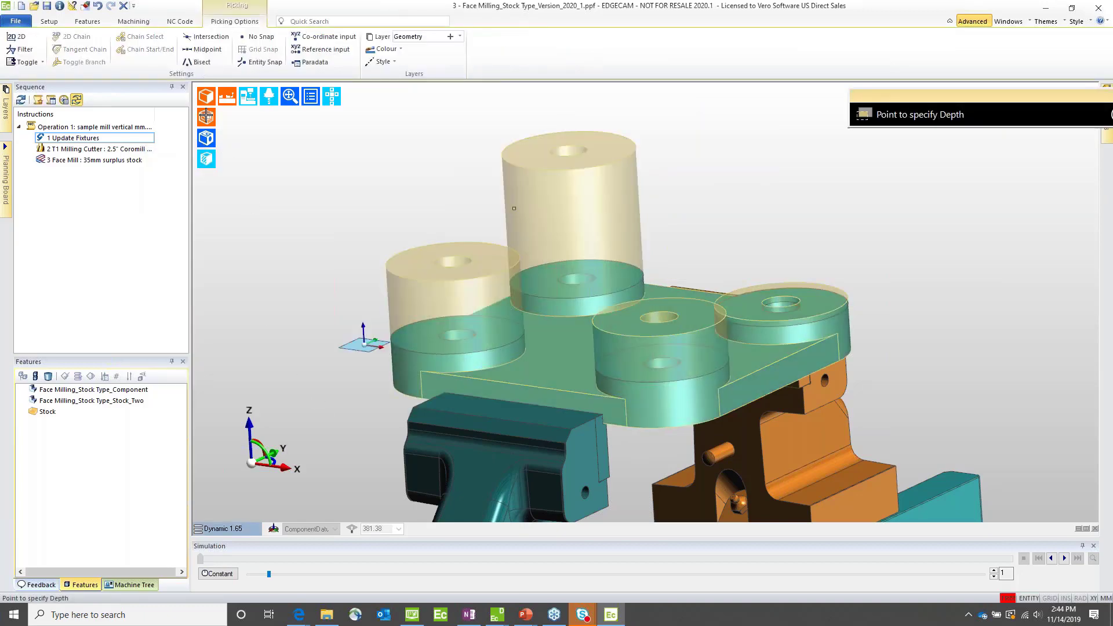
click(206, 116)
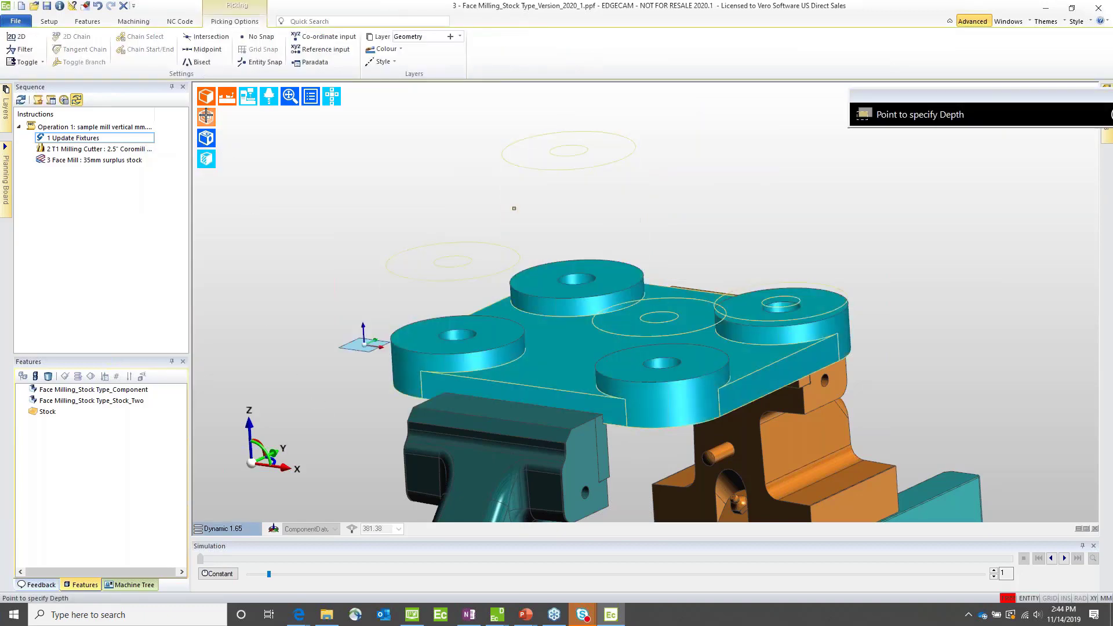
click(513, 342)
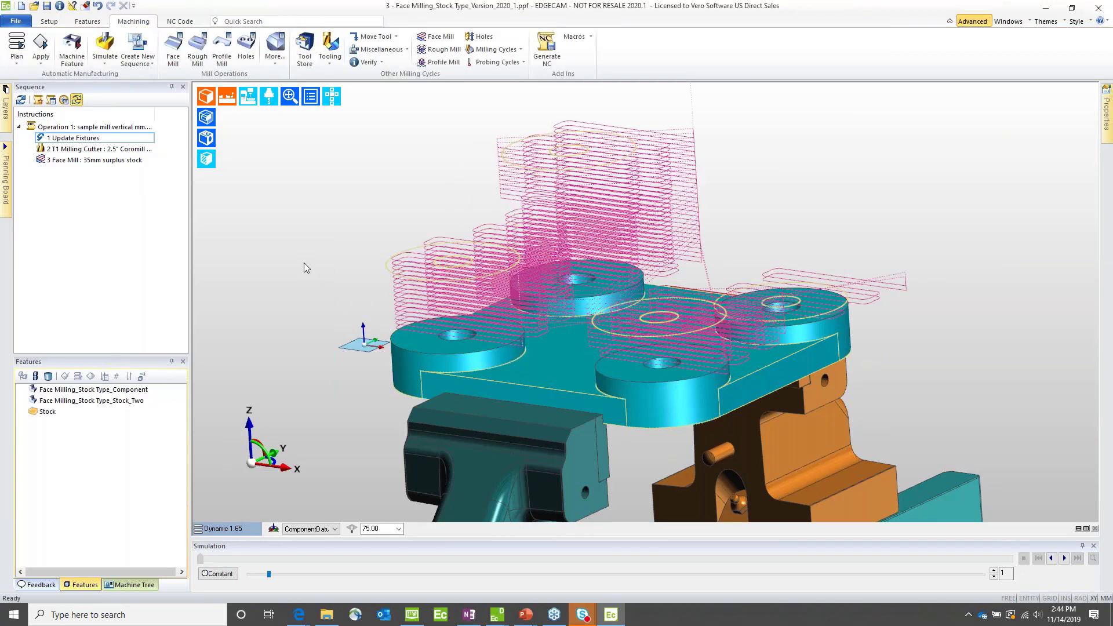
click(206, 117)
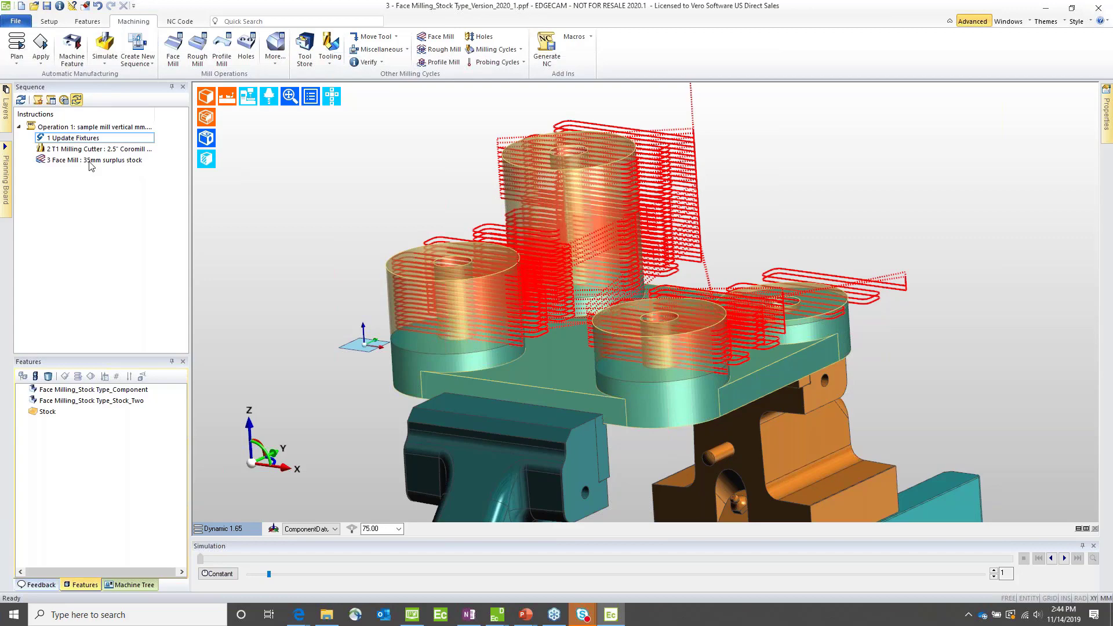
Step: Reload the Stock_Two solid feature with Face Milling_Stock Type_Stock_Three.VDF
click(64, 401)
right_click(64, 401)
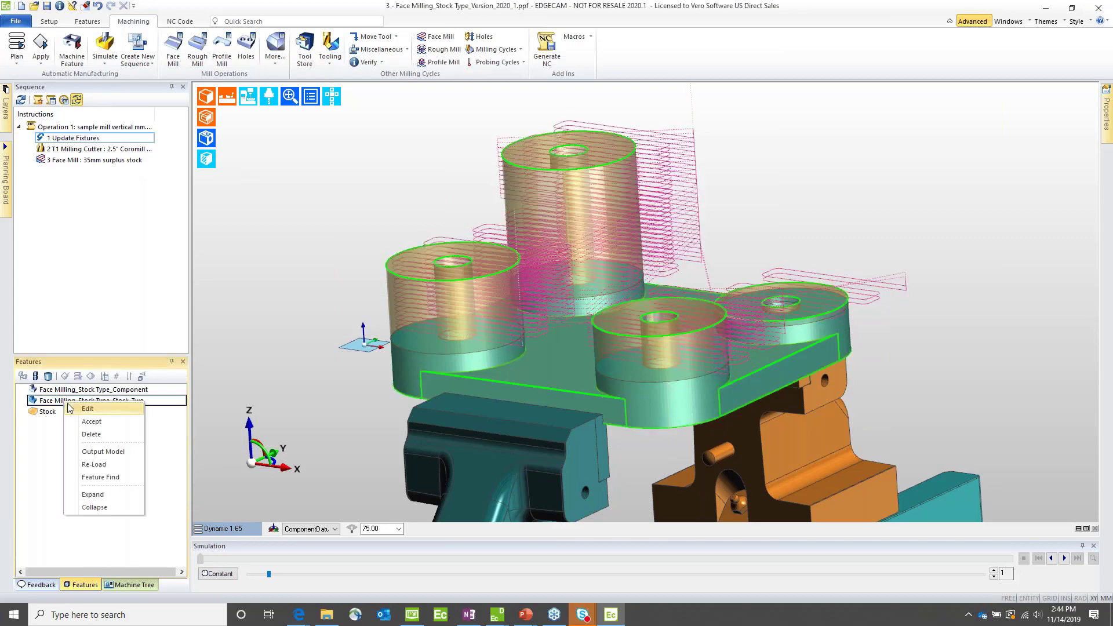
click(100, 464)
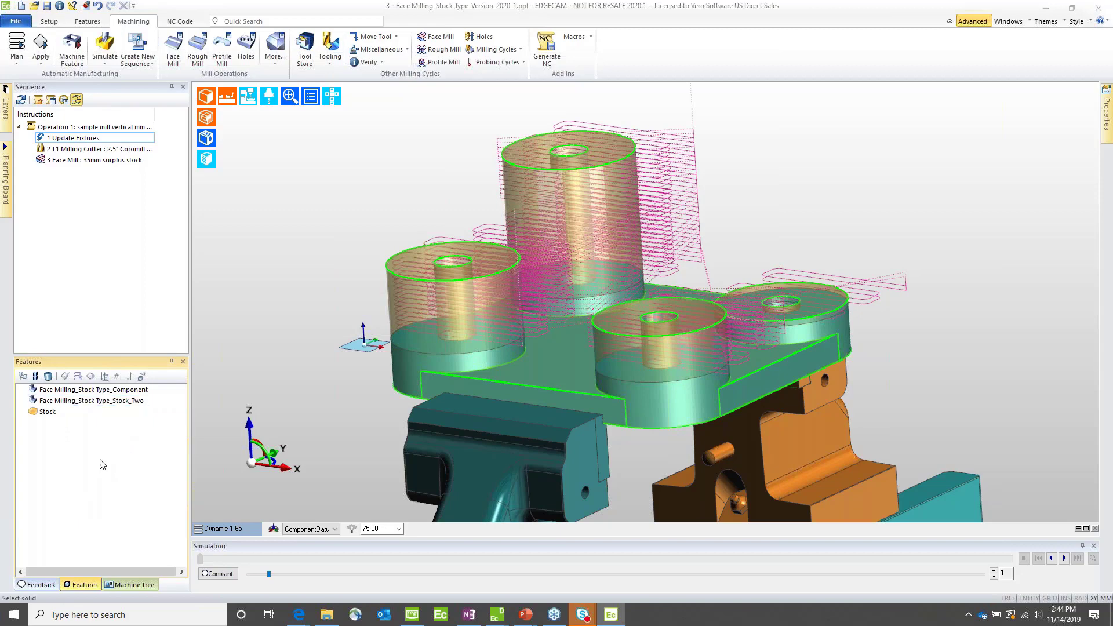
double_click(539, 259)
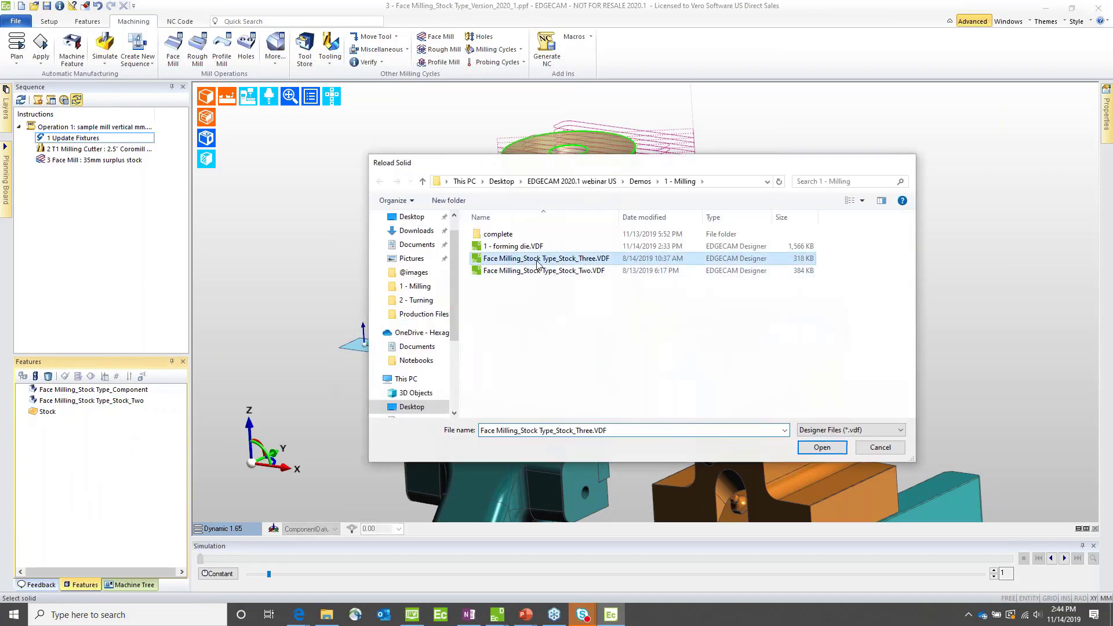
click(562, 331)
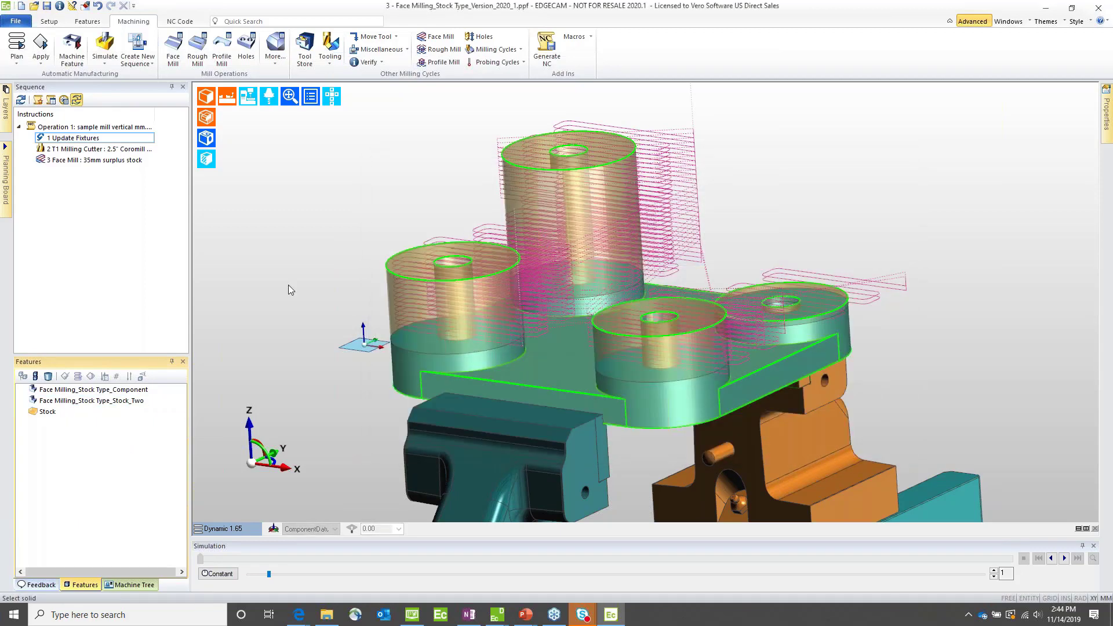
Step: Regenerate the machining sequence for the reloaded stock, comparing the toolpath before and after with undo and redo
click(21, 100)
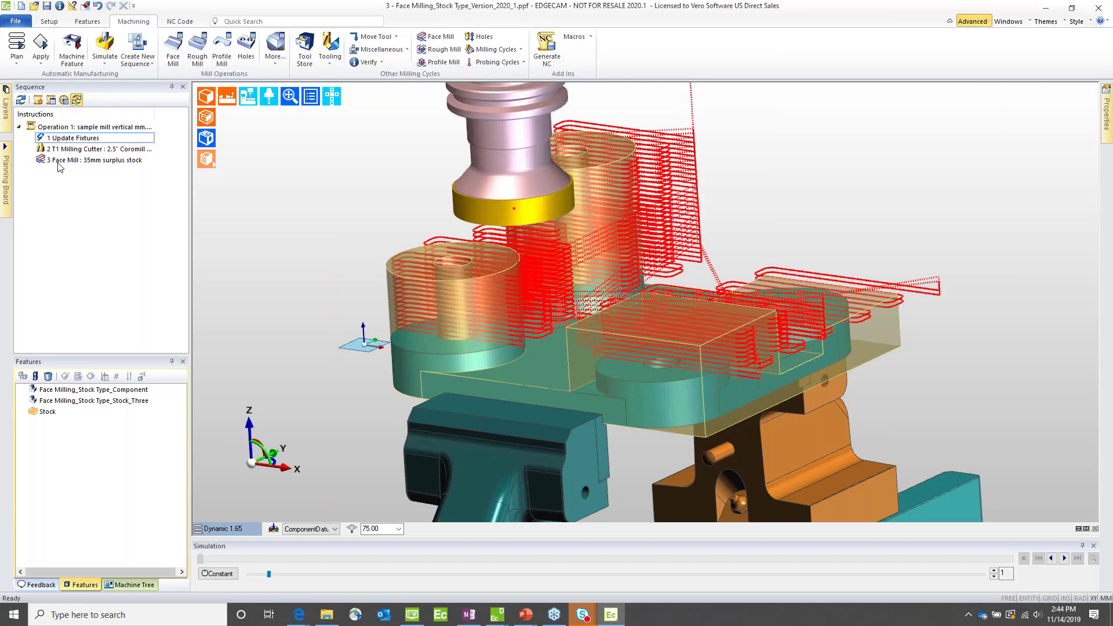
click(98, 6)
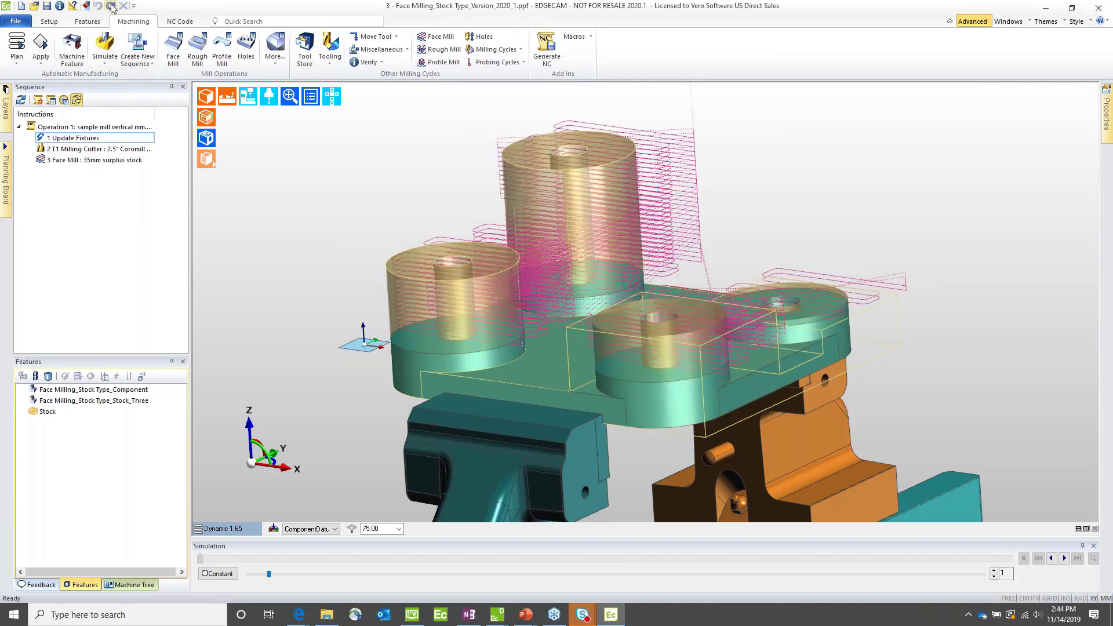
click(111, 6)
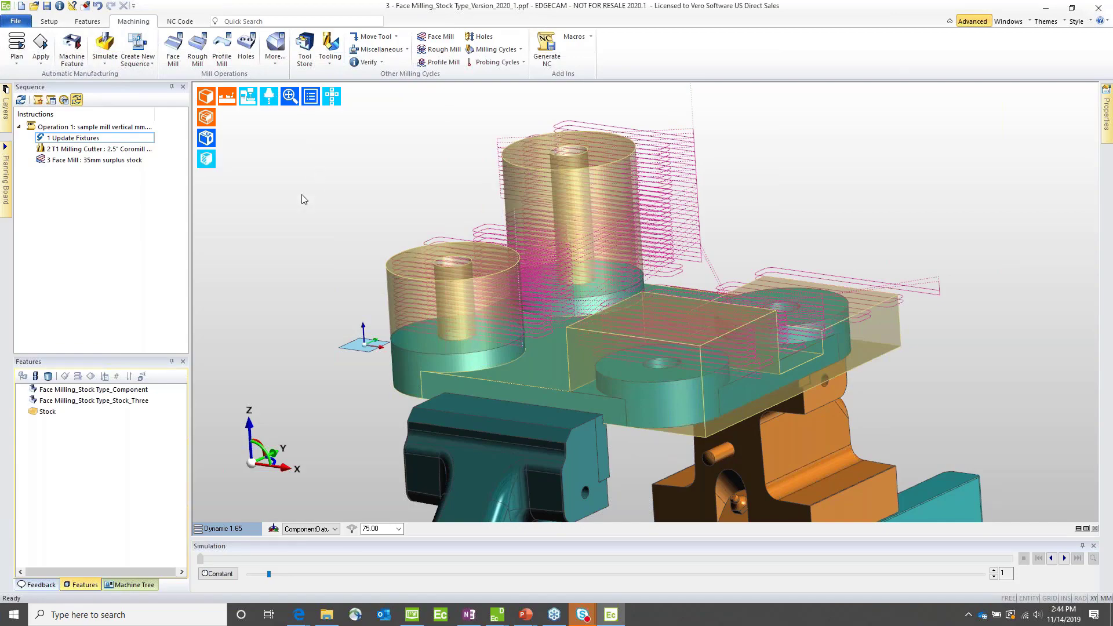
middle_drag(373, 183, 291, 238)
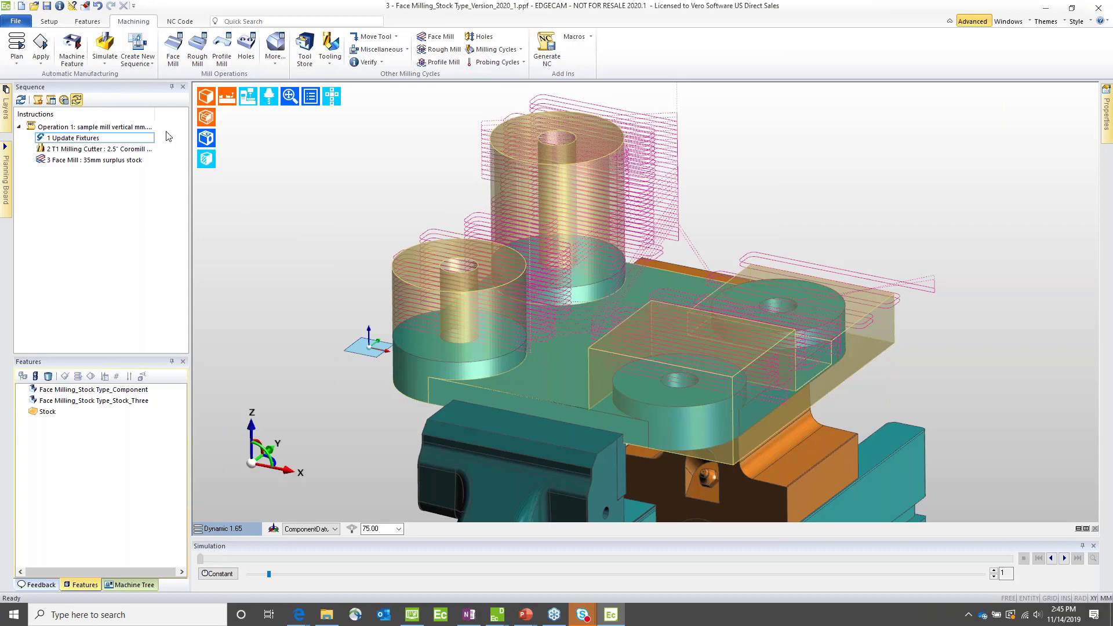
Step: Open the recent part 4 - chamfer and slot example.ppf without saving changes to the face milling part
click(17, 21)
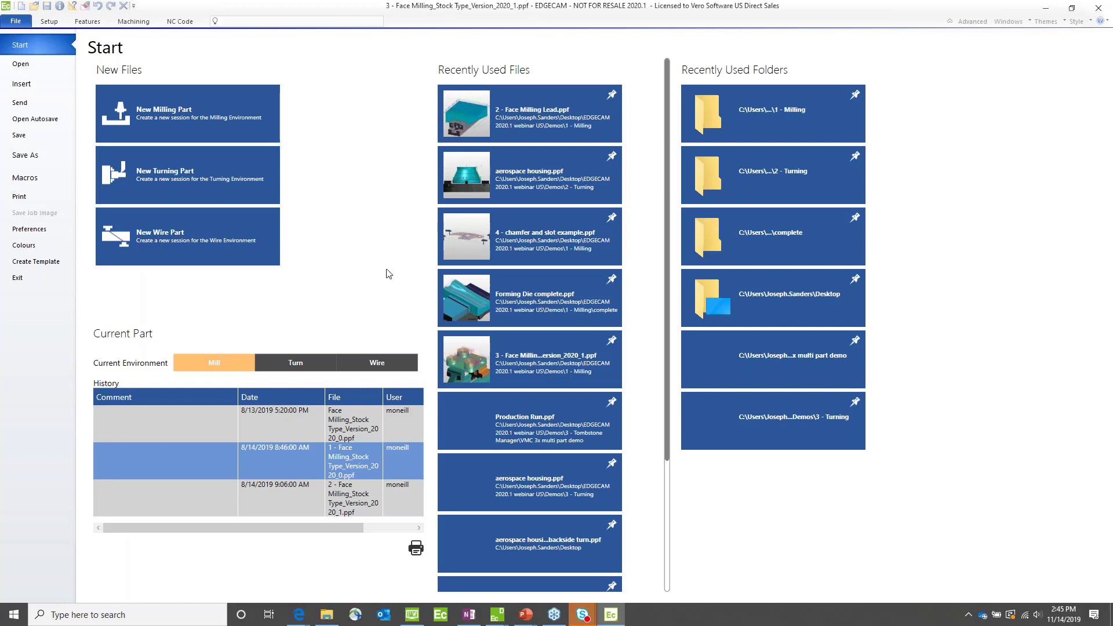
click(542, 237)
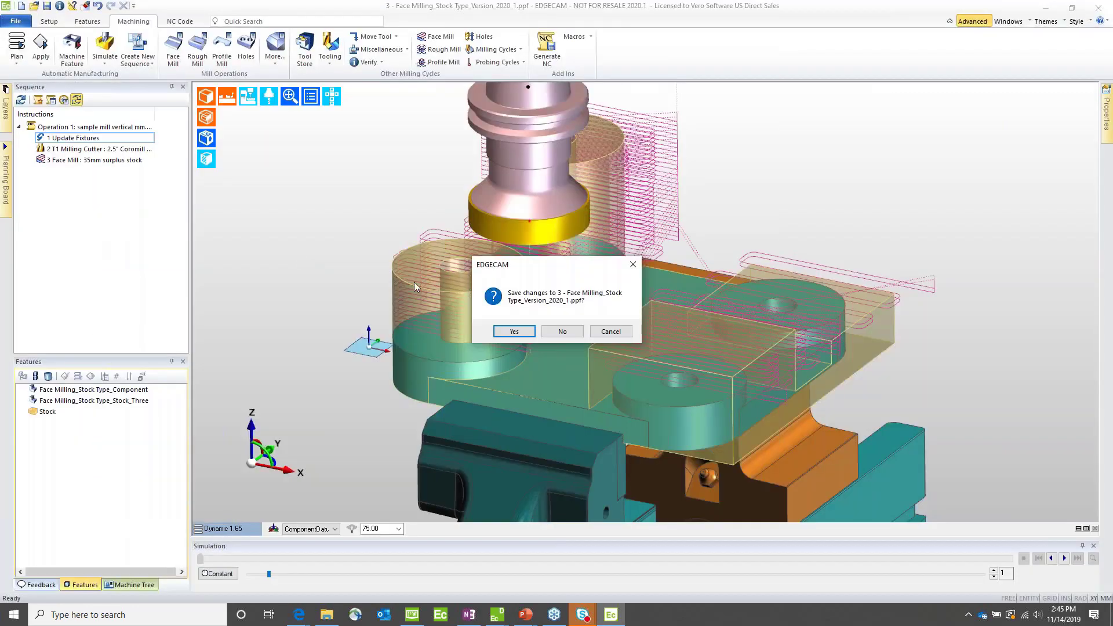
click(563, 331)
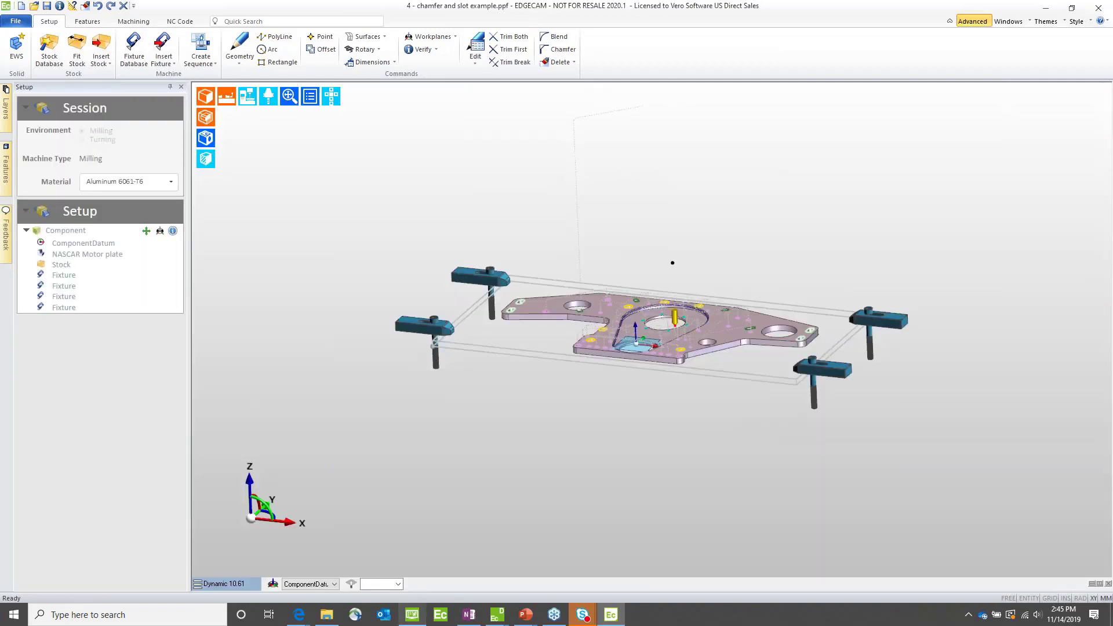
Step: Switch to File Explorer, examine the custom properties of 4 - chamfer and slot example.ppf, cancel them, and return to EDGECAM
mouse_move(333, 622)
click(326, 565)
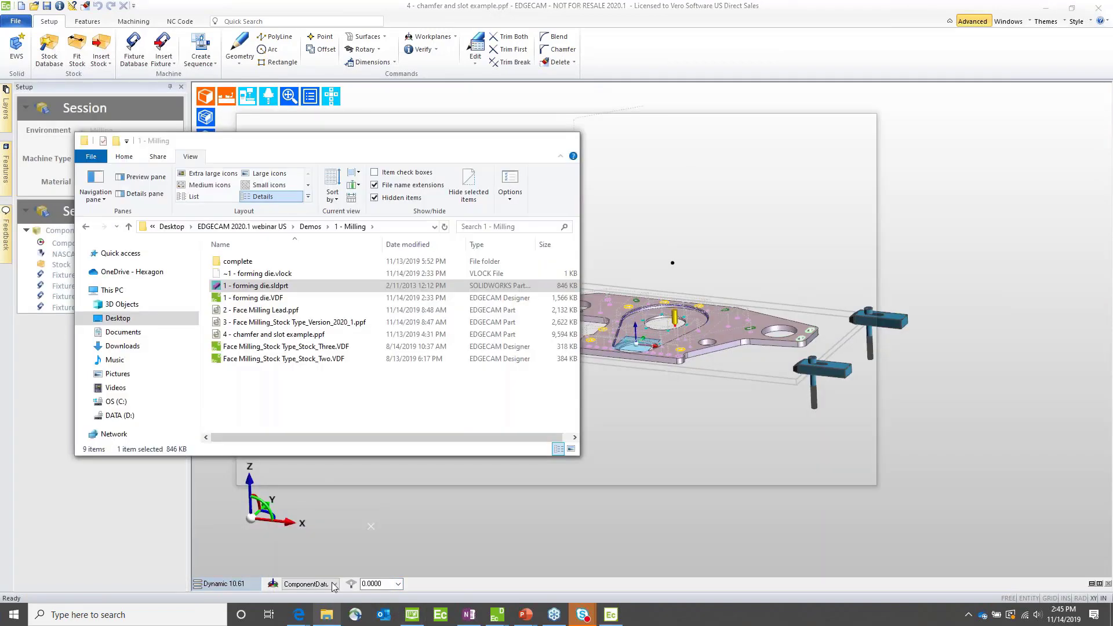
right_click(237, 336)
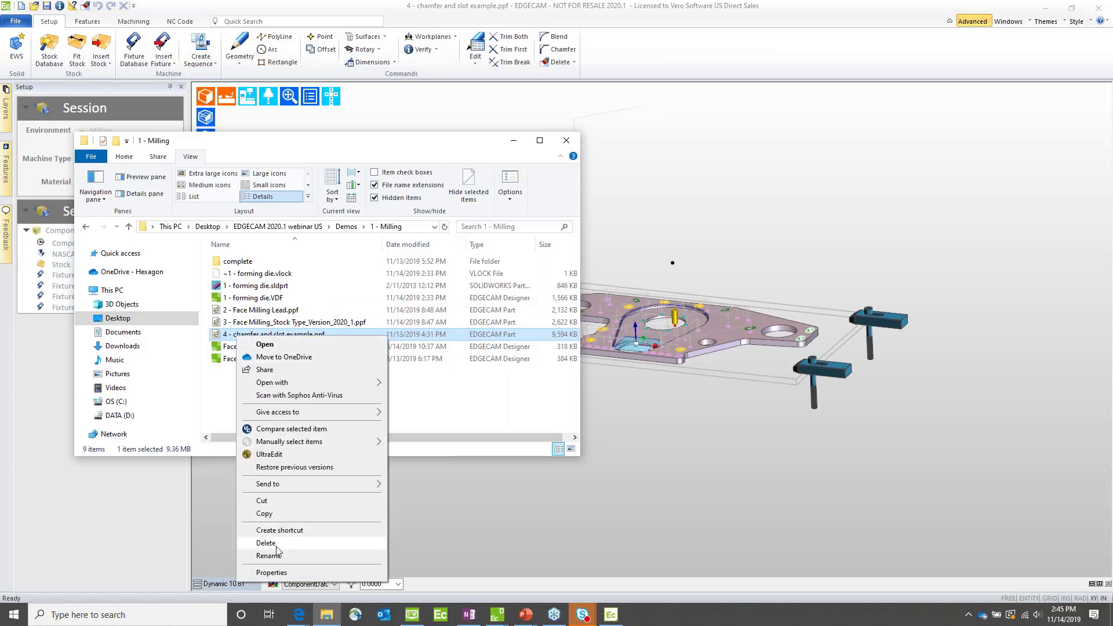
click(275, 574)
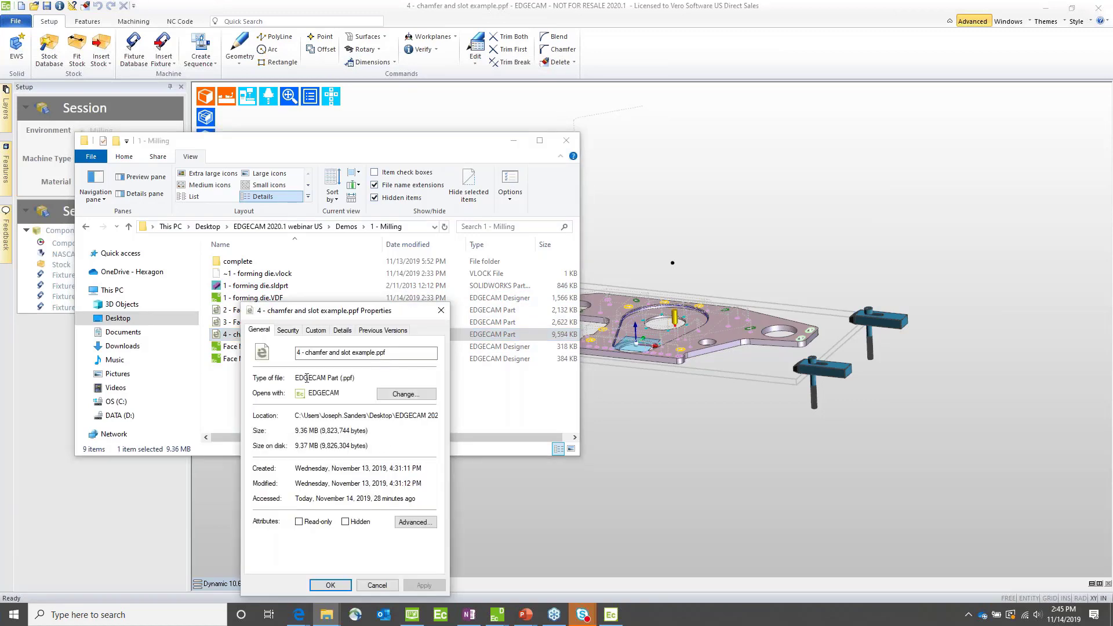
click(313, 331)
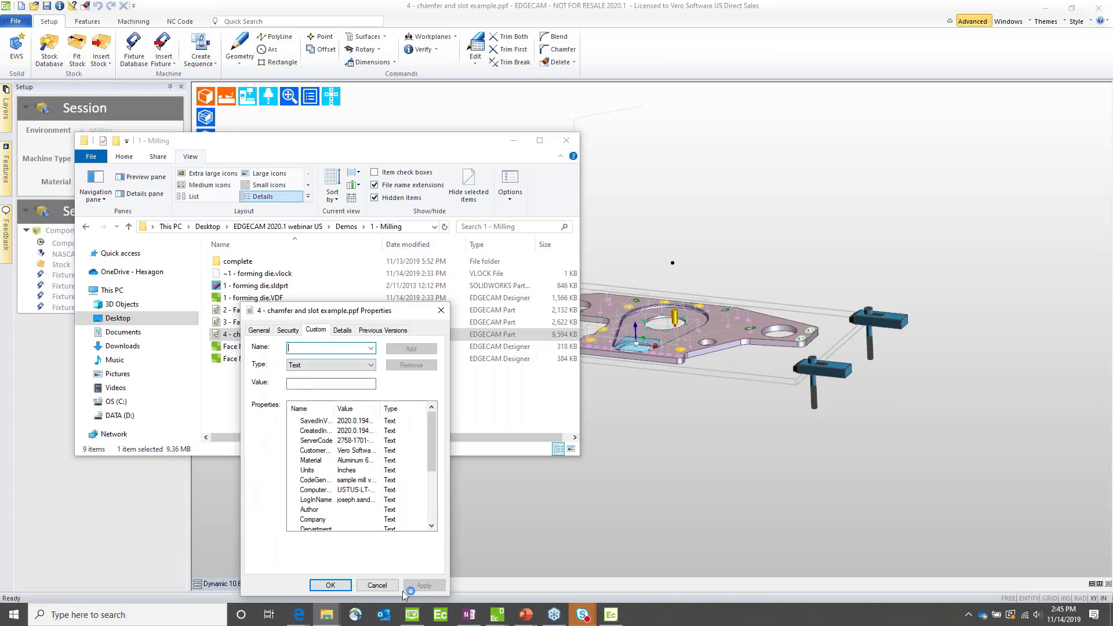
click(378, 585)
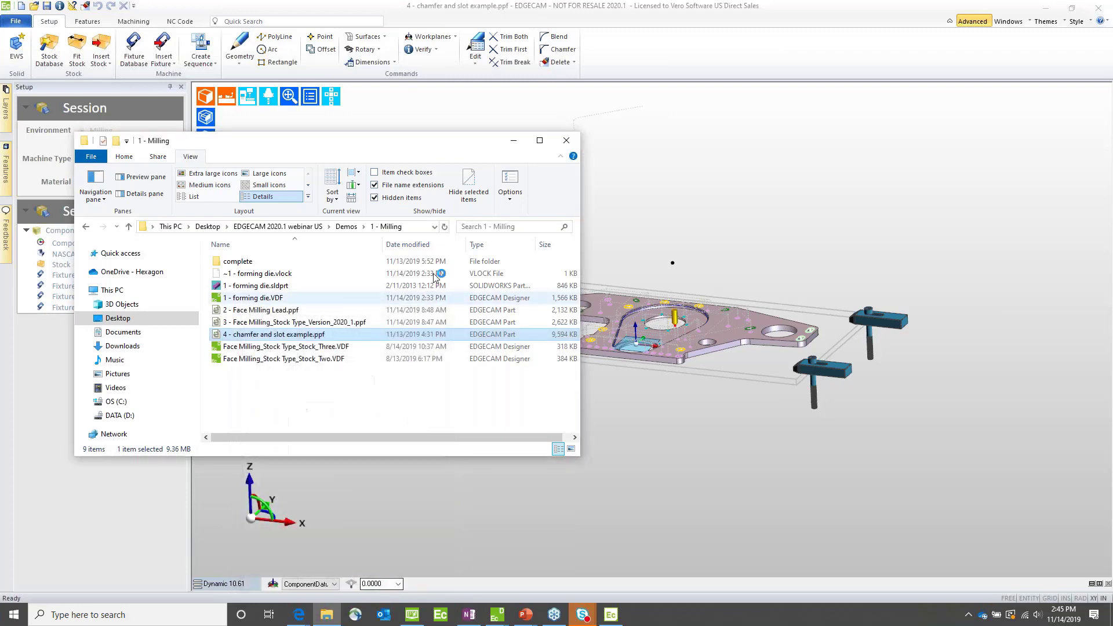
click(513, 140)
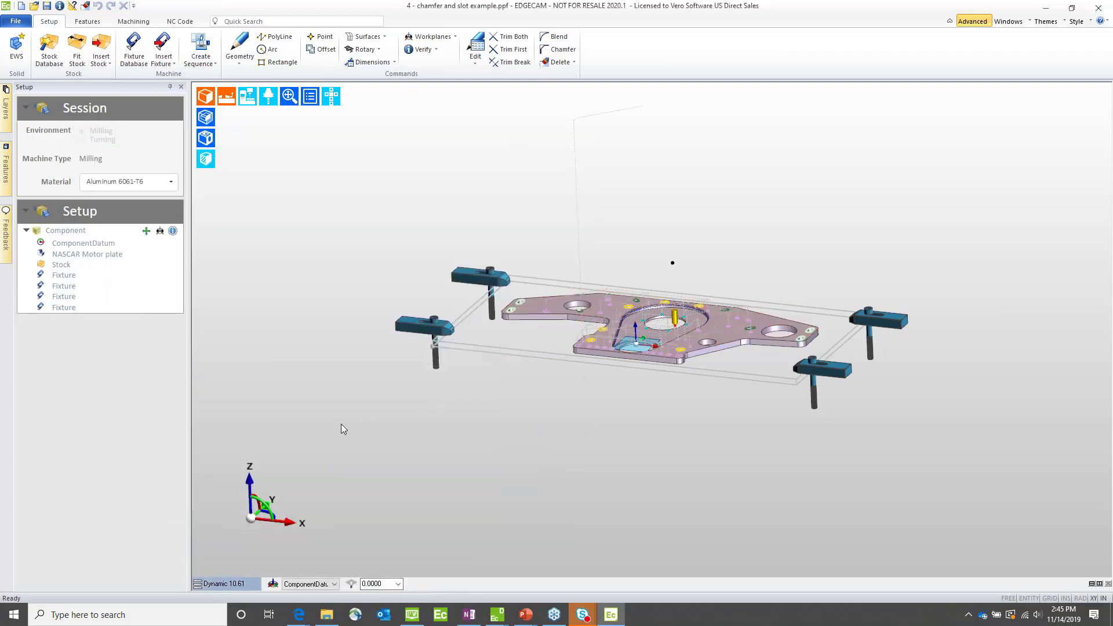
Step: Enter machining mode and examine the motor plate's chamfering toolpaths, particularly the Chamfer Timing Chain Pocket path along the pocket edge
click(142, 22)
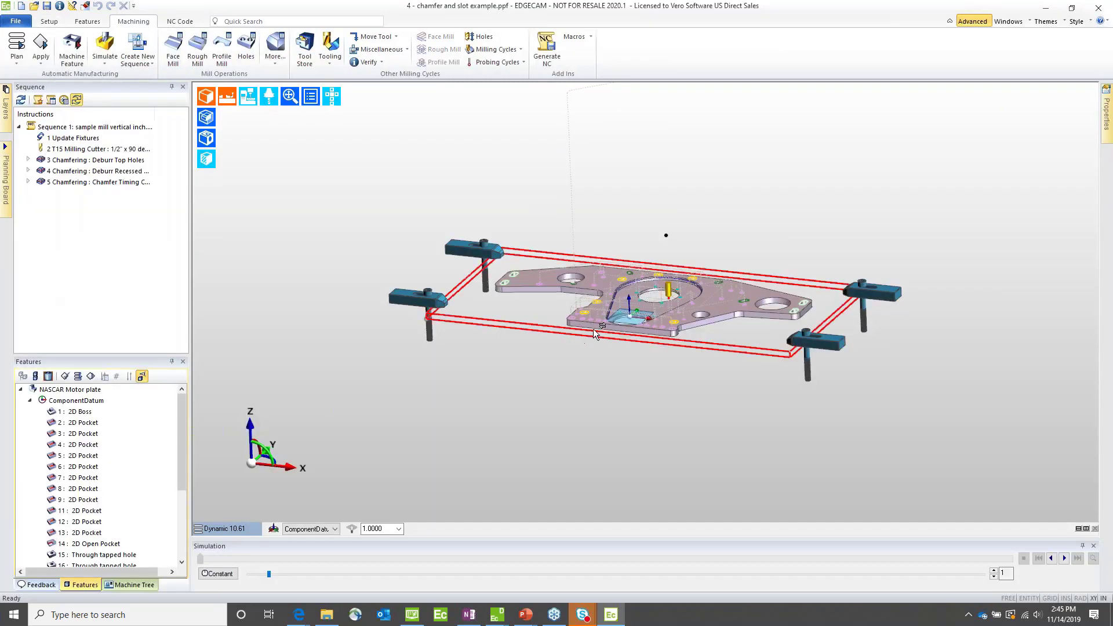
scroll(597, 324, up, 5)
scroll(603, 315, up, 1)
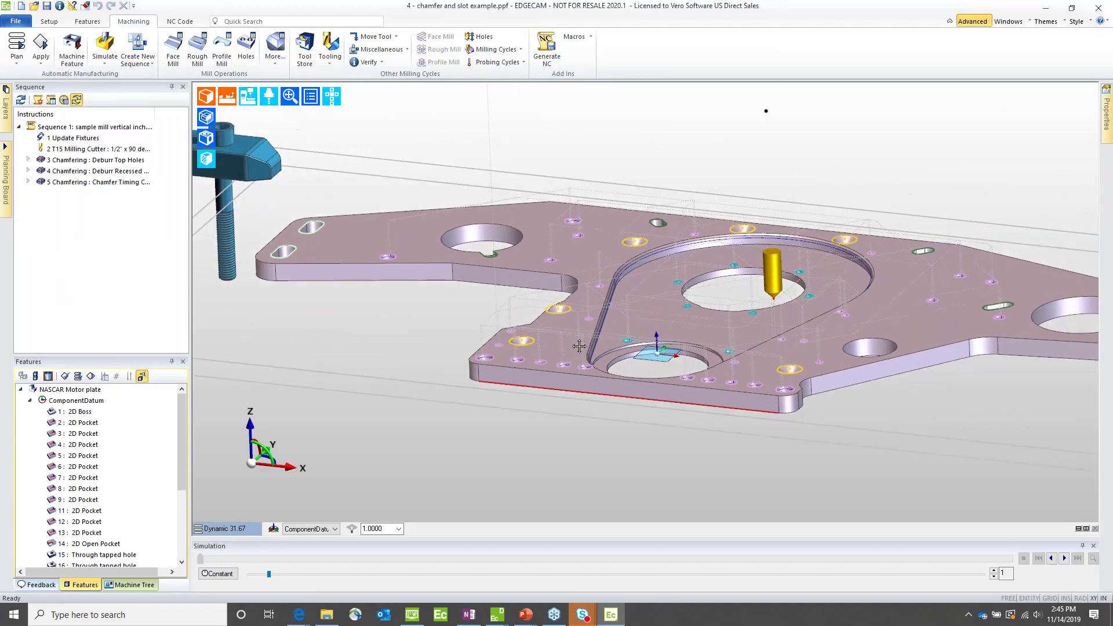
mouse_move(73, 159)
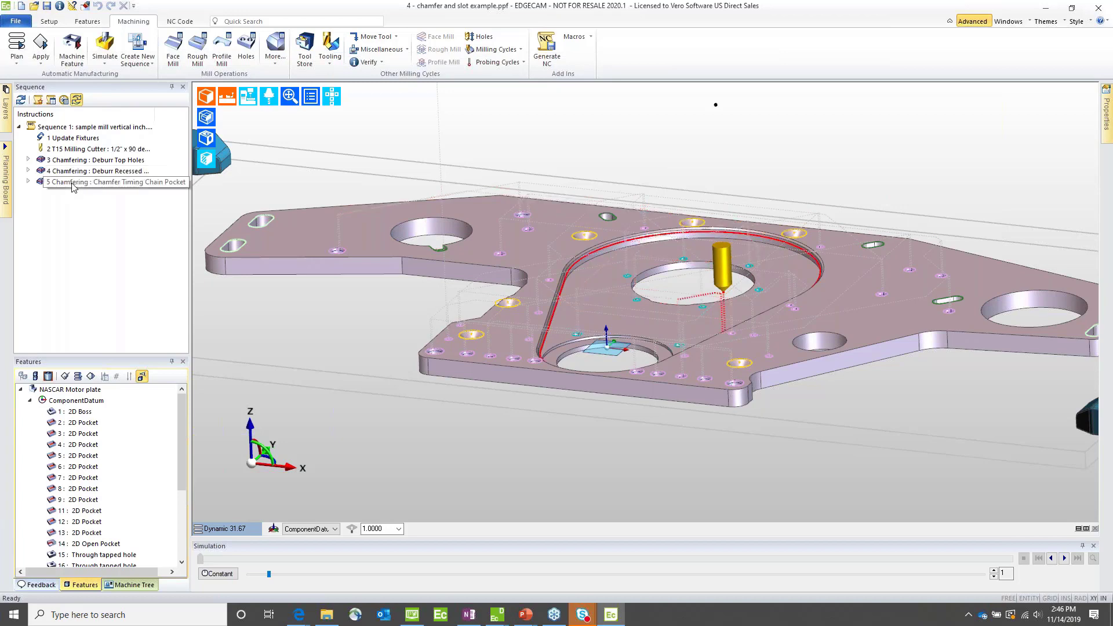
click(72, 183)
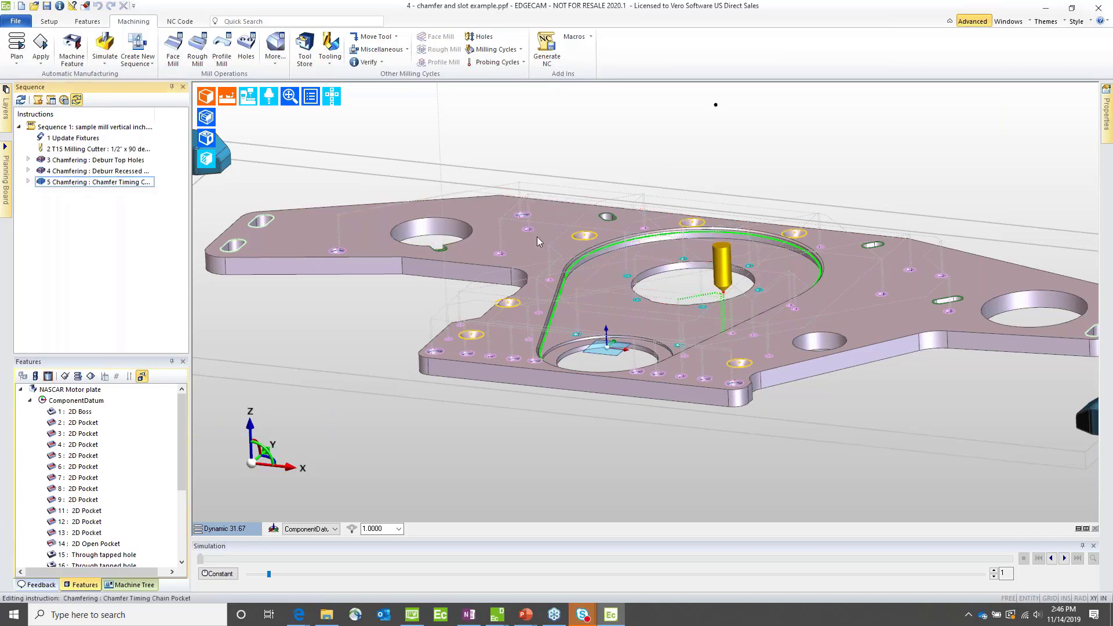
scroll(571, 264, up, 10)
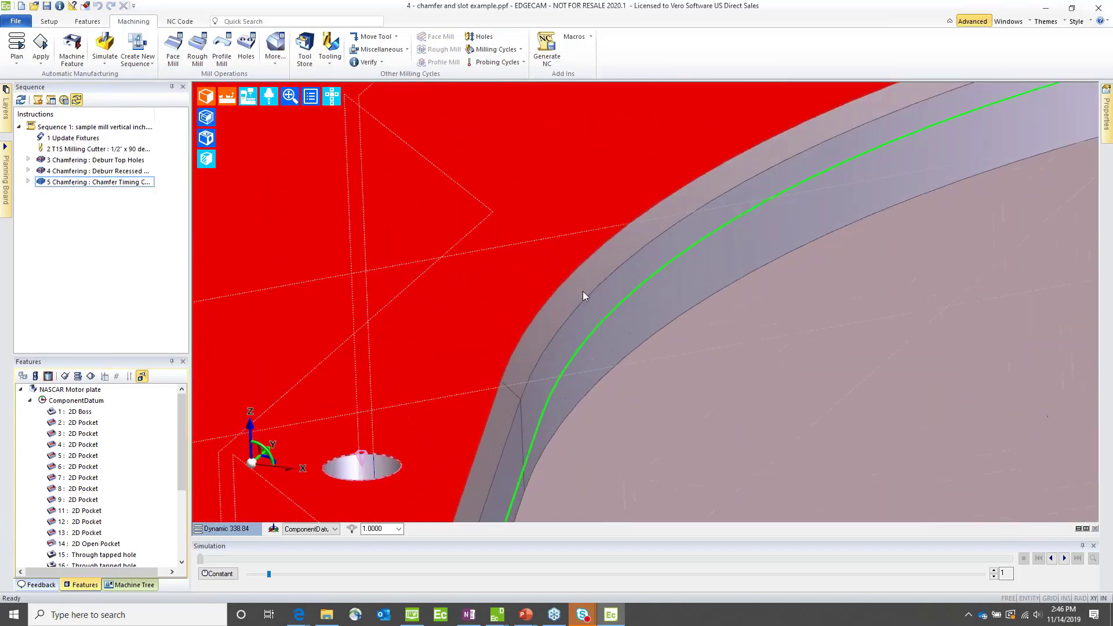
scroll(581, 291, down, 7)
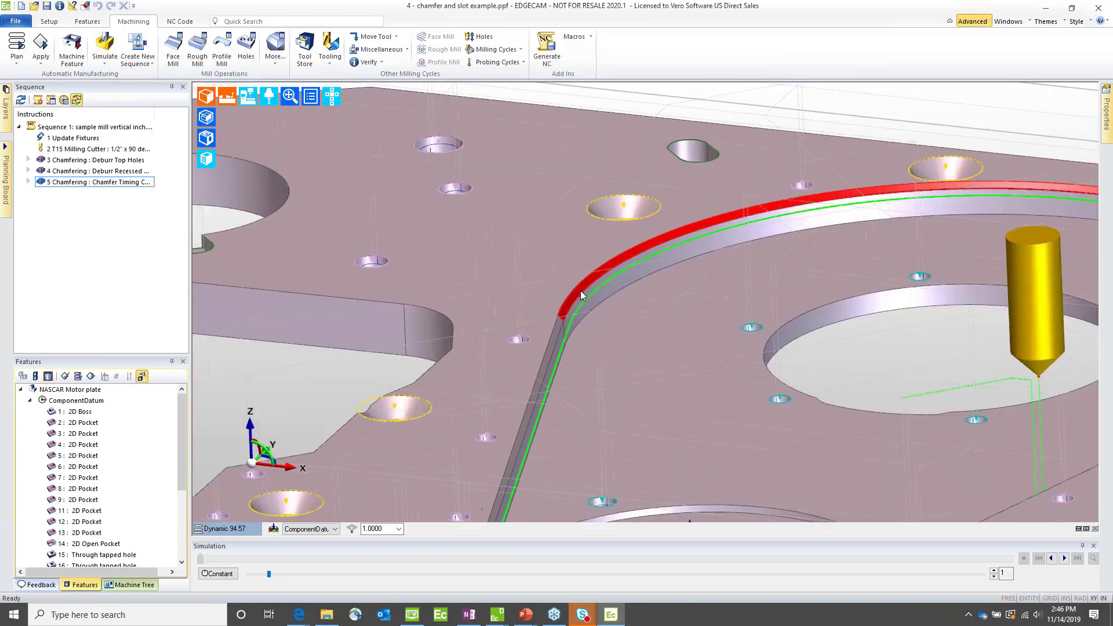
scroll(580, 290, down, 3)
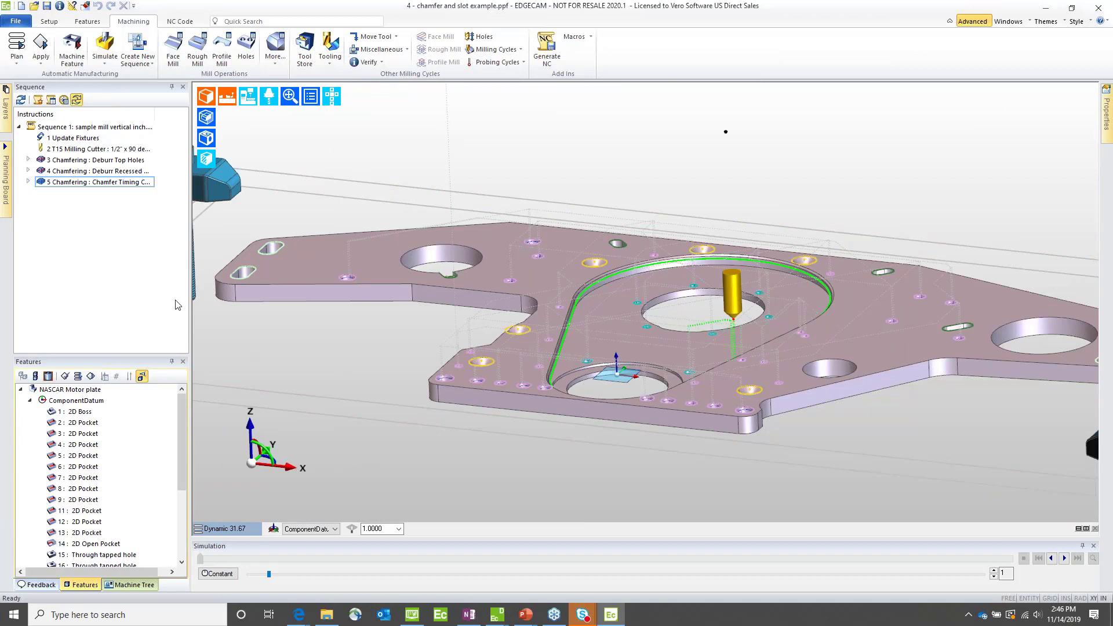
Step: Set Optimise Path to X Lace in the Deburr Top Holes chamfering cycle, reviewing its depth settings along the way
double_click(65, 162)
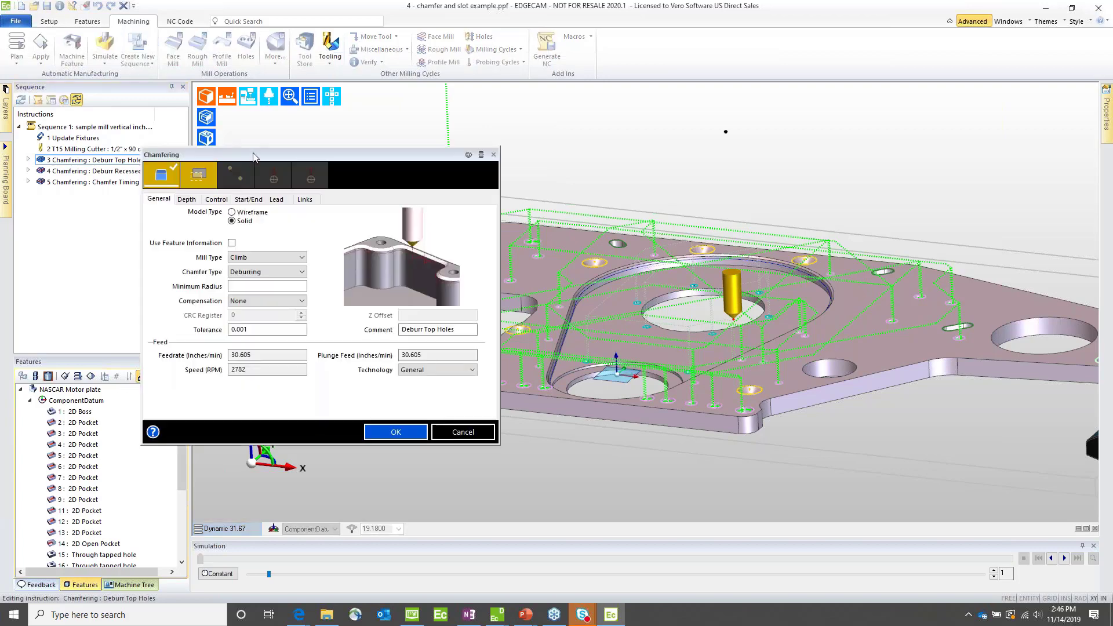
drag(254, 156, 441, 134)
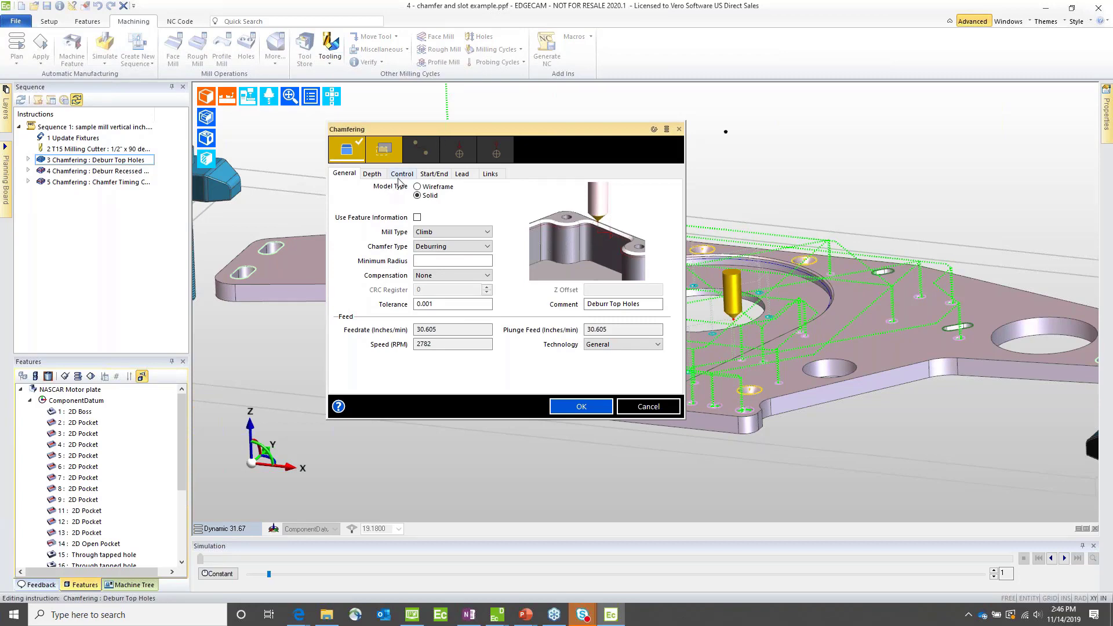
click(372, 174)
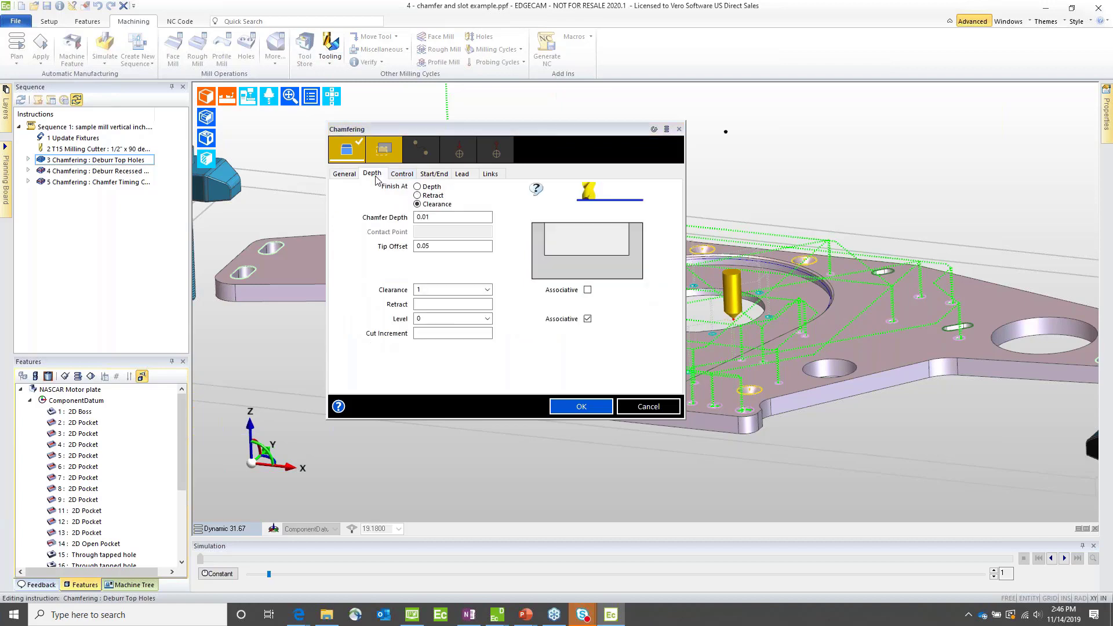
click(431, 334)
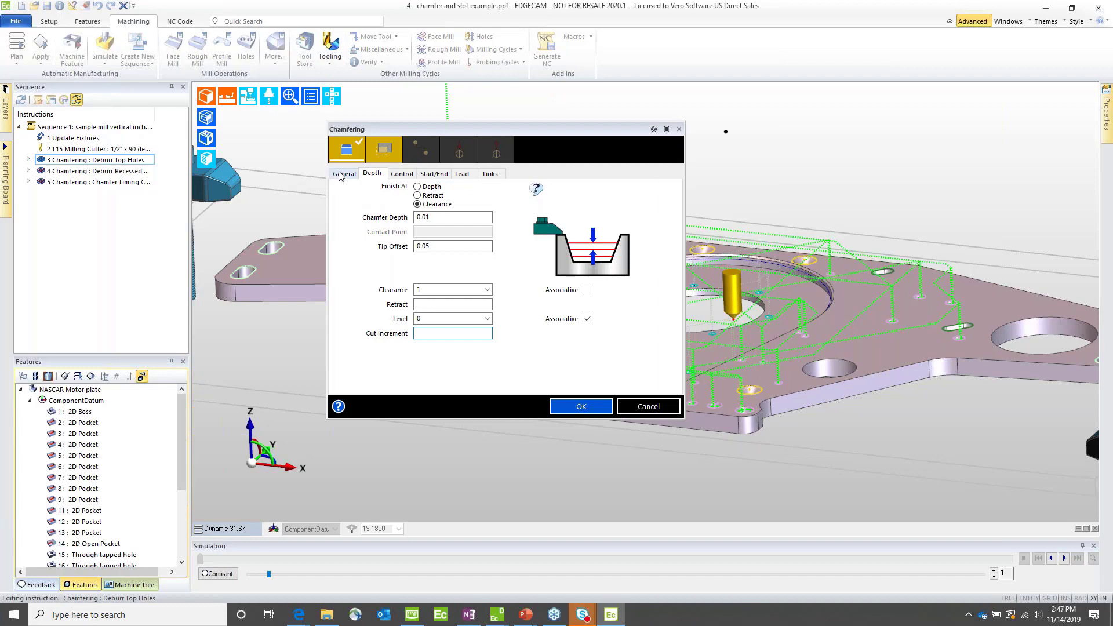
click(400, 174)
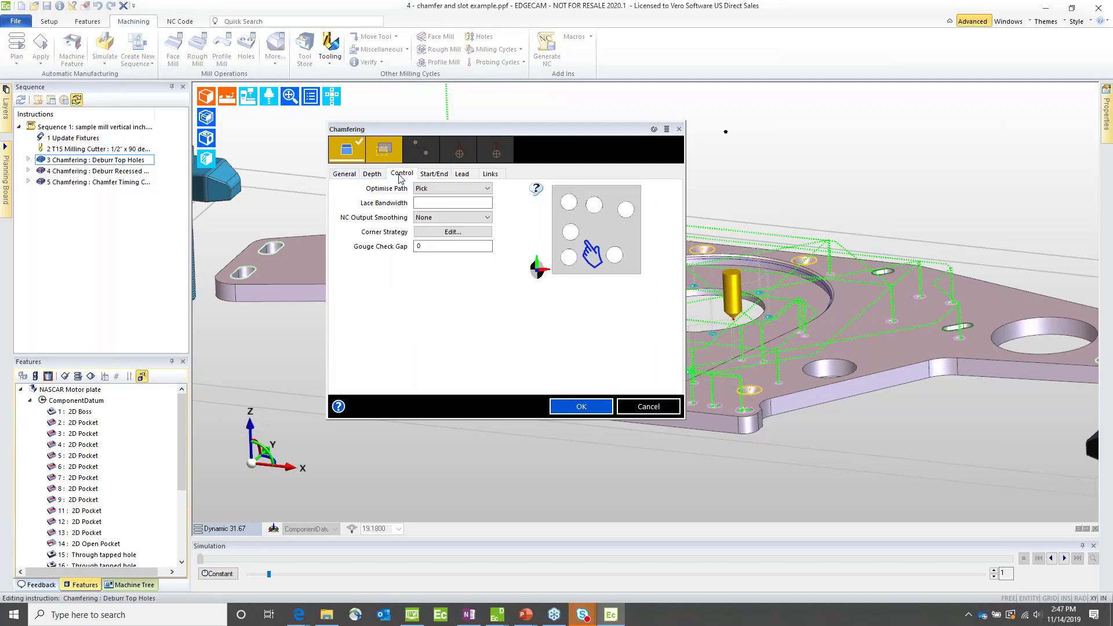
click(428, 189)
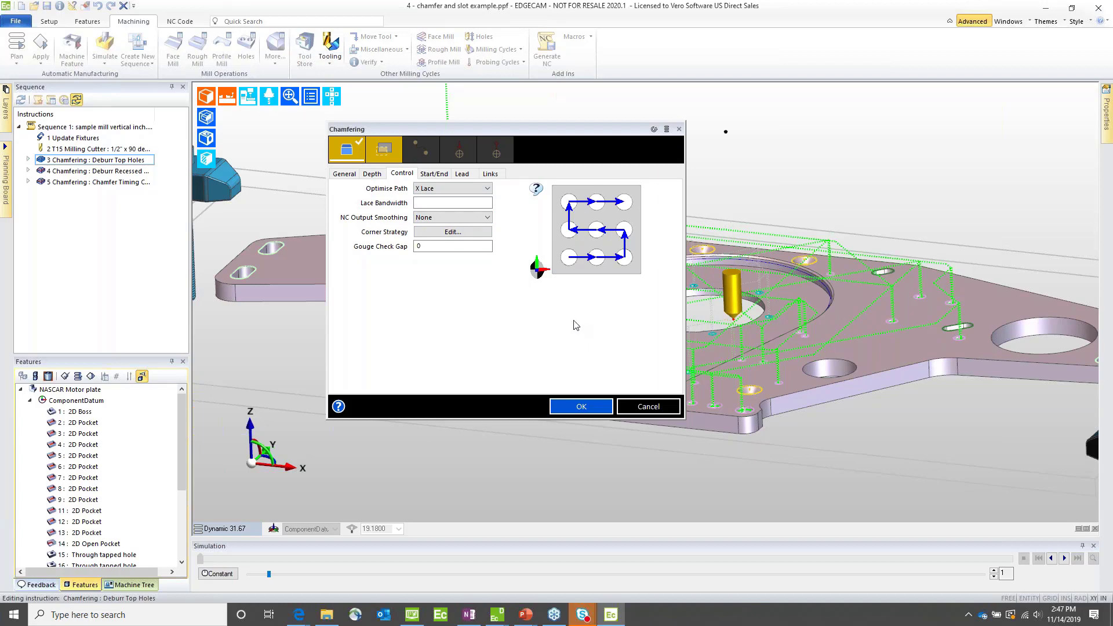
click(581, 406)
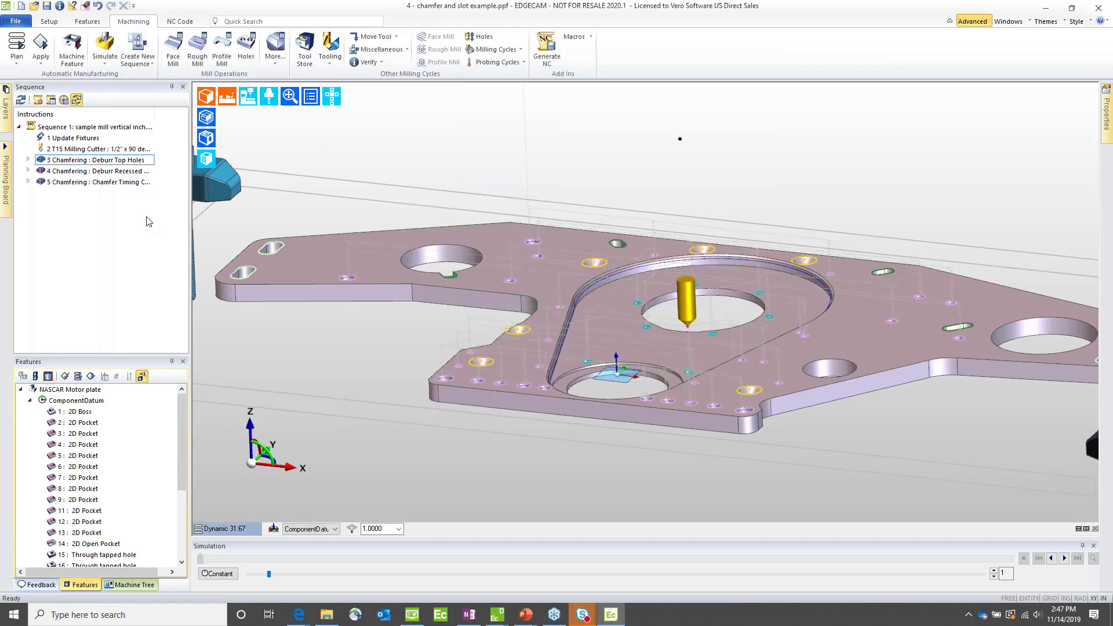
Step: Inspect the X Lace toolpath across the top holes and set the Deburr Top Holes cycle's Lace Bandwidth to 1
click(87, 161)
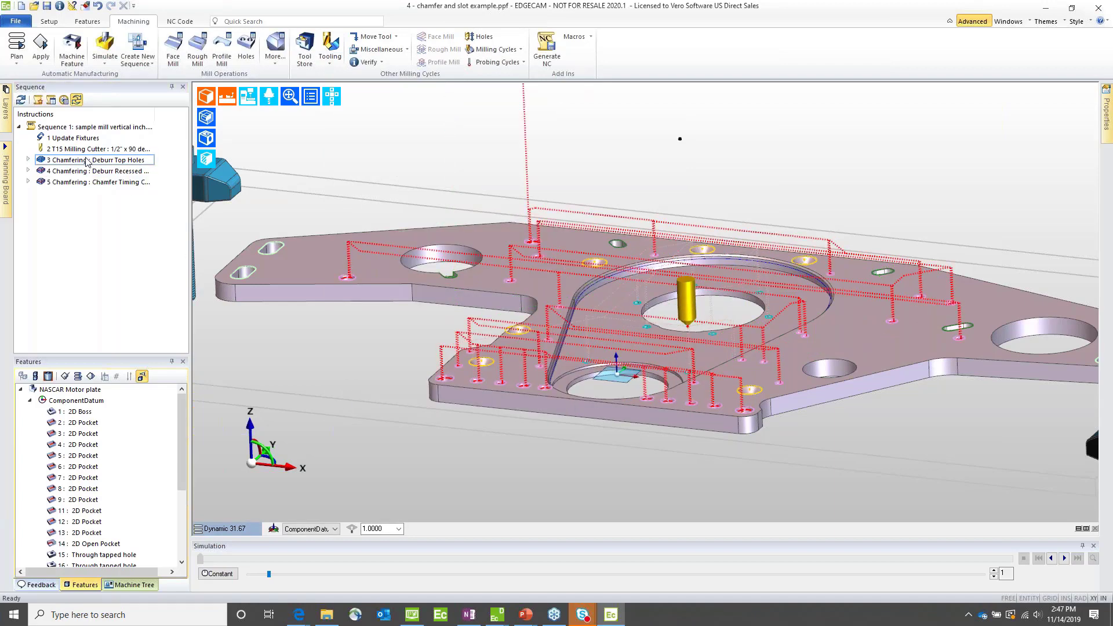
double_click(86, 160)
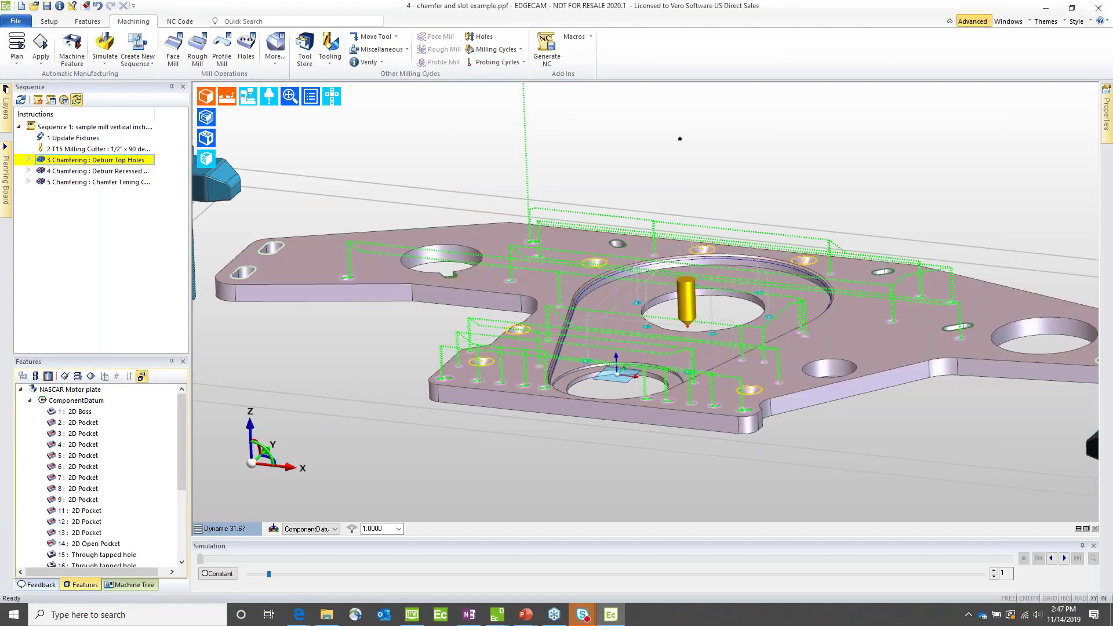
scroll(923, 301, up, 5)
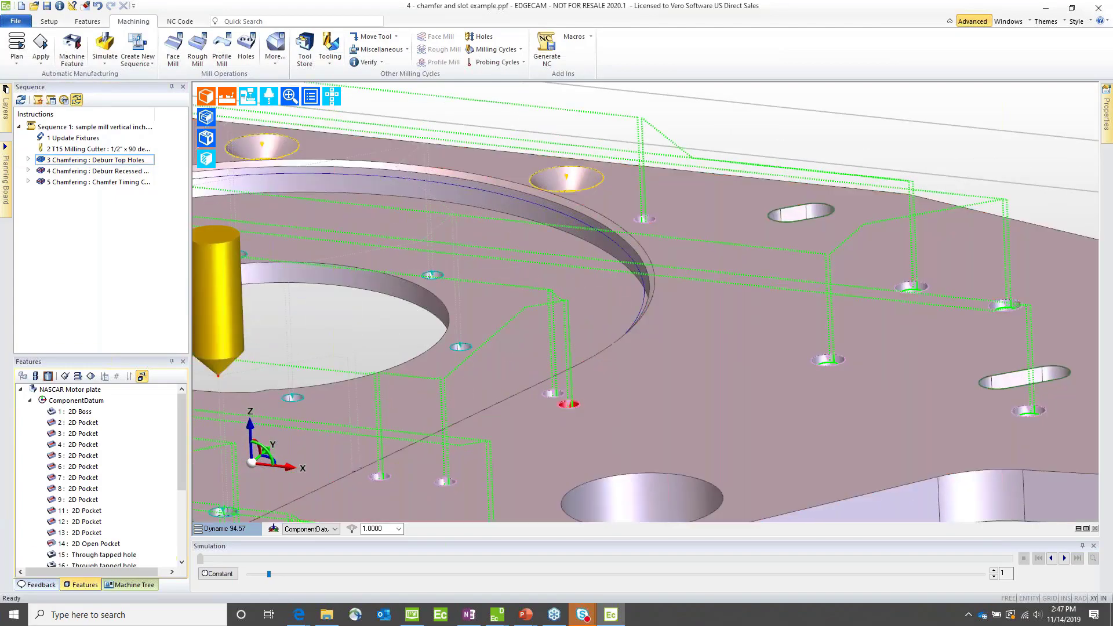
scroll(551, 395, down, 2)
scroll(595, 405, down, 4)
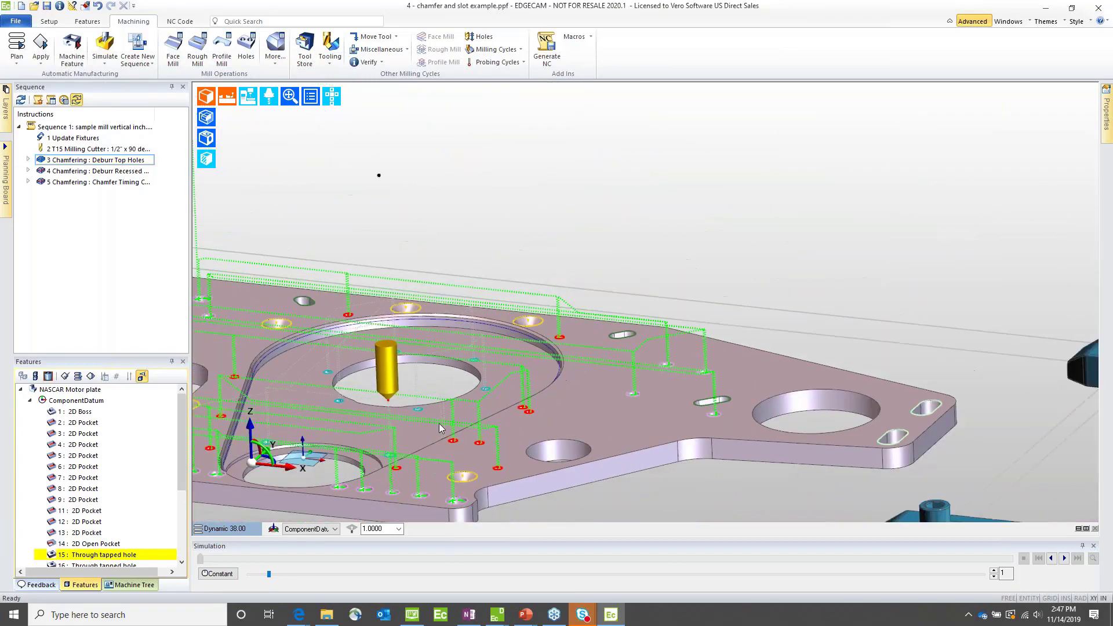
middle_drag(594, 405, 663, 416)
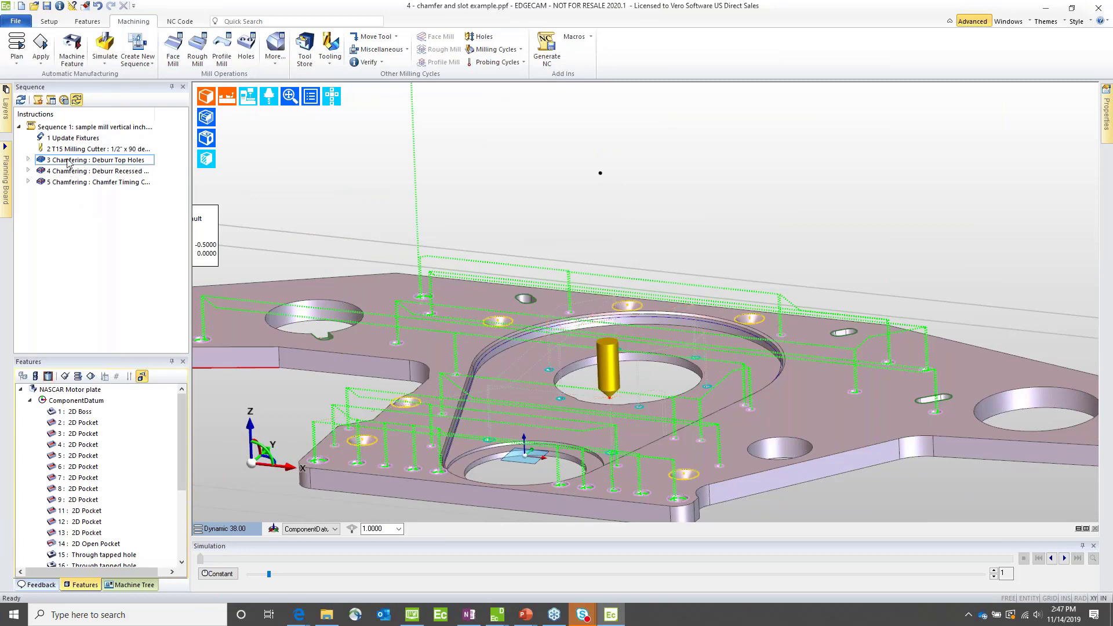
double_click(95, 160)
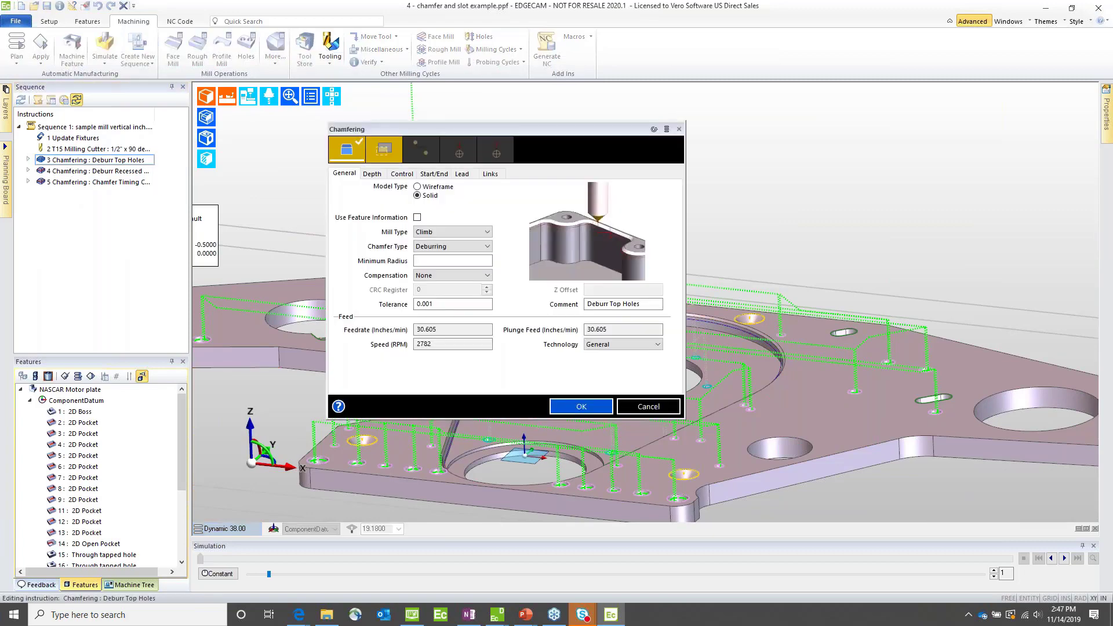
click(401, 174)
click(432, 203)
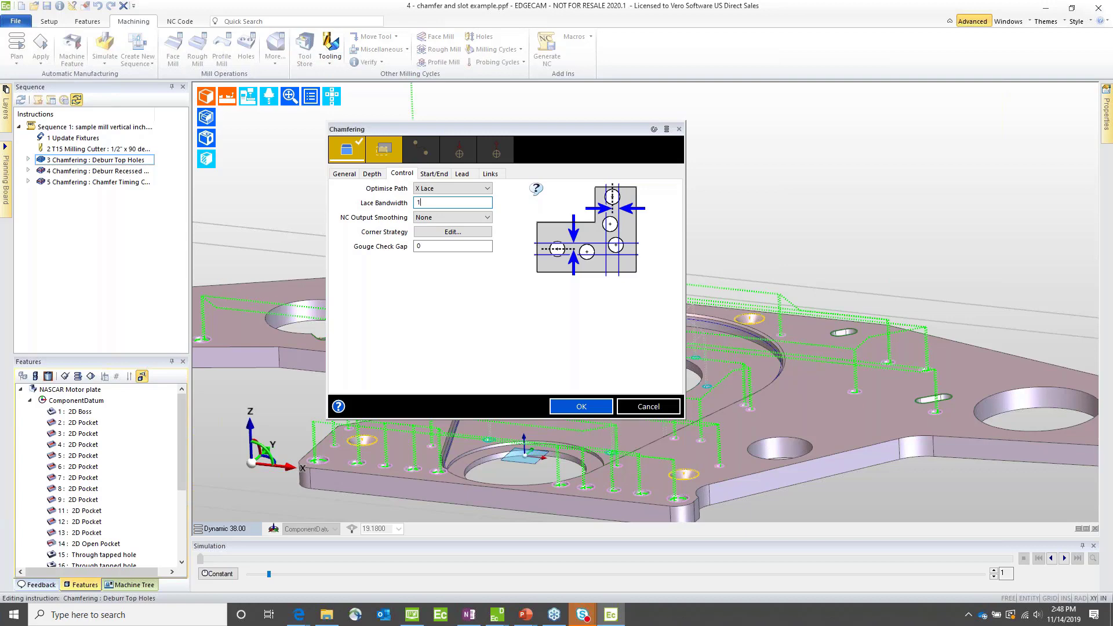
text(1)
click(579, 407)
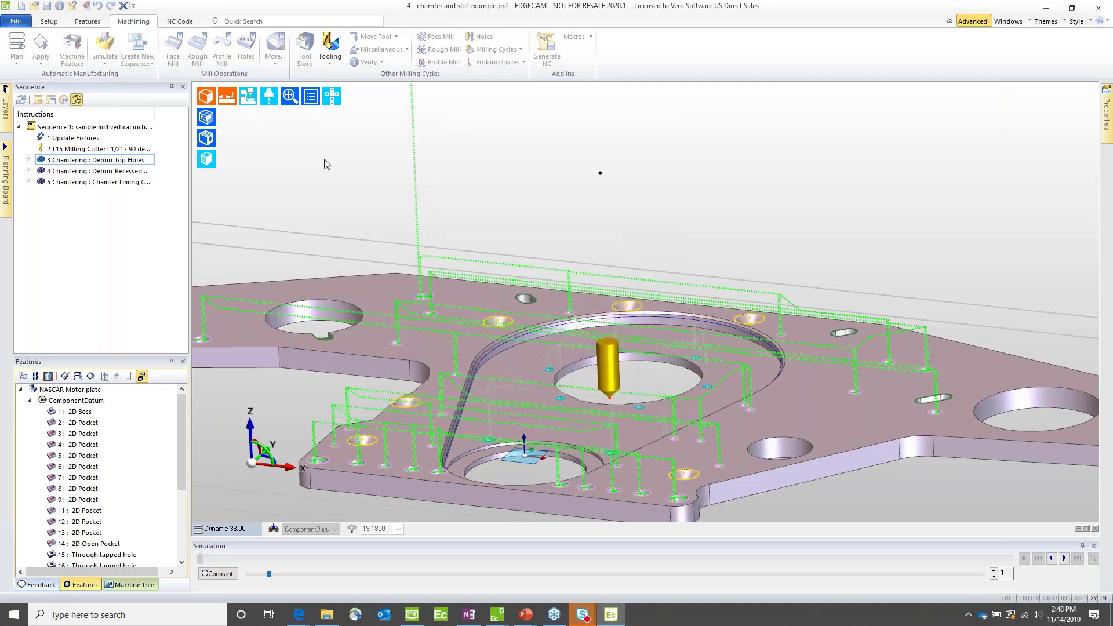
Step: Compare the Deburr Top Holes toolpath before and after the lace bandwidth change using undo and redo
click(87, 161)
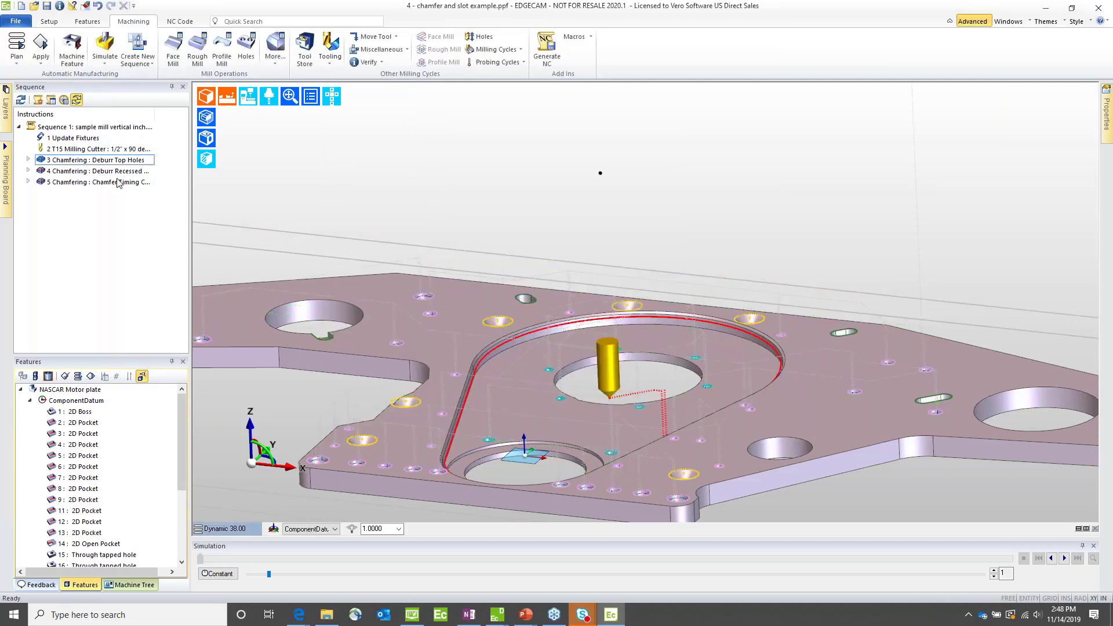
double_click(87, 162)
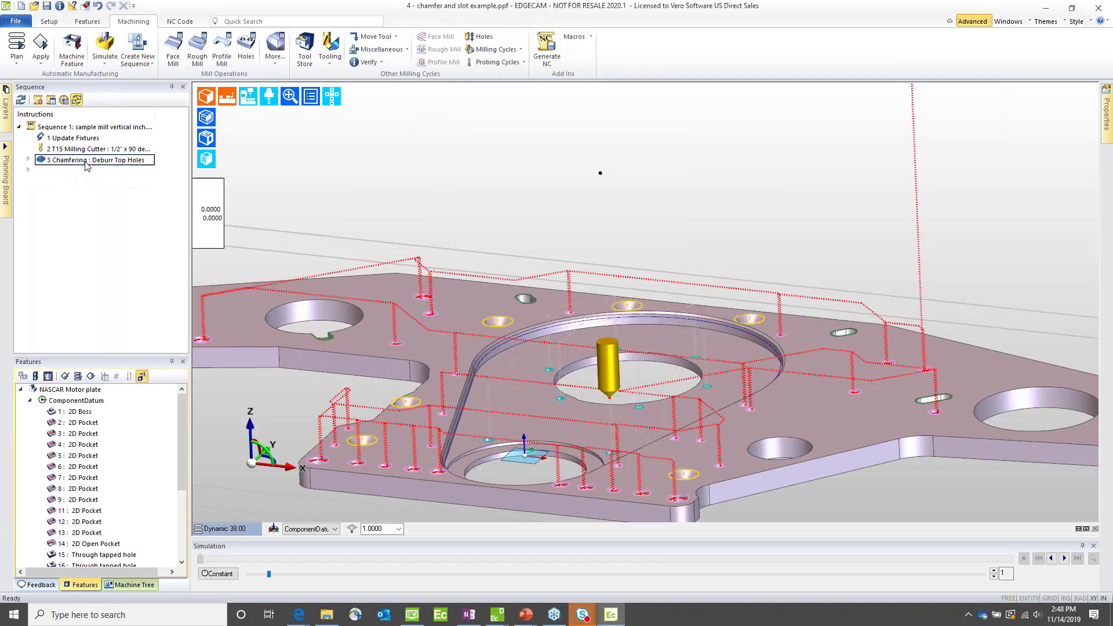
scroll(642, 218, down, 3)
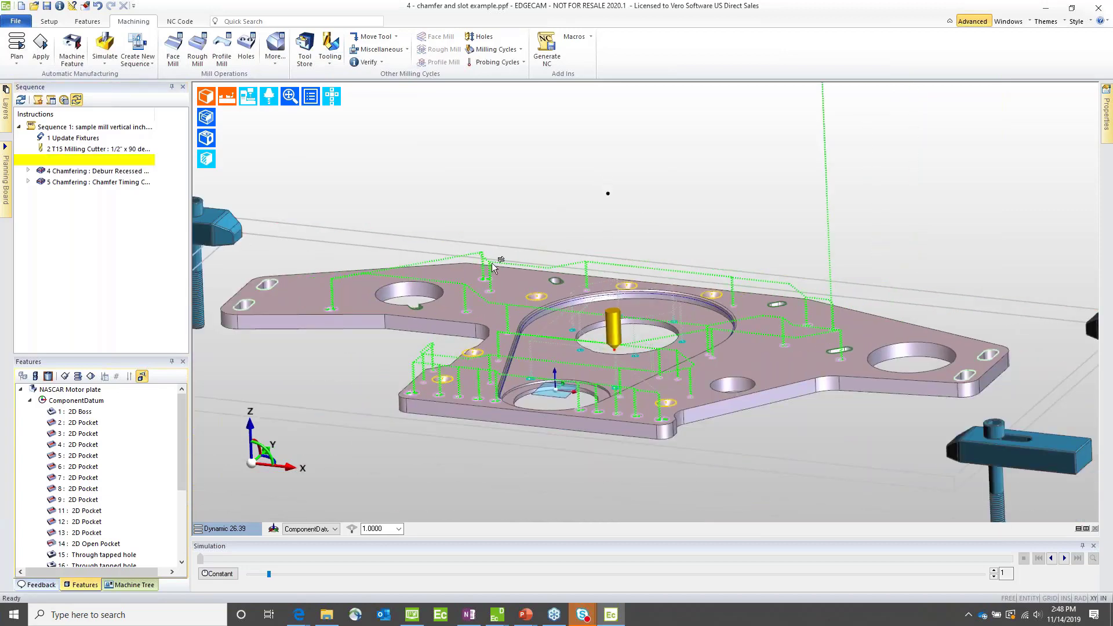
click(99, 7)
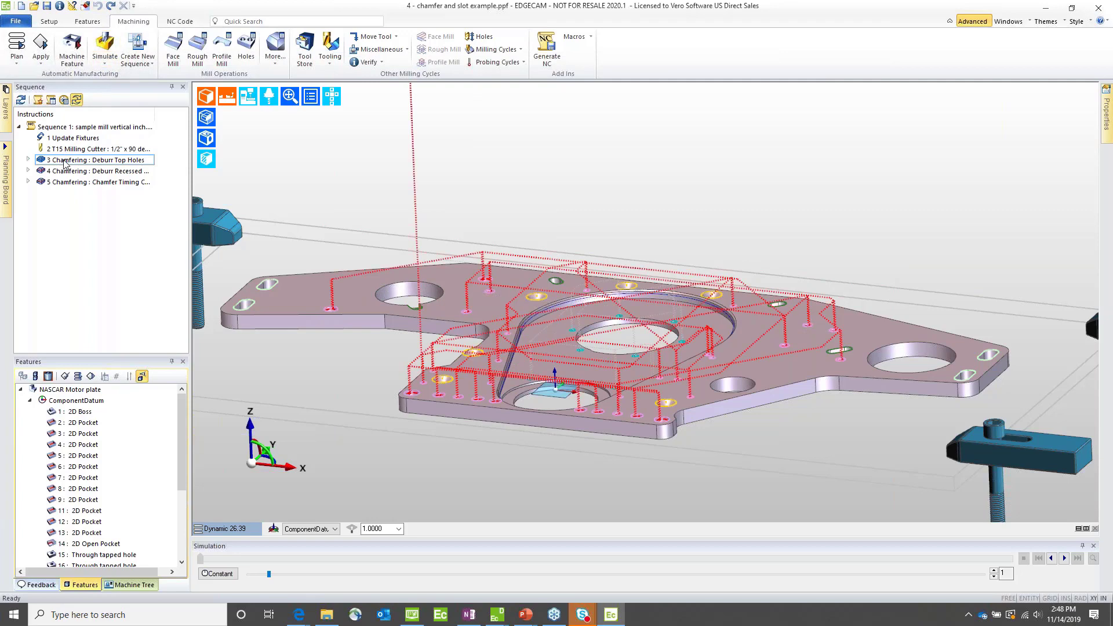
click(111, 7)
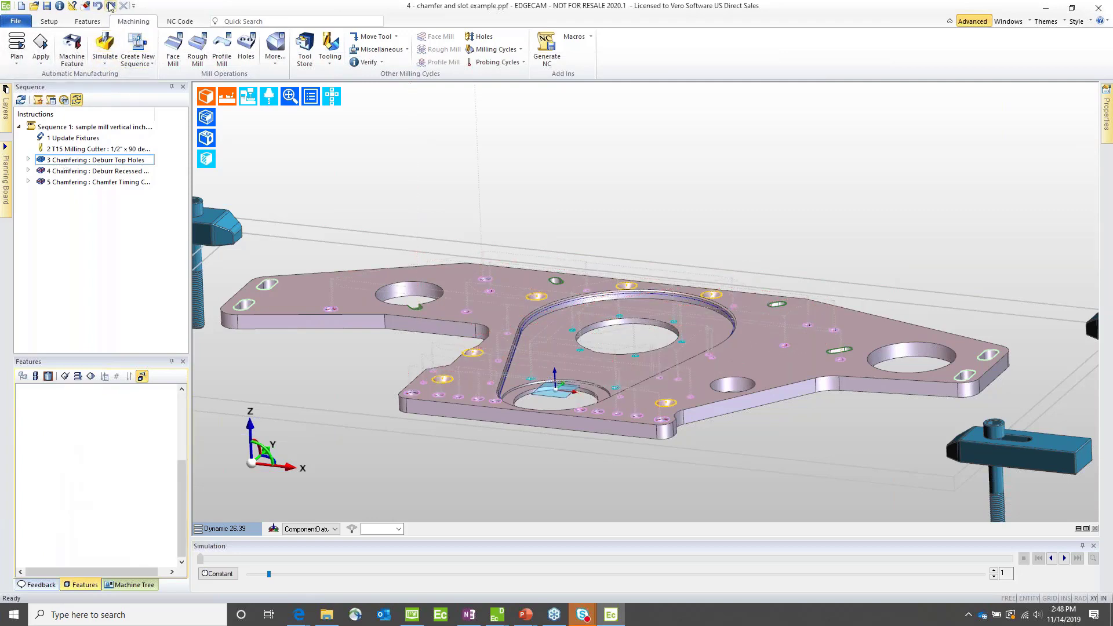
Step: Set Optimise Path to Closest Next in the Deburr Recessed Holes chamfering cycle and check the regenerated toolpath
double_click(84, 173)
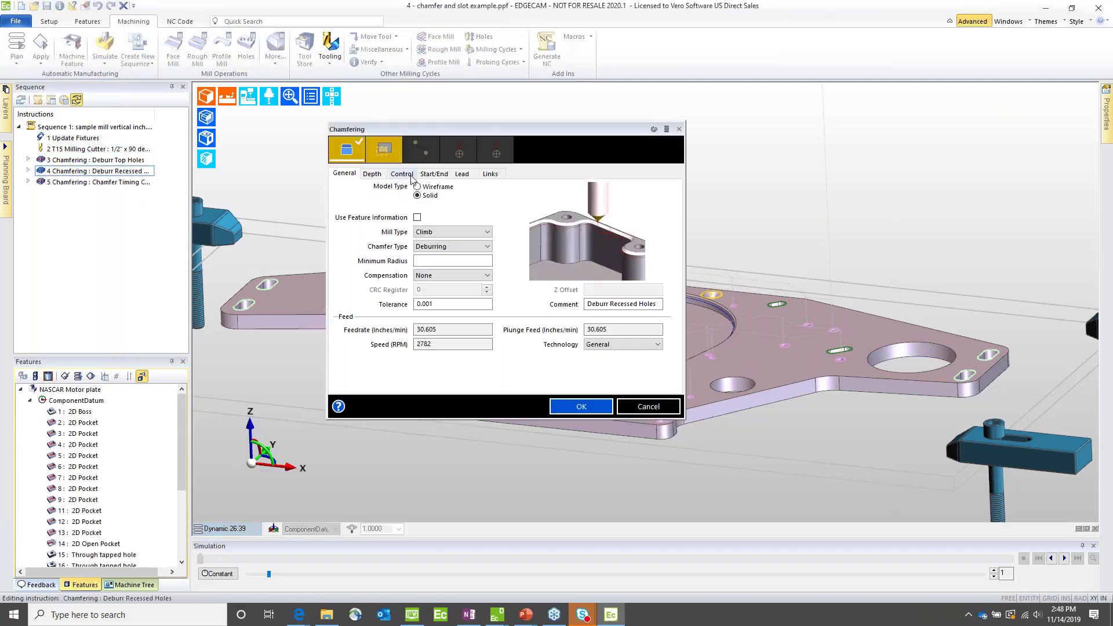
click(403, 174)
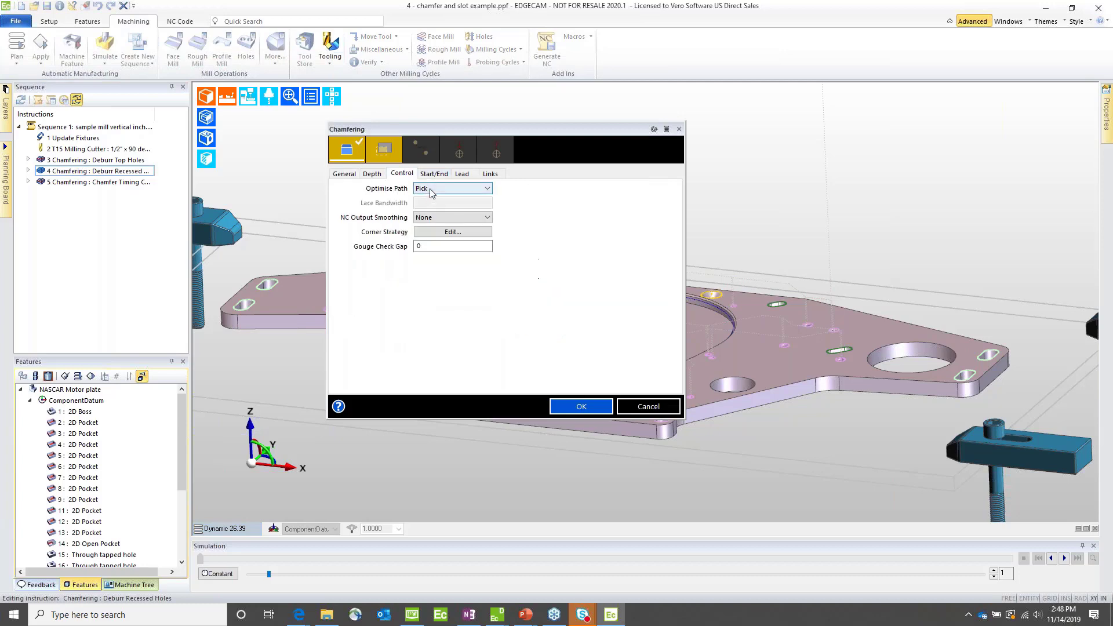
click(430, 190)
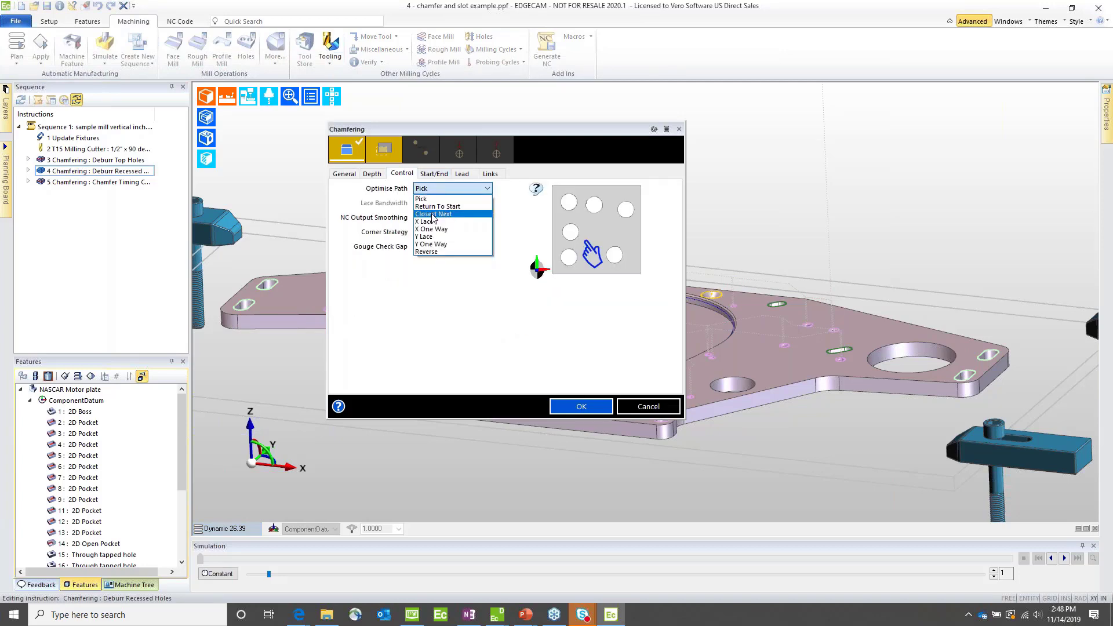
click(432, 214)
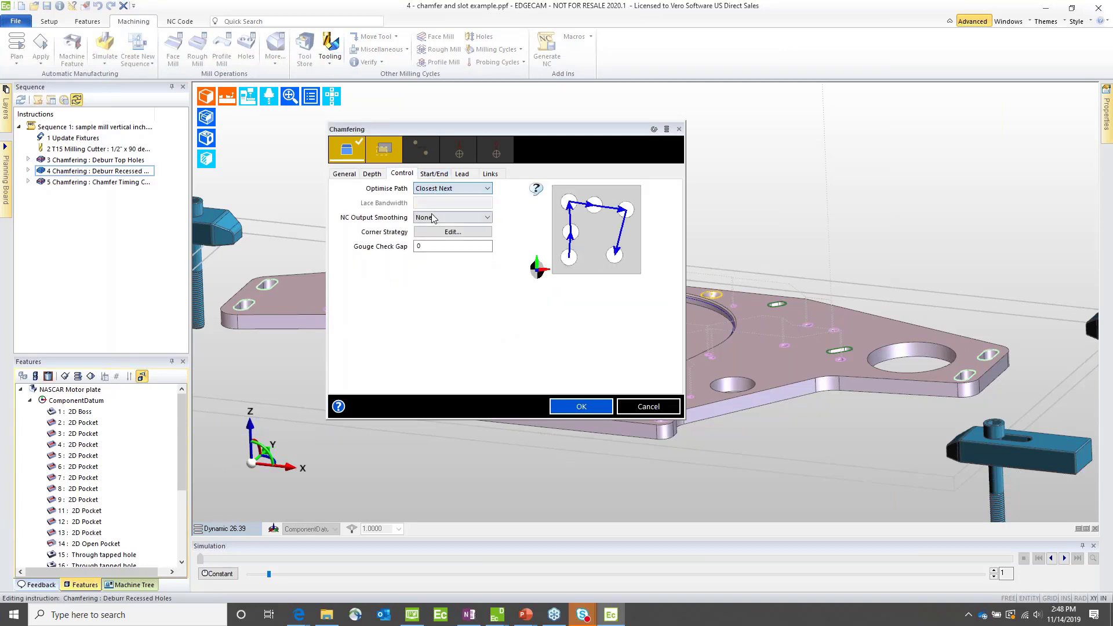
click(580, 406)
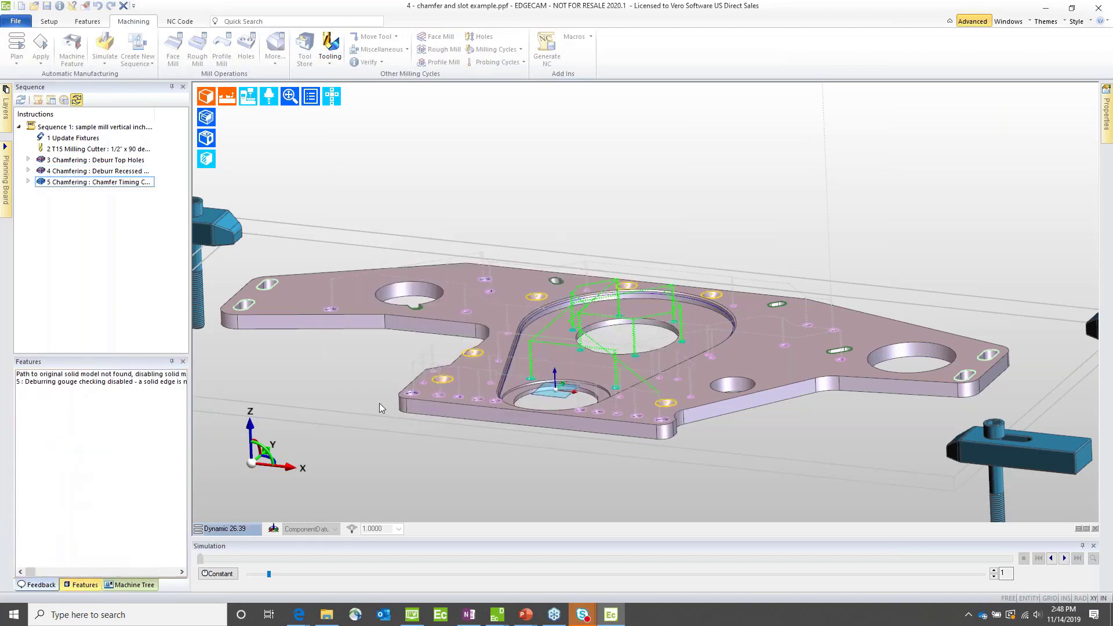
key(Up)
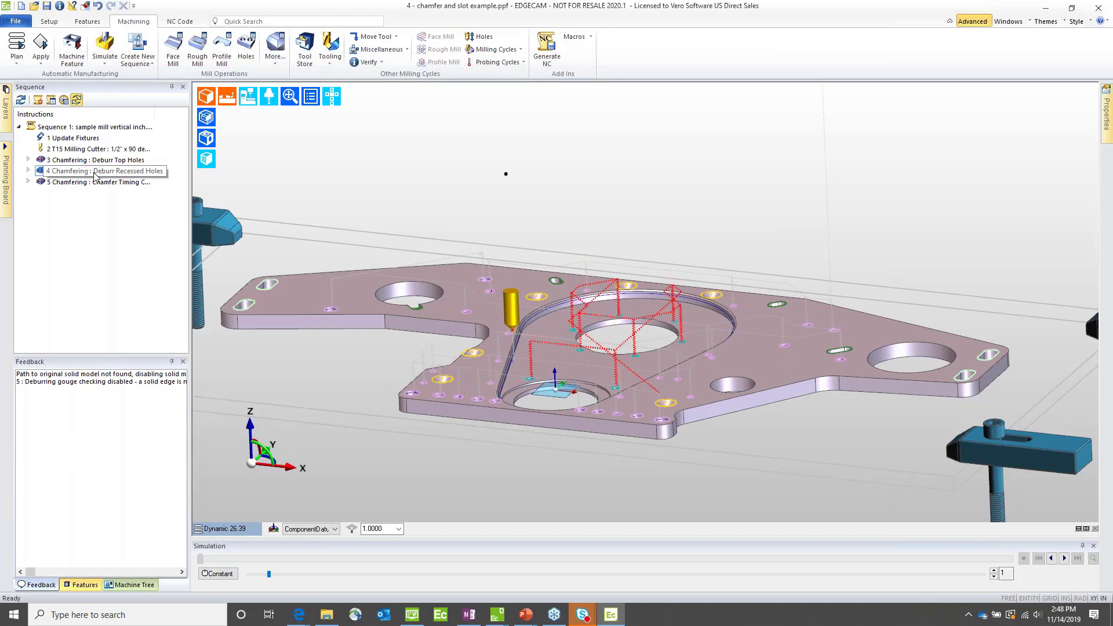
Step: Enter a Cut Increment in the Chamfer Timing Chain Pocket cycle and regenerate the pocket edge toolpath
key(Down)
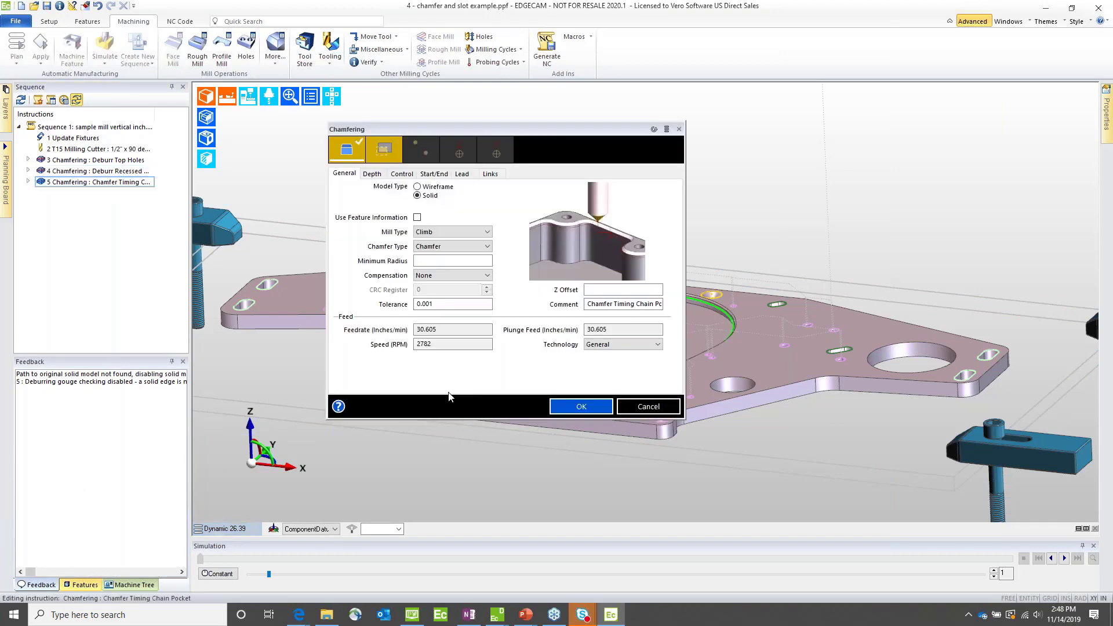
click(603, 290)
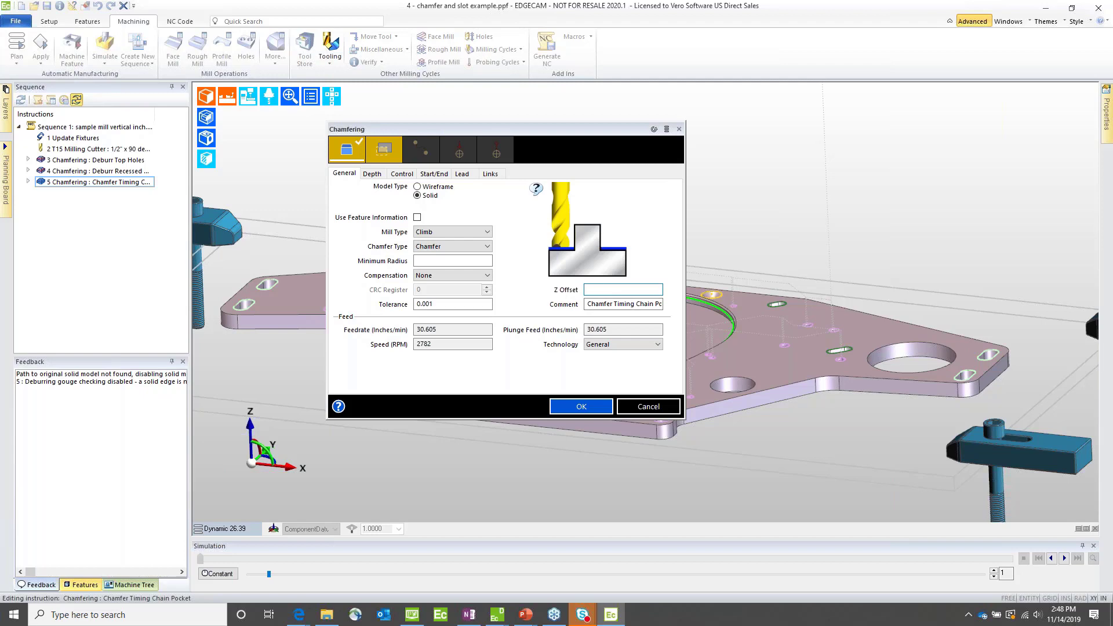
click(378, 175)
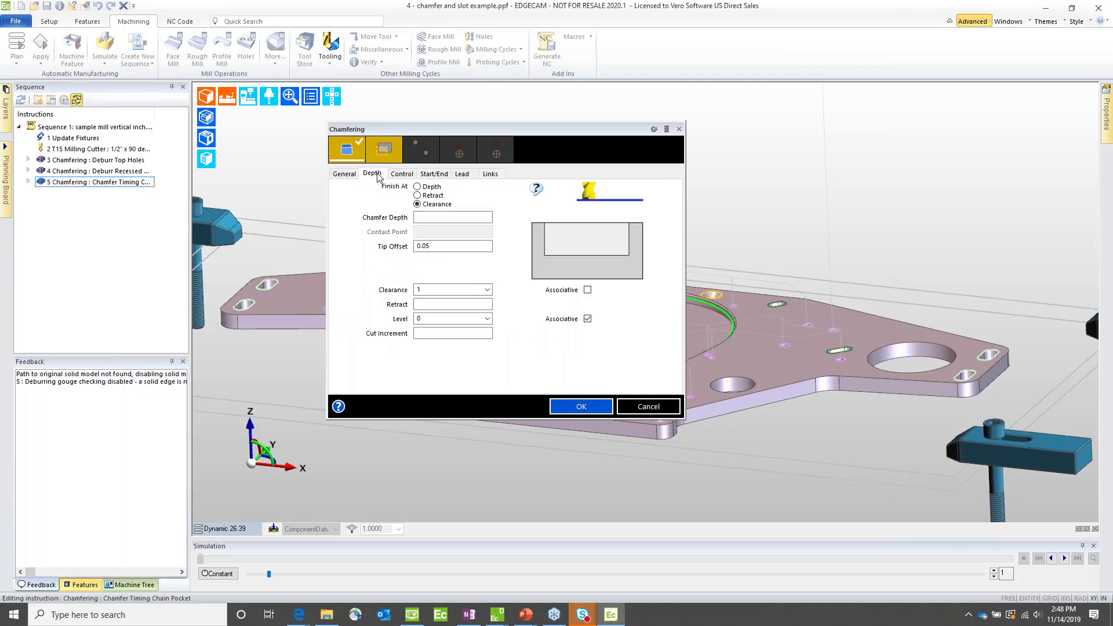
click(435, 335)
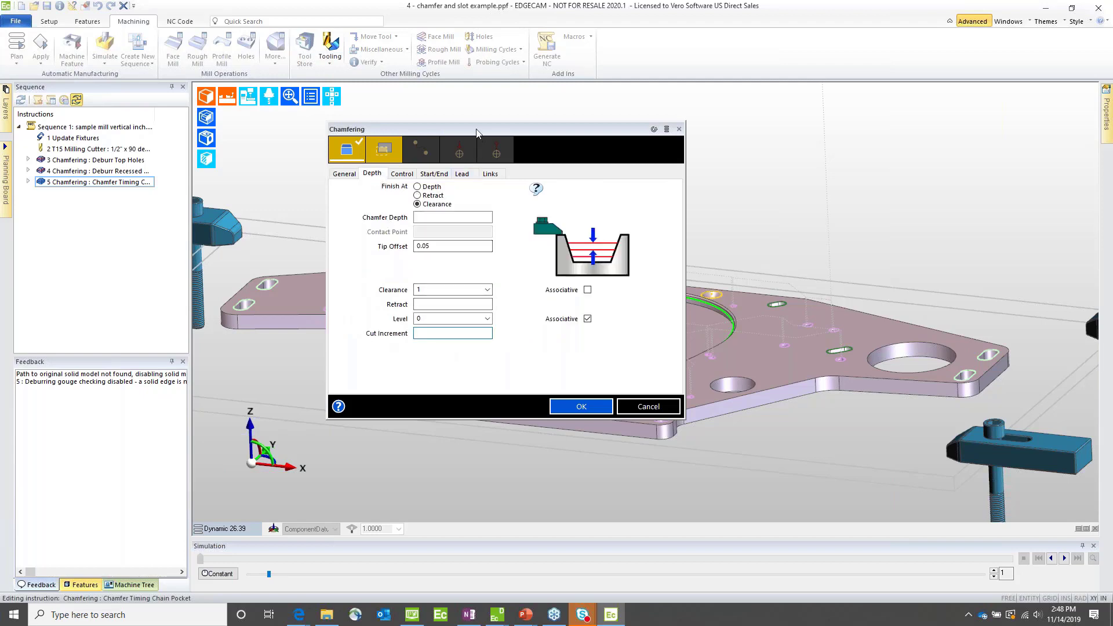
drag(503, 129, 748, 115)
scroll(505, 373, up, 8)
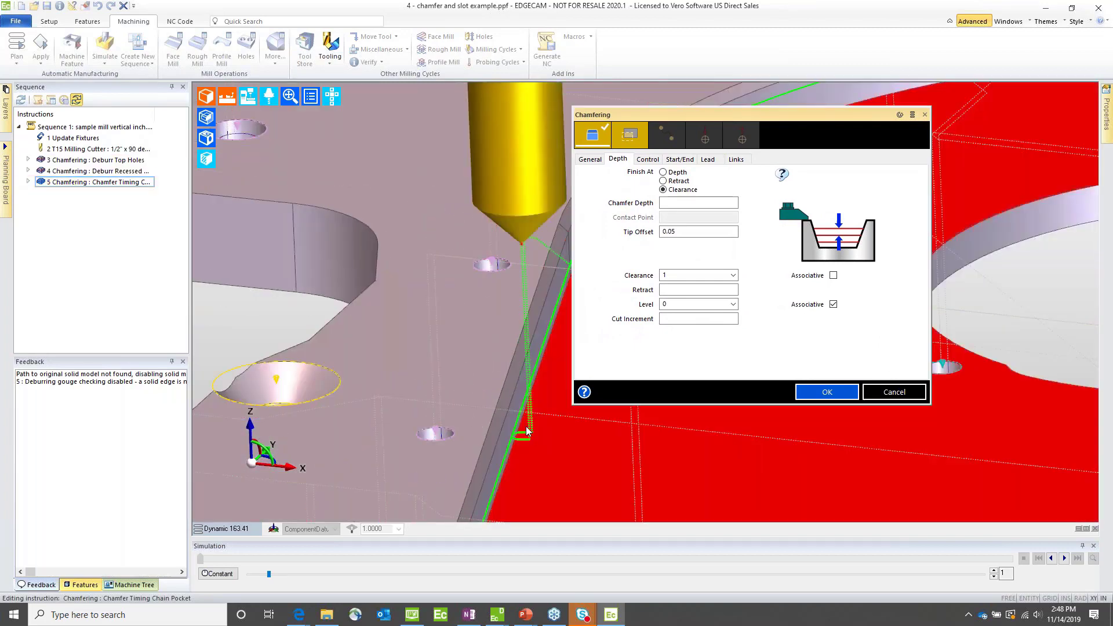
click(671, 320)
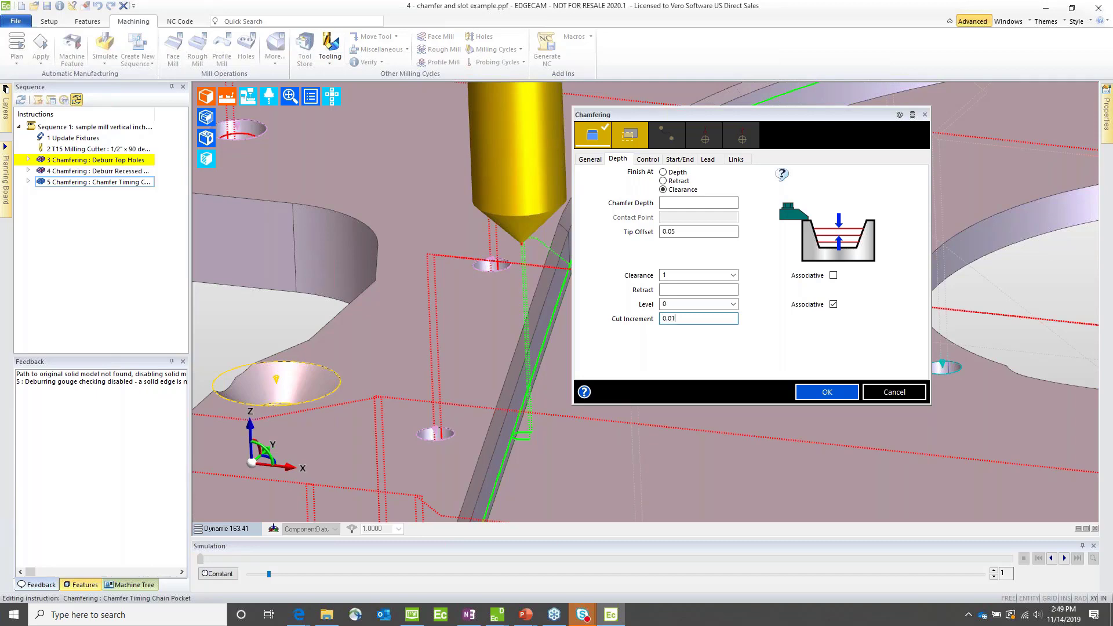
key(Return)
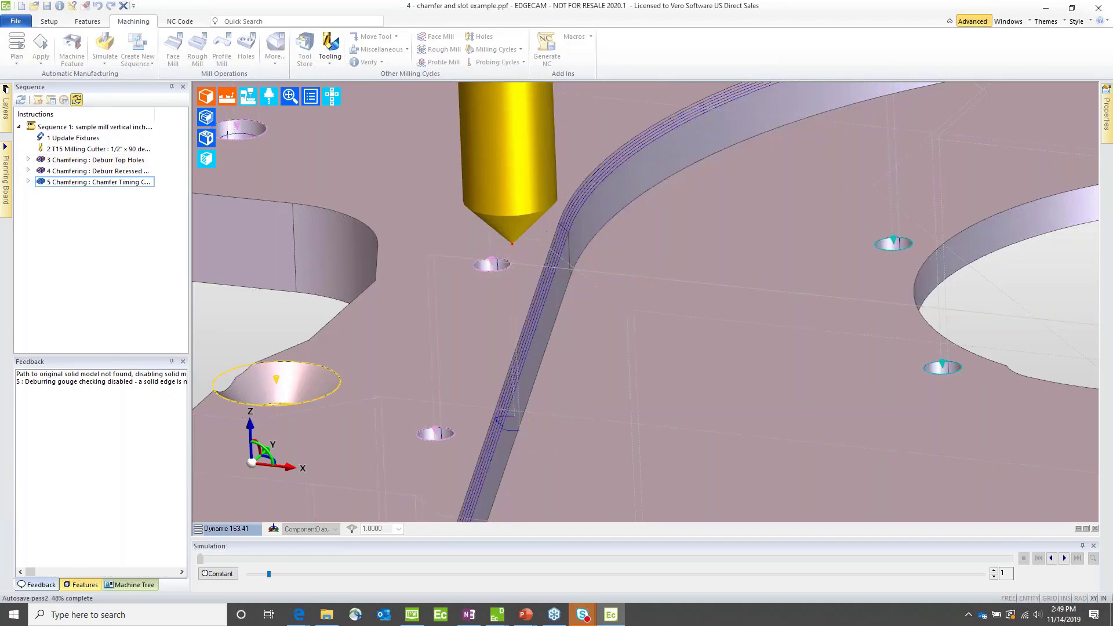
Step: Edit the Chamfer Timing Chain Pocket cycle and turn off Apply to Long Link Only for its lead-in moves
scroll(493, 434, up, 8)
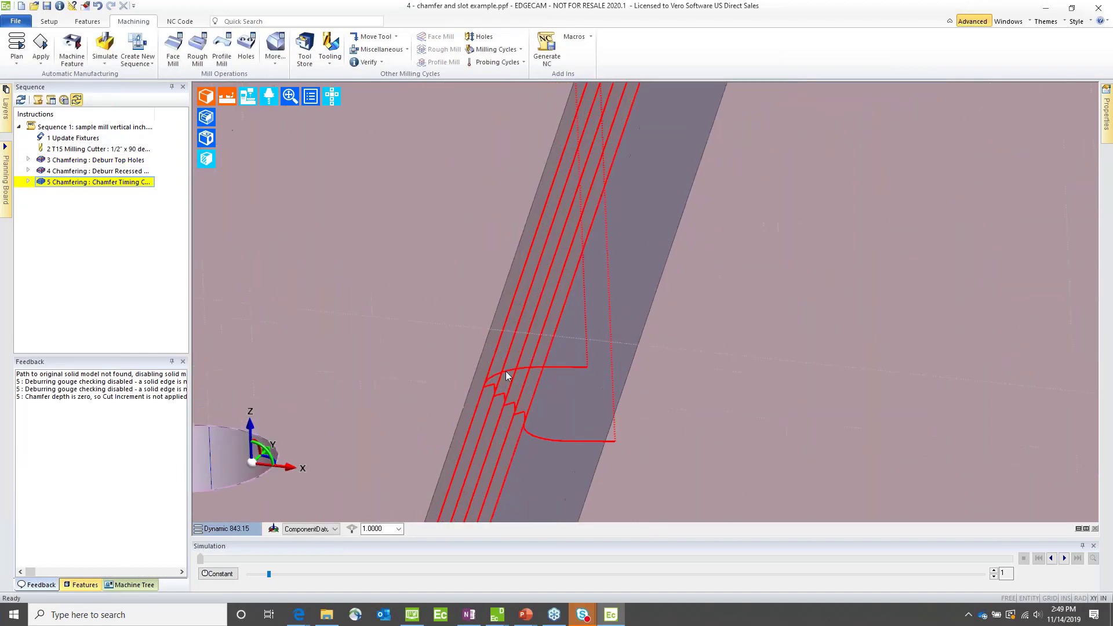
mouse_move(528, 370)
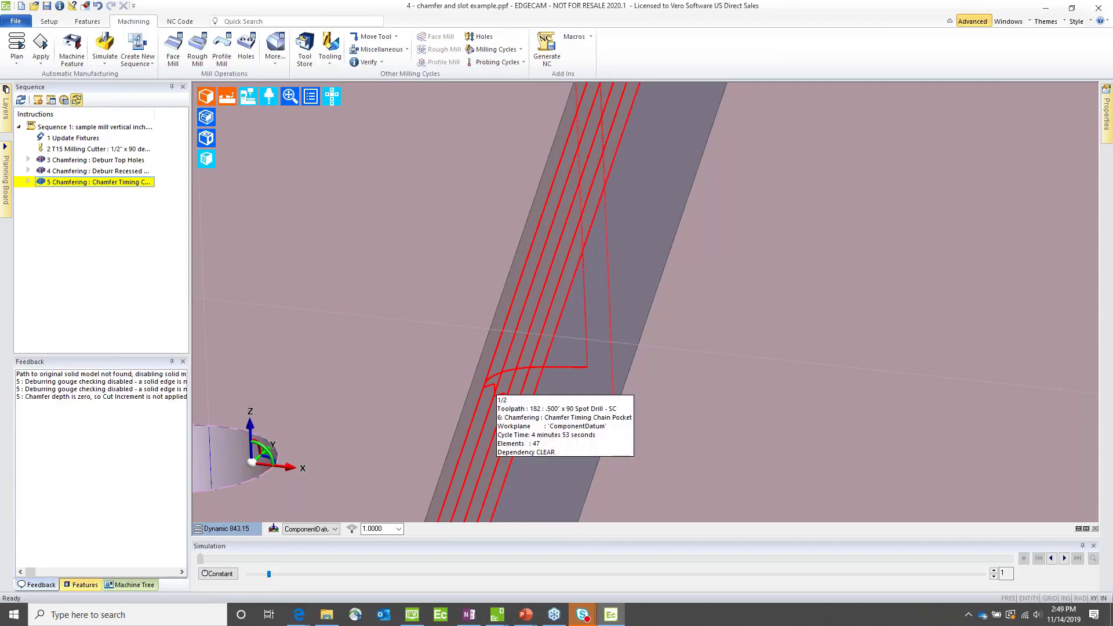
click(575, 367)
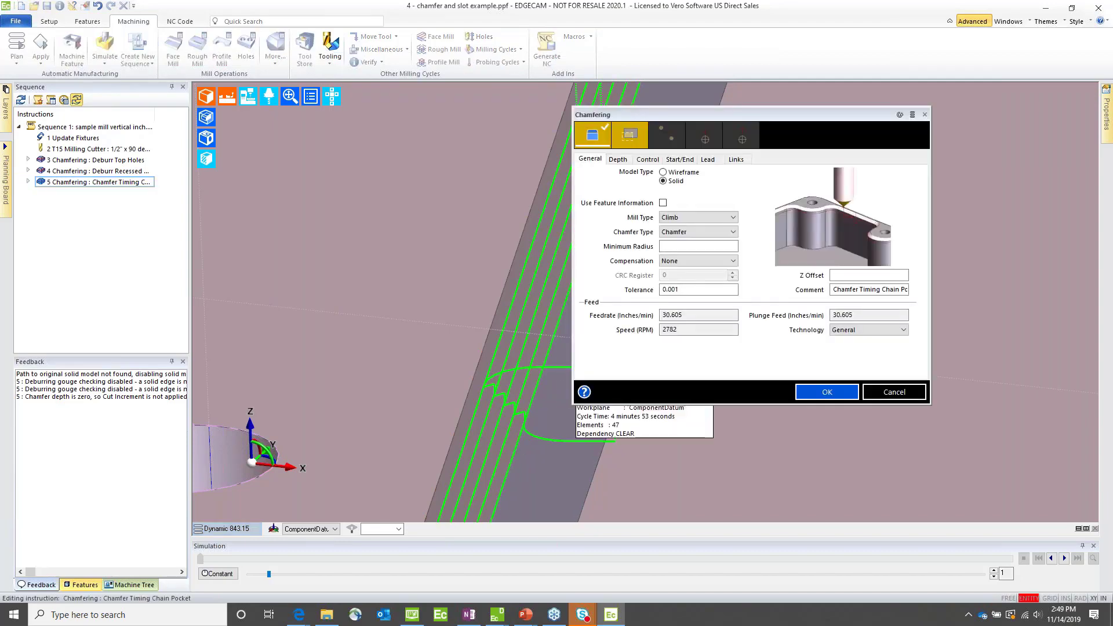
click(708, 161)
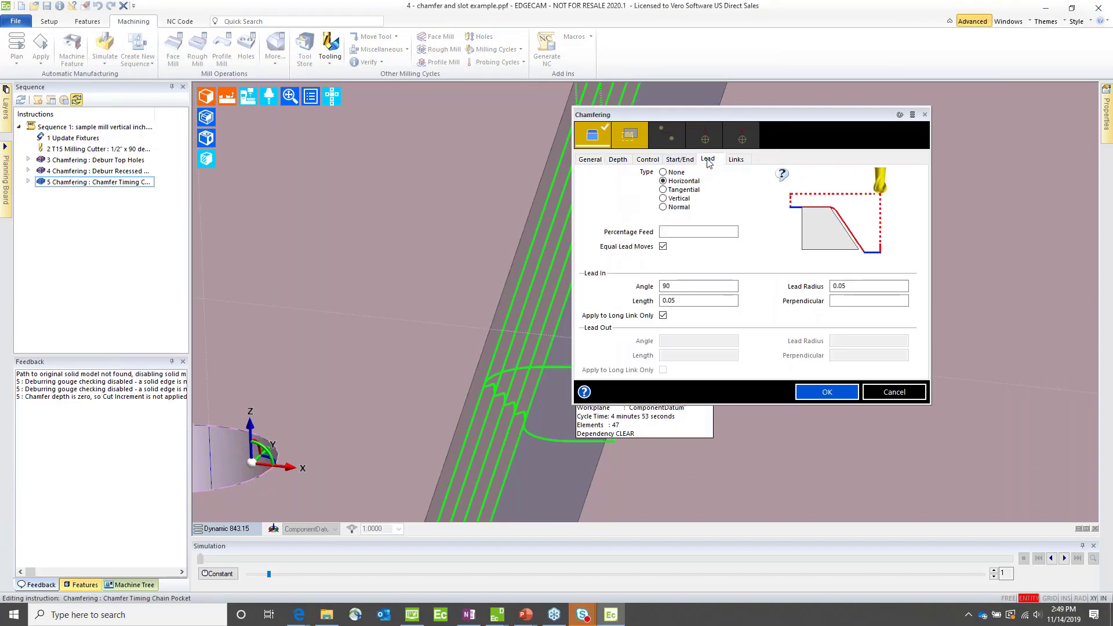
click(663, 316)
Step: Set the Chamfer Timing Chain Pocket cycle's Short Link Distance to 0.005 and regenerate the toolpath
click(736, 160)
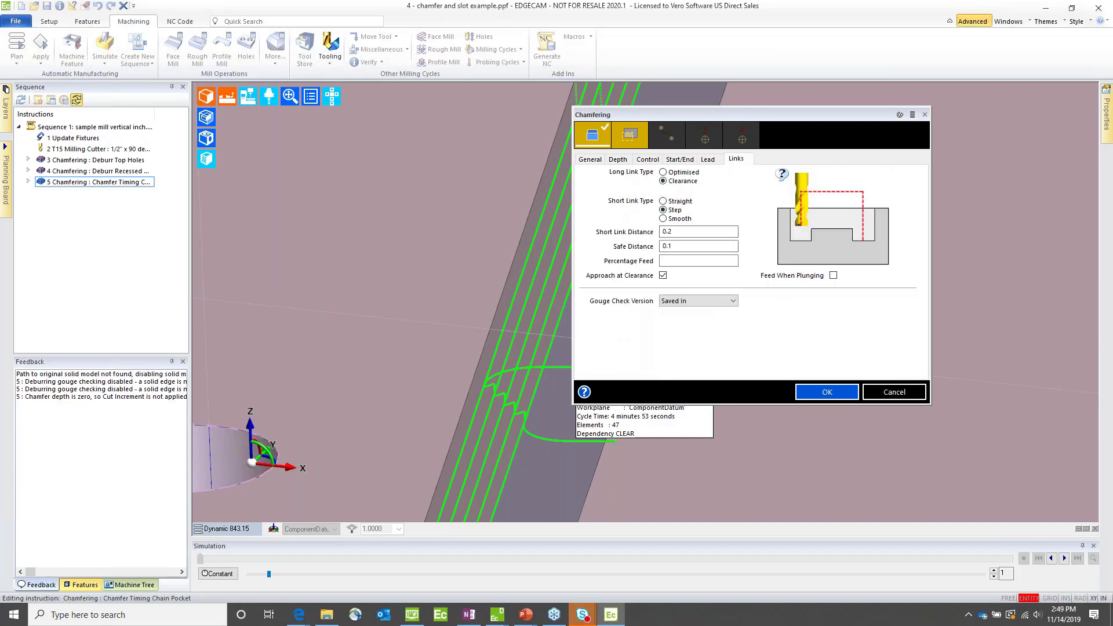
click(682, 231)
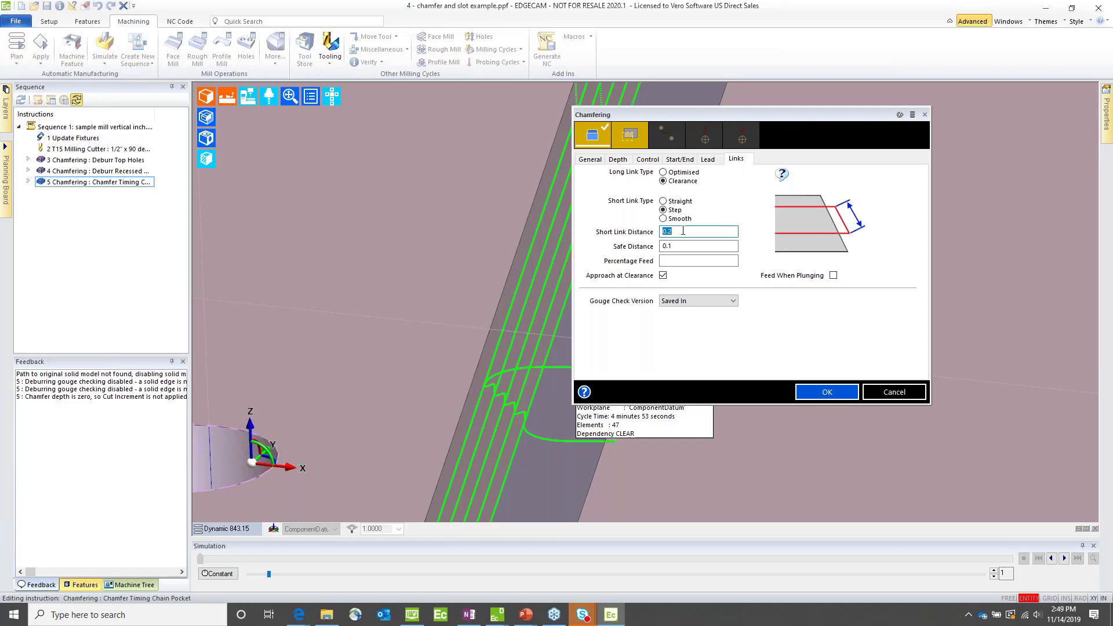
text(0.00)
key(Return)
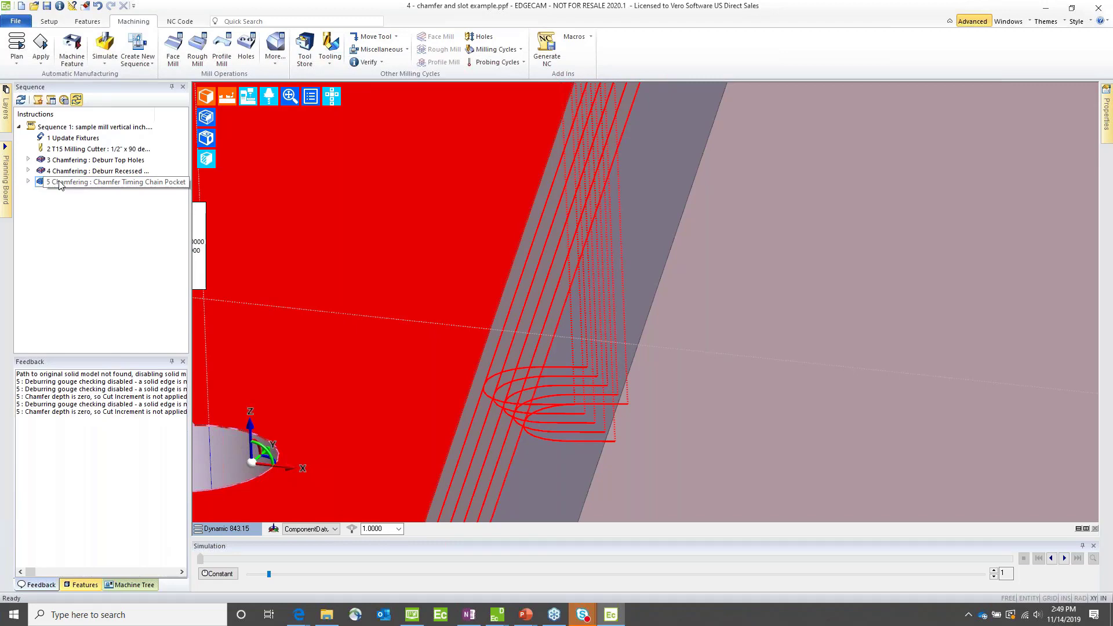
Step: Enter a larger Short Link Distance in the Chamfer Timing Chain Pocket cycle and regenerate the toolpath
double_click(60, 182)
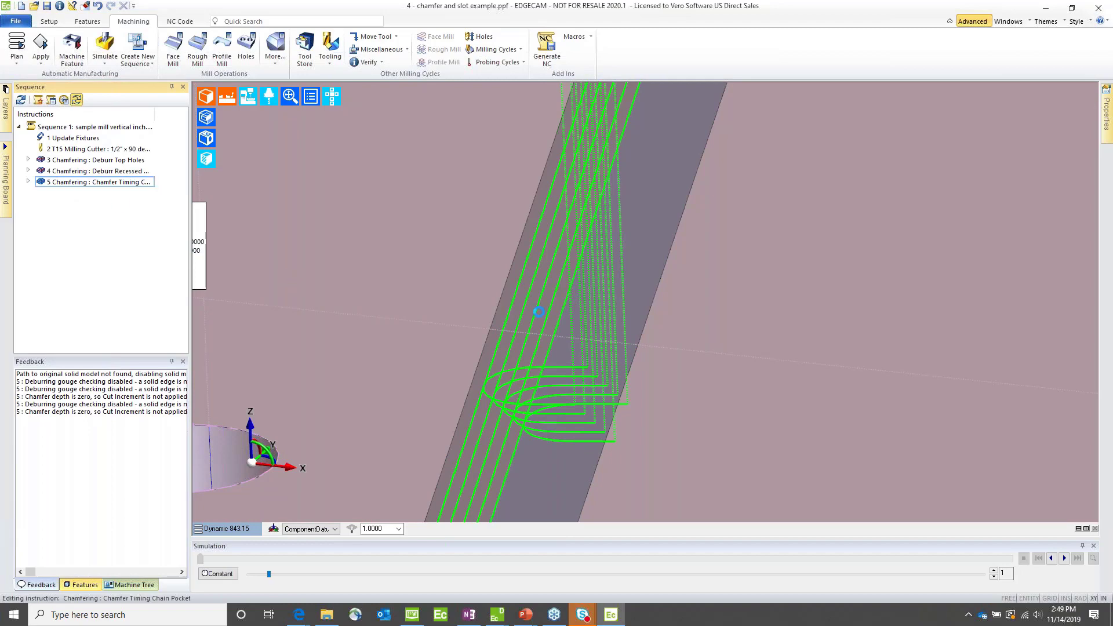
click(735, 160)
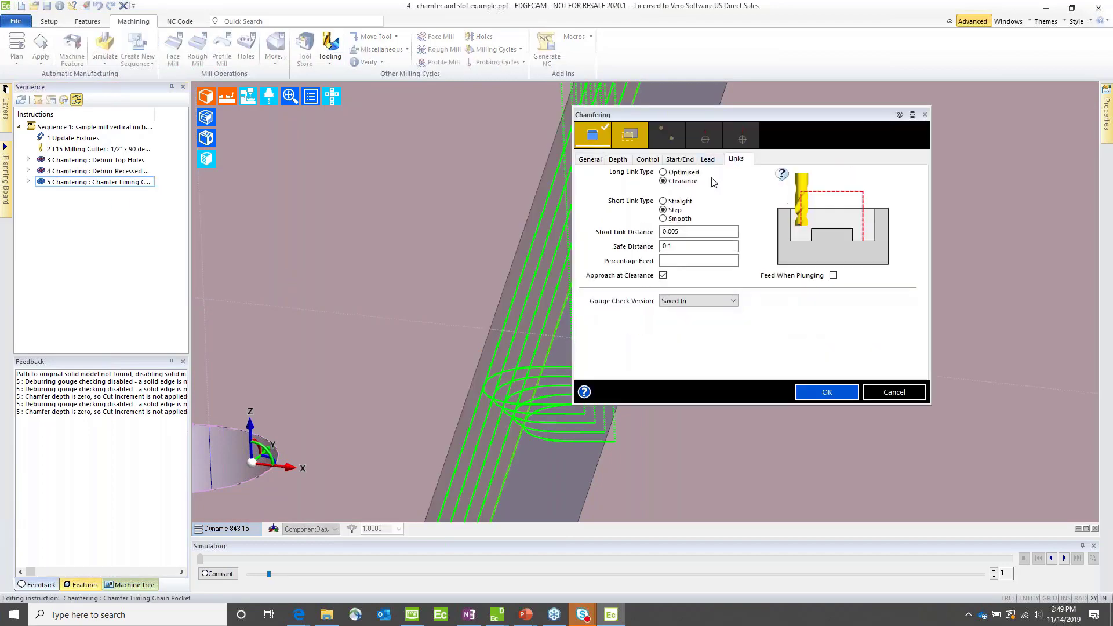
double_click(692, 231)
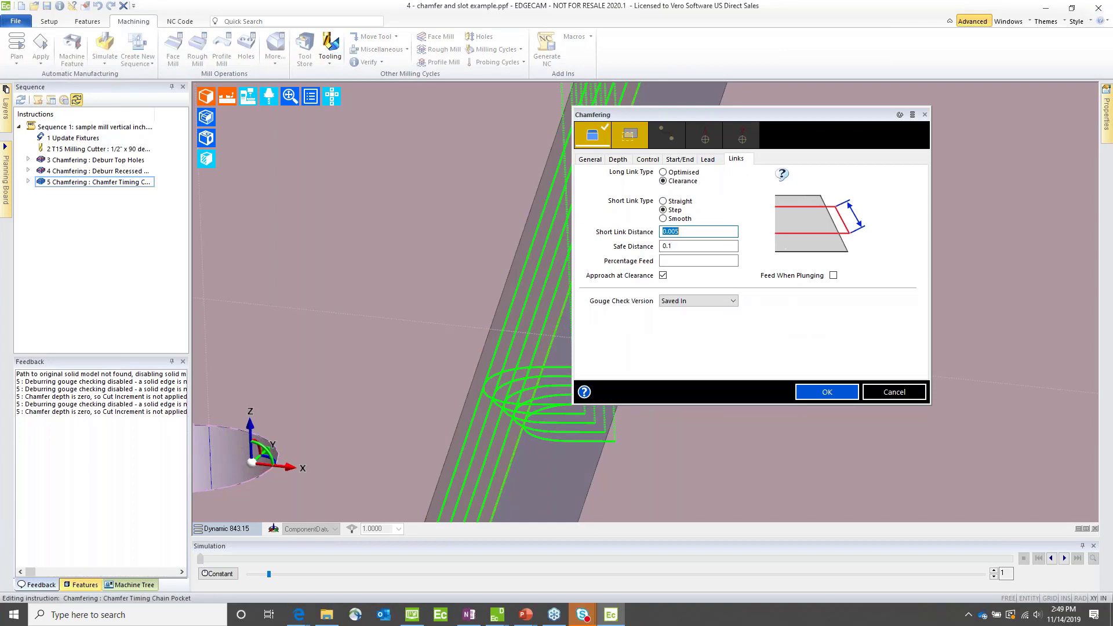
text(0.2)
key(Return)
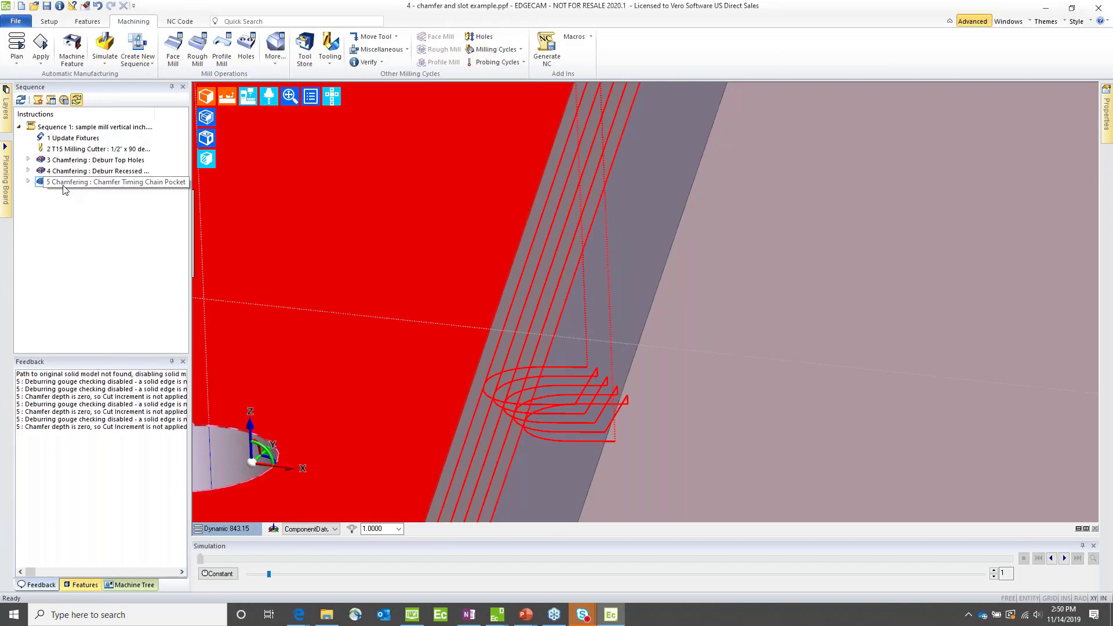
click(63, 185)
Step: Set the Plunge Point of the Deburr Top Holes chamfering cycle to Centre of Area and regenerate its toolpath
scroll(669, 383, down, 5)
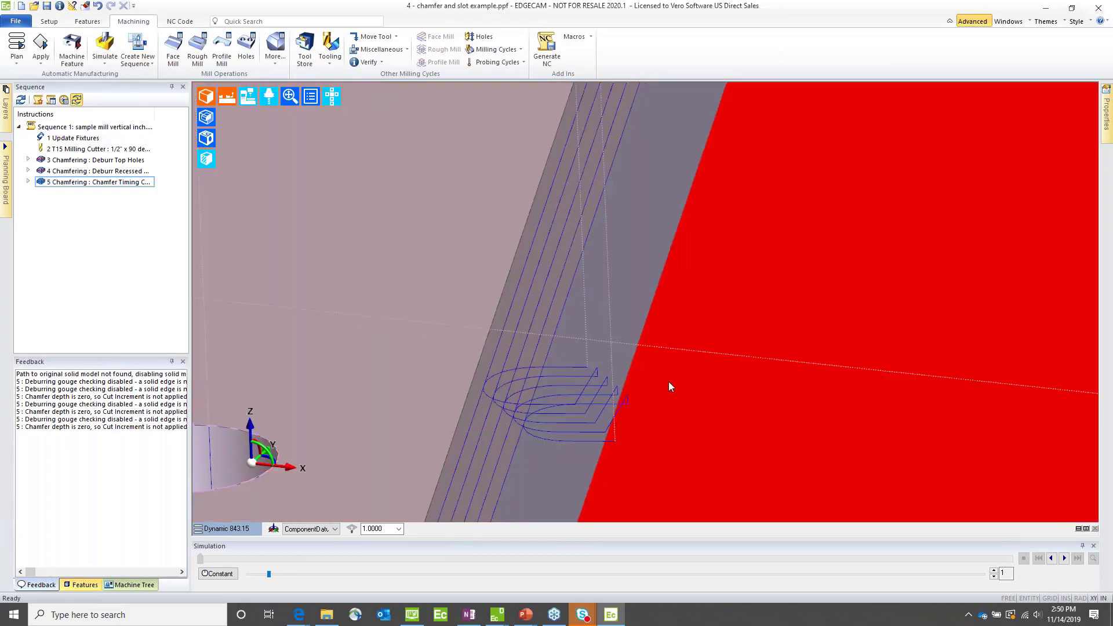
scroll(669, 382, down, 8)
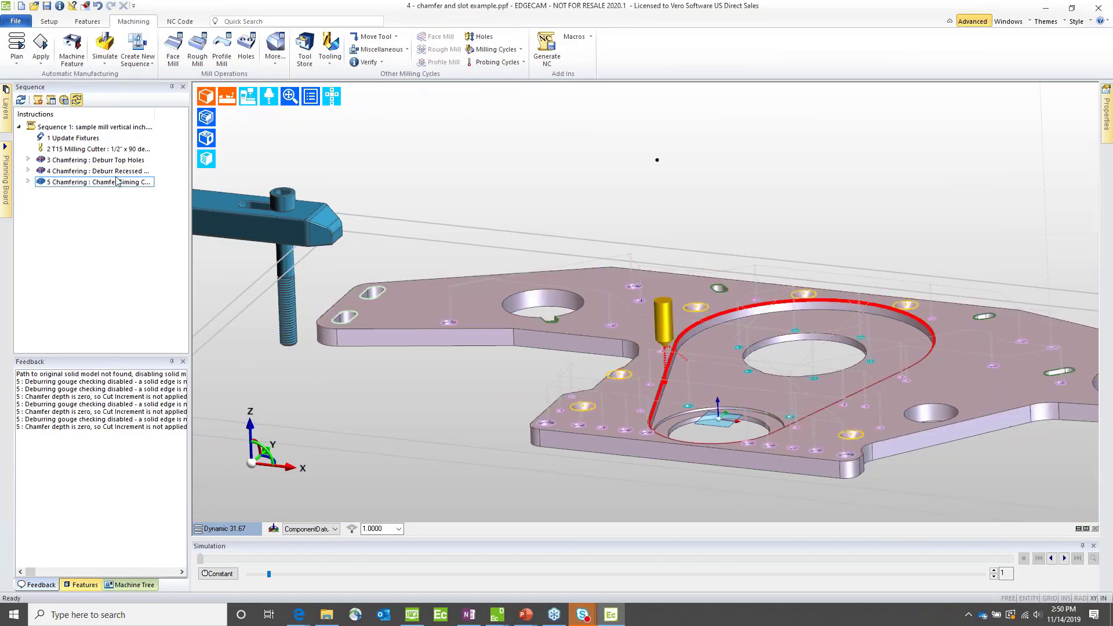
scroll(593, 325, up, 10)
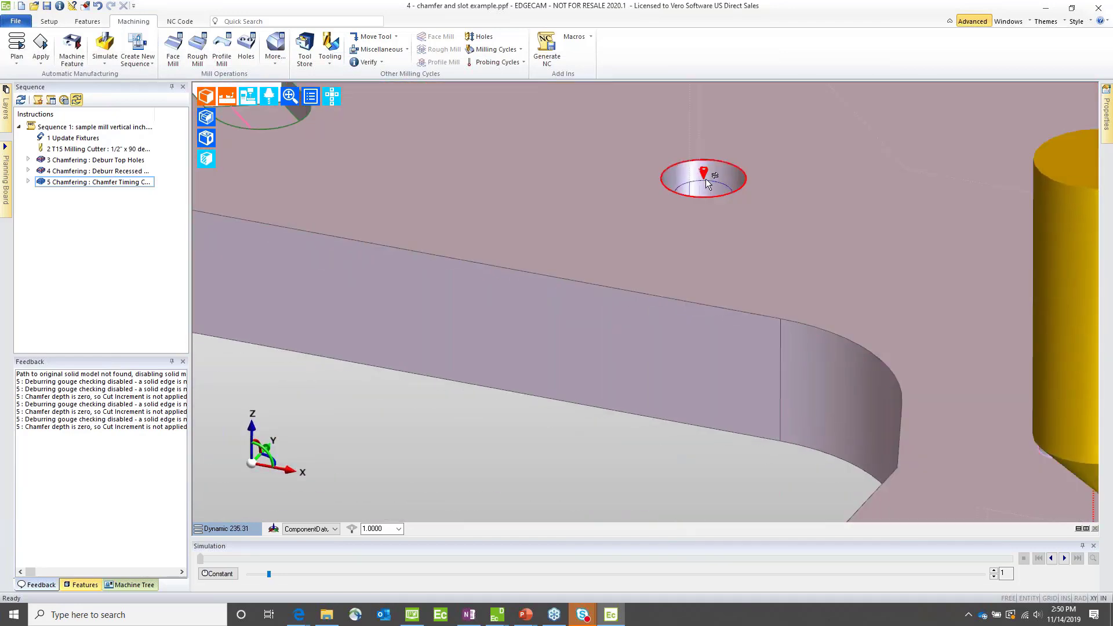
scroll(704, 184, down, 5)
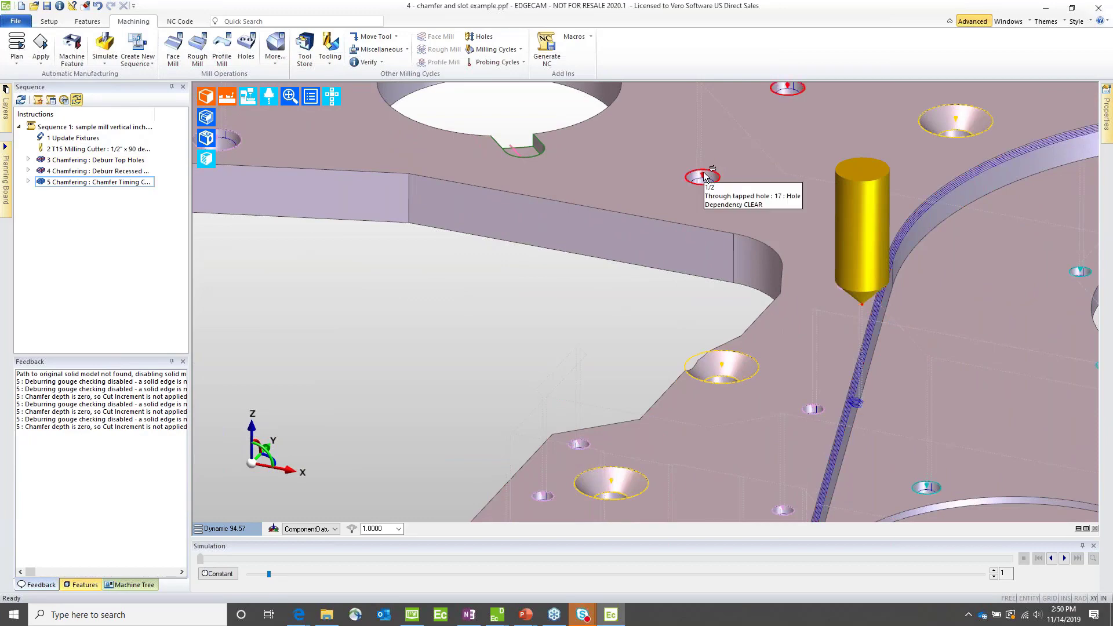
middle_drag(703, 172, 679, 378)
scroll(637, 325, up, 10)
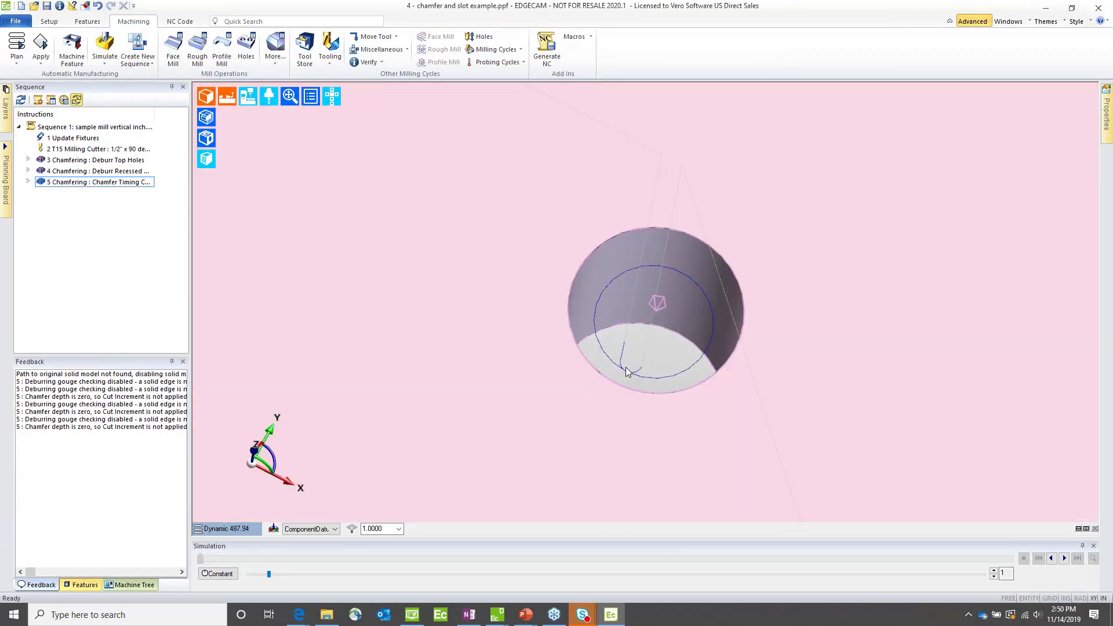
mouse_move(631, 374)
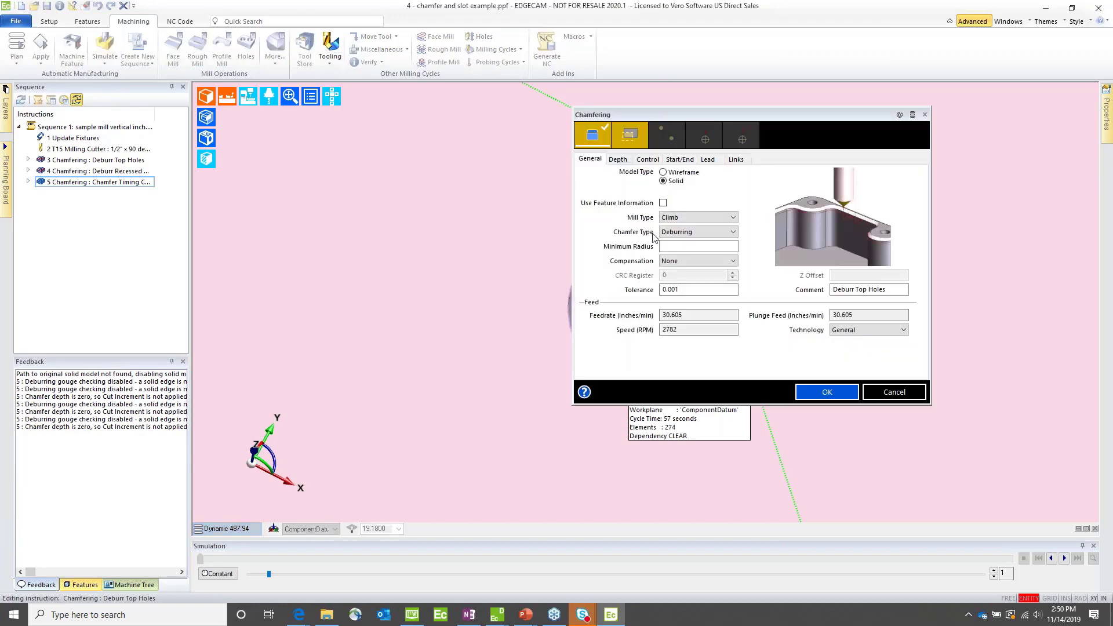
click(681, 159)
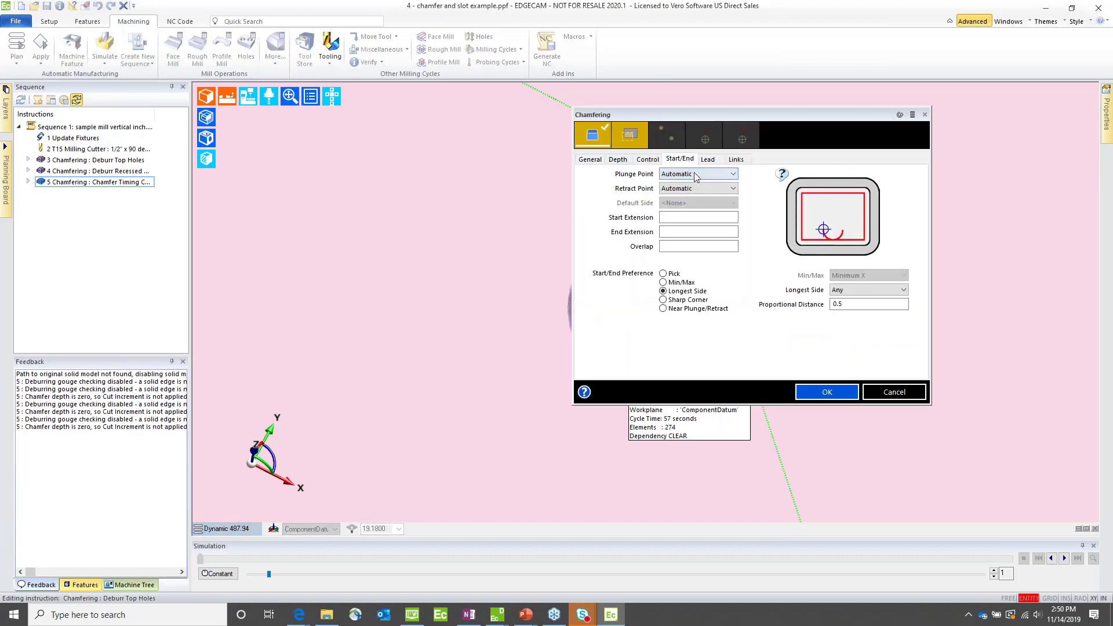
click(694, 174)
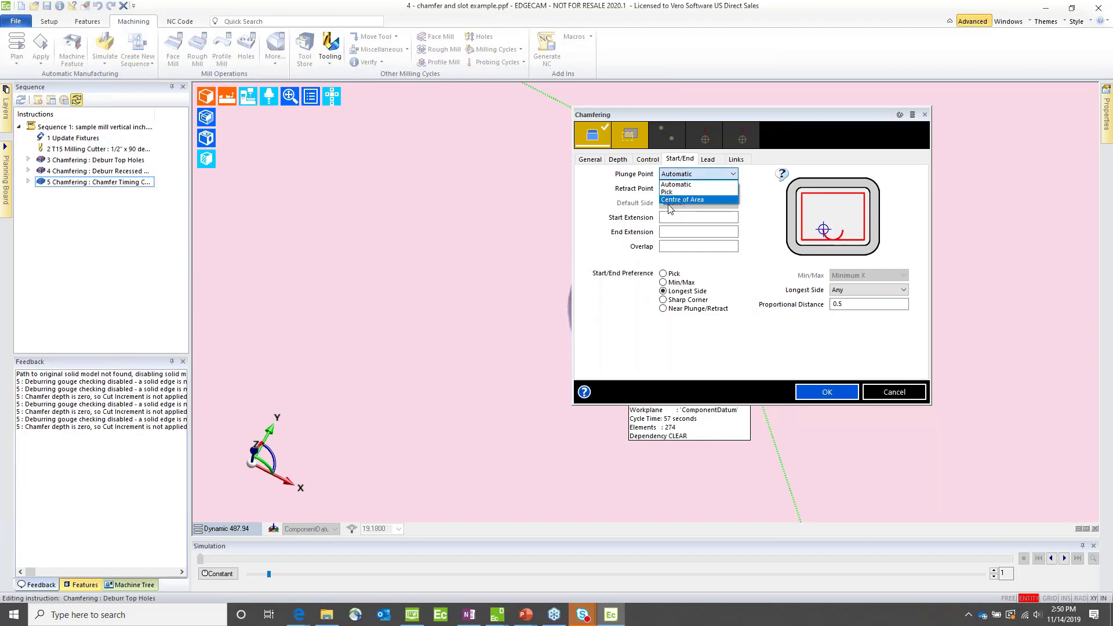
click(681, 200)
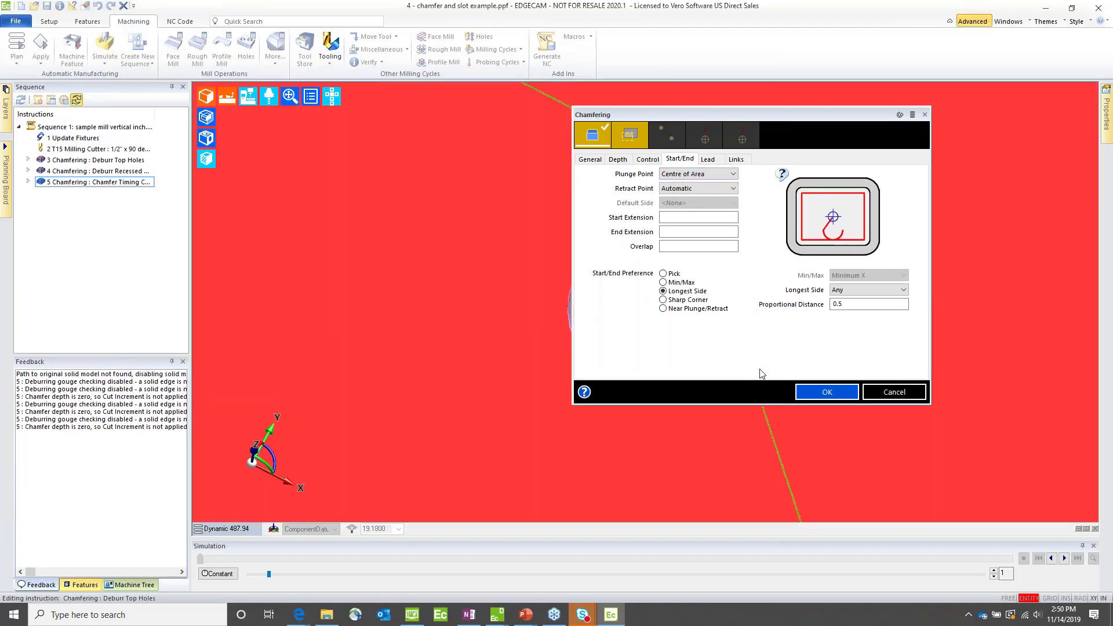
click(828, 393)
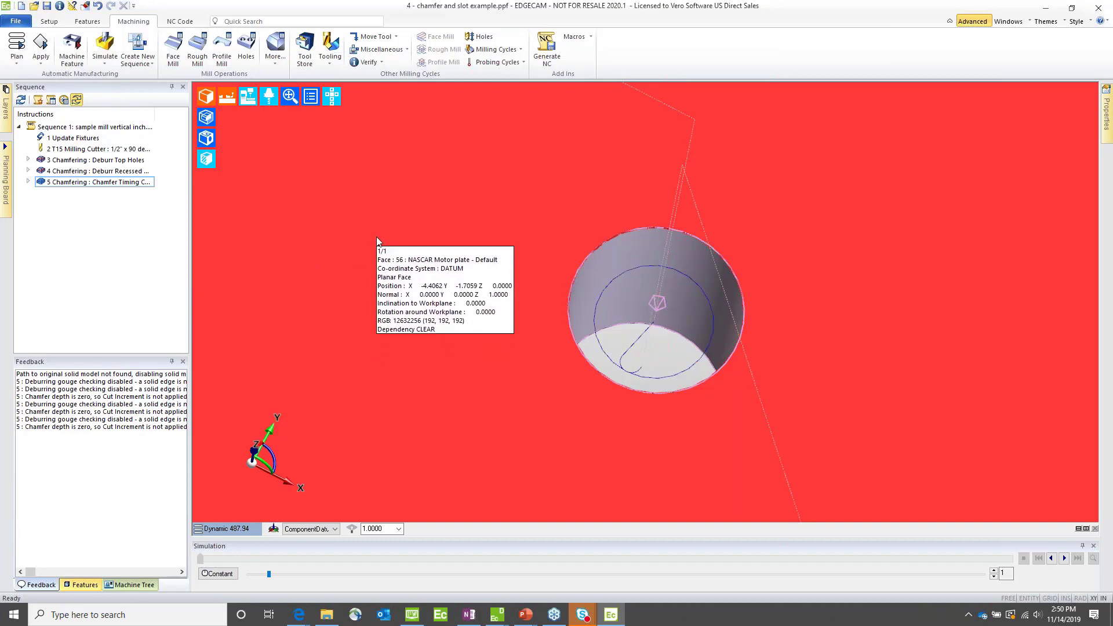
Step: Select the 2D Pocket 3 slot feature near the plate's angled edge and examine its slot properties, including the slot width
scroll(522, 314, down, 3)
scroll(522, 315, down, 5)
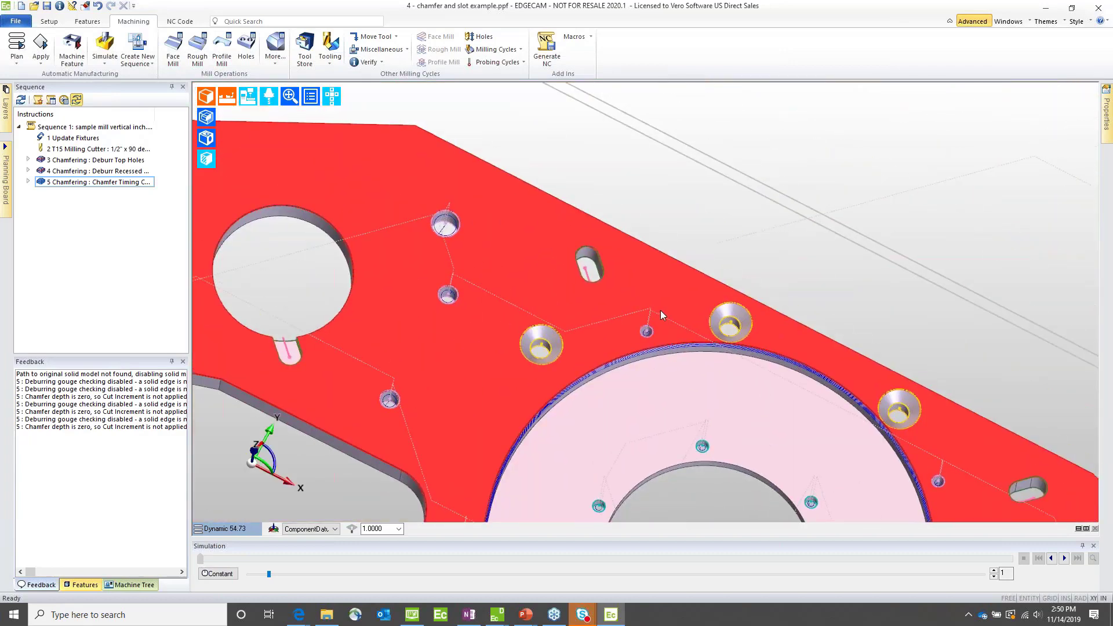
click(661, 315)
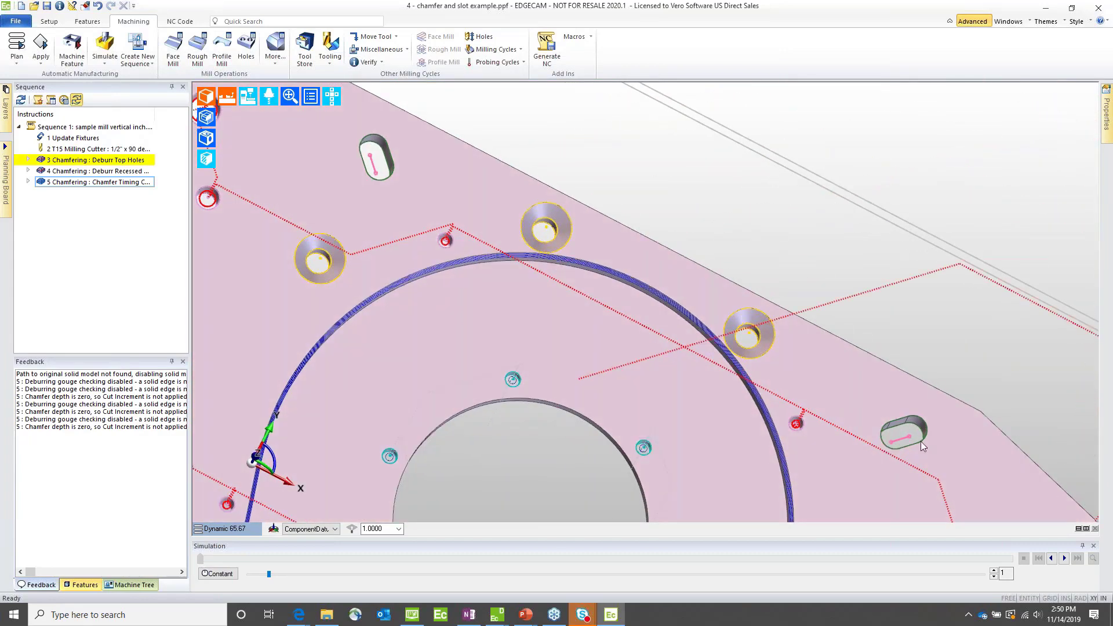
middle_click(910, 436)
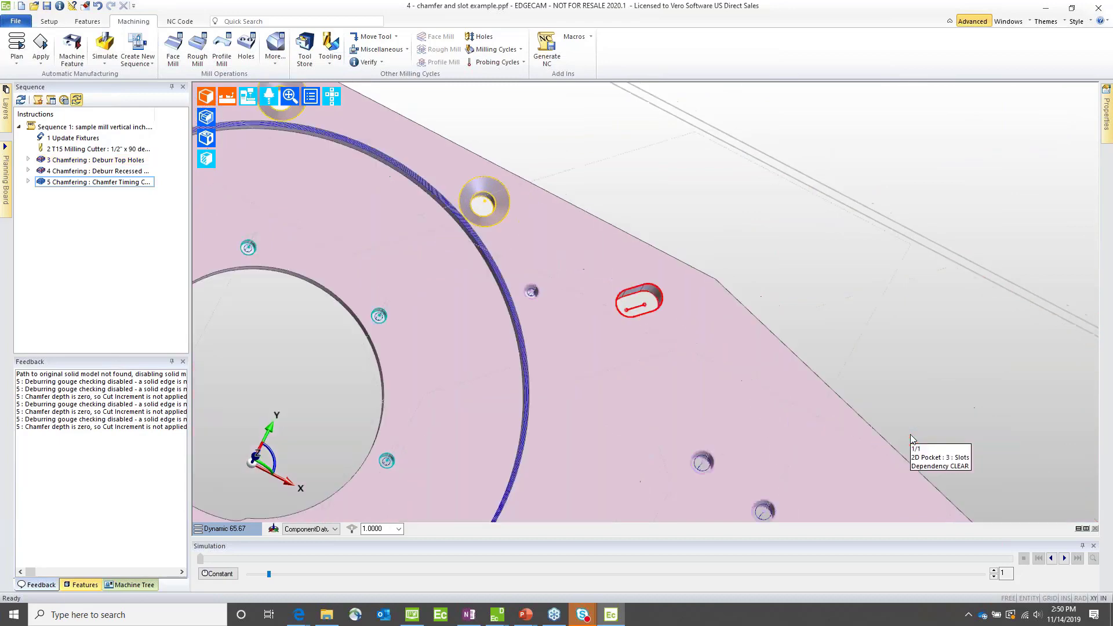
middle_drag(618, 323, 591, 321)
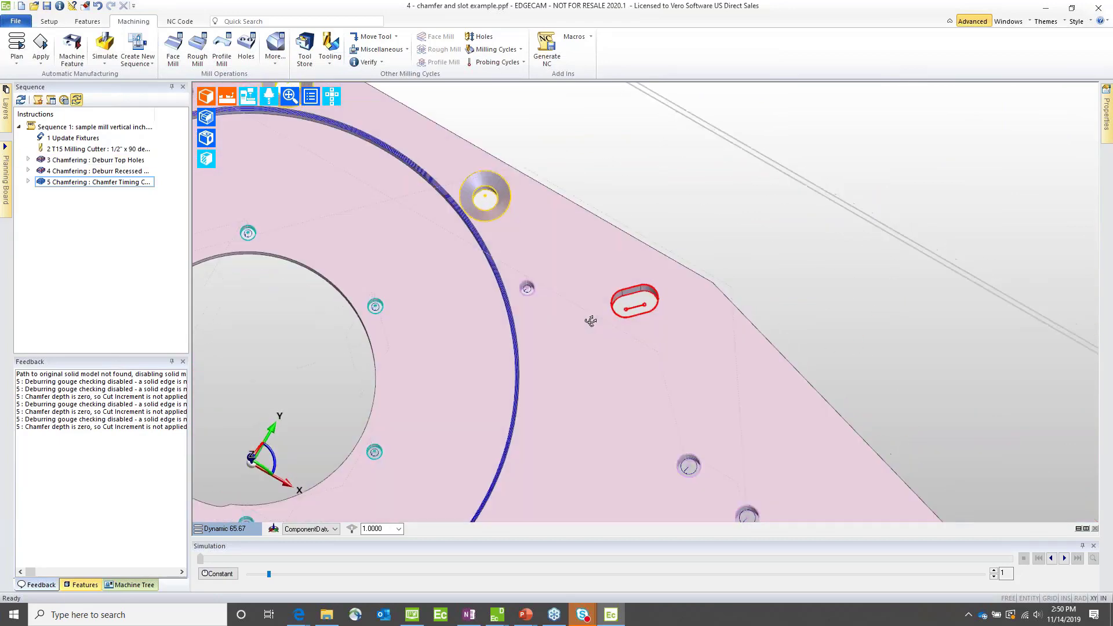
scroll(591, 321, up, 5)
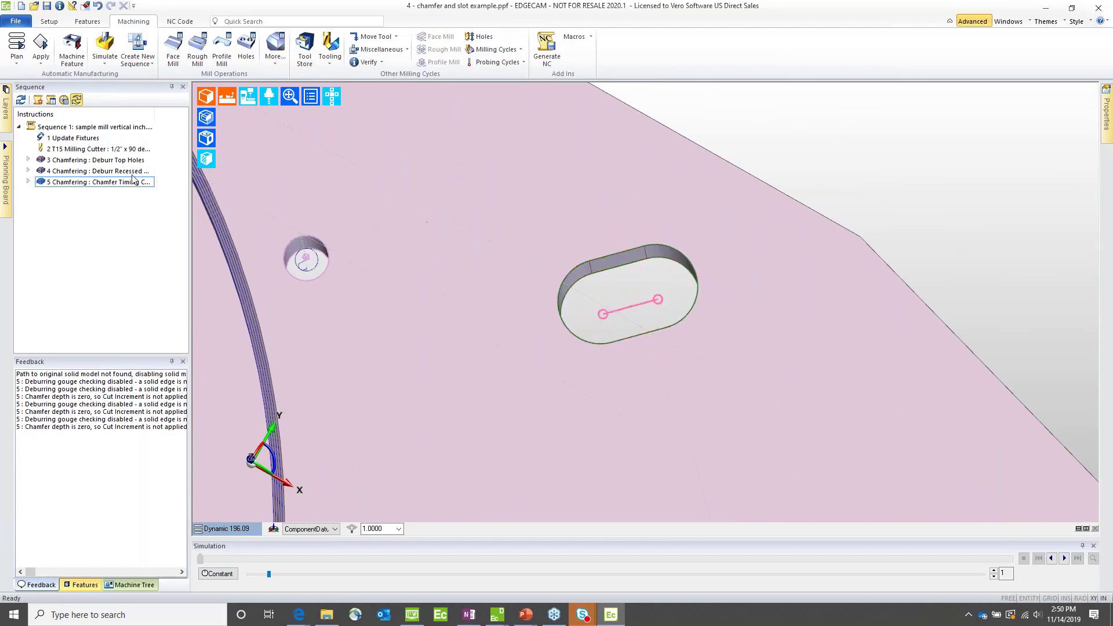
click(87, 585)
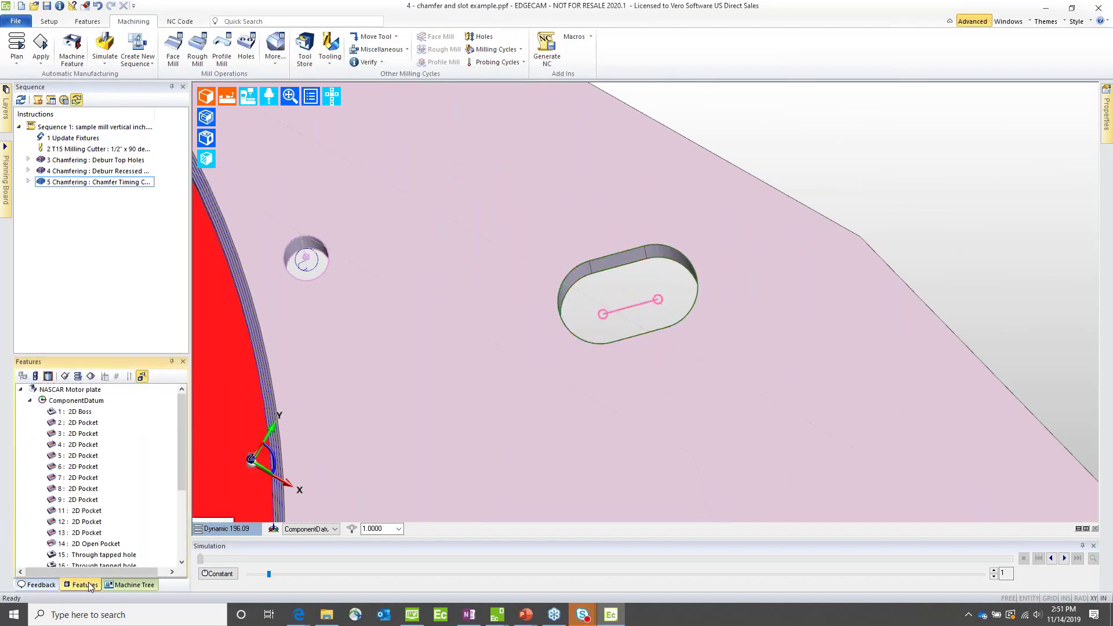
click(78, 435)
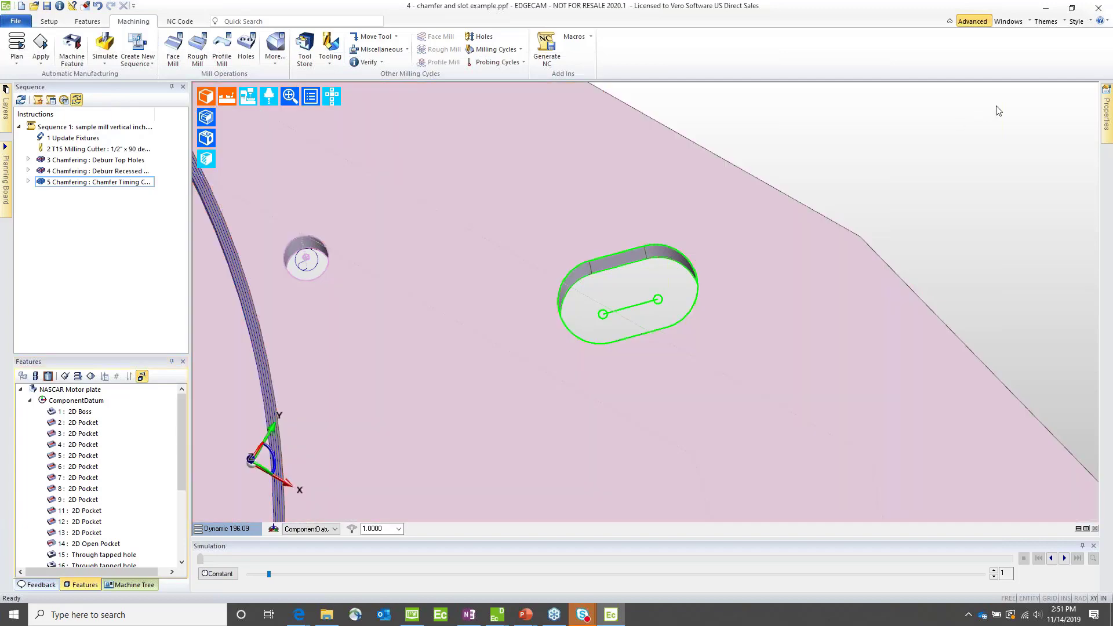
mouse_move(1104, 115)
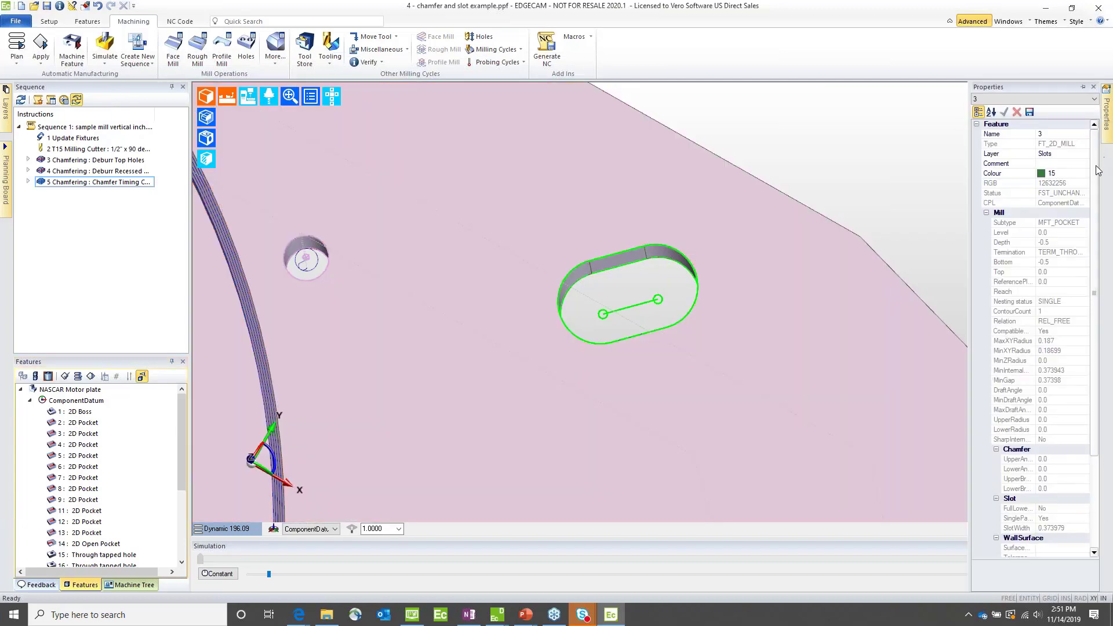
drag(1094, 172, 1108, 252)
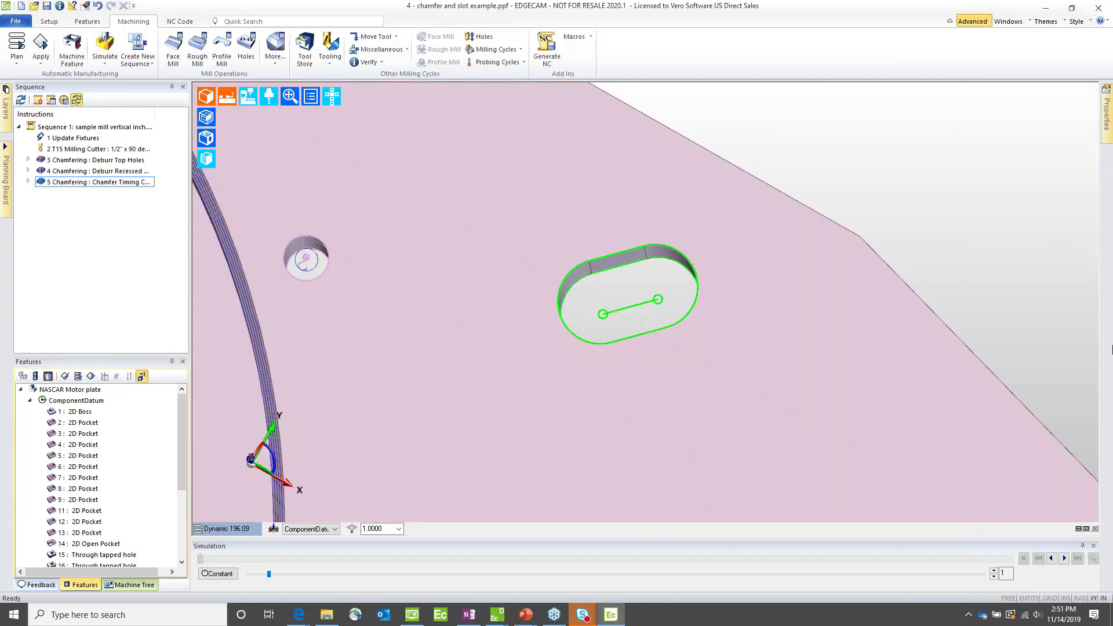
mouse_move(1107, 133)
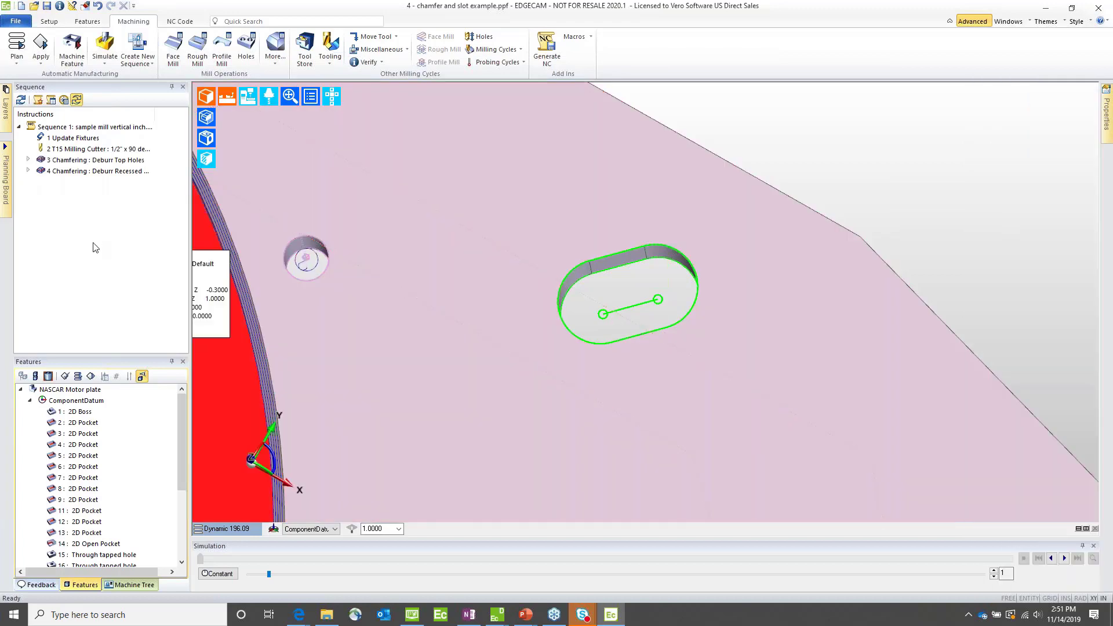
click(95, 246)
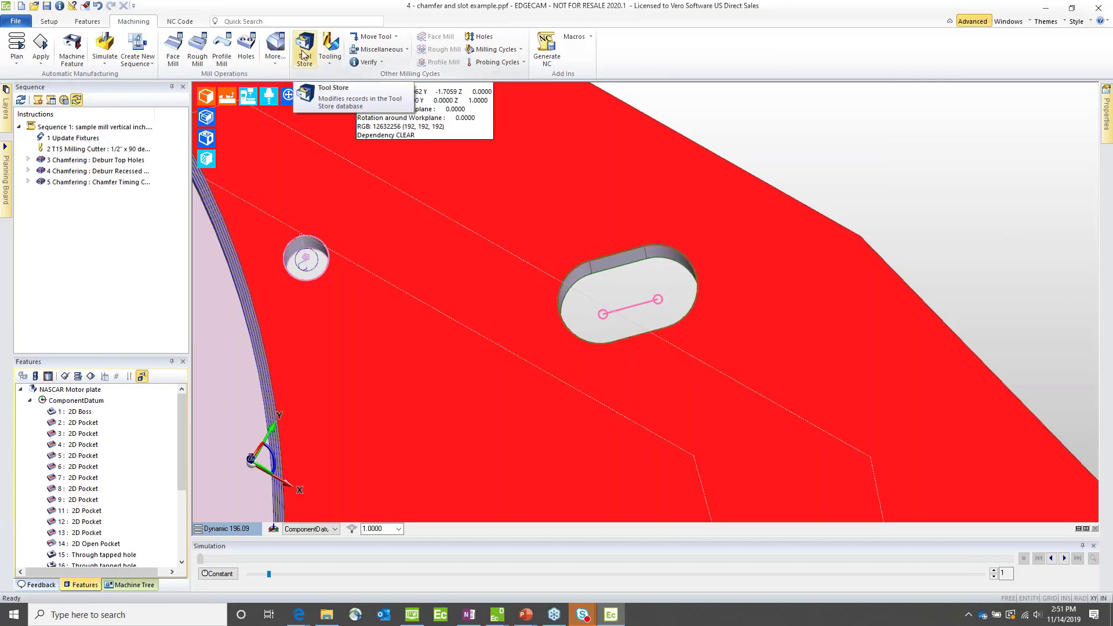
Step: Pick the 3/8" End Mill - E3303 from the tool store's endmills for machining the slot
click(305, 51)
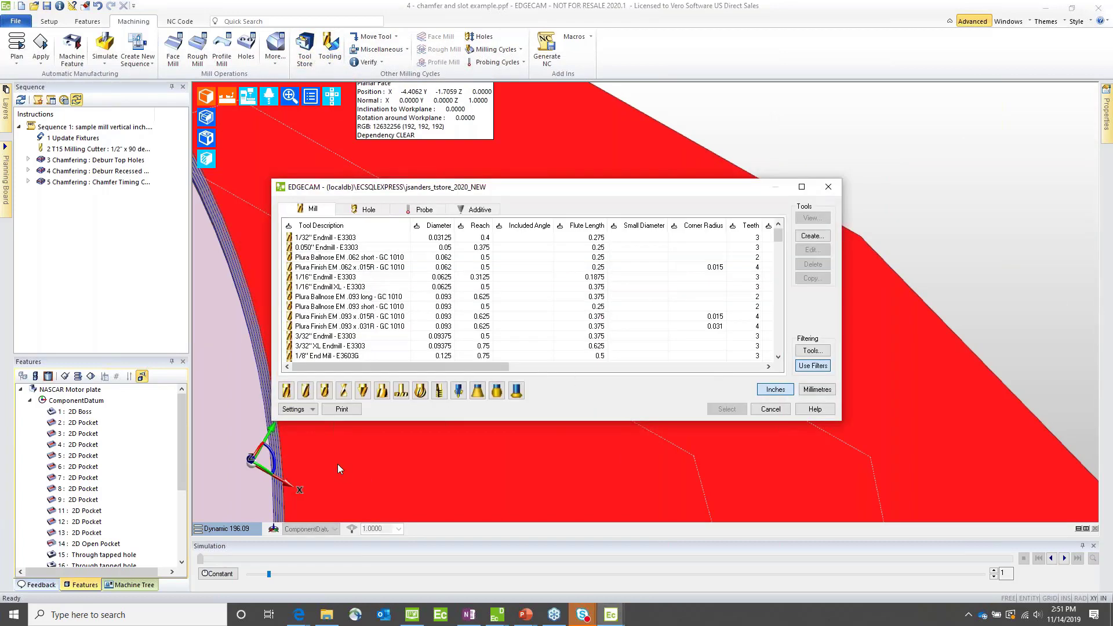
click(286, 391)
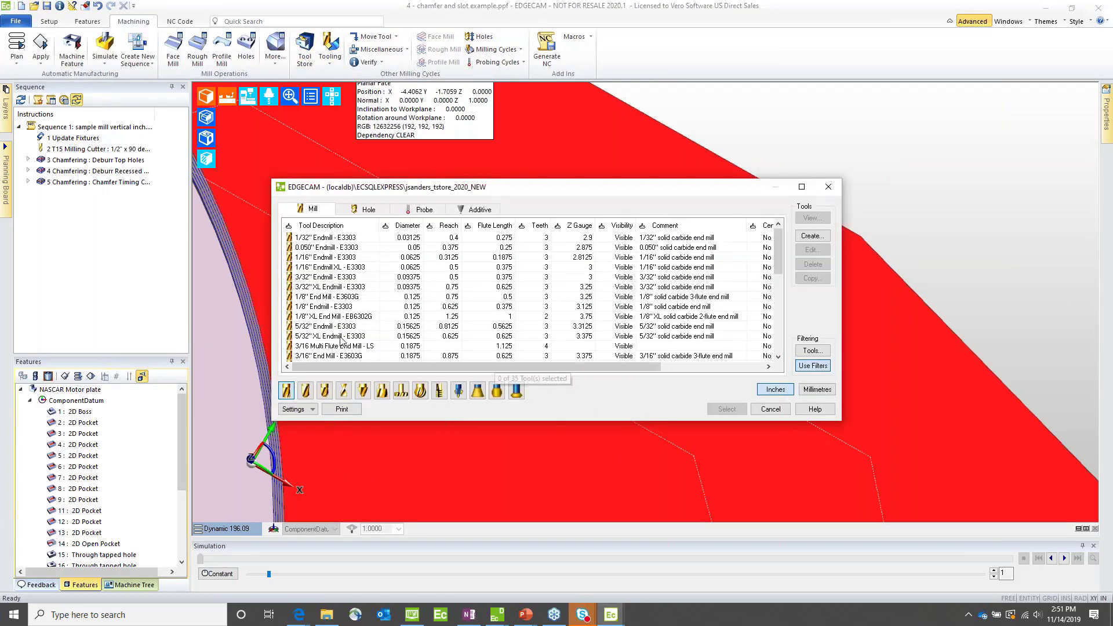
scroll(341, 341, down, 7)
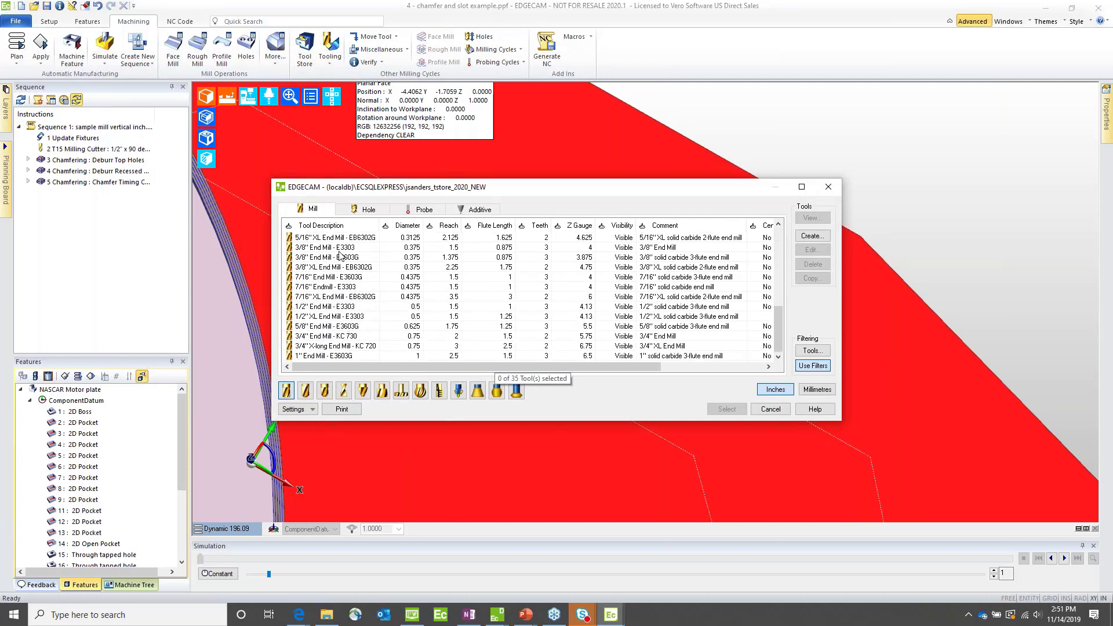
key(Escape)
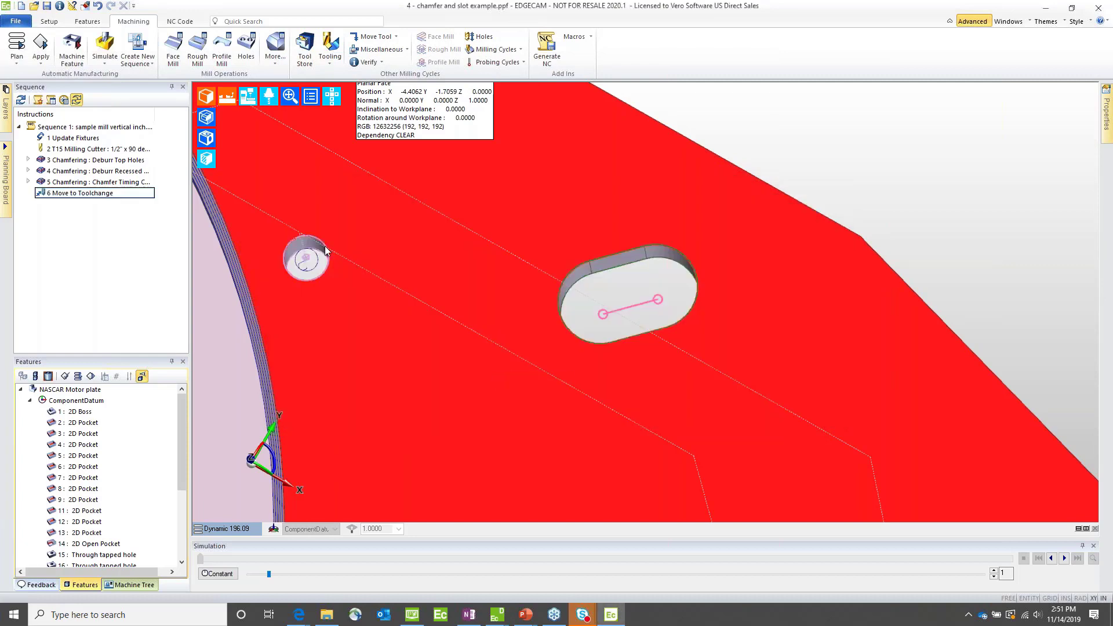
double_click(73, 149)
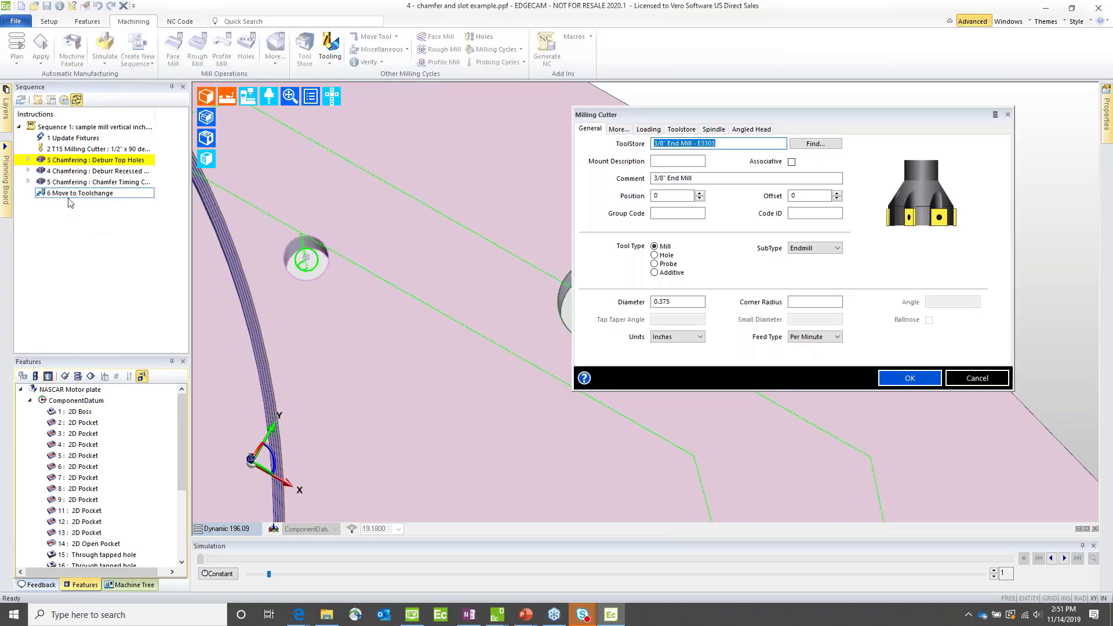
Step: Set the 3/8" end mill's turret position to 18, review its flute and spindle data, and add it to the sequence
click(672, 197)
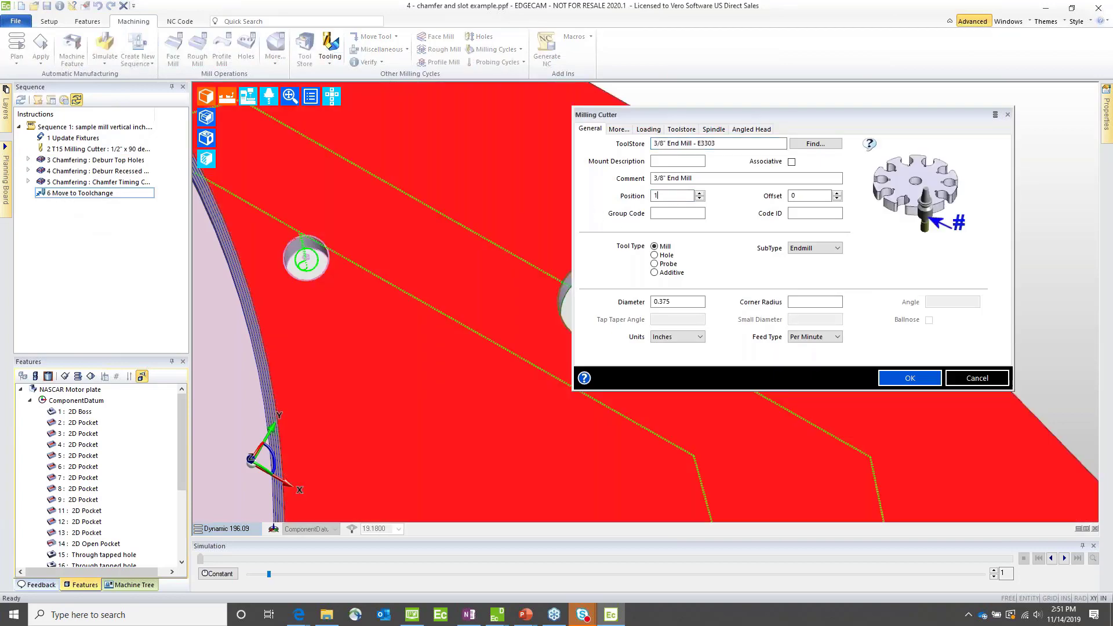
click(618, 129)
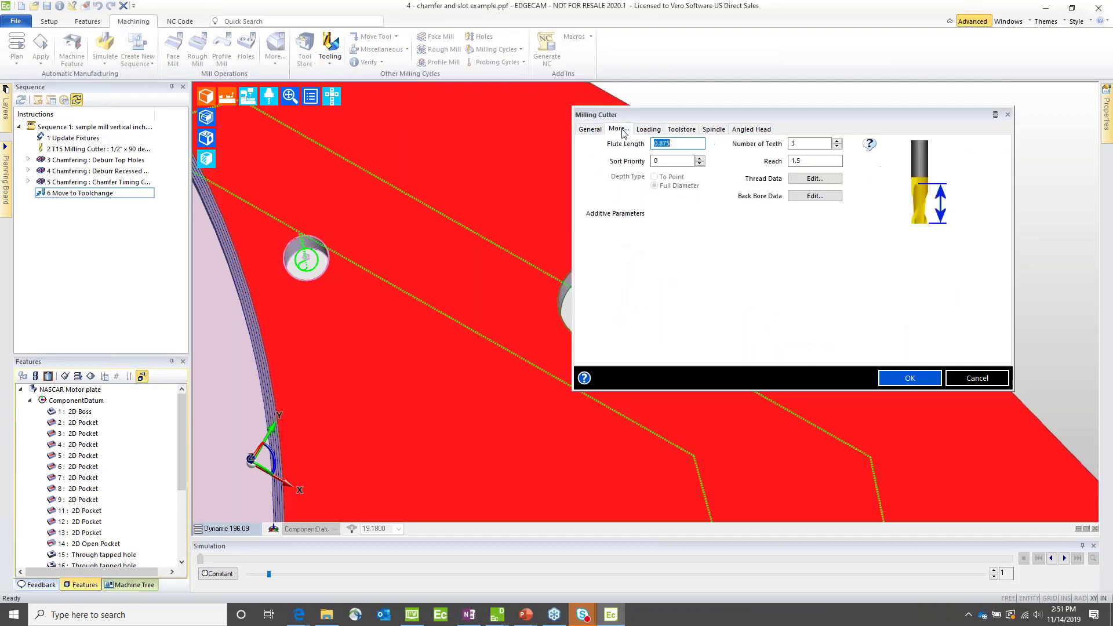
click(716, 130)
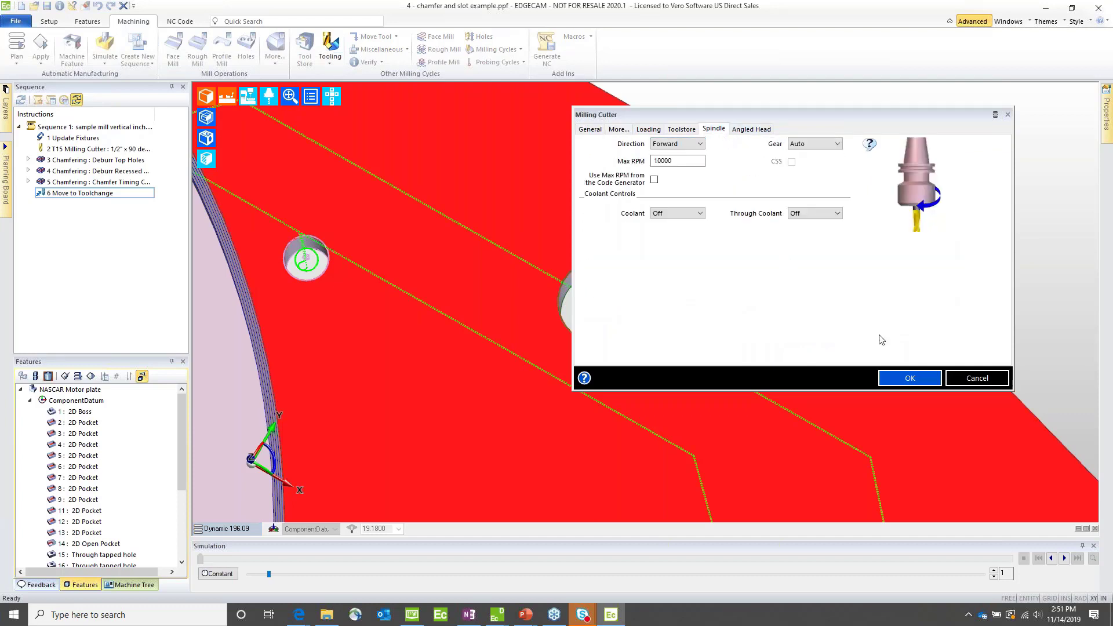
click(908, 378)
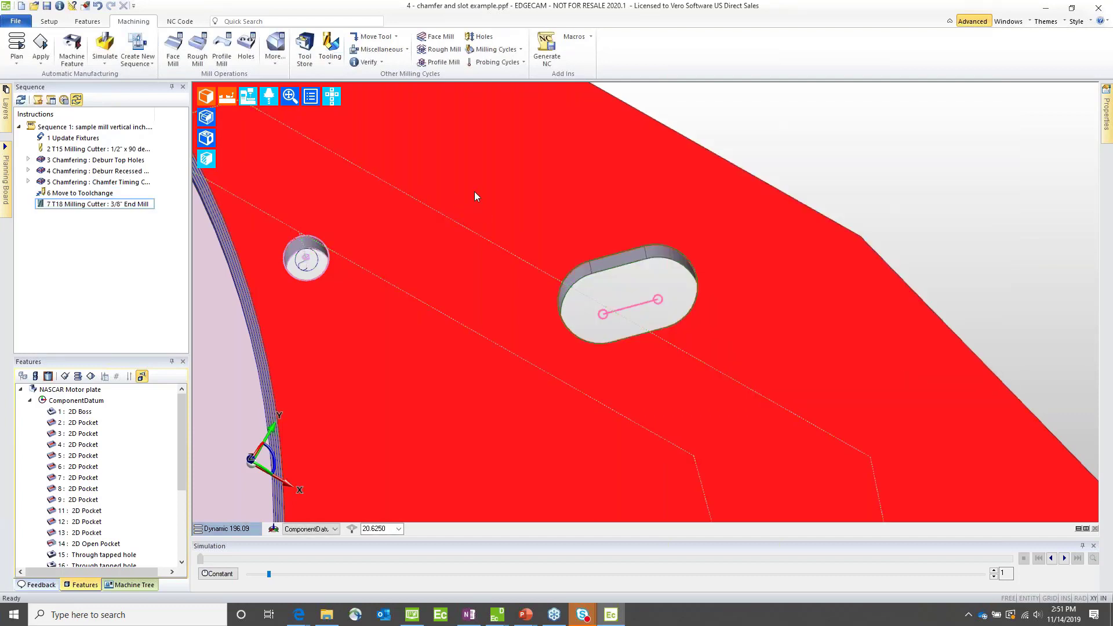
Step: Start a Slot milling cycle and load the saved JSA Slot settings into it
click(509, 51)
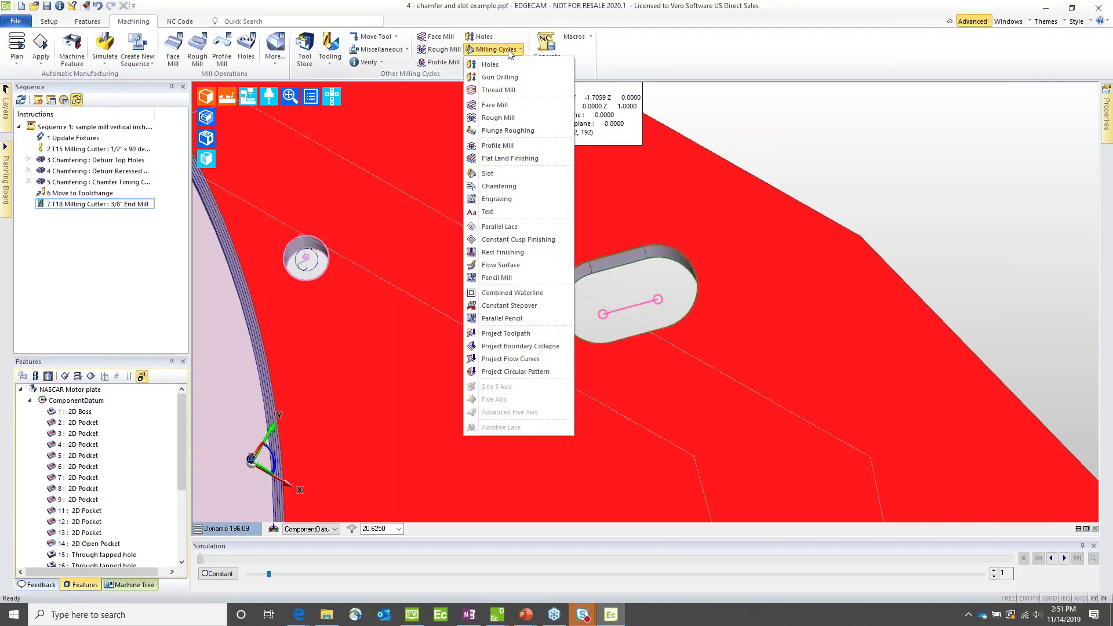
click(490, 173)
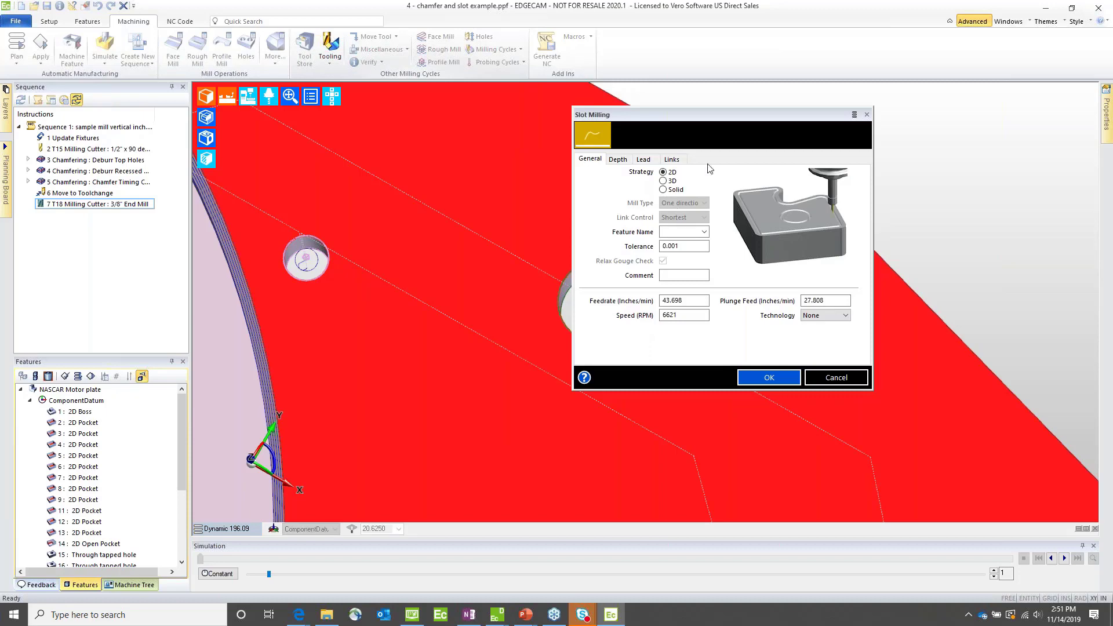
drag(708, 119, 554, 130)
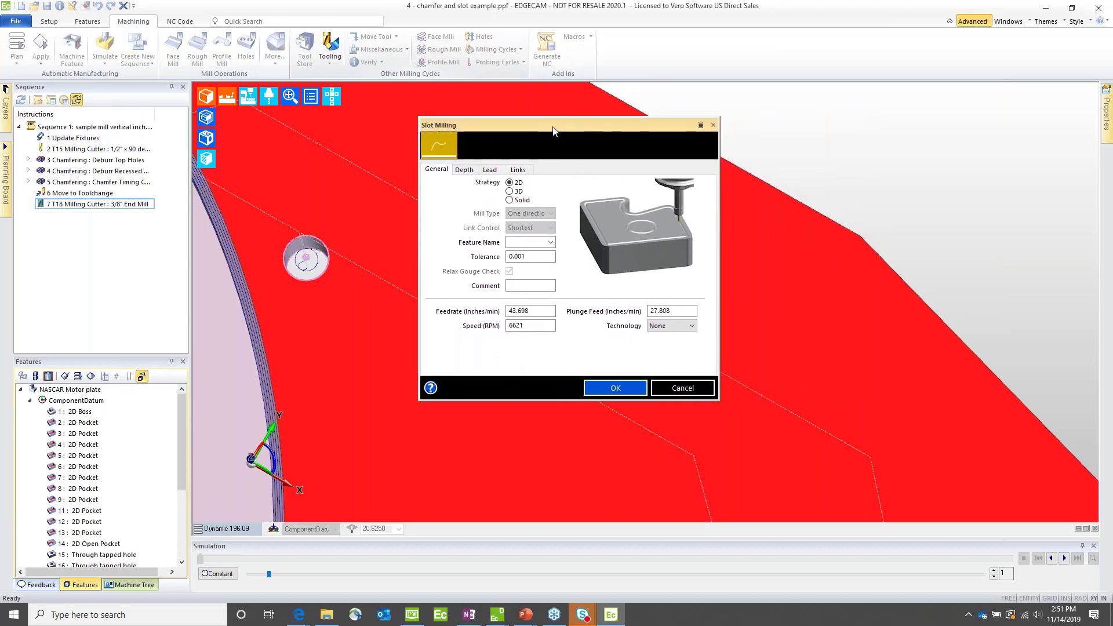
click(700, 126)
click(729, 190)
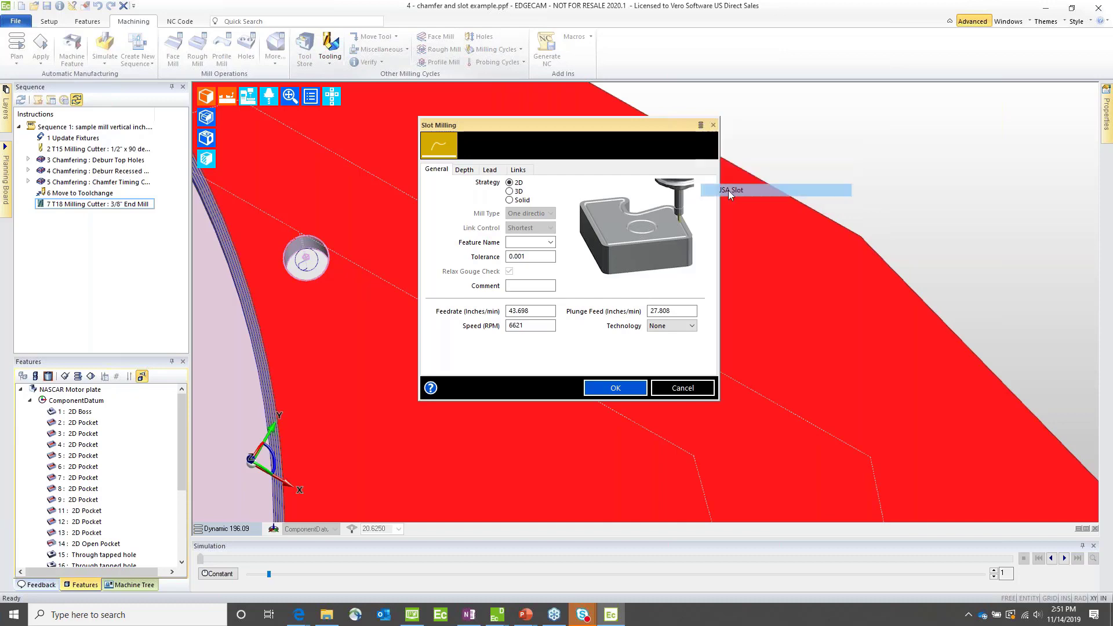
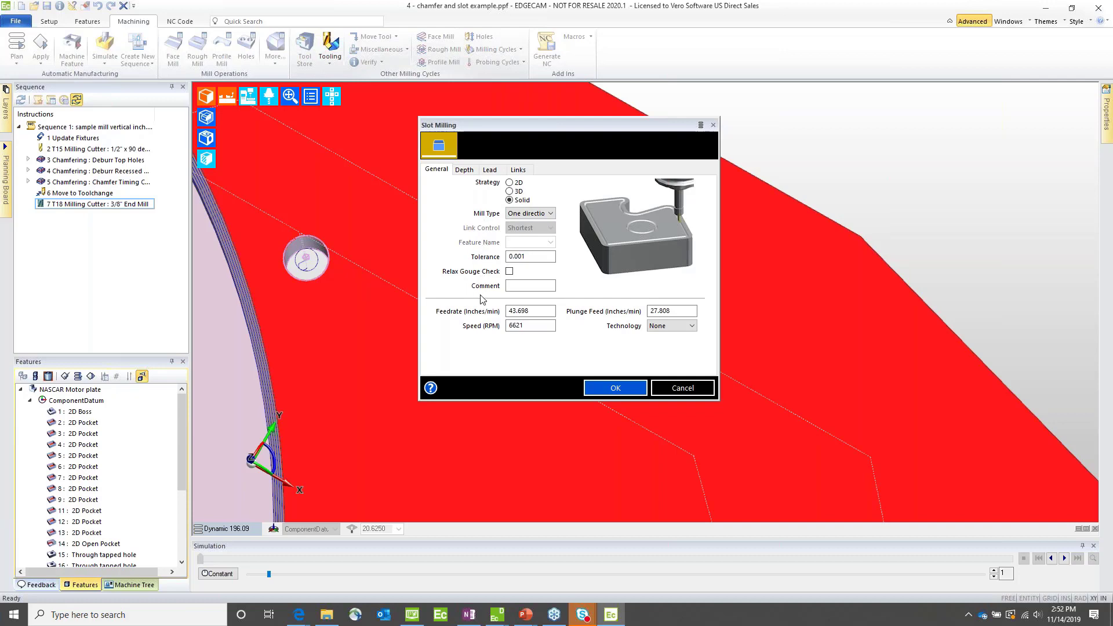
Step: Set the Slot Milling cycle's depth to -0.02 and its lead type to Ramp
click(464, 170)
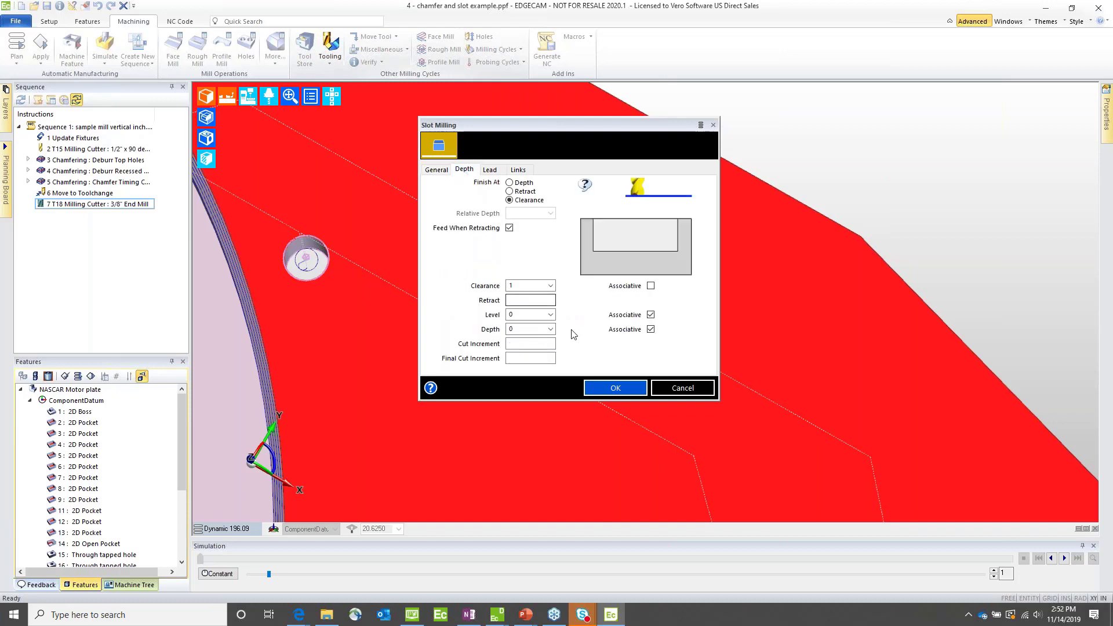
click(531, 329)
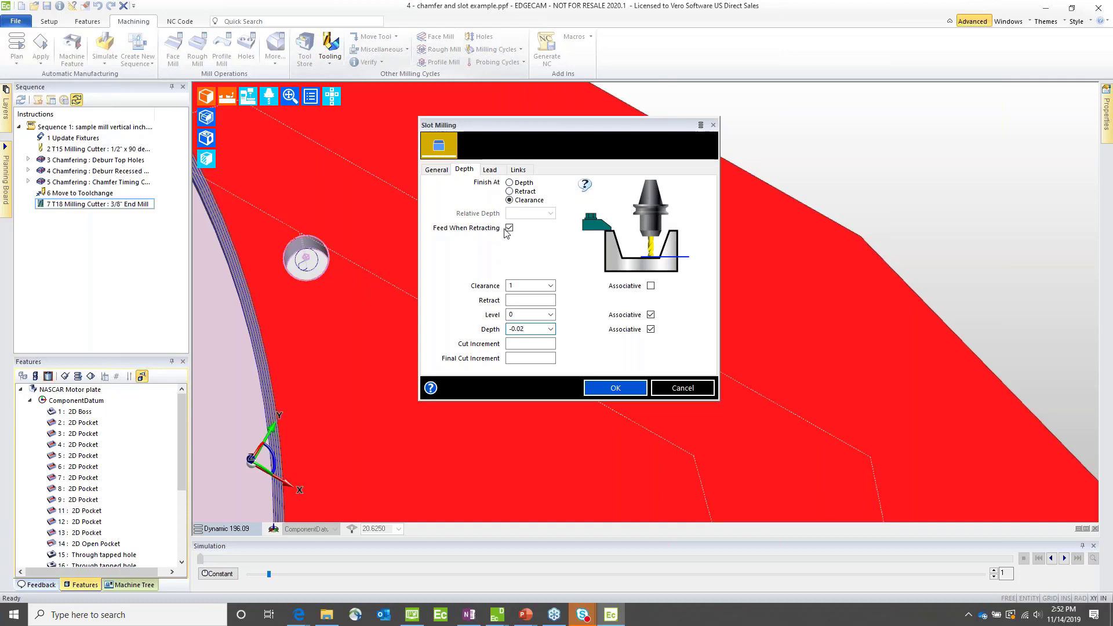
click(489, 169)
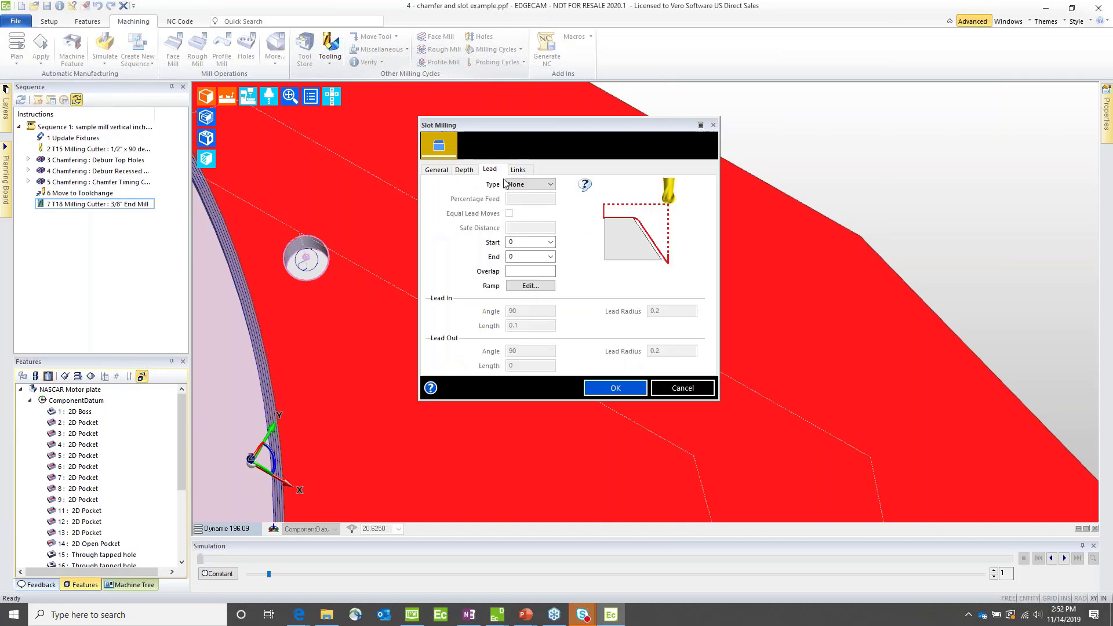
click(508, 185)
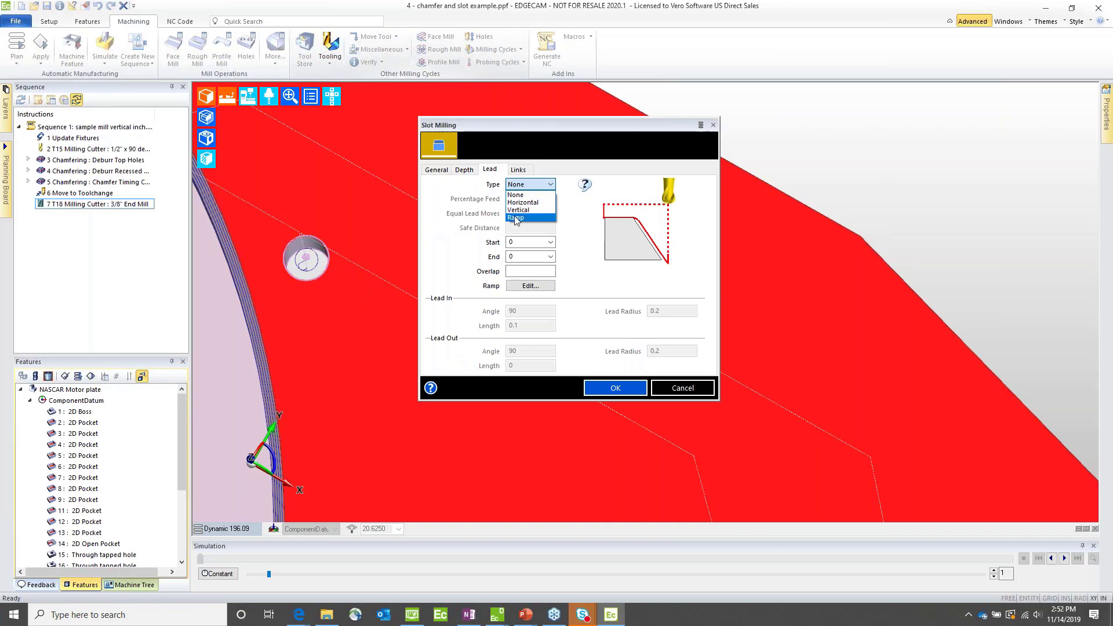
click(515, 218)
Step: Configure the slot cycle's ramp with an angle of 10, a blank maximum plunge depth and Centre Cutting Tool enabled
click(530, 286)
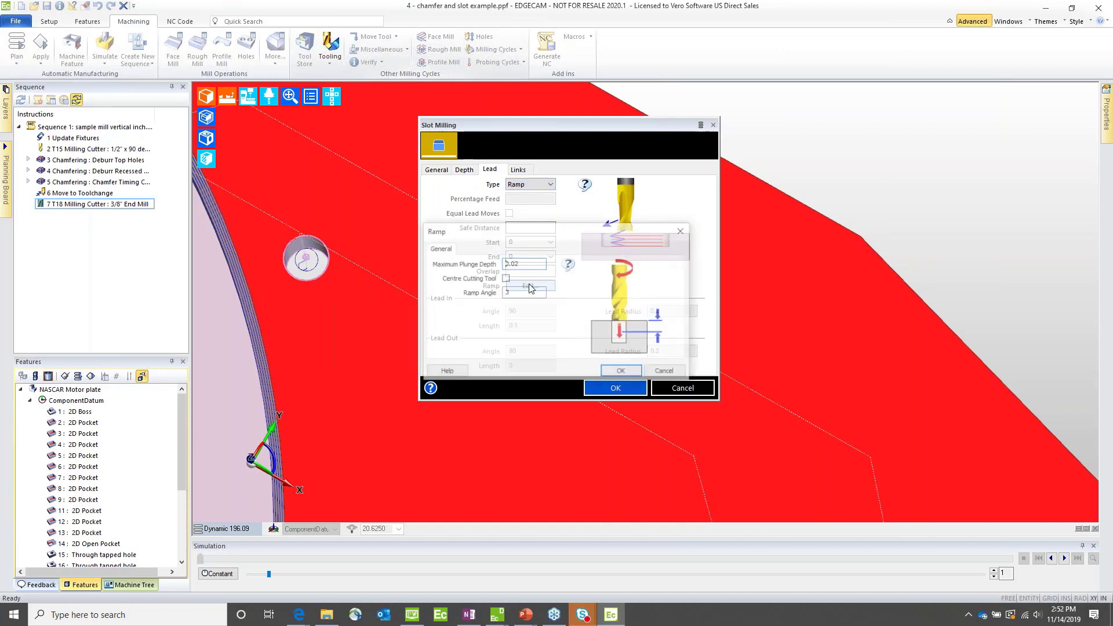
double_click(522, 292)
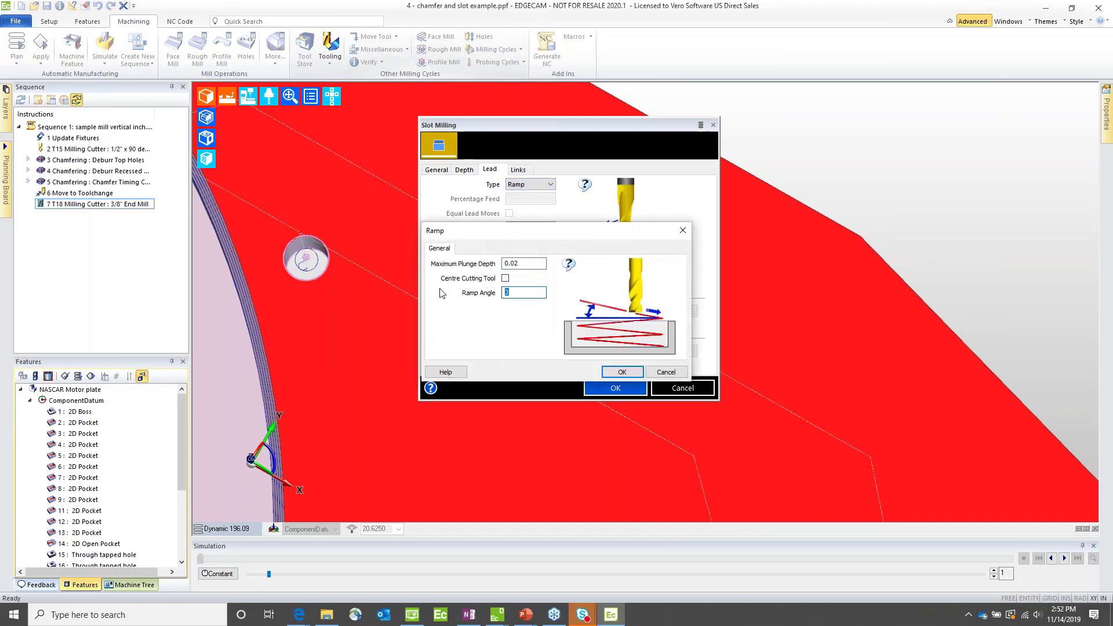
text(10)
double_click(522, 263)
key(BackSpace)
click(505, 279)
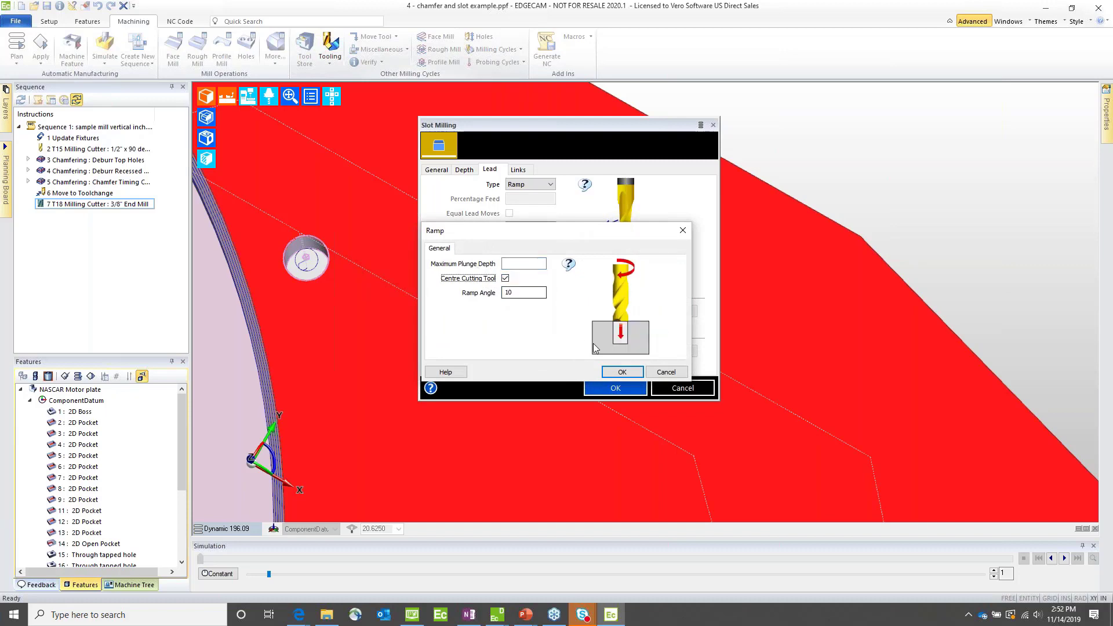
click(620, 373)
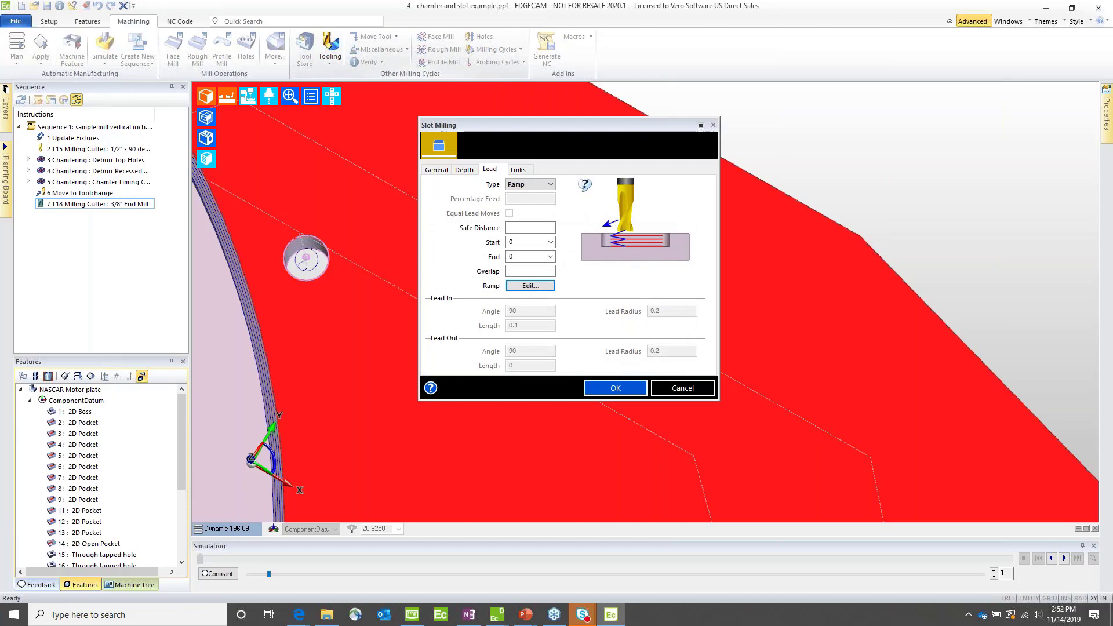
Step: Enable Relax Gouge Check and generate the slot cycle on the 2D Pocket 3 slot near the plate's angled edge
click(436, 170)
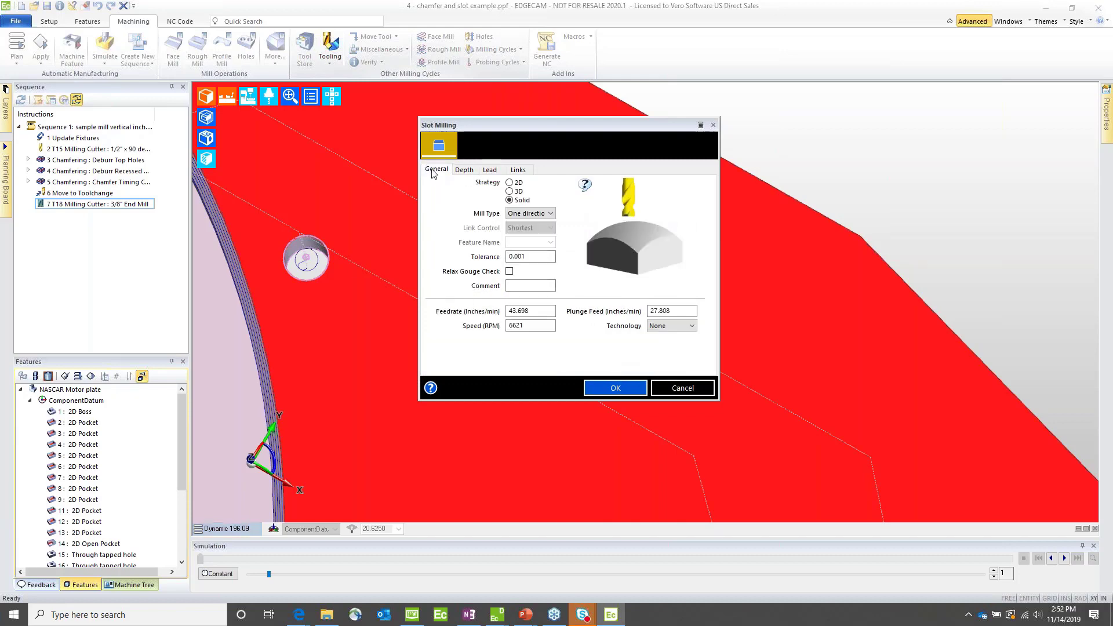
click(510, 272)
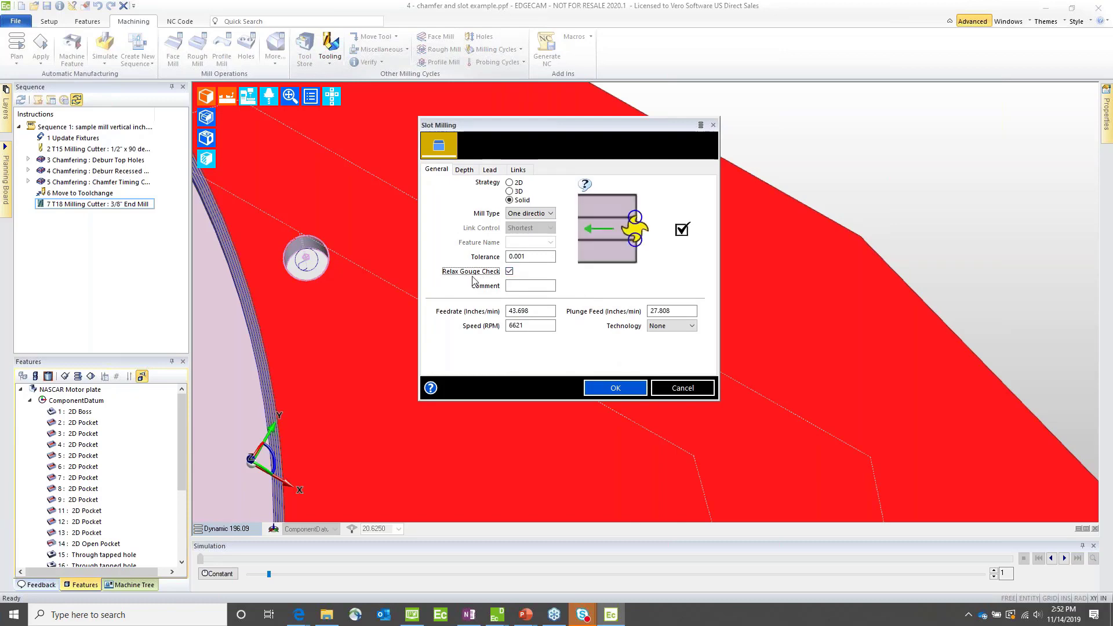
click(607, 389)
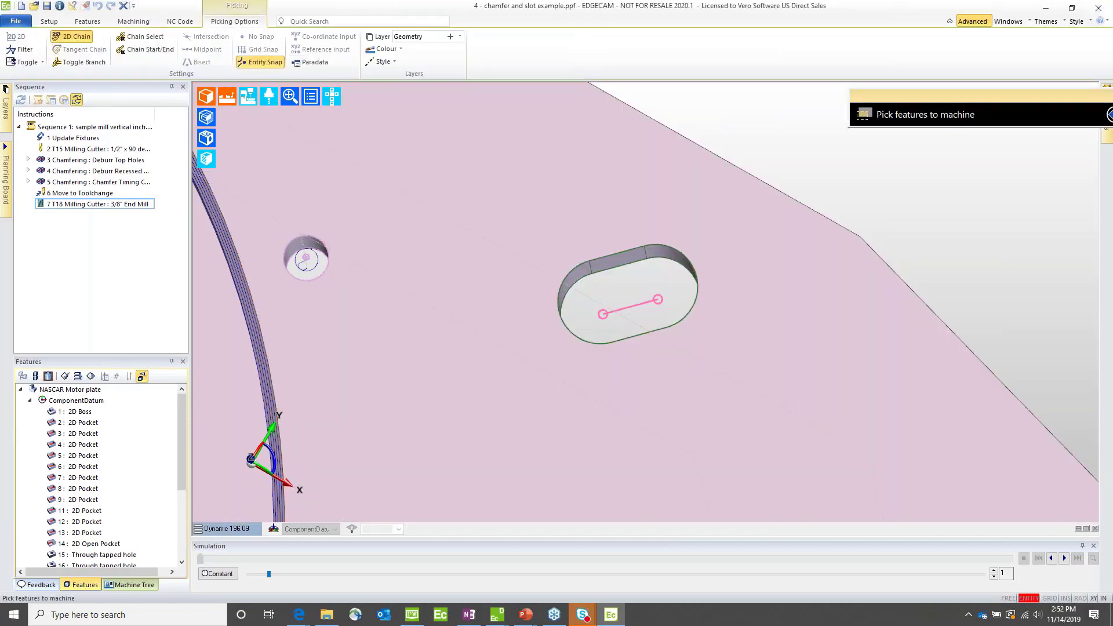
click(647, 302)
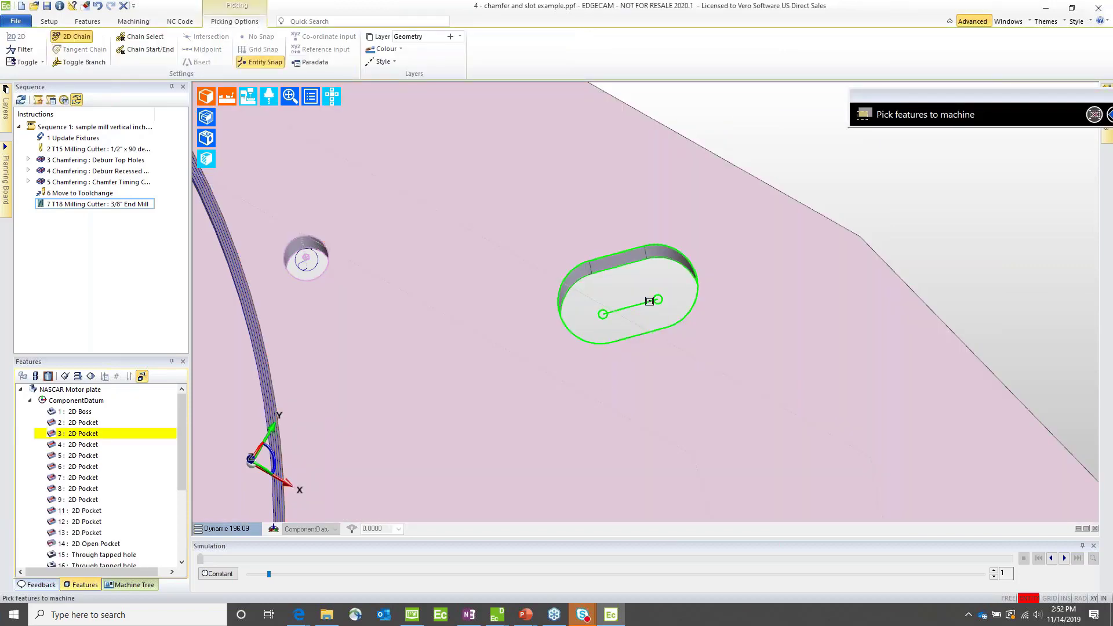
right_click(683, 291)
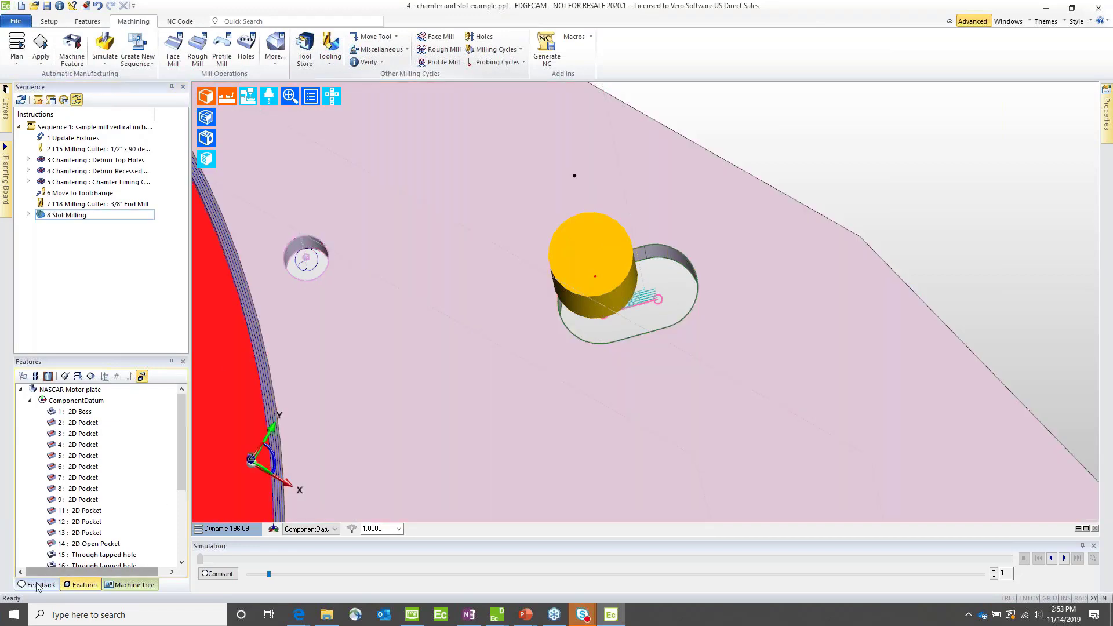
Step: Try regenerating the Slot Milling cycle with Relax Gouge Check disabled and read the resulting feedback
click(34, 585)
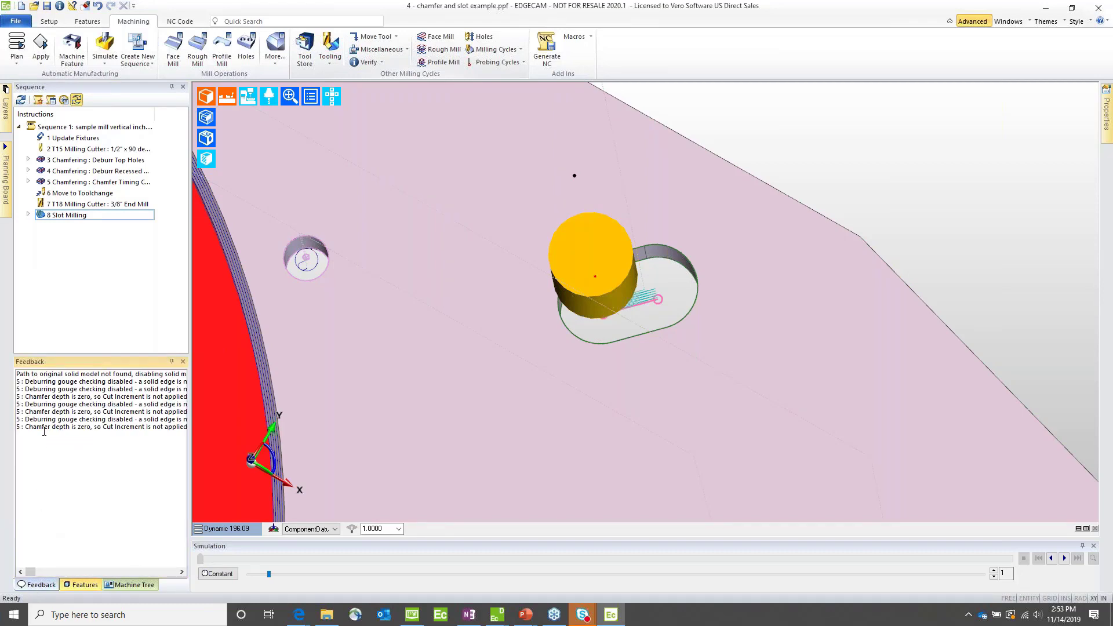
double_click(48, 216)
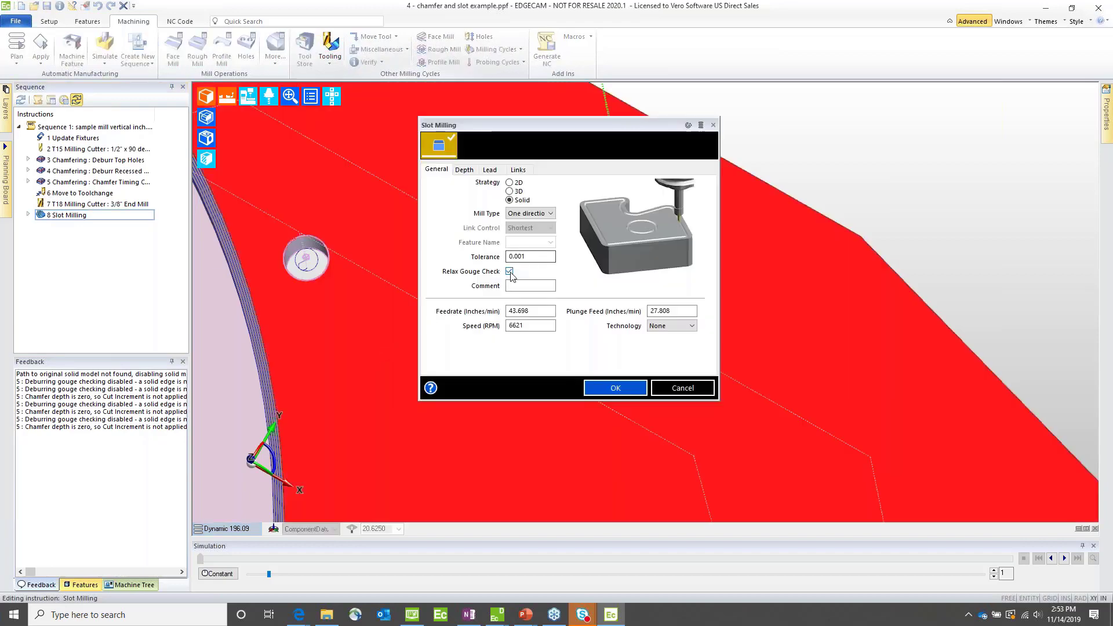
click(510, 272)
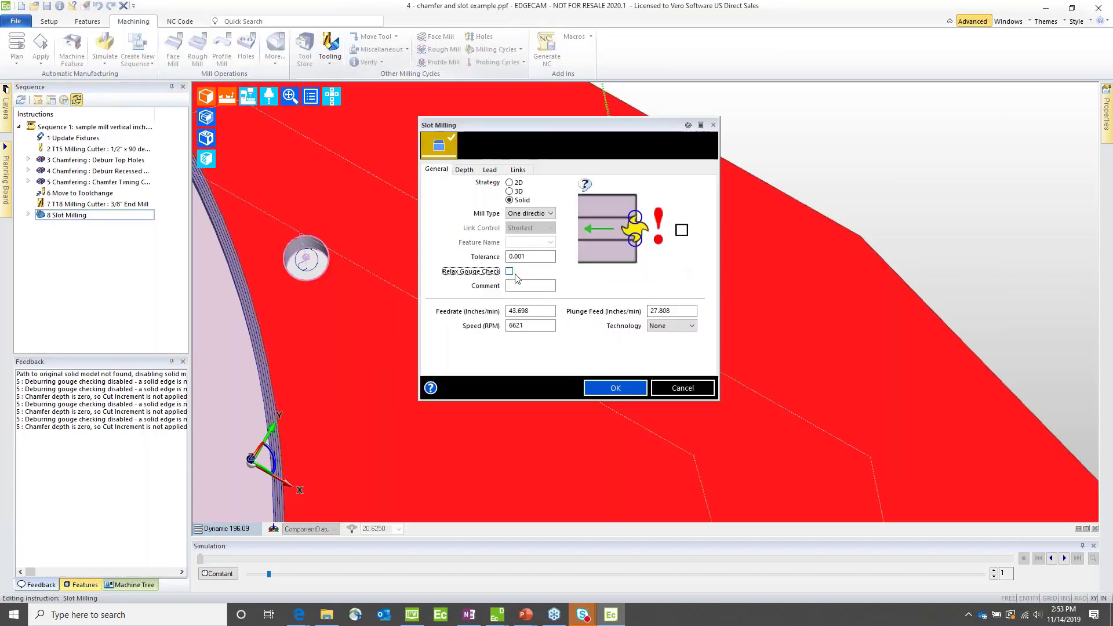
click(616, 388)
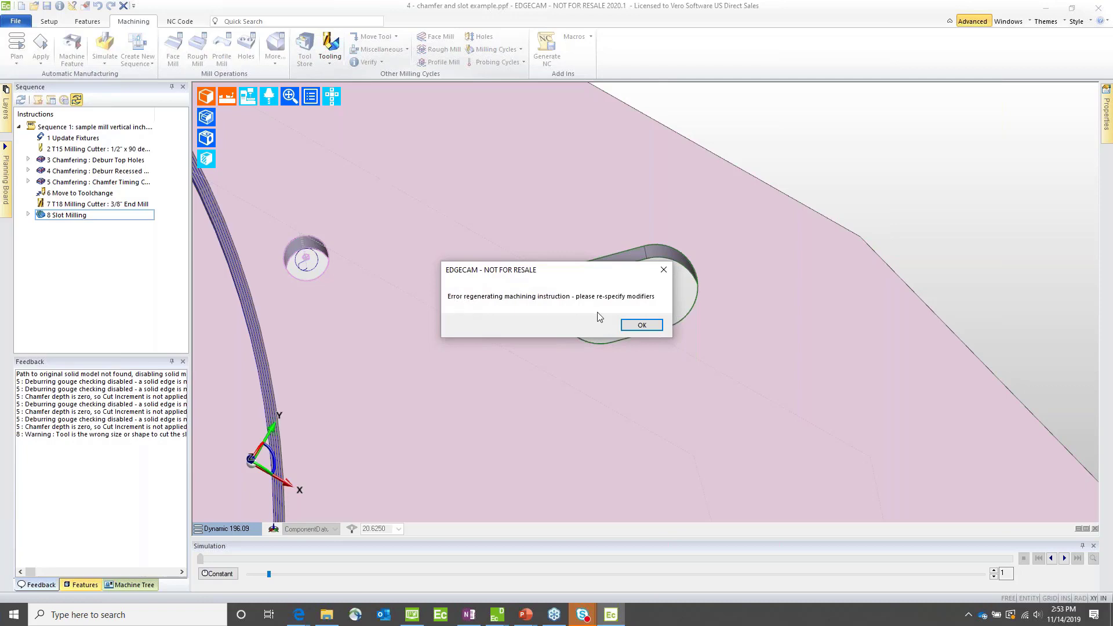
click(642, 326)
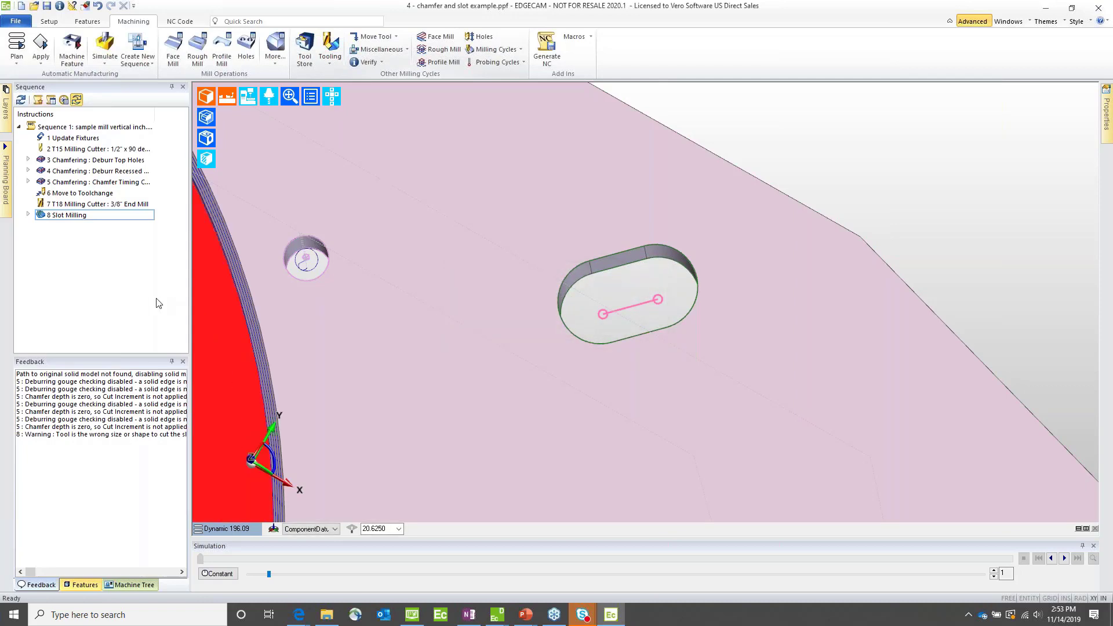
drag(61, 435, 206, 439)
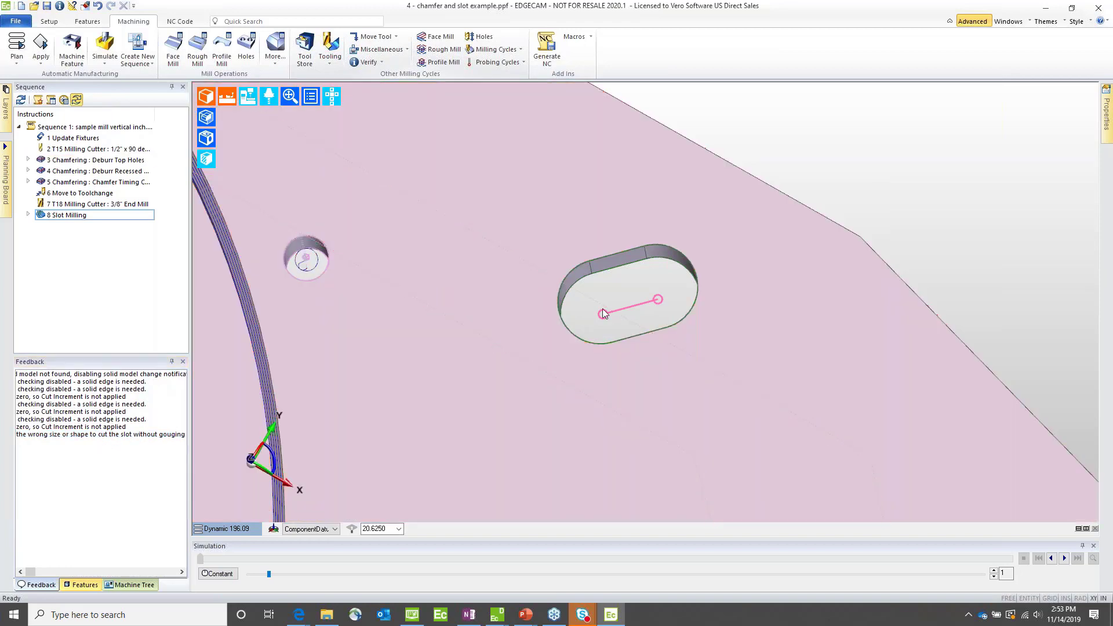
scroll(603, 308, down, 5)
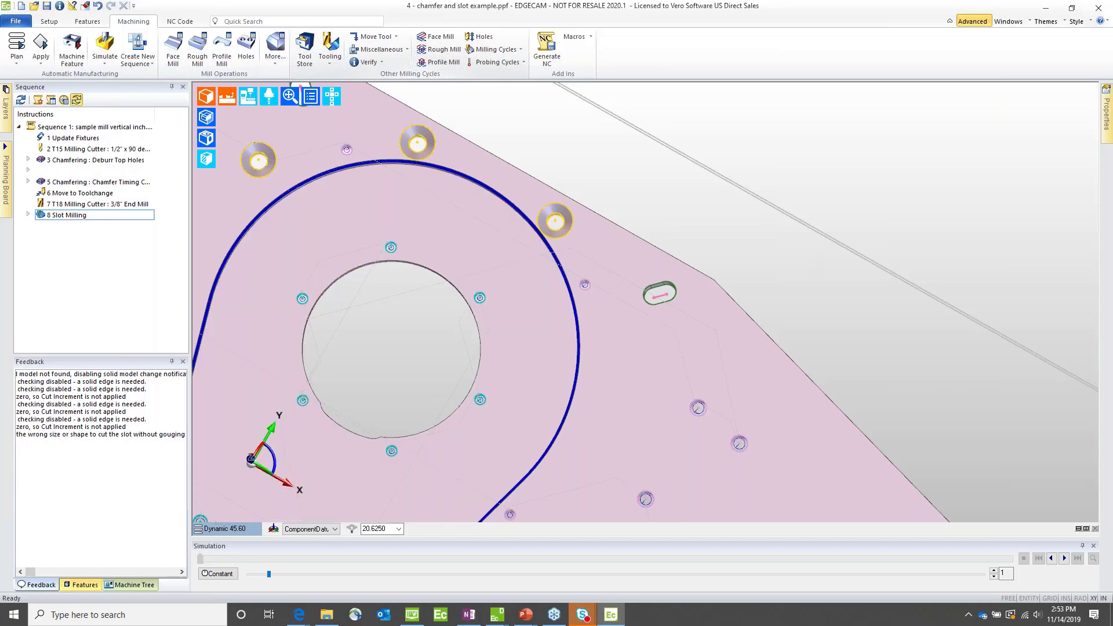
Step: Undo the gouge check change, then reopen the Slot Milling cycle to review Relax Gouge Check and cancel the edit
click(97, 6)
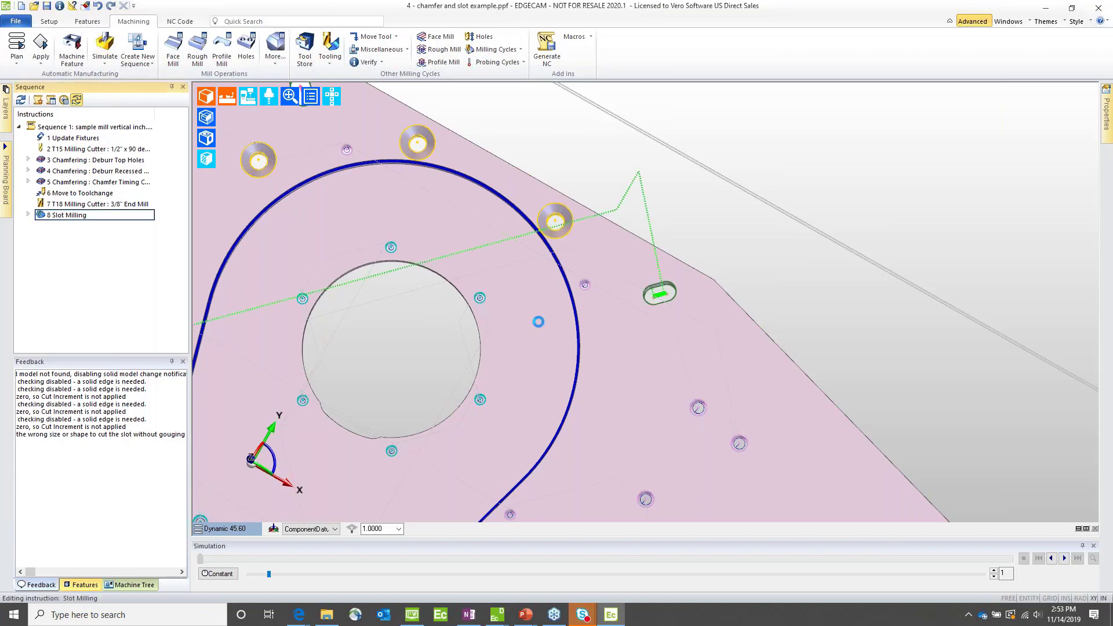
click(510, 271)
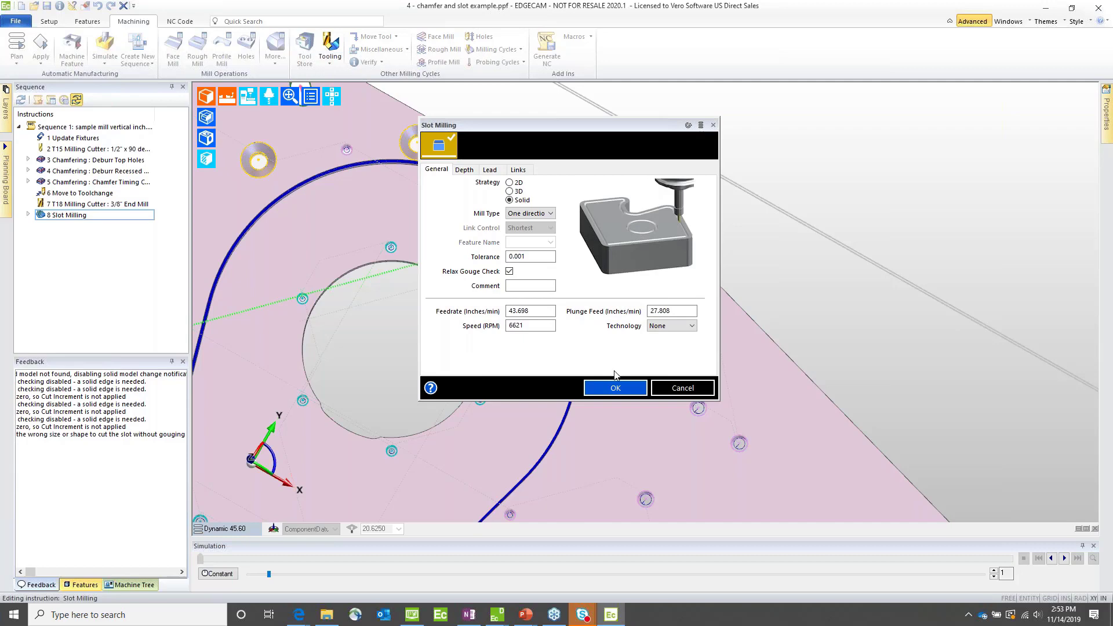
click(701, 389)
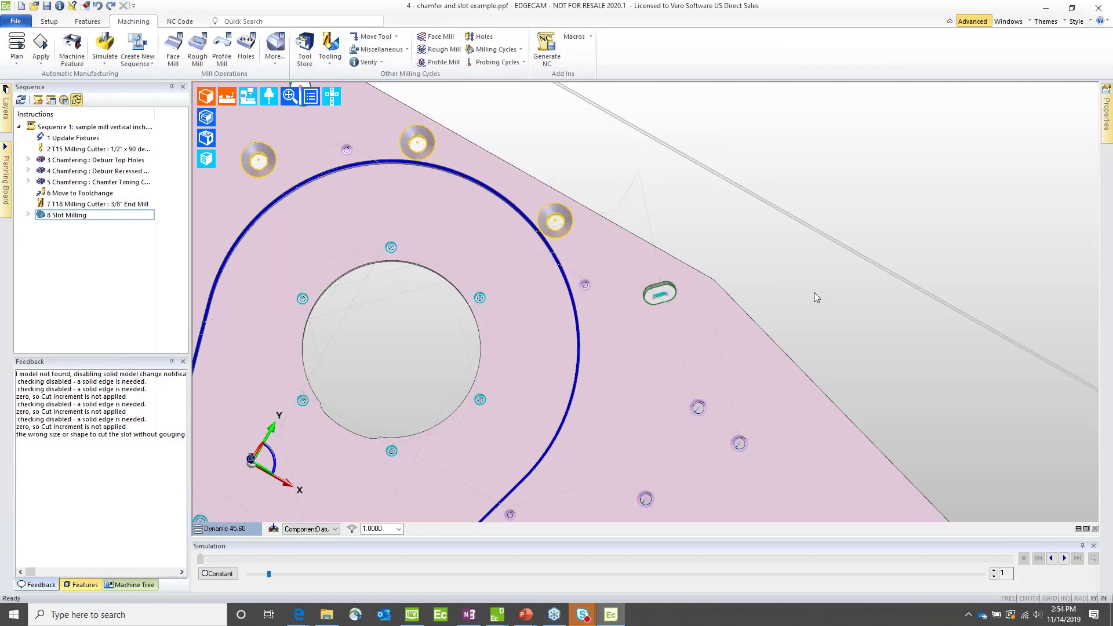
Step: Open the recently used aerospace housing.ppf part from the 2 - Turning demo folder
click(16, 21)
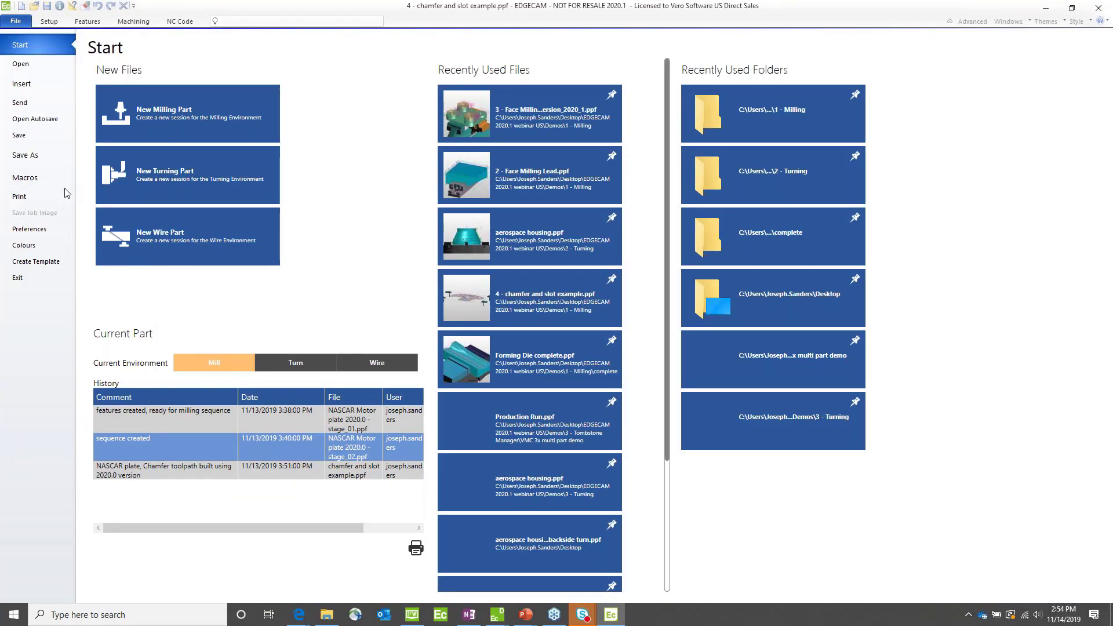
click(529, 248)
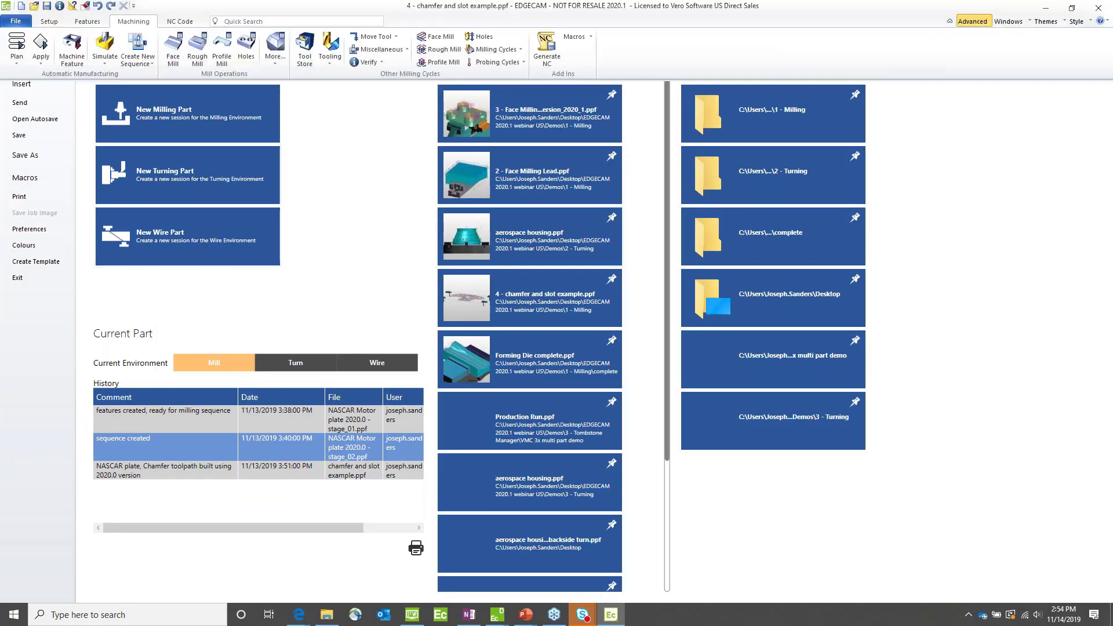
click(581, 331)
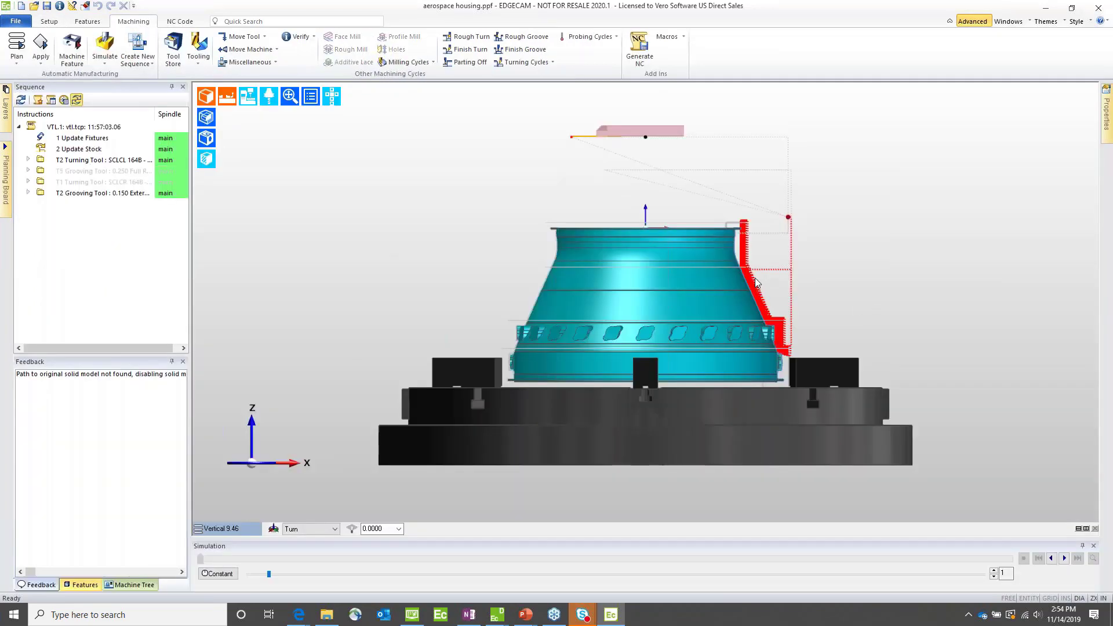
Step: Open the Swarf Clearance settings of the Rough Turn cycle on the housing's outer flank and move them clear of the cycle dialog
mouse_move(755, 287)
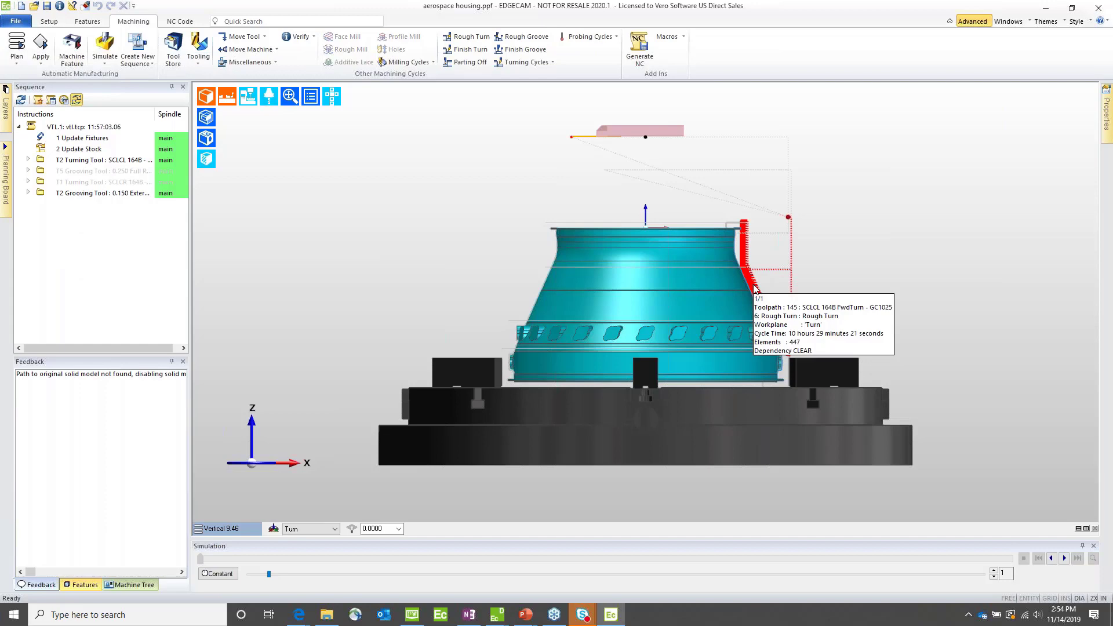
double_click(755, 287)
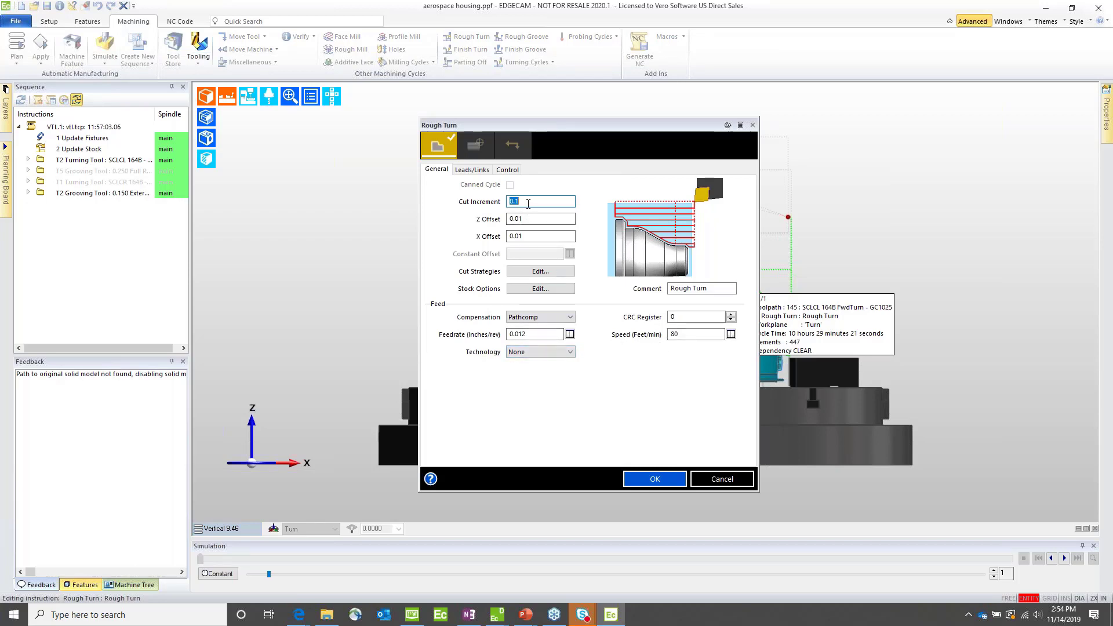
click(507, 169)
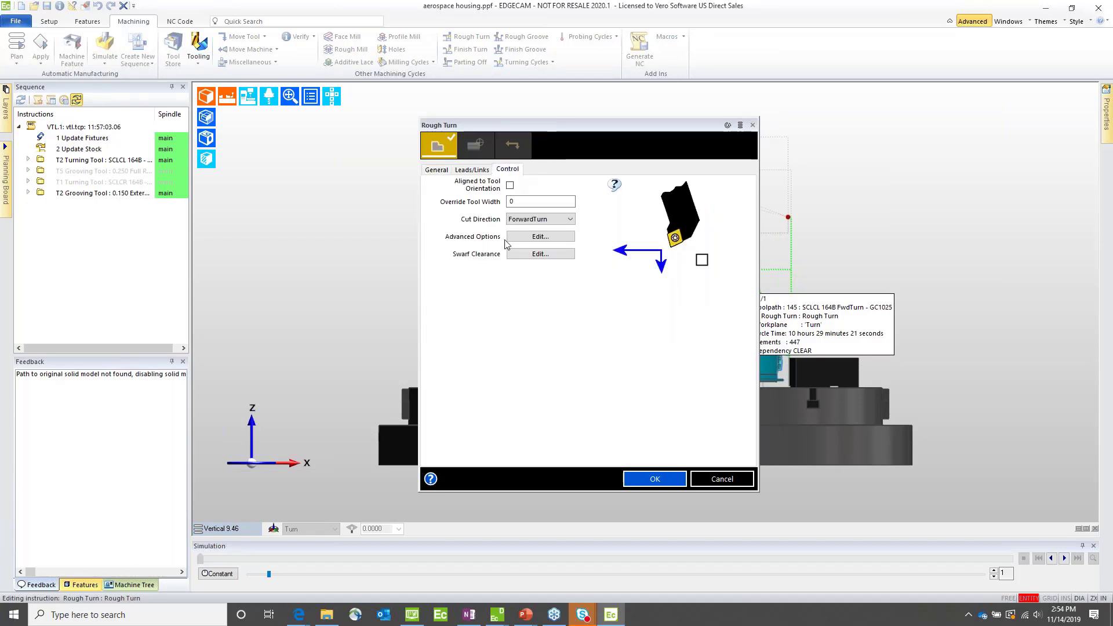
click(531, 255)
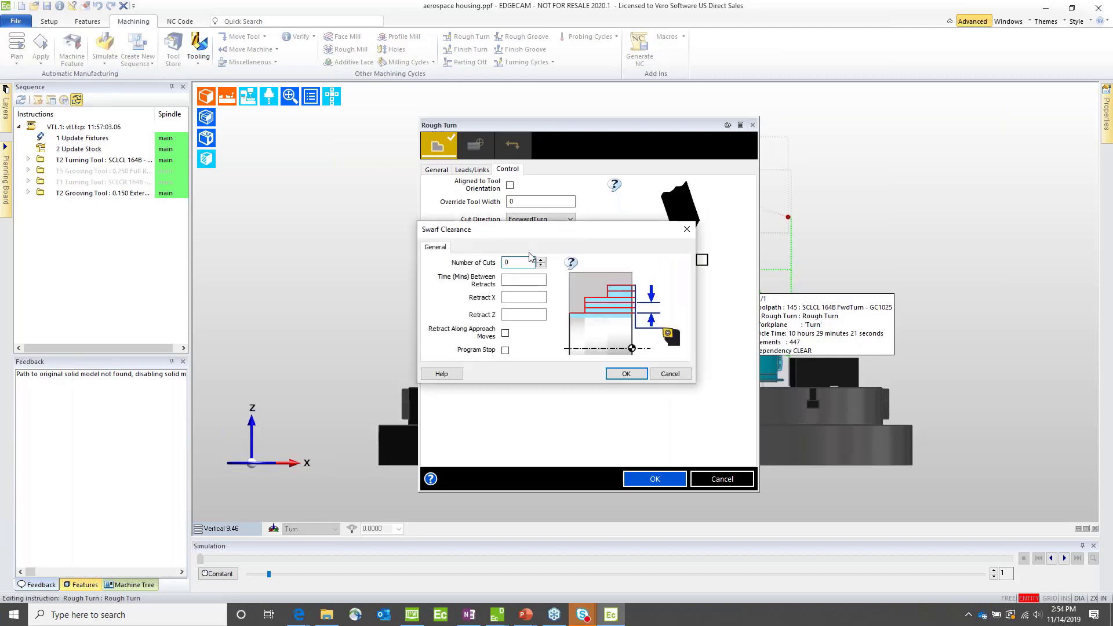
drag(526, 237, 850, 170)
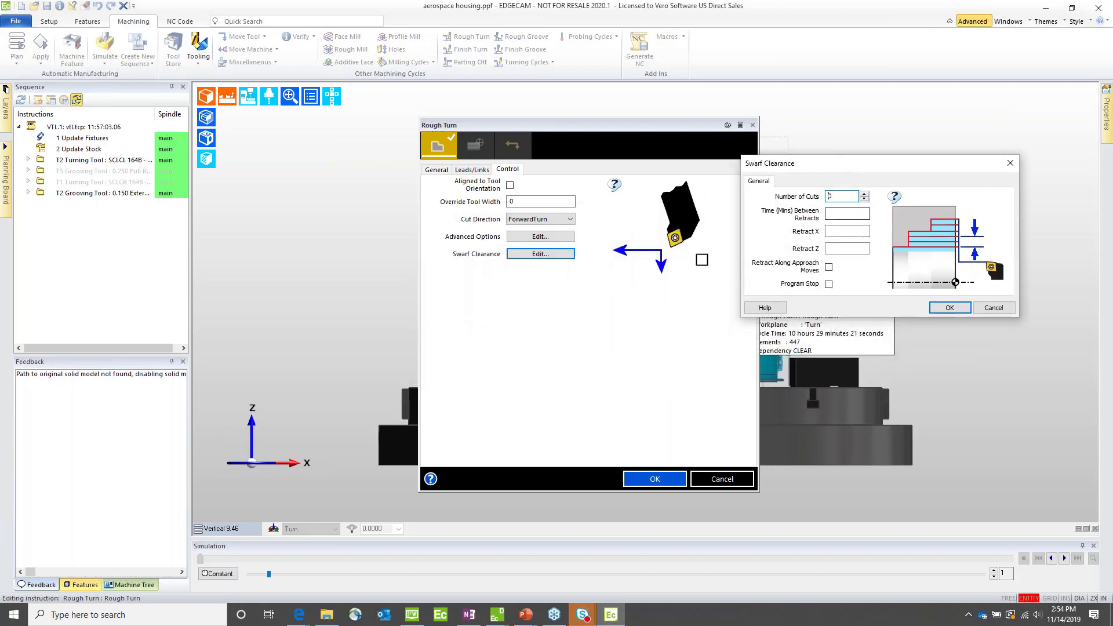
Step: Set the Rough Turn swarf clearance to 30 minutes between retracts, Retract X 26, Retract Z 1 and a program stop, then regenerate the cycle
click(840, 214)
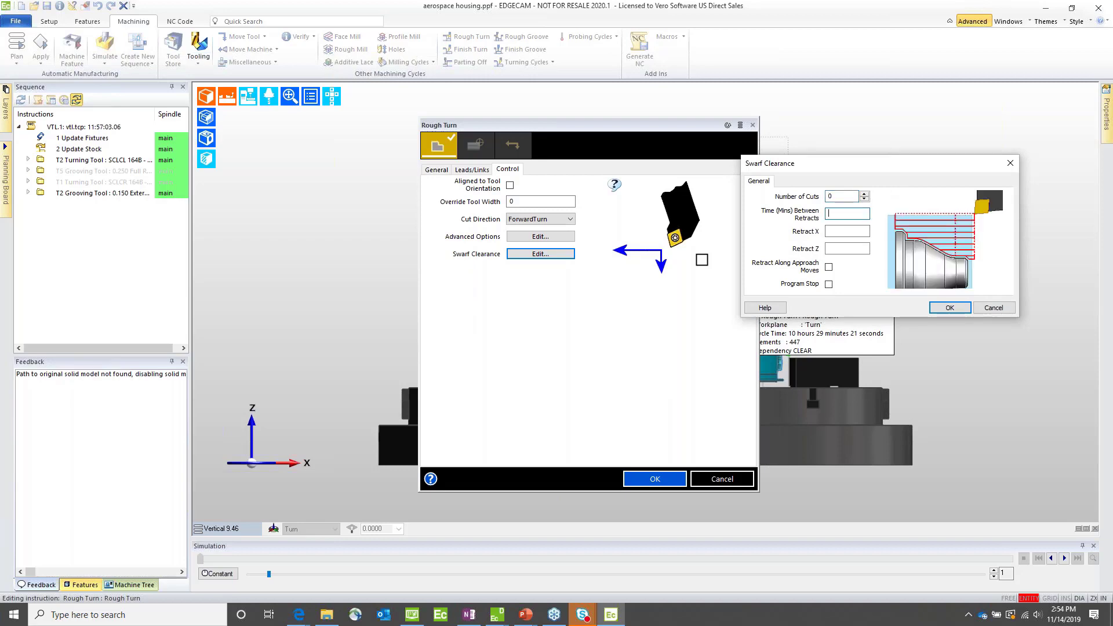
text(30)
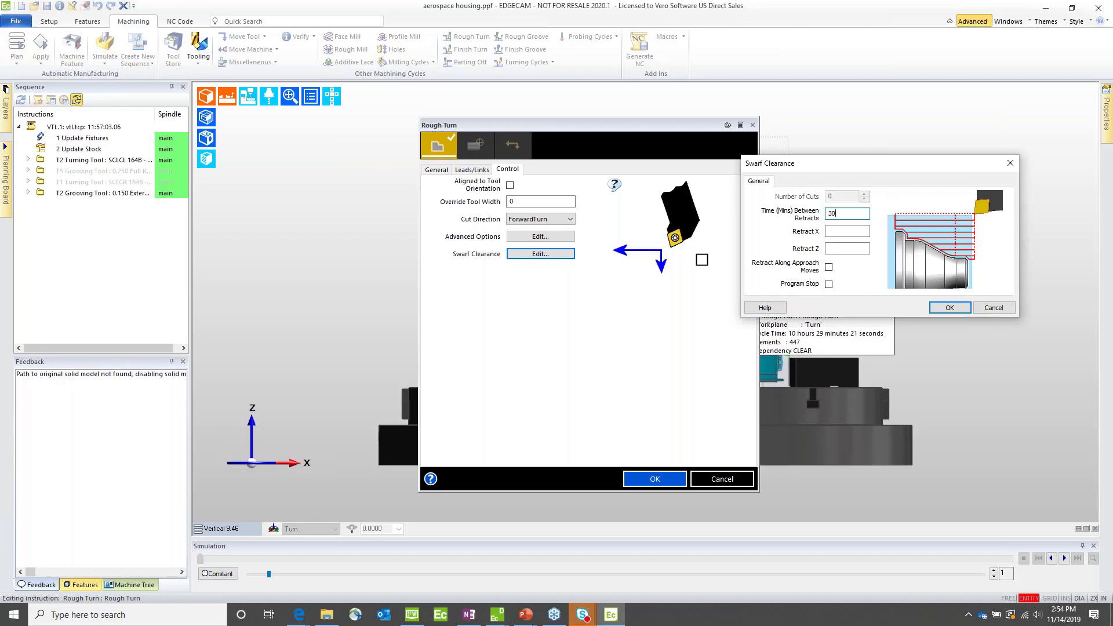
click(842, 230)
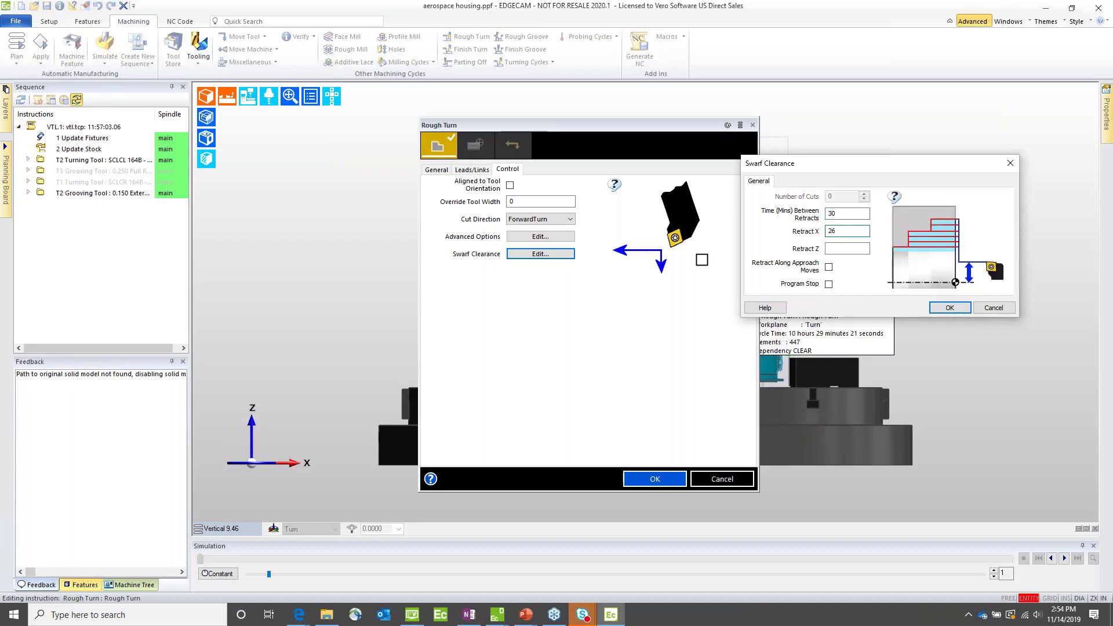
key(Tab)
text(1)
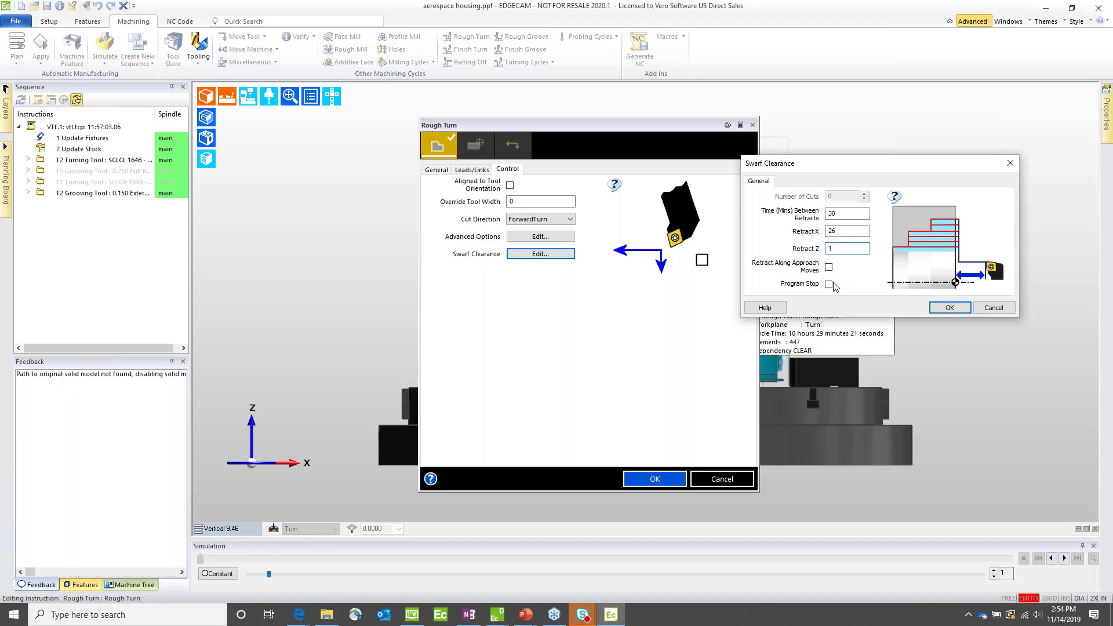
click(828, 284)
click(950, 308)
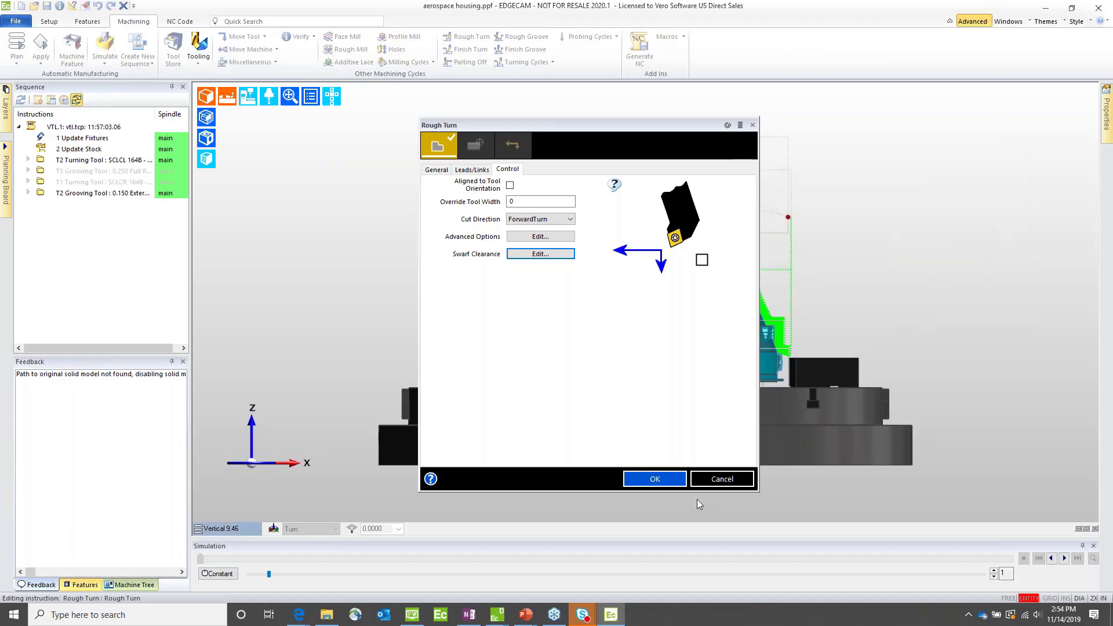
click(649, 480)
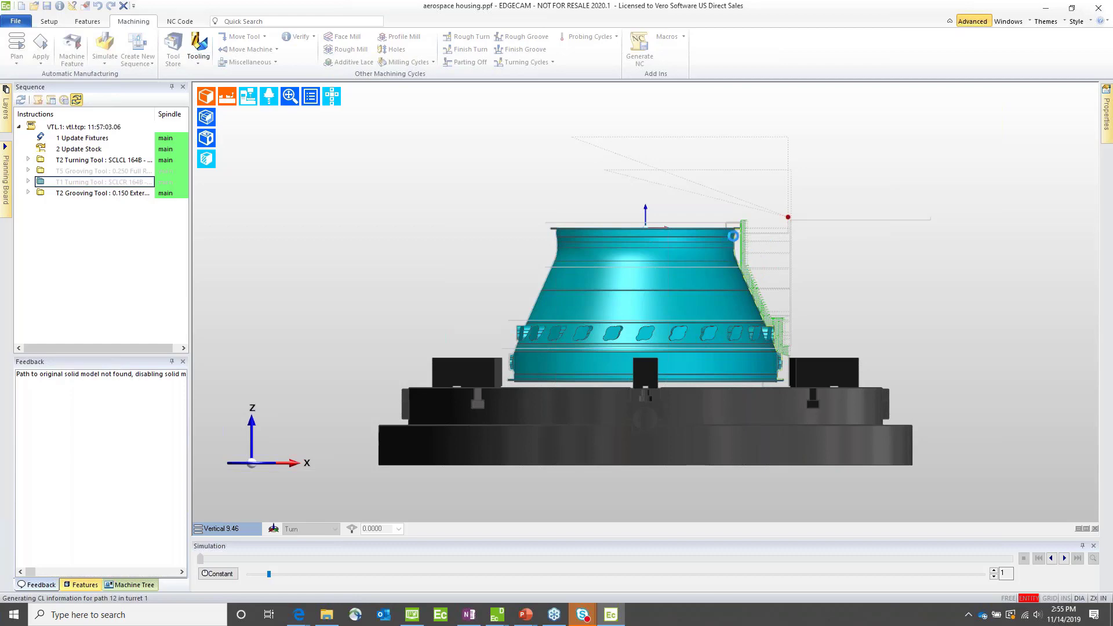
Step: Select the Finish Groove cycle under the 0.150 external grooving tool and hide the solid model to examine its toolpath against the groove profile
scroll(738, 248, up, 8)
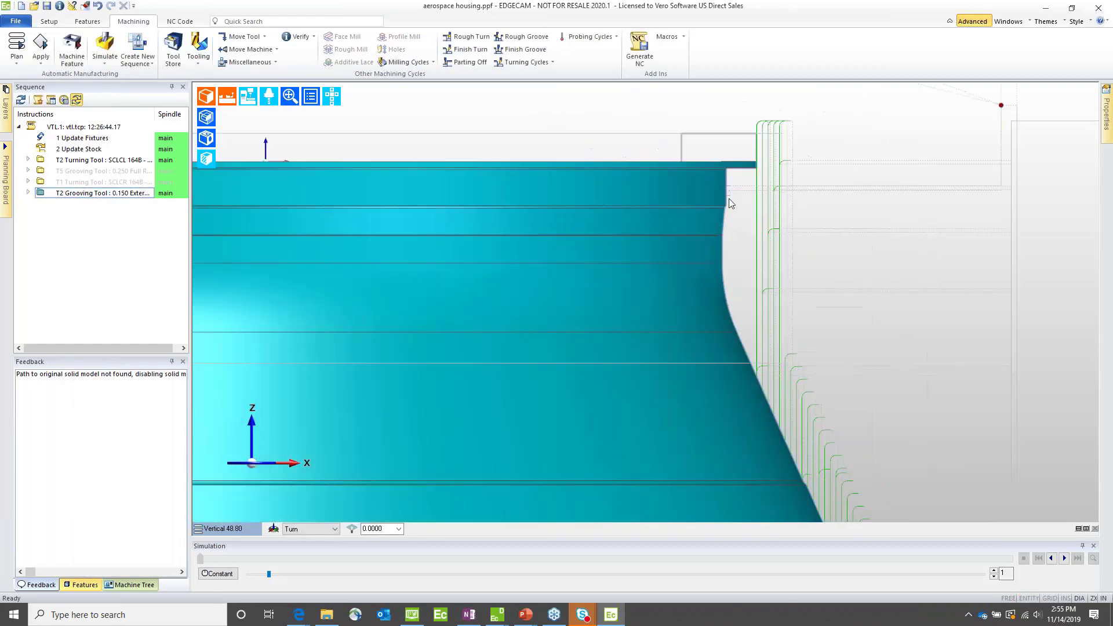
click(28, 193)
click(79, 226)
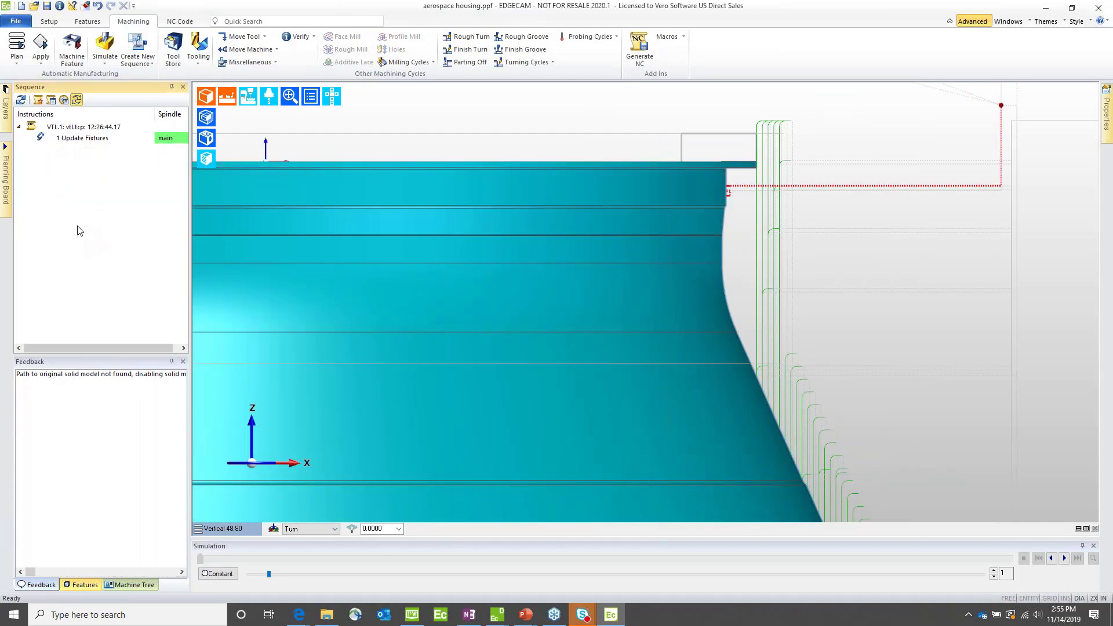
scroll(730, 190, up, 15)
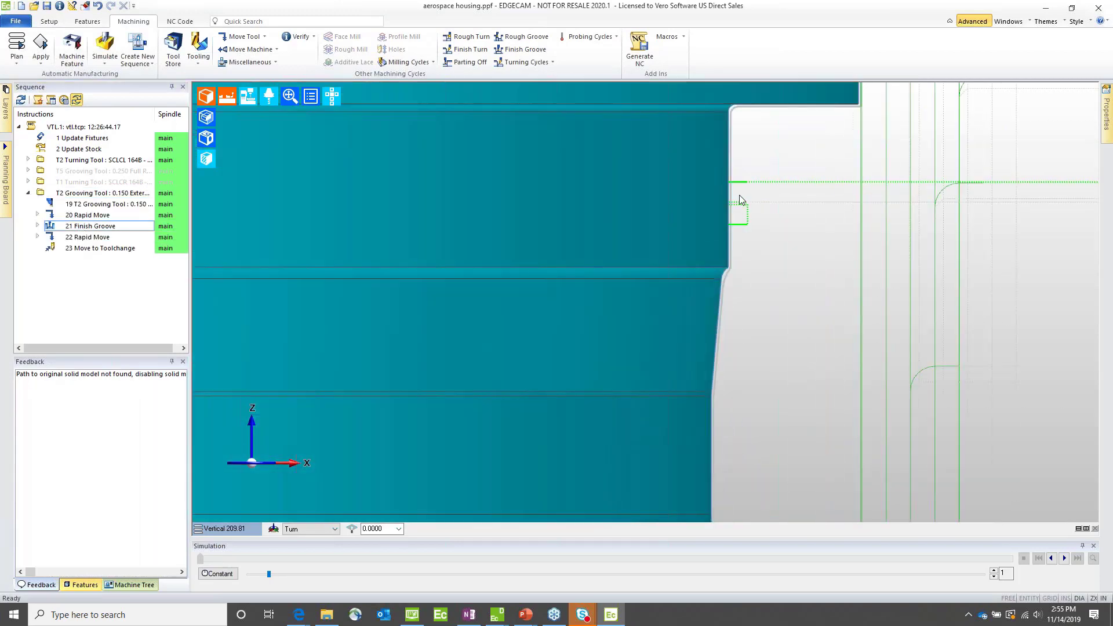
scroll(736, 214, down, 7)
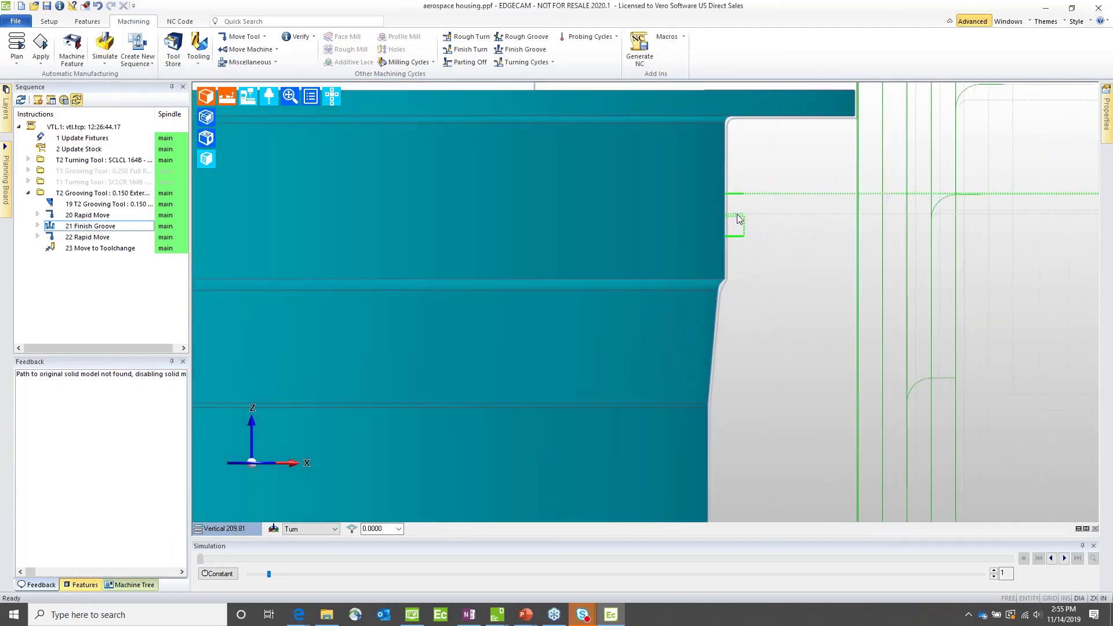
mouse_move(747, 232)
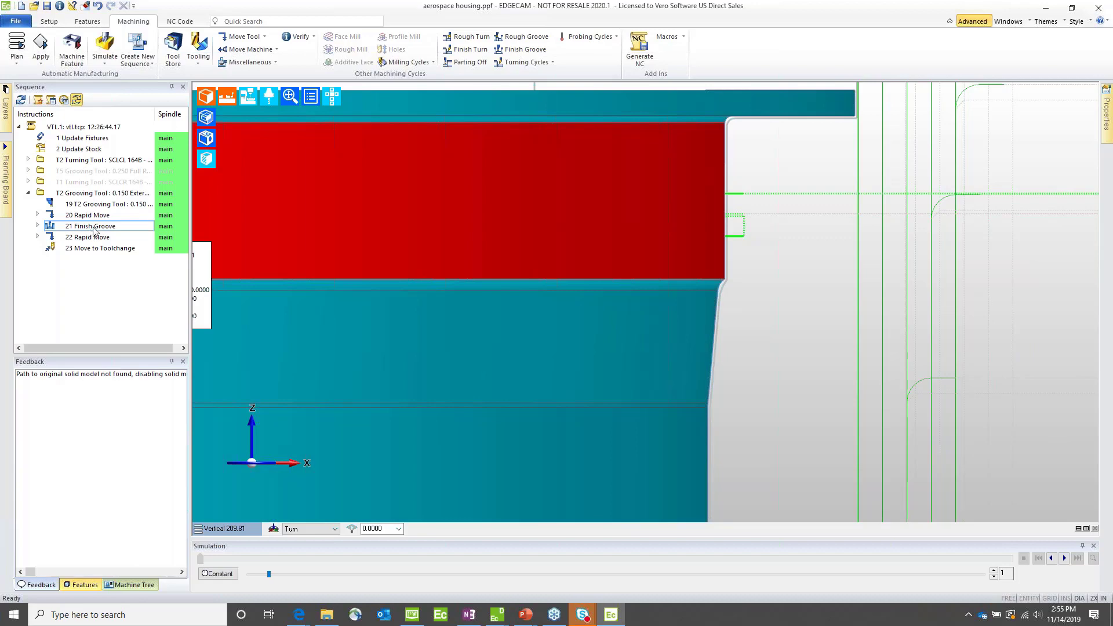
click(205, 96)
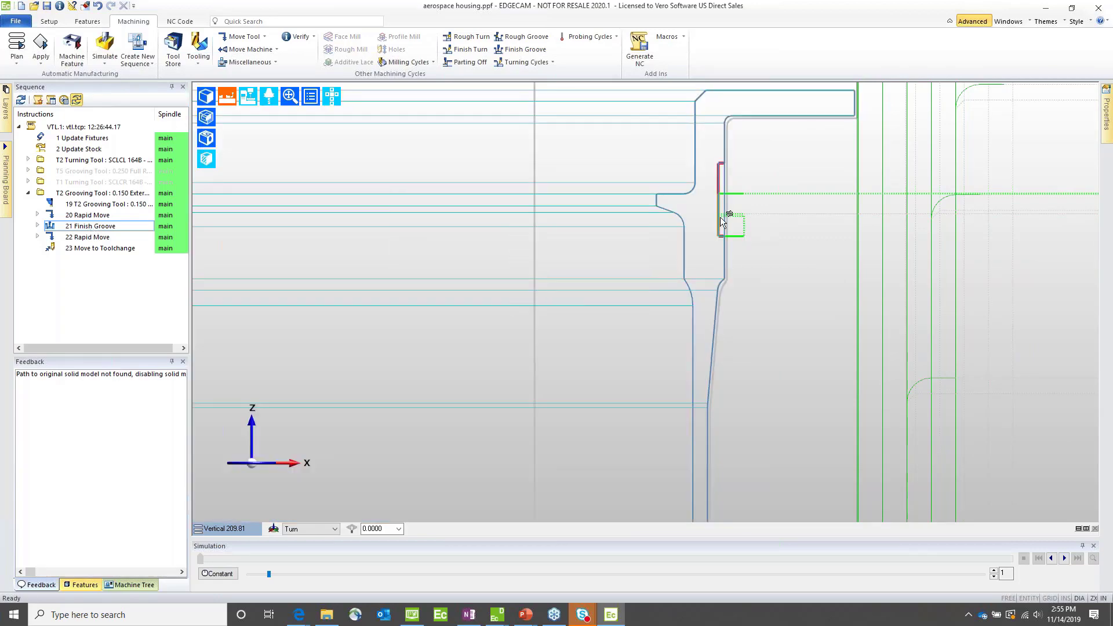
scroll(720, 217, up, 5)
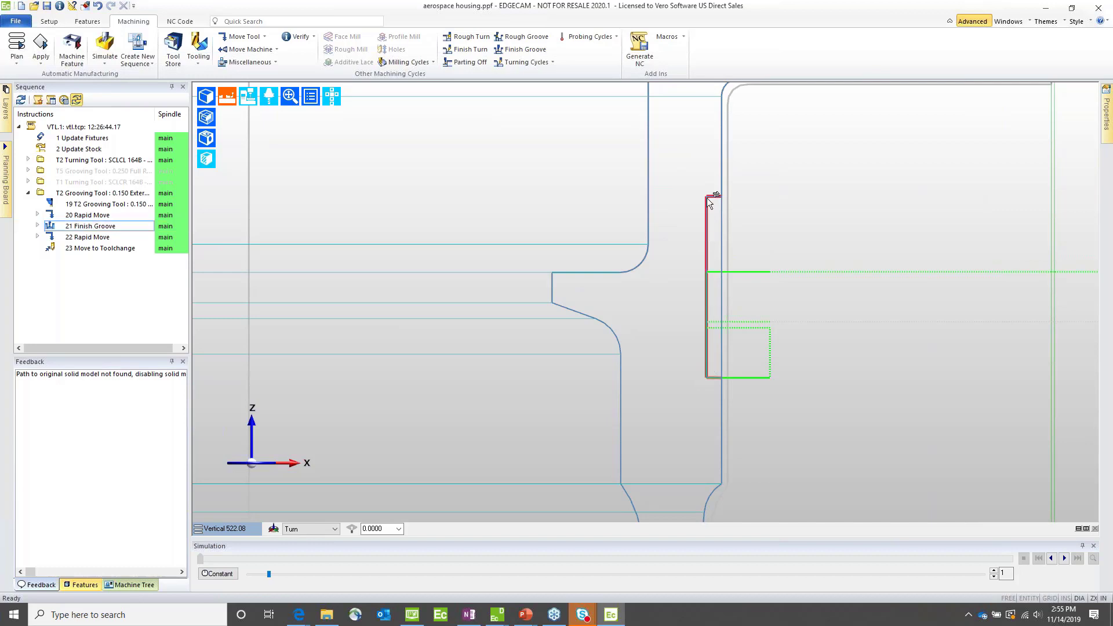
Step: Simulate the Finish Groove cycle on its own to watch the tool enter and finish the groove
double_click(72, 227)
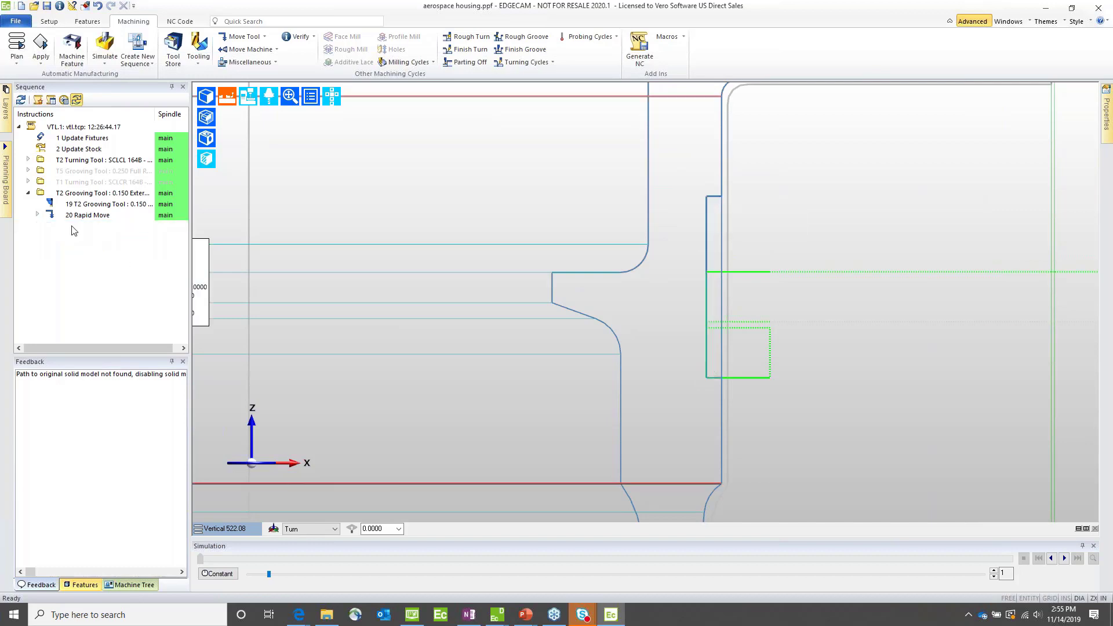
right_click(74, 229)
click(105, 246)
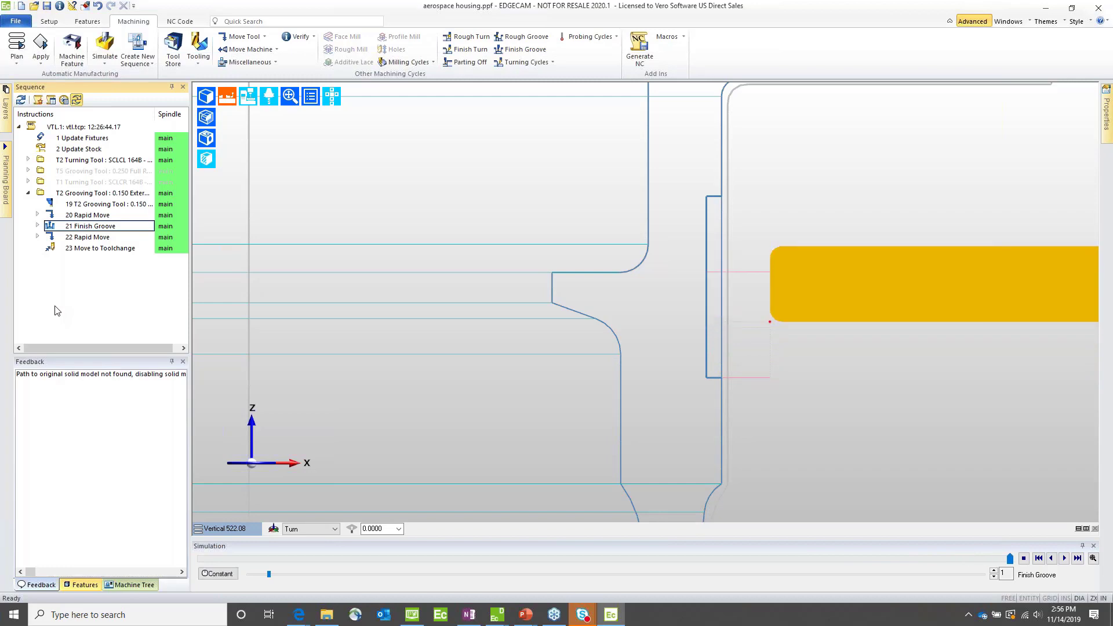
Step: Edit the Finish Groove cycle to enable Pre-Finish Plunge and Use Current Stock, with Plunge Stand Off 0.005 and Plunge Feed 0.008 inches/rev
click(80, 228)
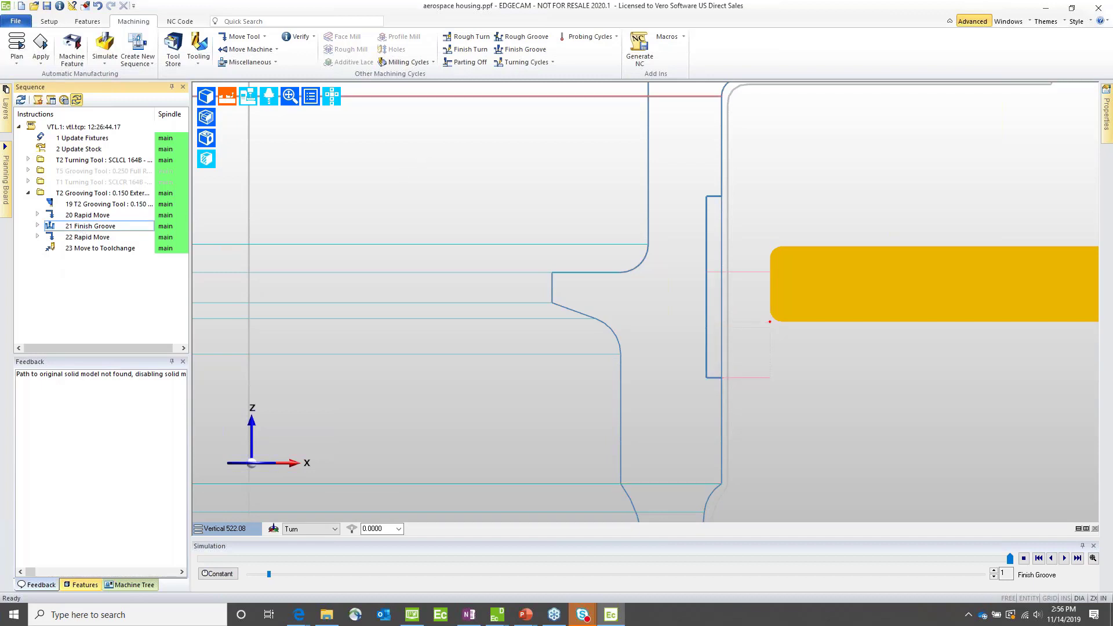
double_click(89, 227)
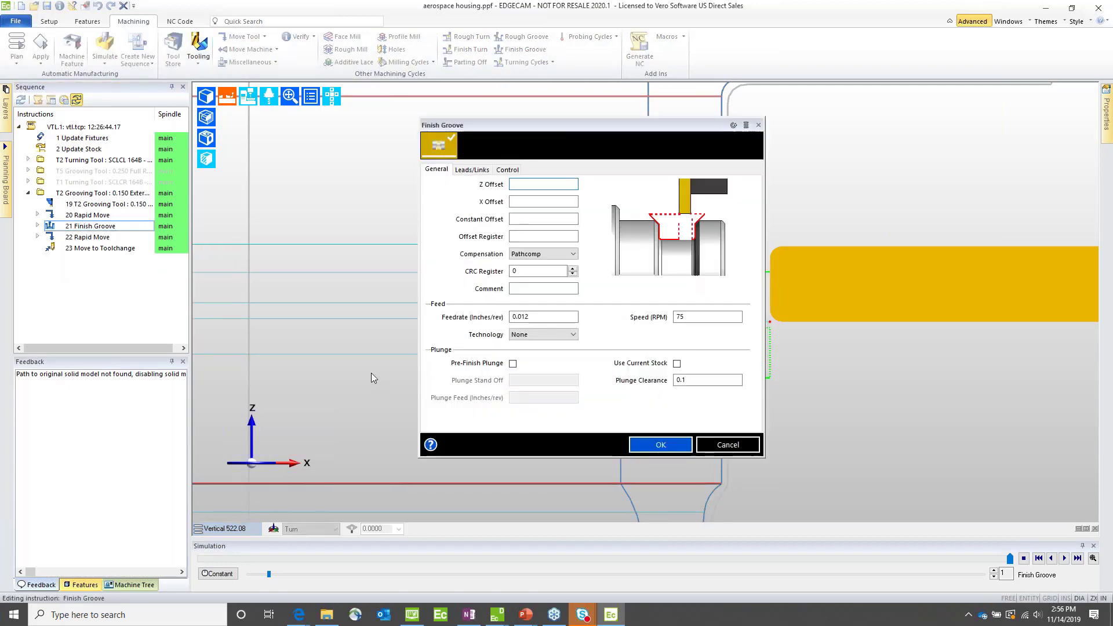
click(513, 363)
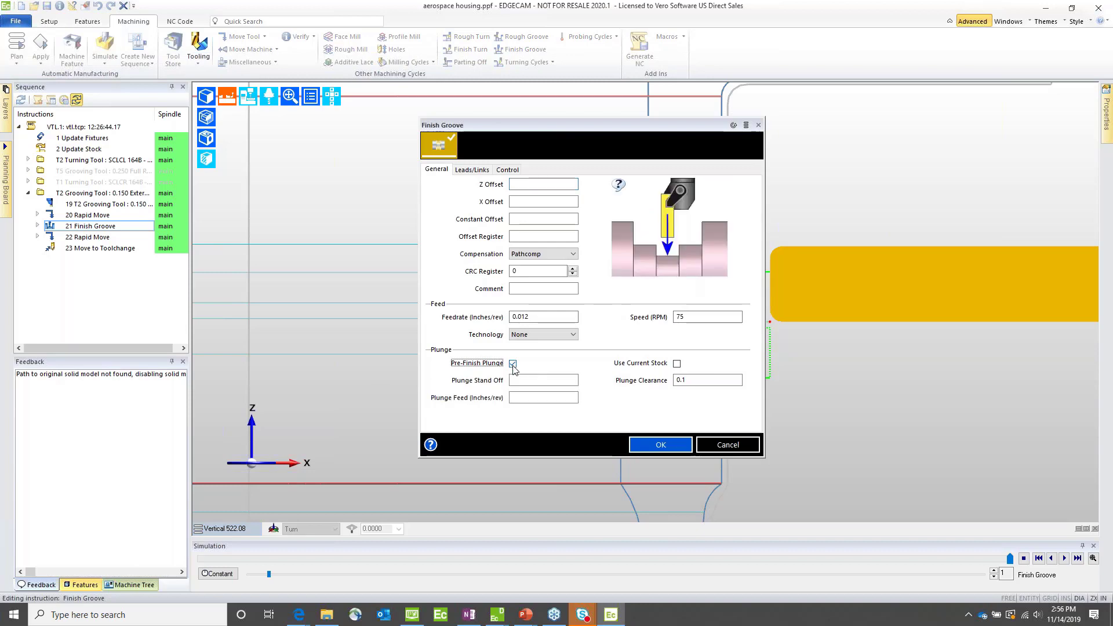
click(676, 363)
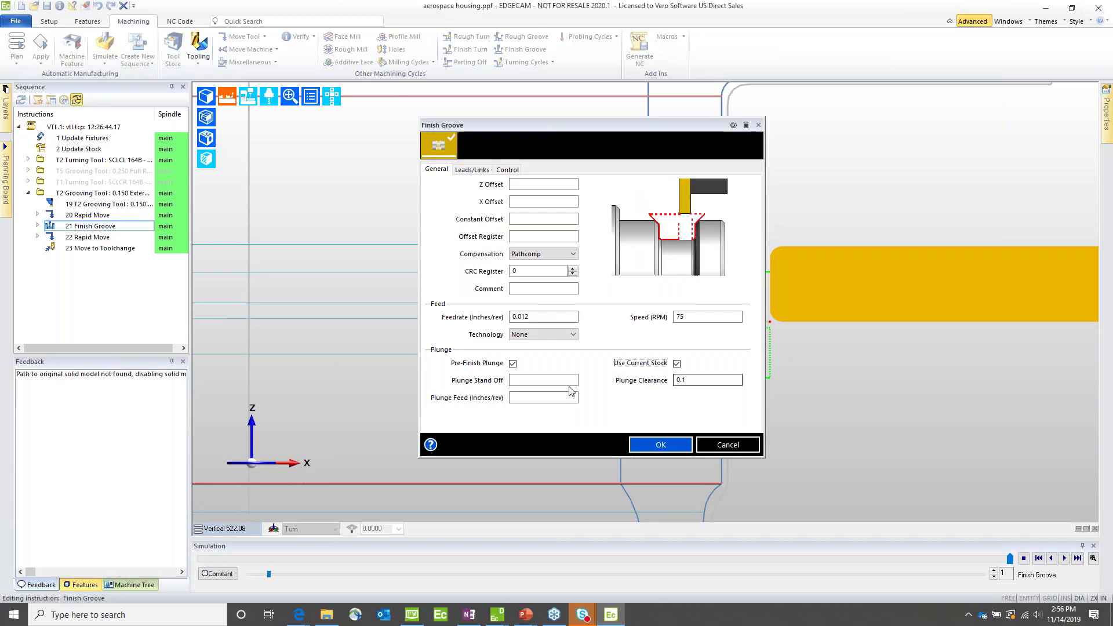
click(534, 398)
click(534, 381)
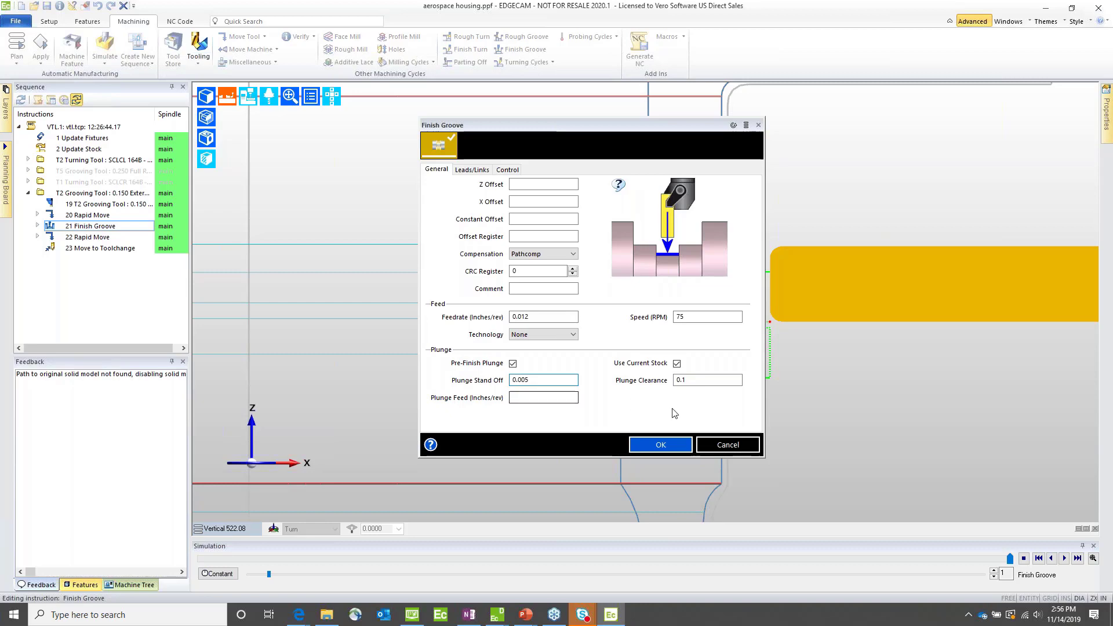
click(539, 398)
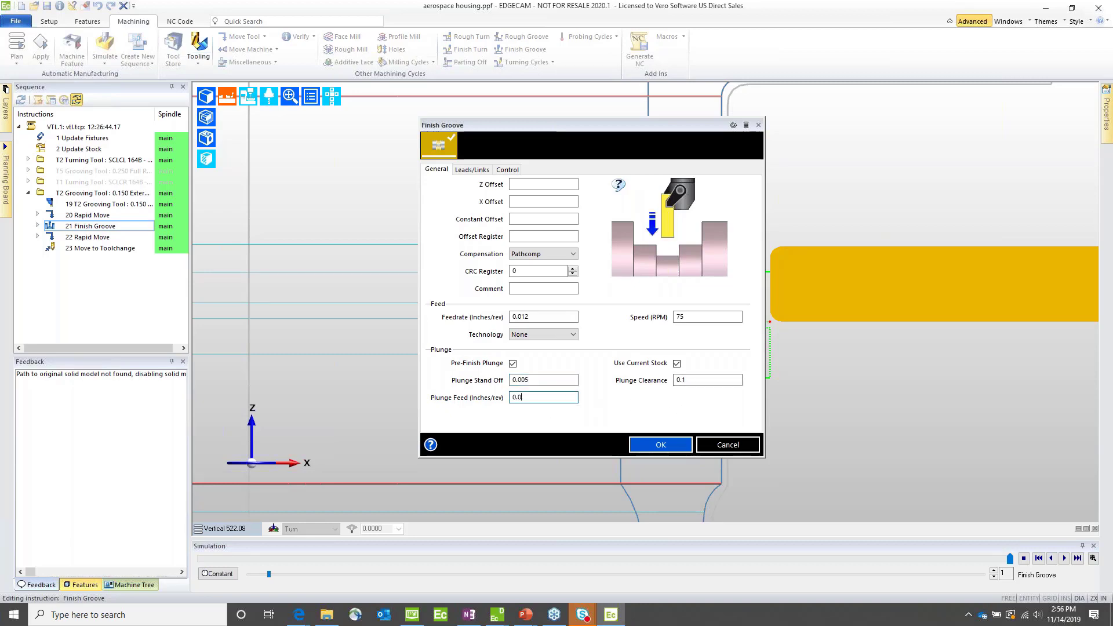
click(660, 445)
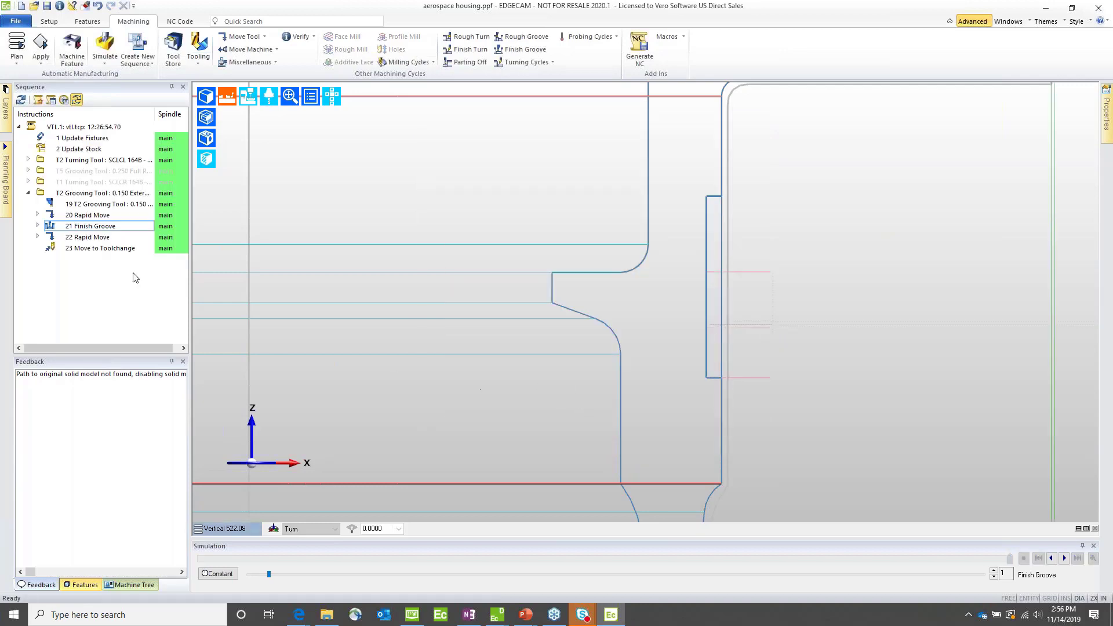
Step: Display the stock around the groove profile and simulate the edited Finish Groove cycle with its pre-finish plunge
click(207, 98)
click(207, 98)
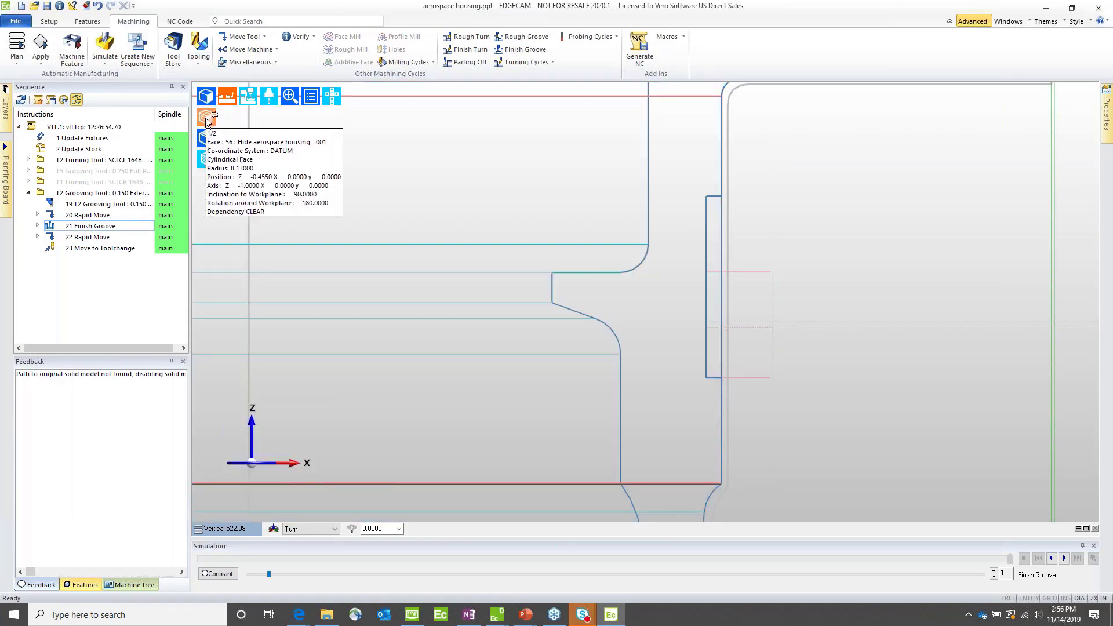
click(207, 119)
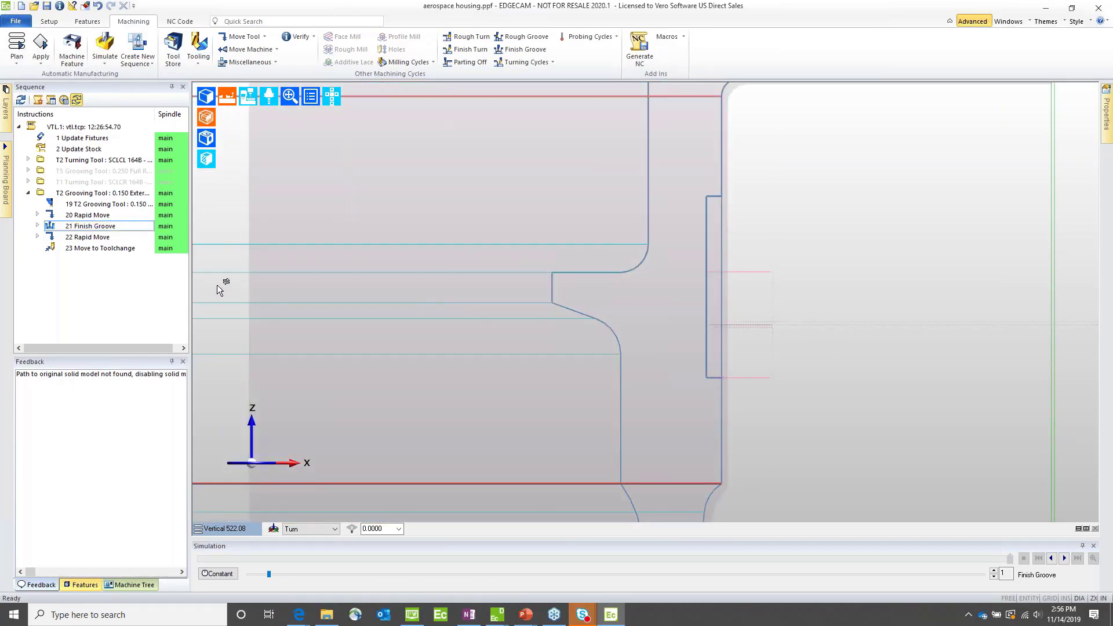
right_click(84, 228)
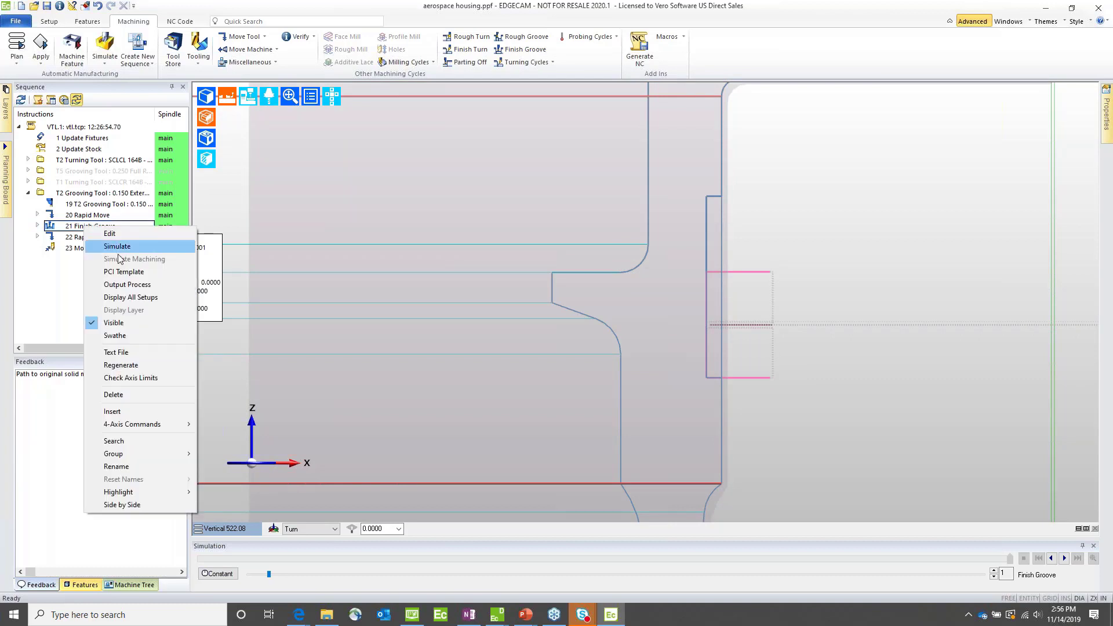
click(101, 243)
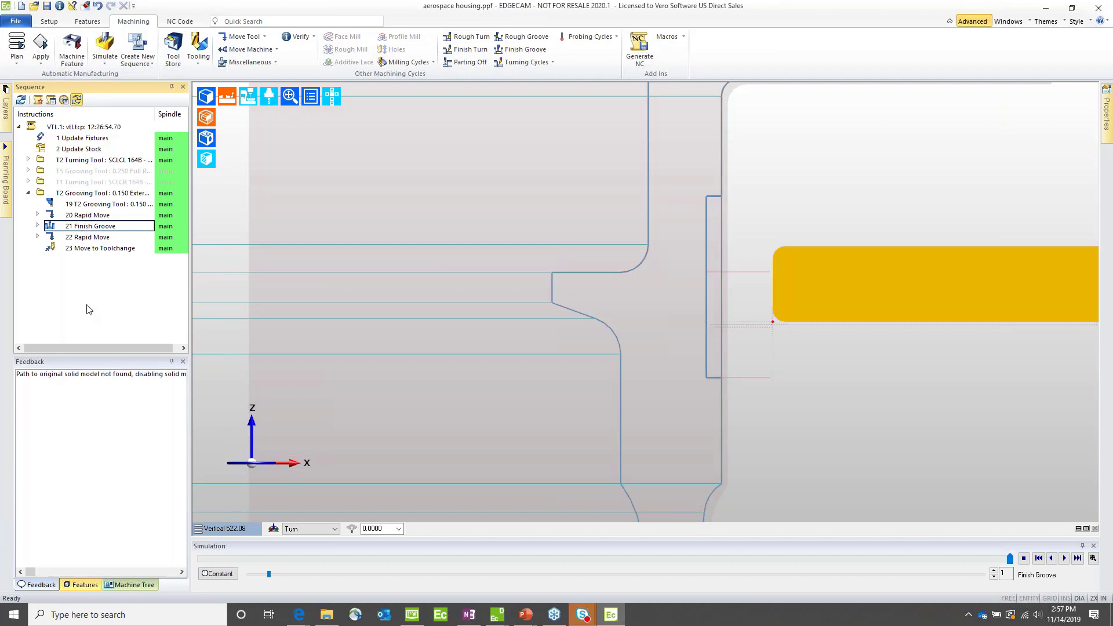
Step: Launch Code Wizard from the EDGECAM 2020.1 launcher and dismiss its startup prompt without creating or opening a document
click(413, 618)
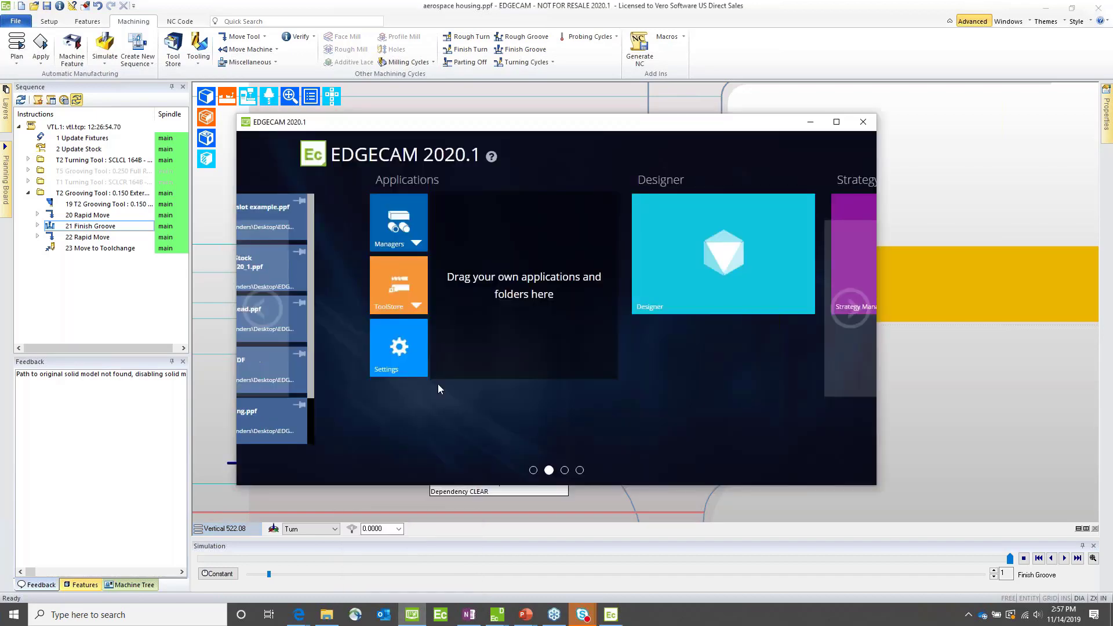
click(580, 470)
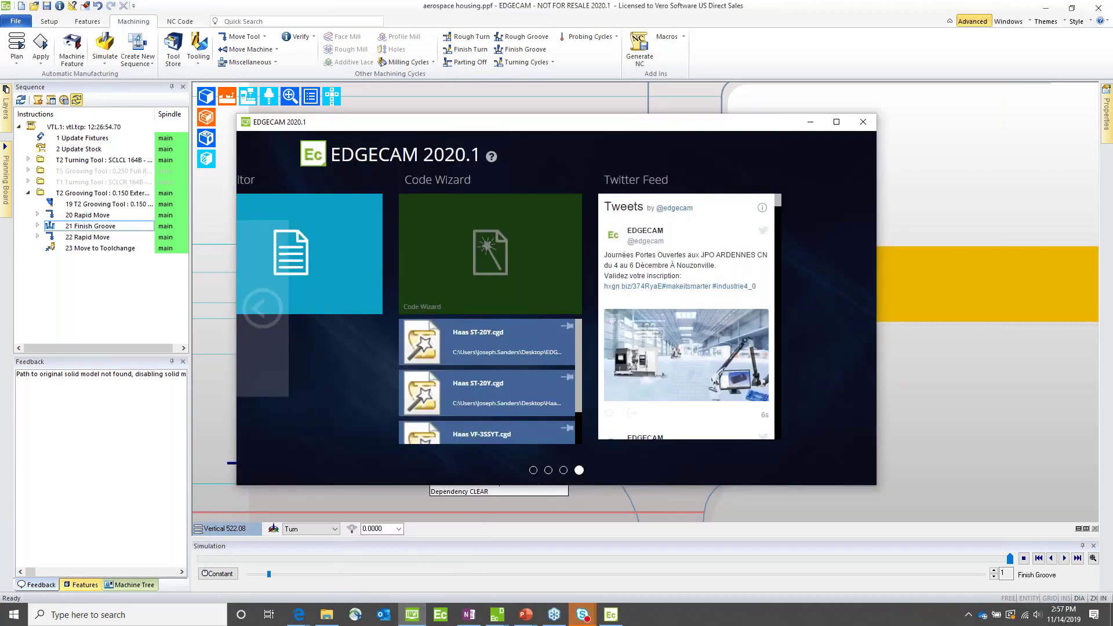
click(579, 293)
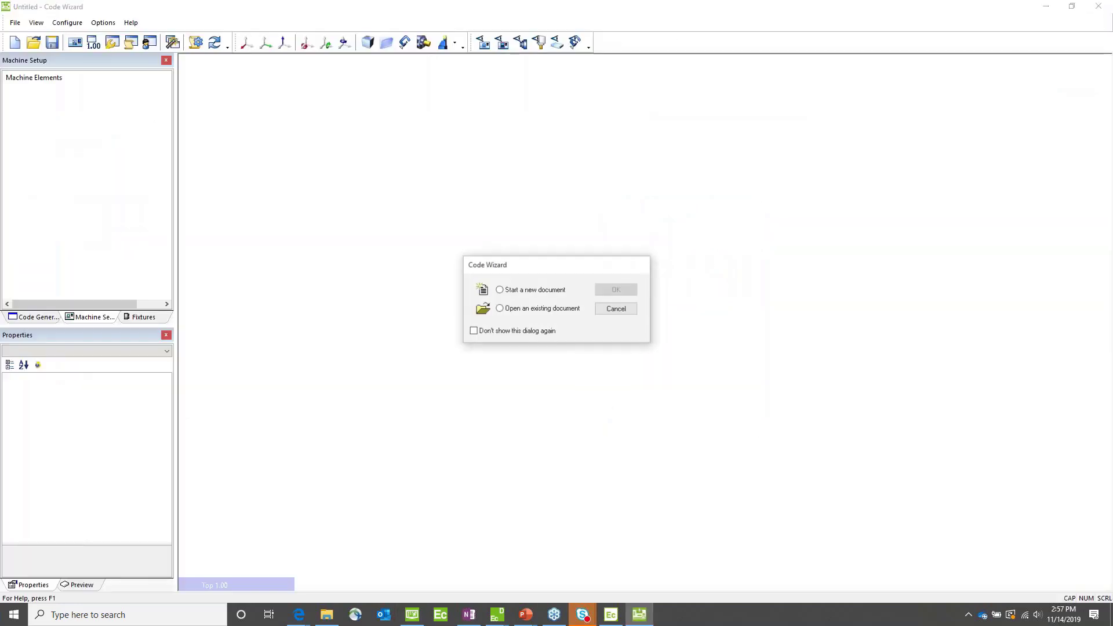
click(618, 309)
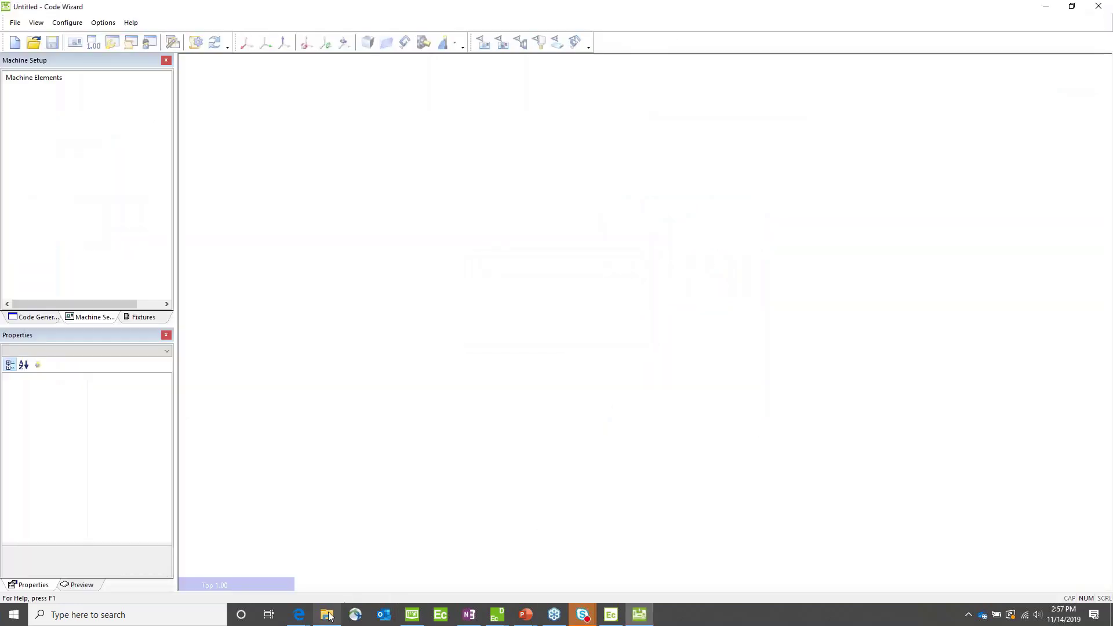
Step: Load Haas ST-20Y.cgd from the 2 - Turning demo folder into Code Wizard and accept the template update with a backup of the original
mouse_move(329, 615)
click(325, 586)
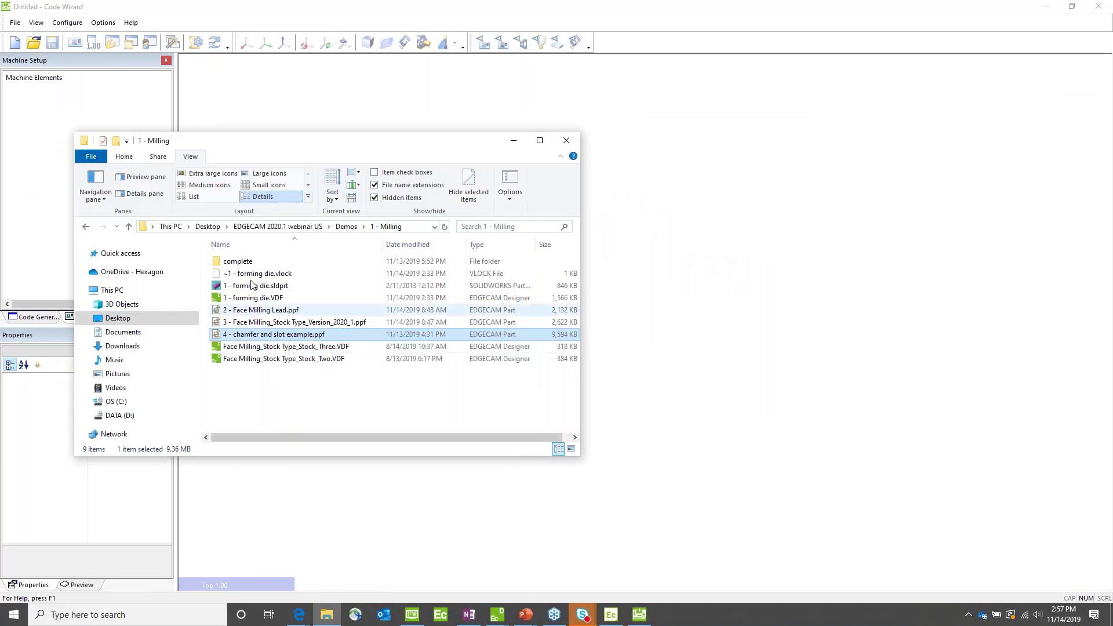
click(346, 226)
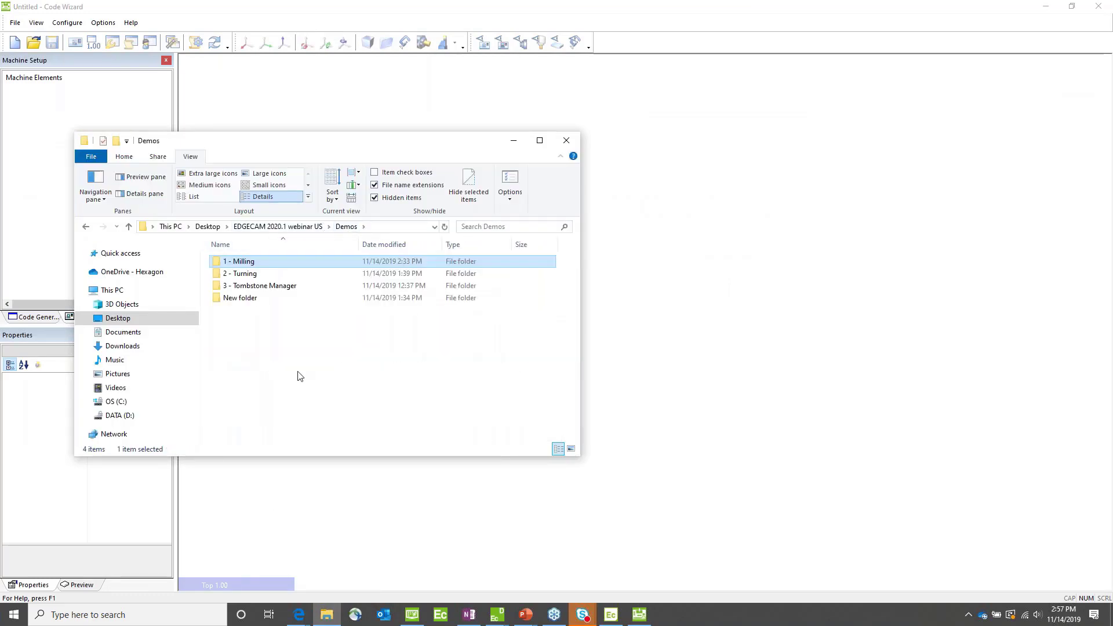
click(236, 274)
double_click(236, 275)
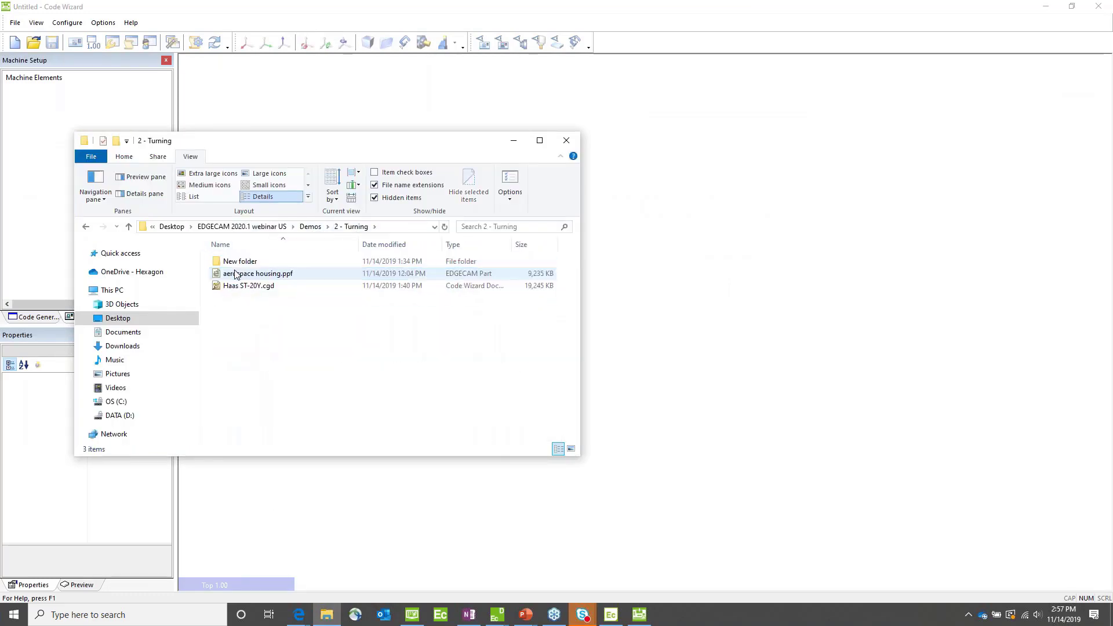
drag(233, 287, 826, 294)
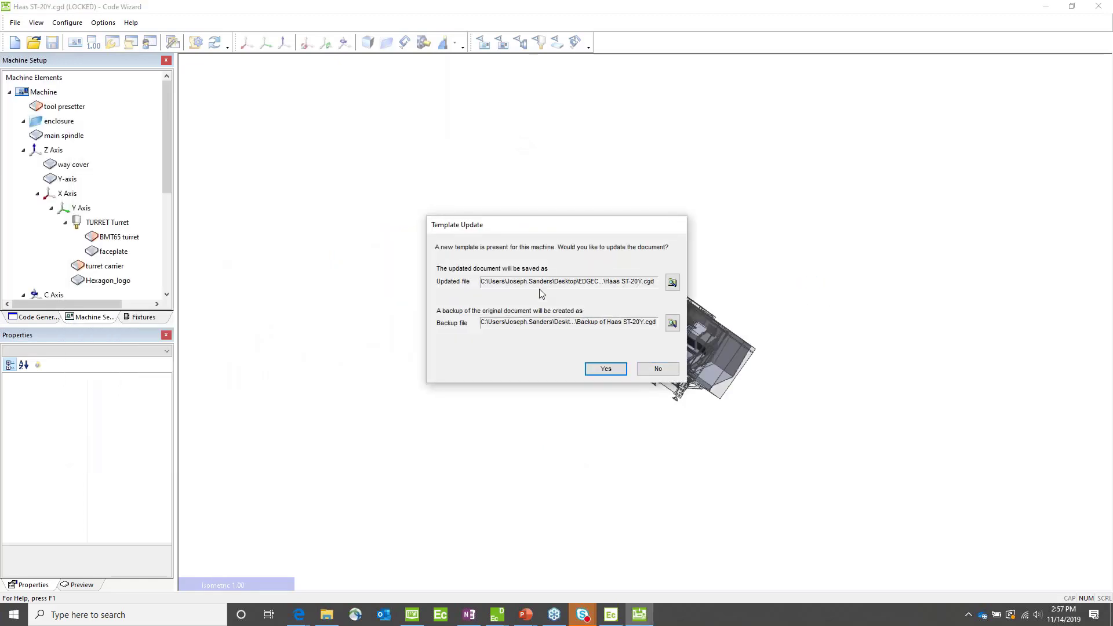
click(606, 370)
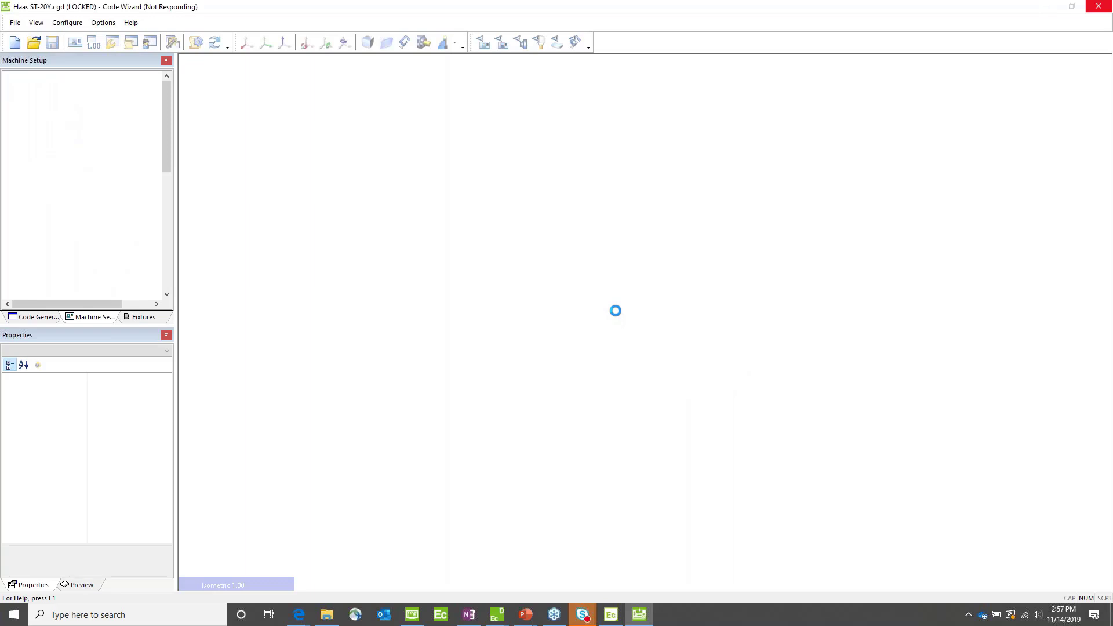
Step: Enable Support for Half Turret Positions on the Haas ST-20Y turret in the machine parameters
scroll(648, 317, up, 3)
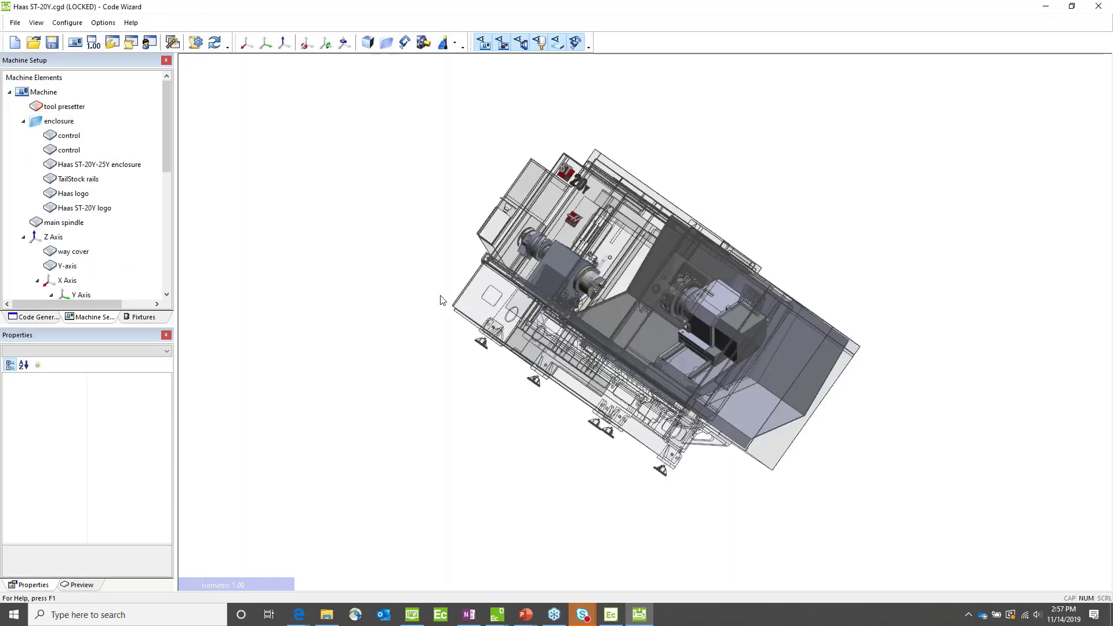
middle_drag(441, 295, 749, 271)
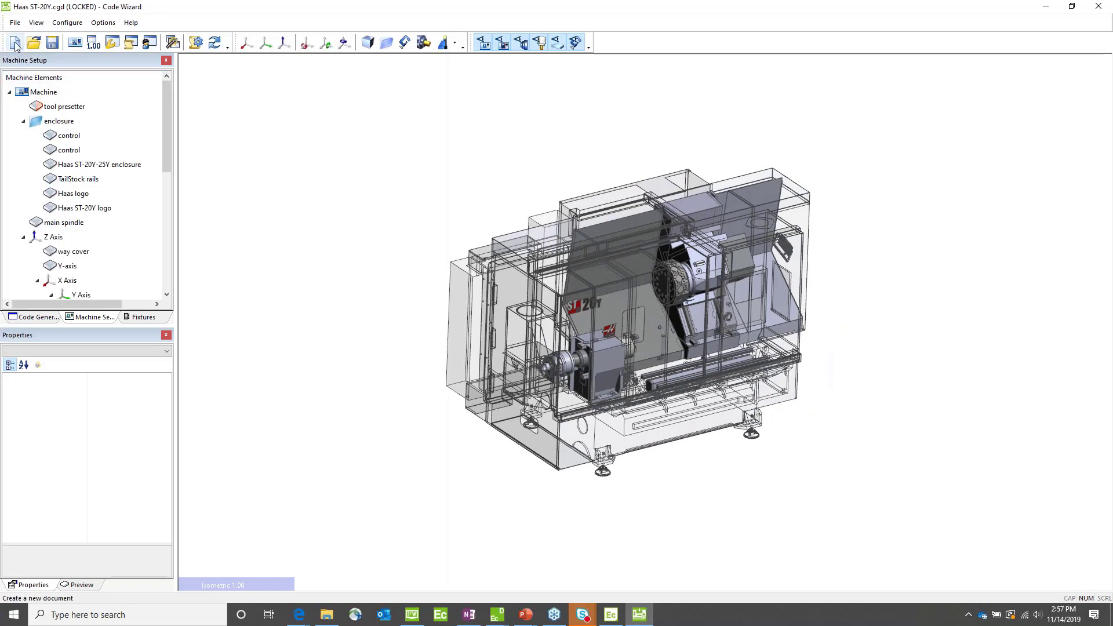
click(75, 44)
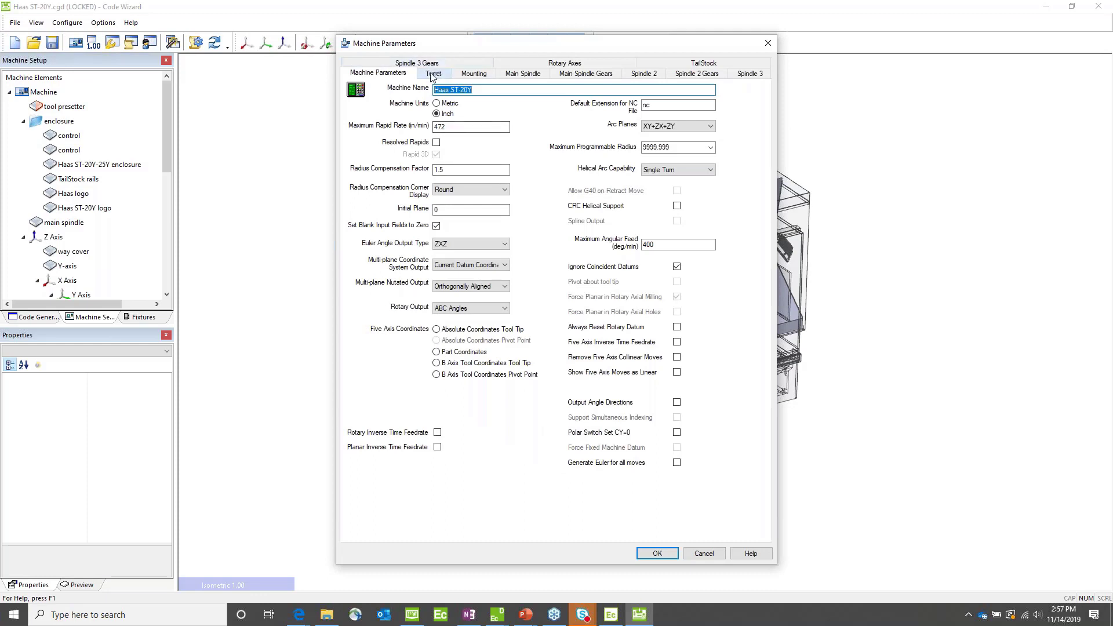
click(432, 74)
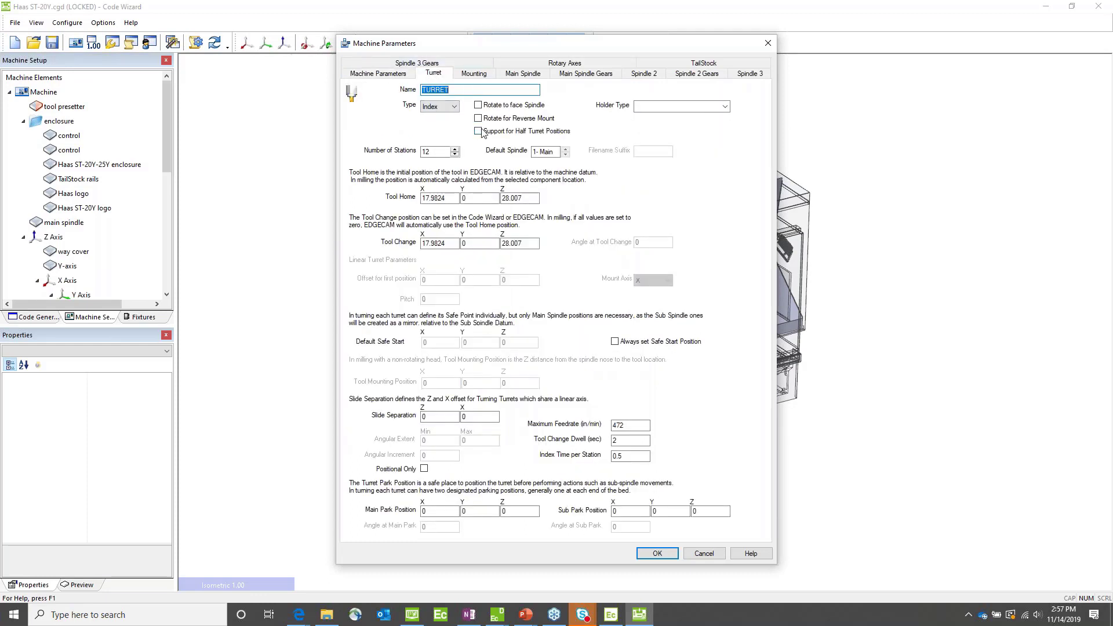
click(479, 132)
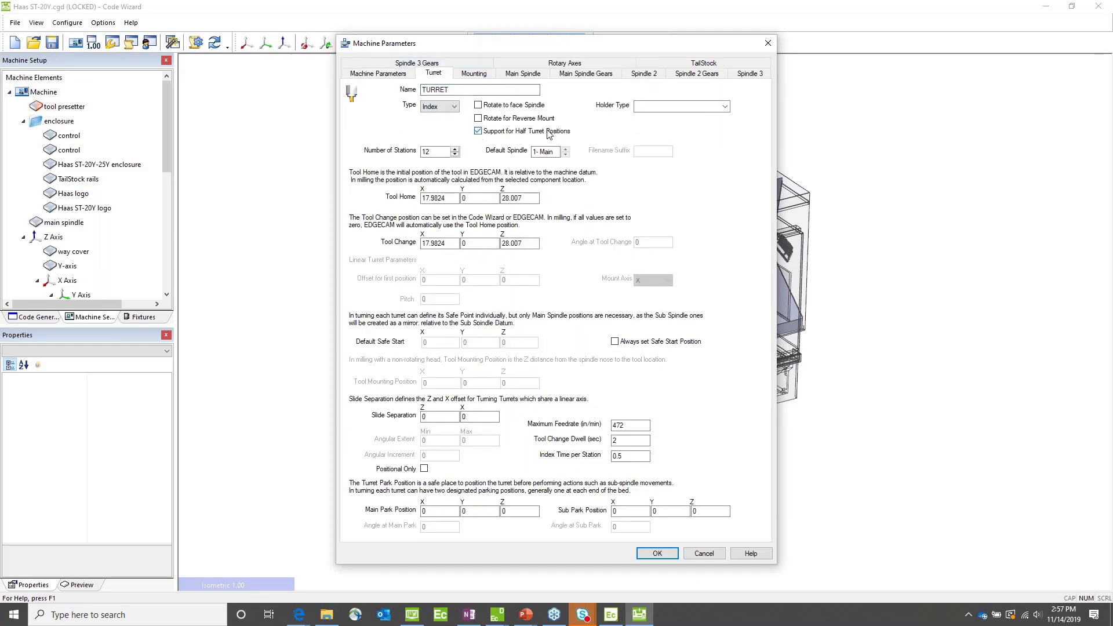
click(658, 553)
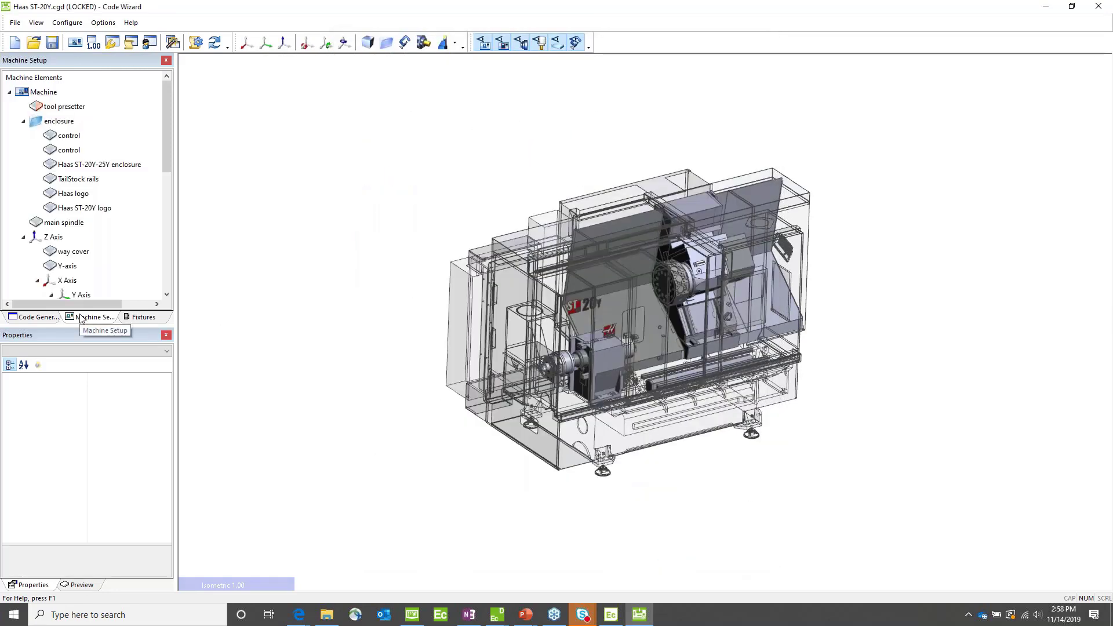
Step: Select TURRET Turret in the machine tree and examine how its half turret positions map to real machine positions
drag(169, 150, 171, 200)
click(109, 208)
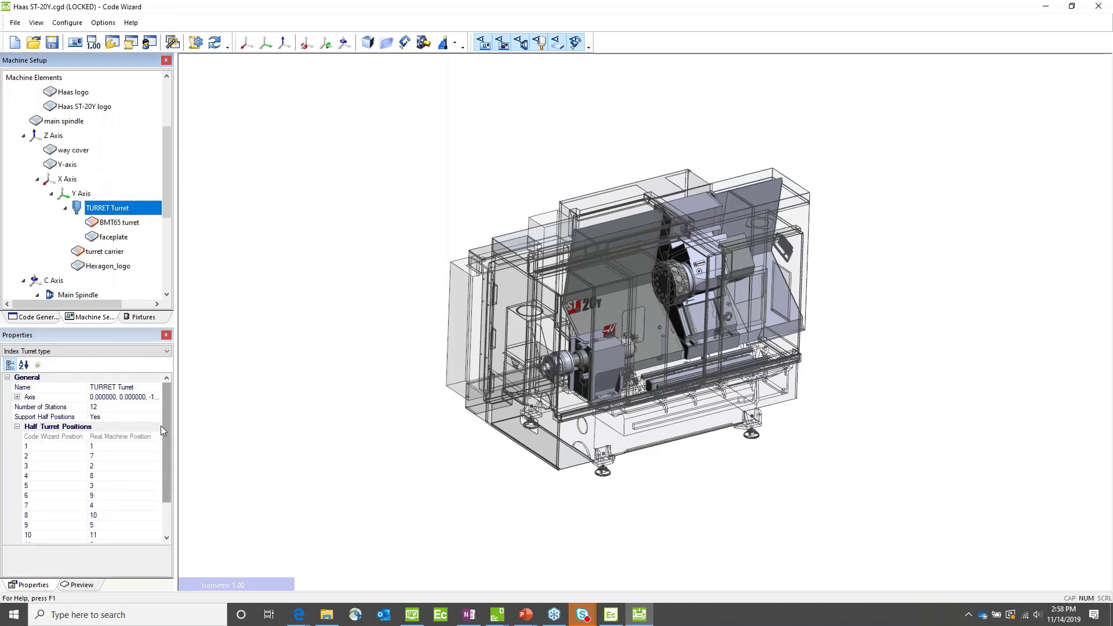
drag(166, 436, 165, 458)
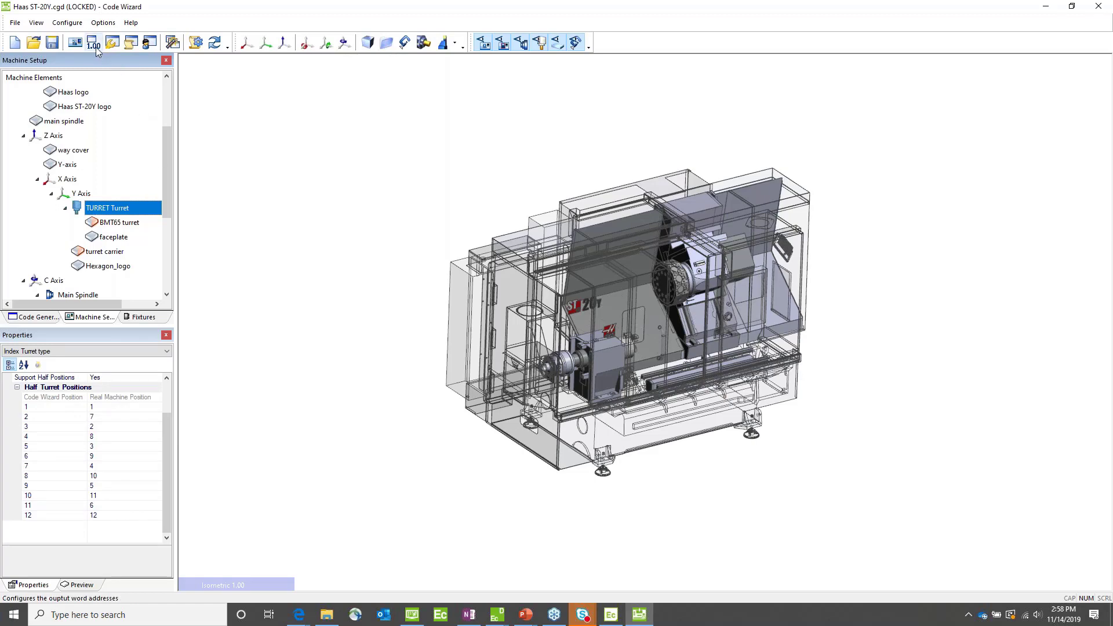
Step: Set the turret's Number of Stations to 24 and review the half turret position mapping for TURRET Turret
click(74, 44)
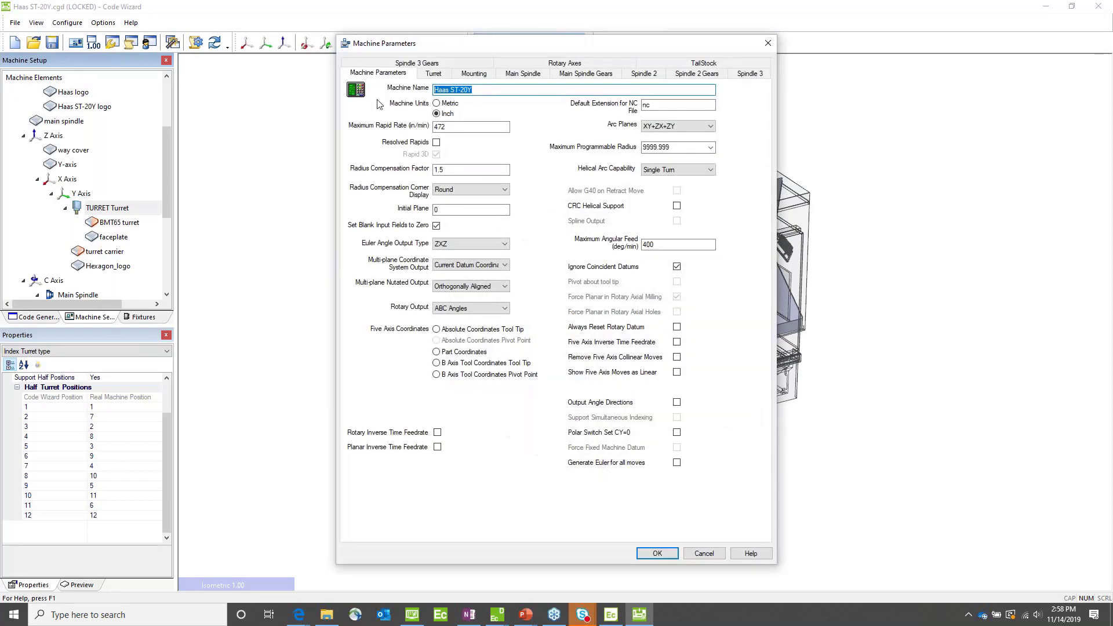
click(431, 77)
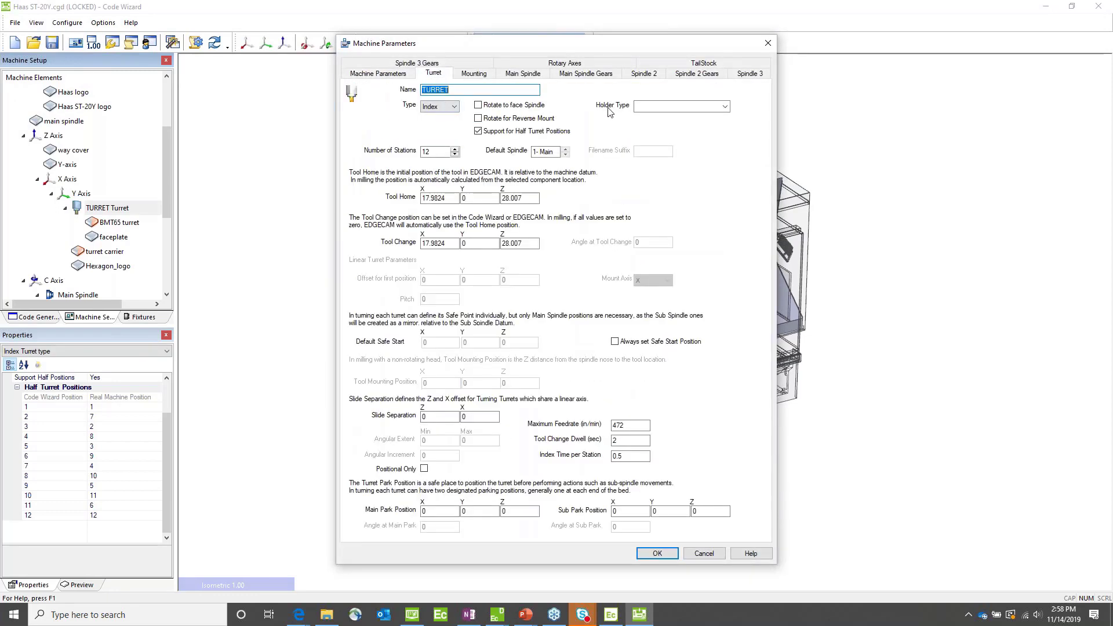
drag(435, 152, 384, 155)
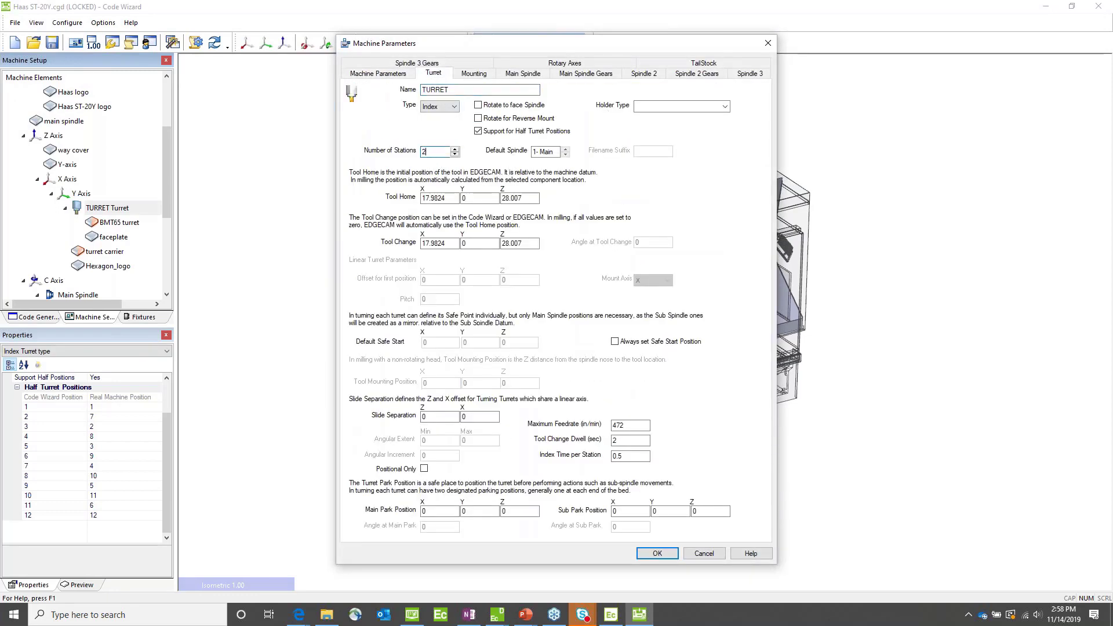
click(656, 554)
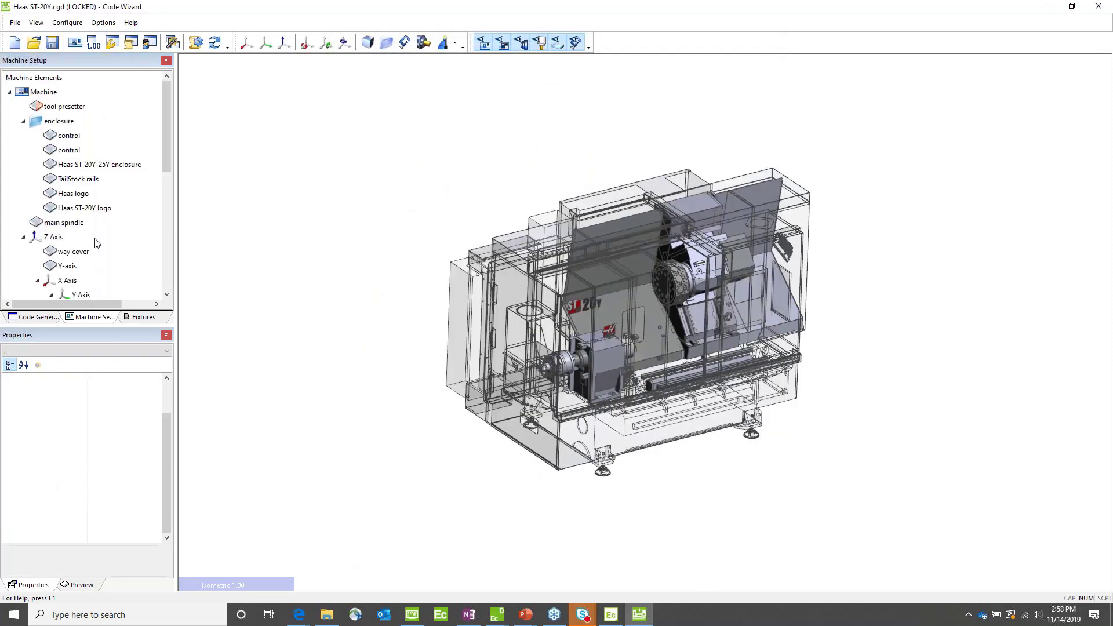
scroll(93, 266, down, 3)
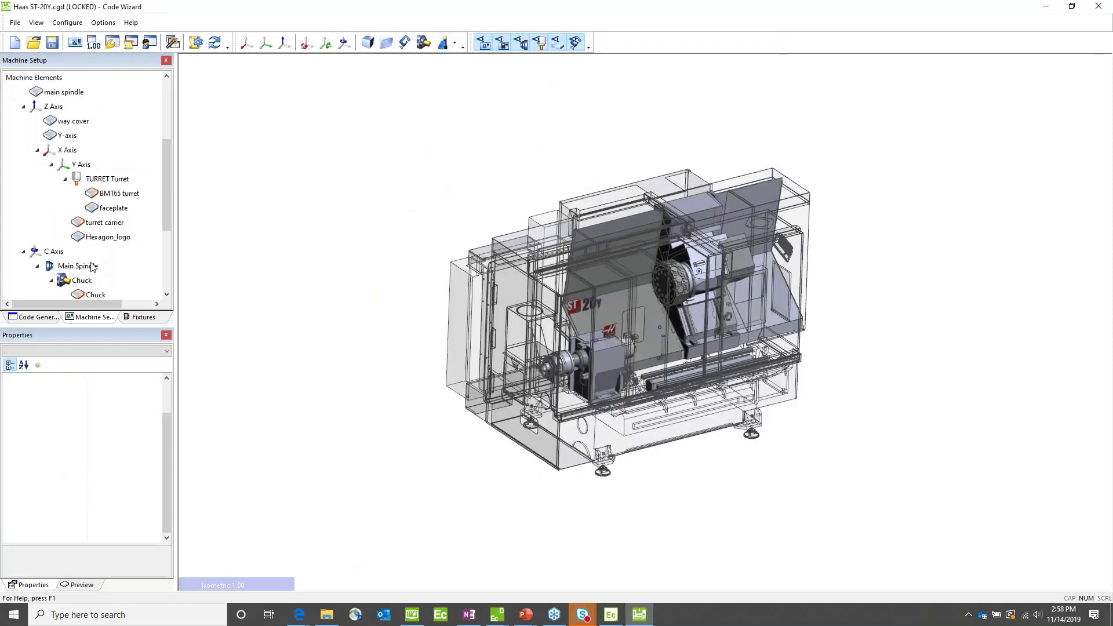
click(108, 181)
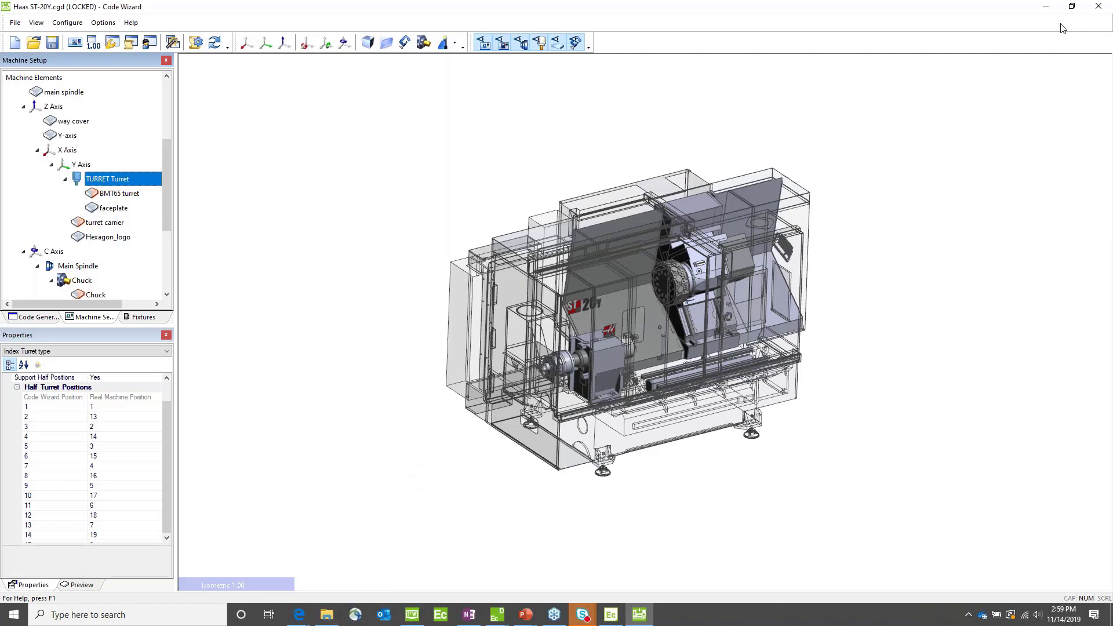
Step: Close Code Wizard without saving the changes to Haas ST-20Y.cgd, and dismiss the EDGECAM 2020.1 launcher
click(1099, 6)
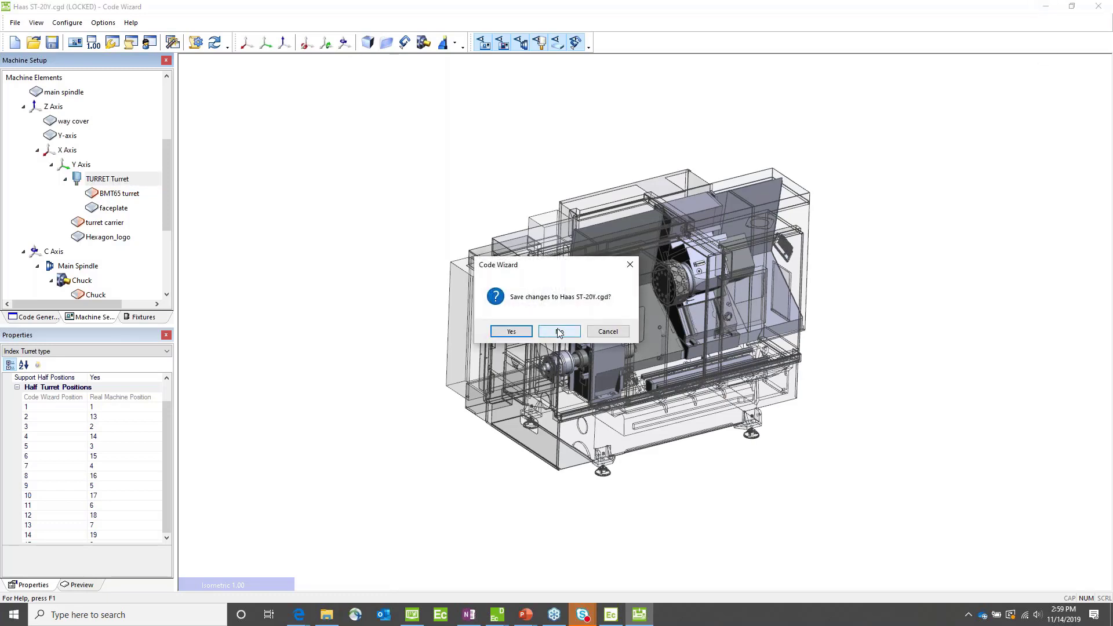
click(561, 331)
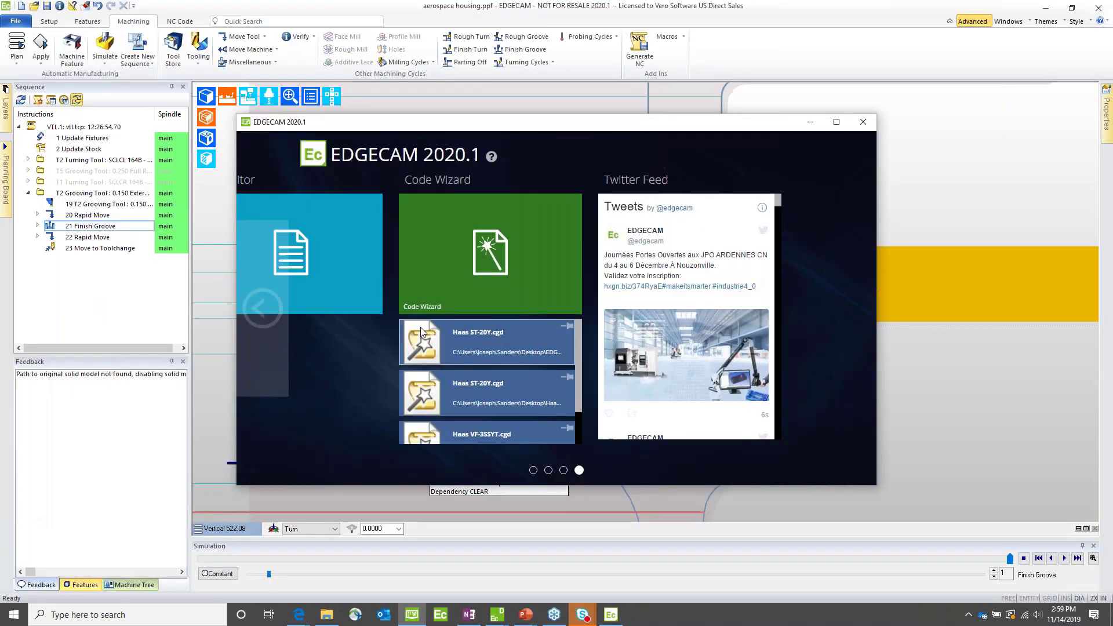
click(534, 471)
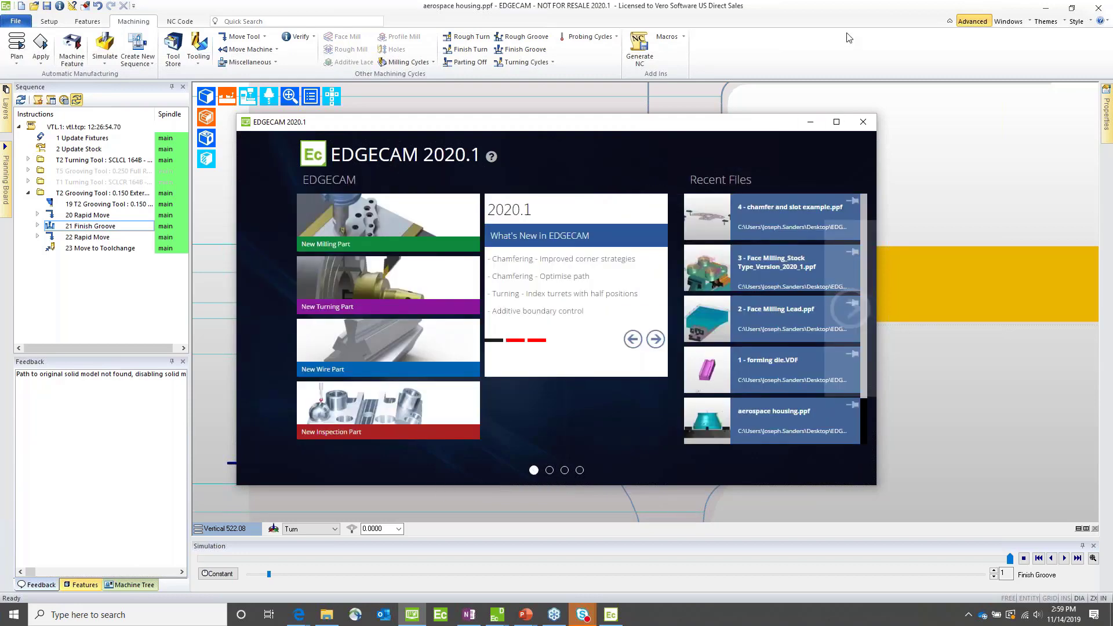
click(863, 122)
Step: Start a new part in place of aerospace housing.ppf and apply the Tombstone Manager theme
click(21, 6)
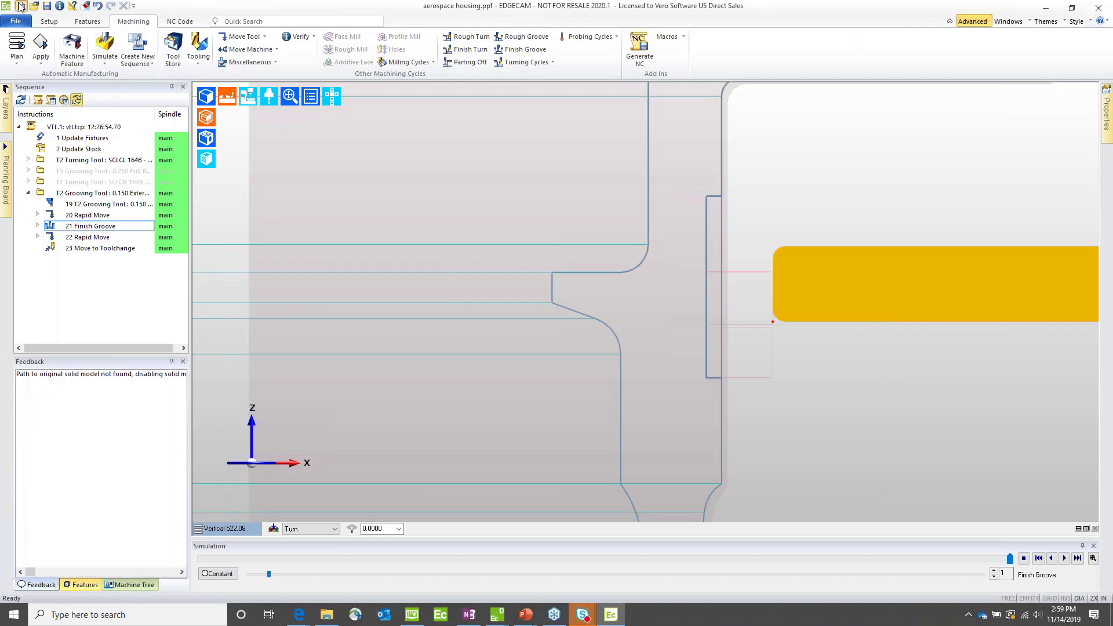
click(566, 332)
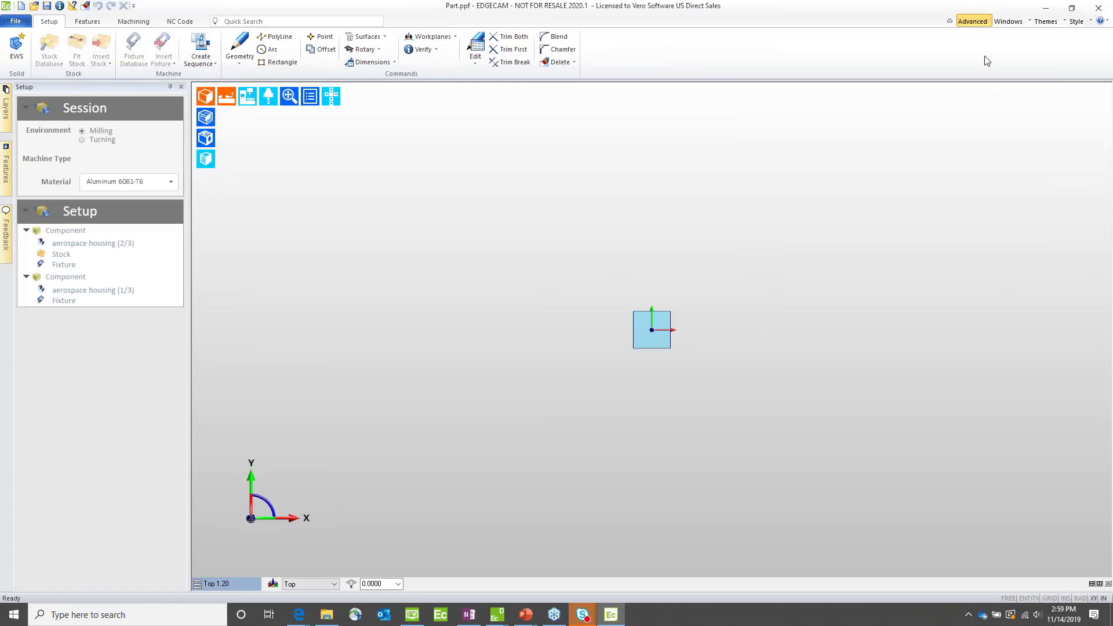
click(1020, 24)
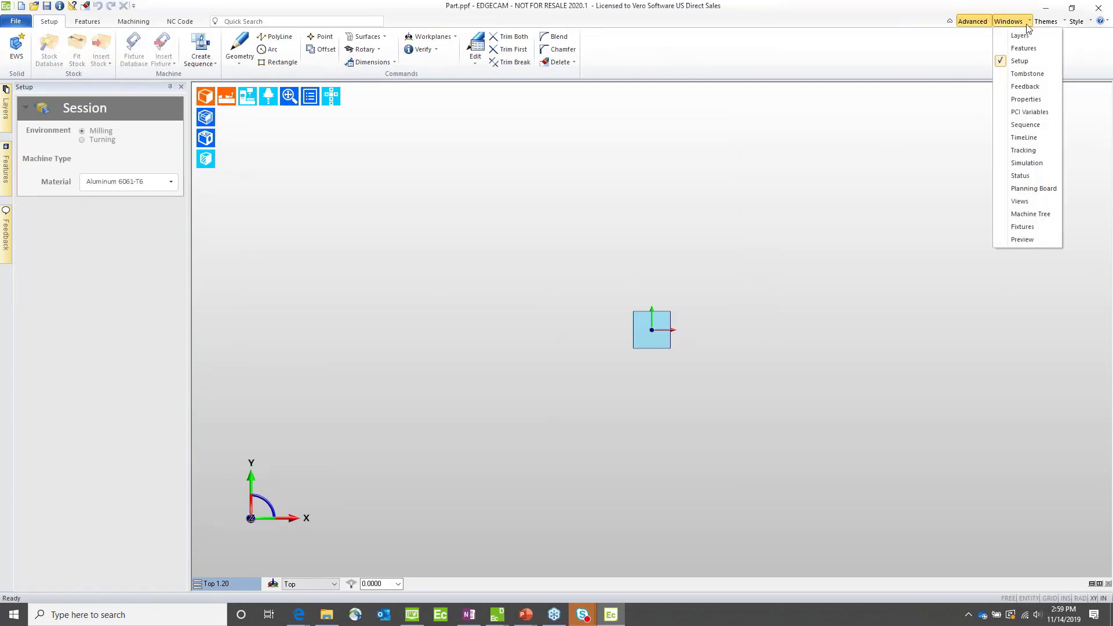
click(1049, 22)
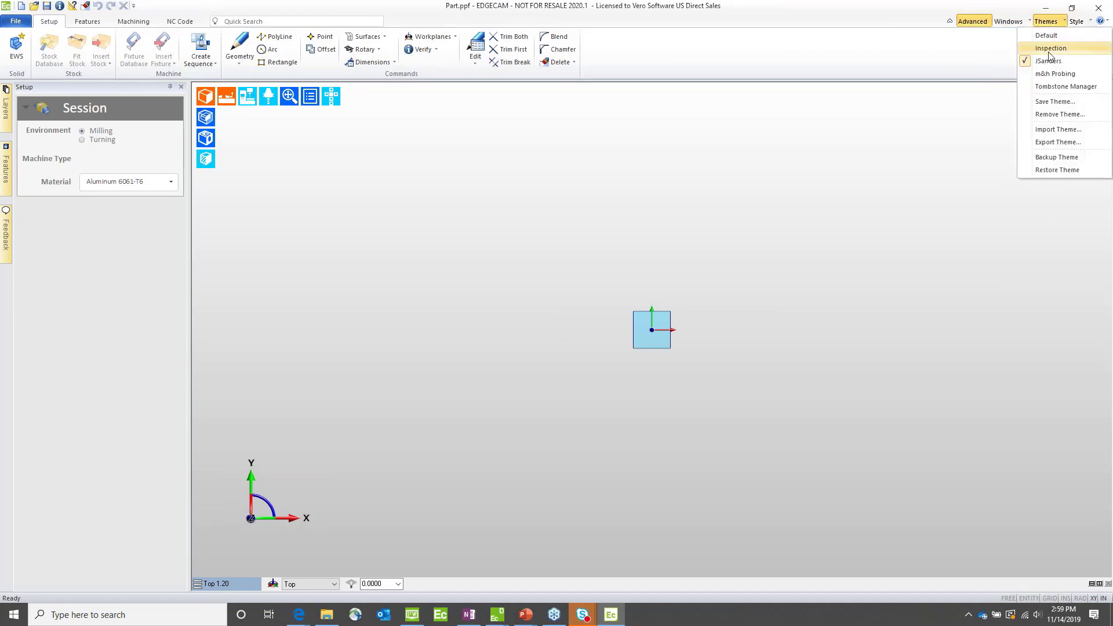
click(1049, 87)
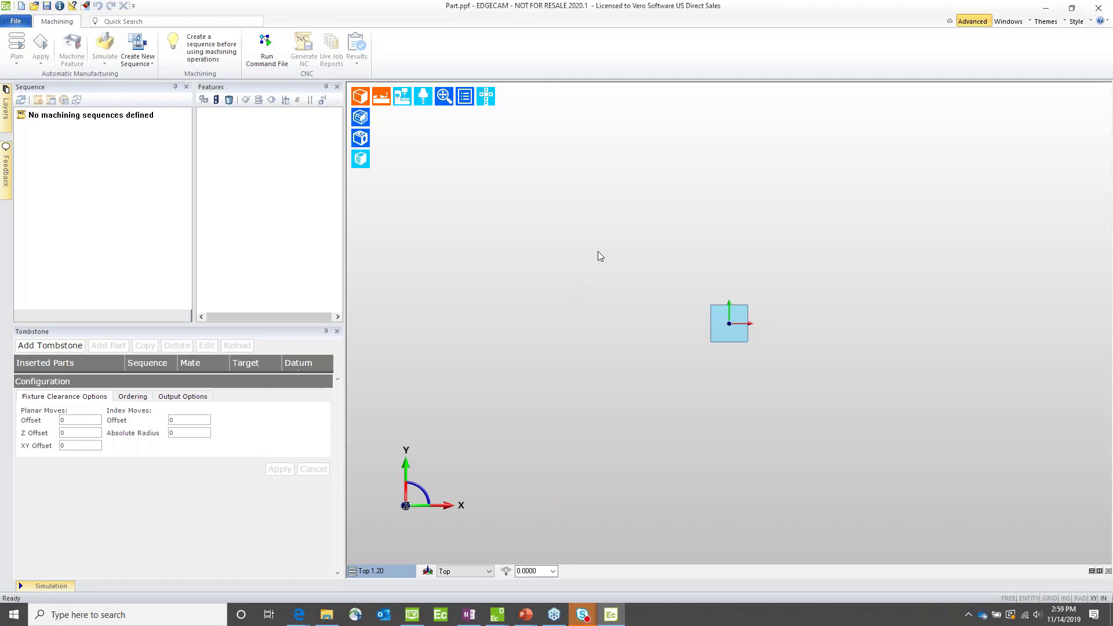
Step: Add Seed File - Haas VF-3SSYT.ppf from the 3 - Tombstone Manager demo folder as the tombstone
click(38, 346)
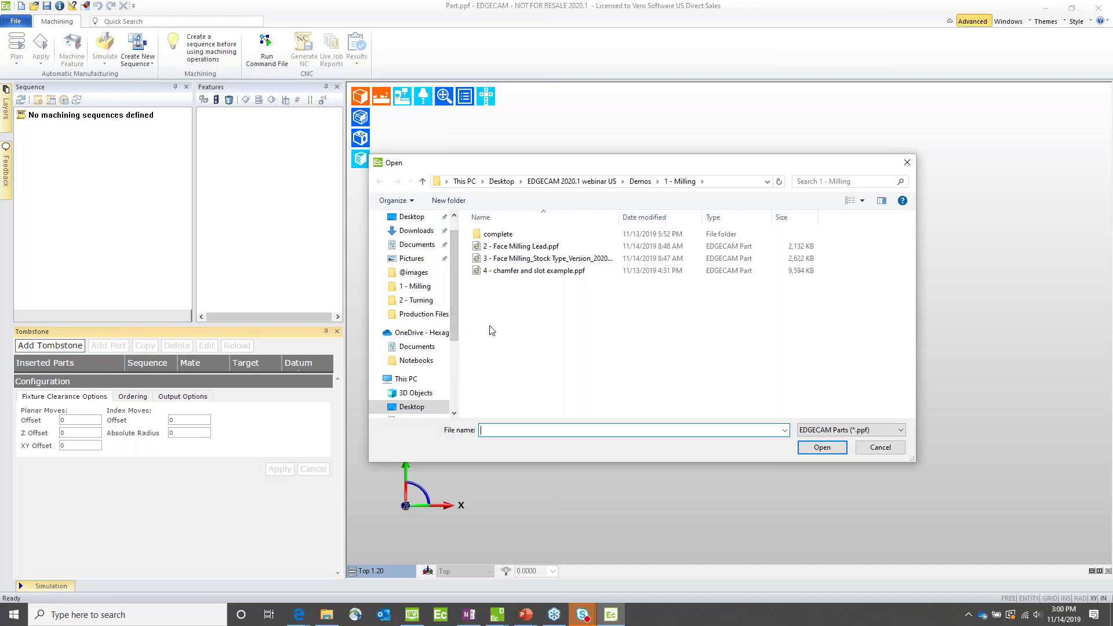
click(638, 182)
double_click(506, 258)
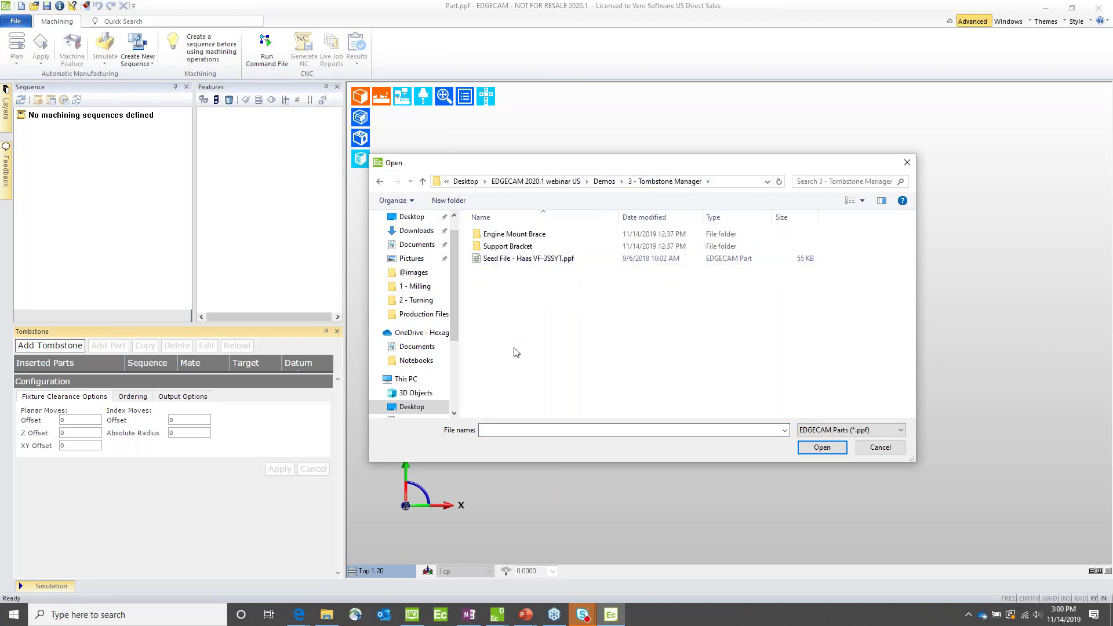
double_click(510, 259)
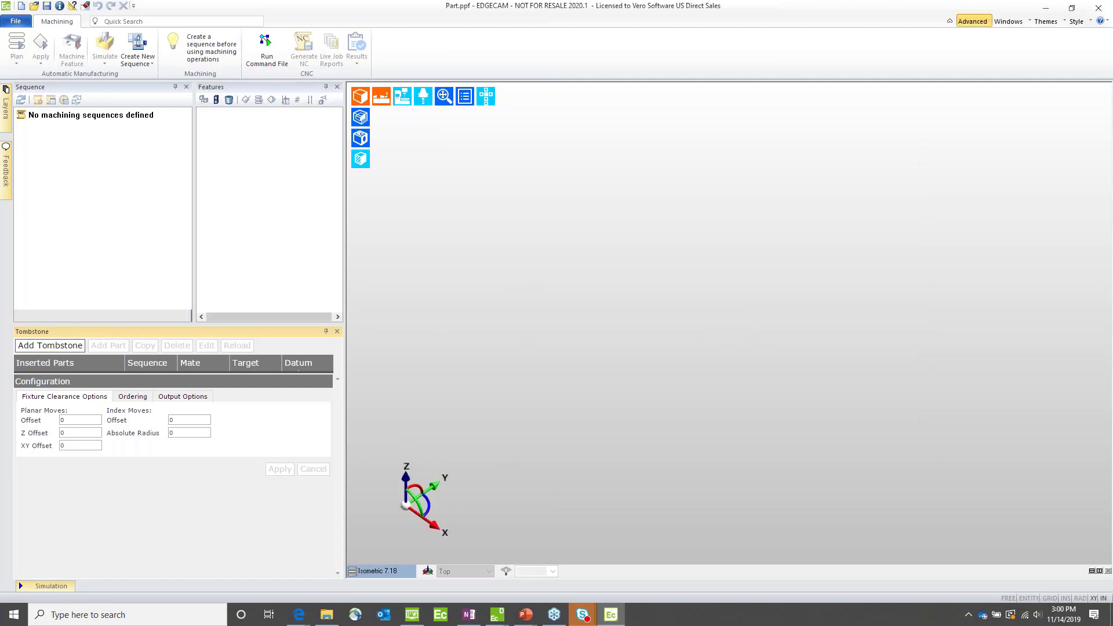
Step: Display the Haas VF-3SSYT machine graphics to inspect the table around the vise locations, and hide them again
mouse_move(402, 100)
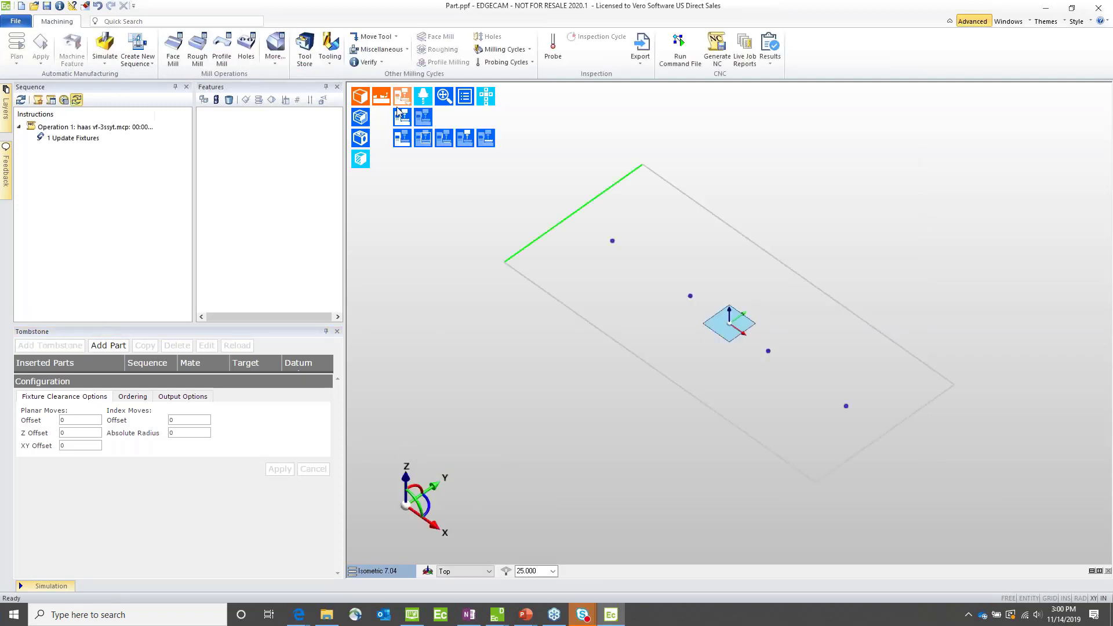
click(401, 141)
middle_drag(658, 444, 682, 409)
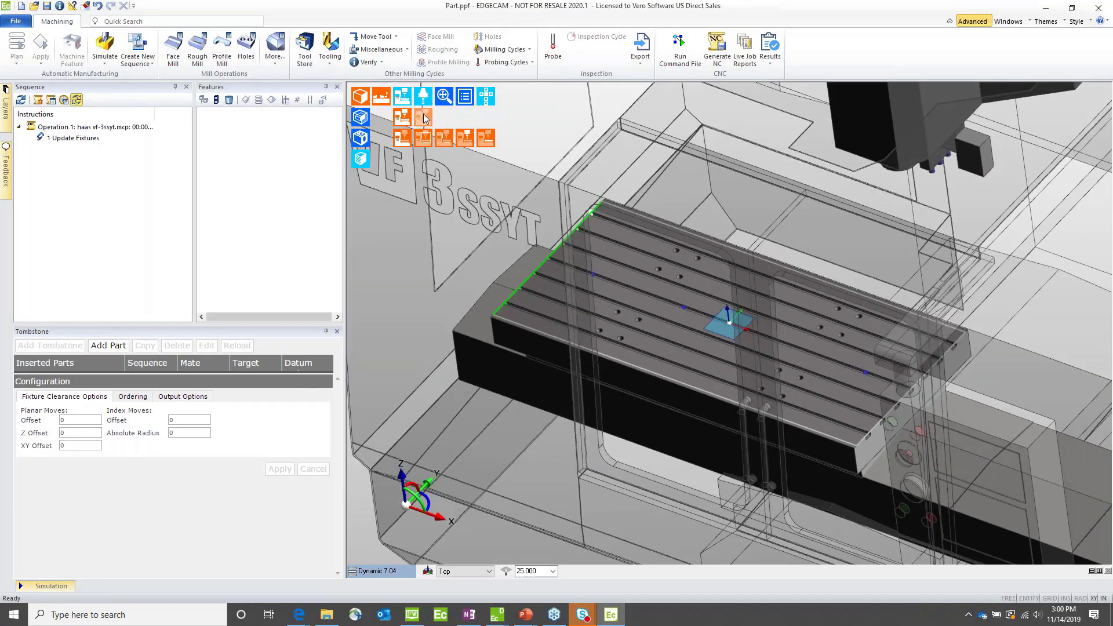
click(421, 119)
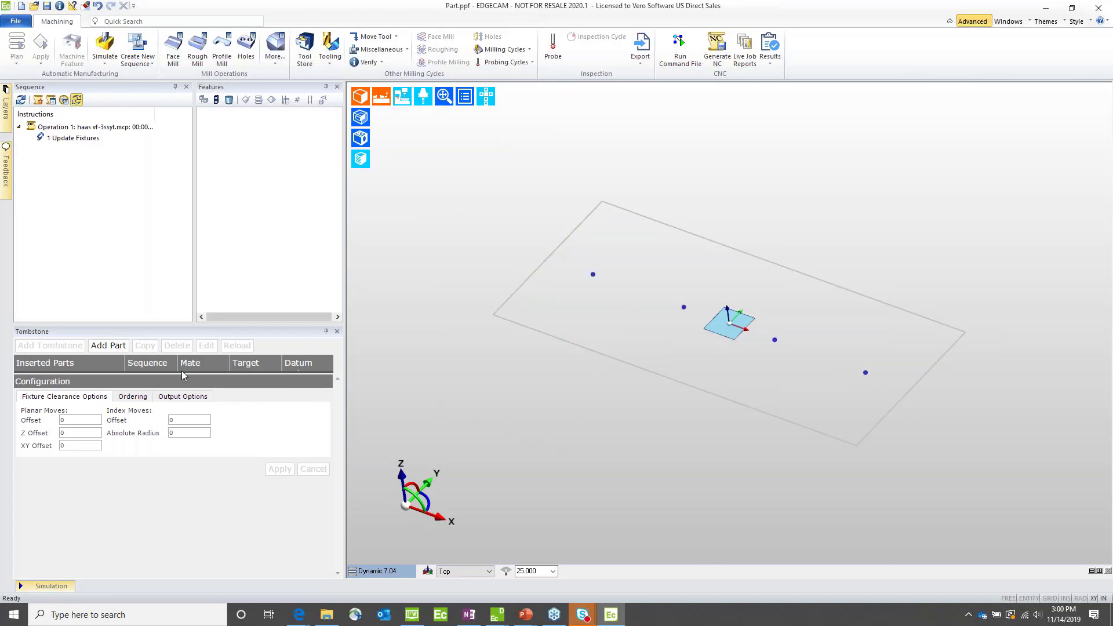
Step: Add the part Engine Mount Brace - SU2 complete.ppf from the Engine Mount Brace folder to the tombstone
click(116, 347)
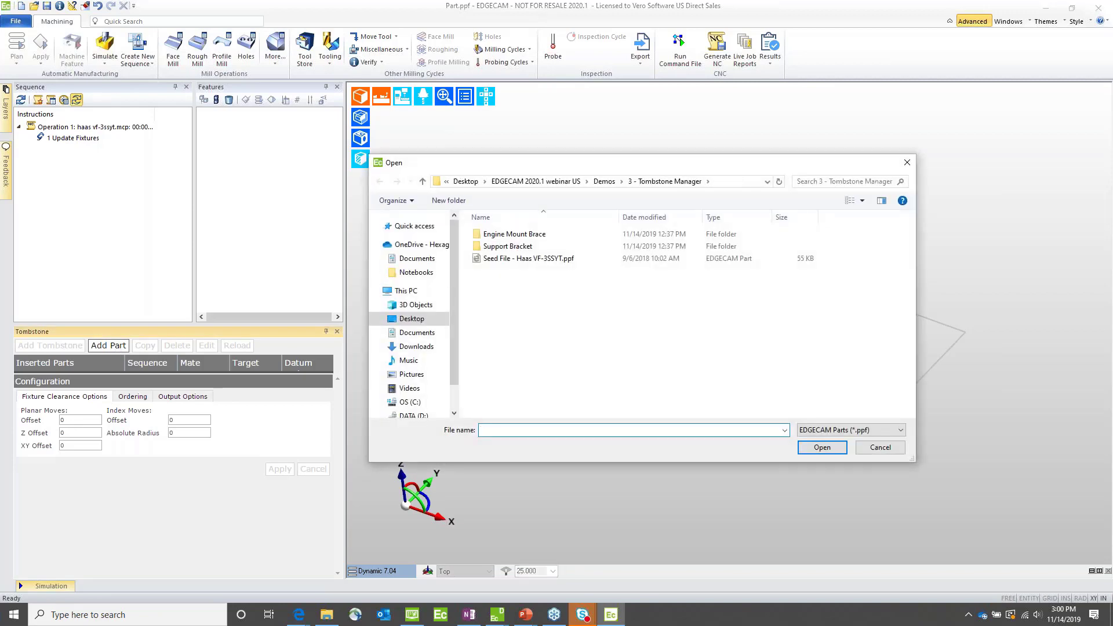
click(487, 238)
double_click(486, 238)
click(499, 235)
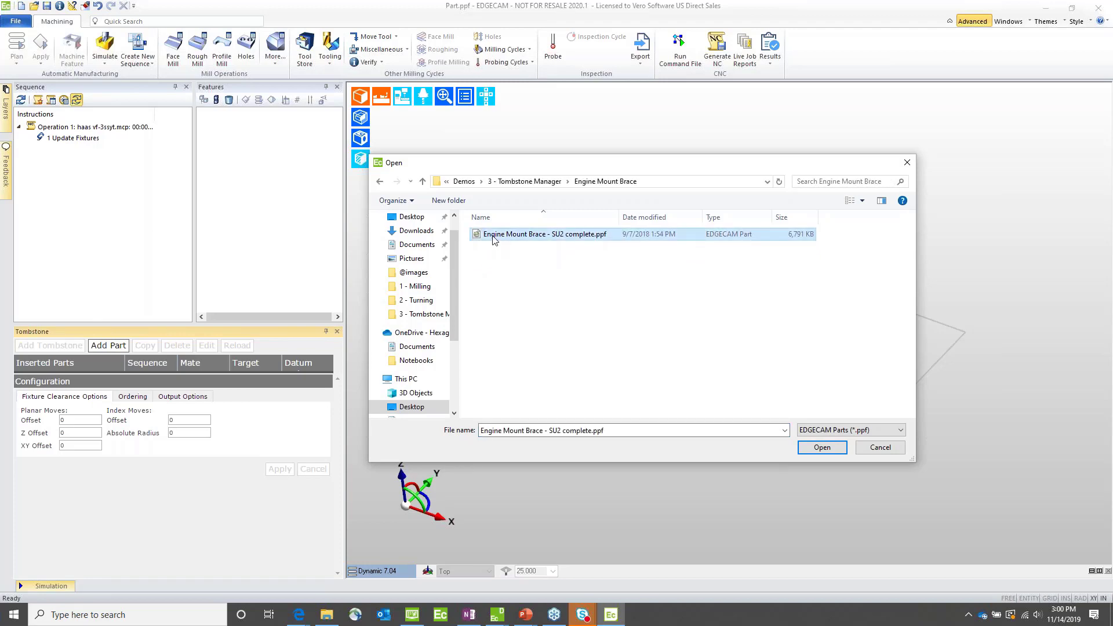
click(826, 450)
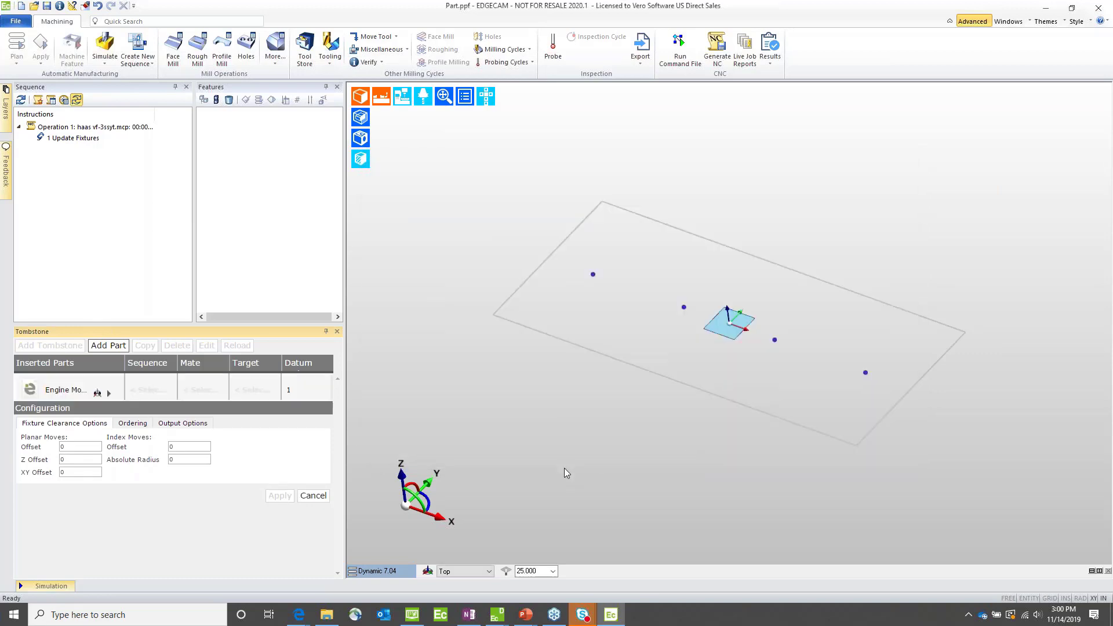
Step: Place the engine mount brace on the table using sequence SU1, the SU1 Mate and target Vise 1
click(155, 395)
click(154, 392)
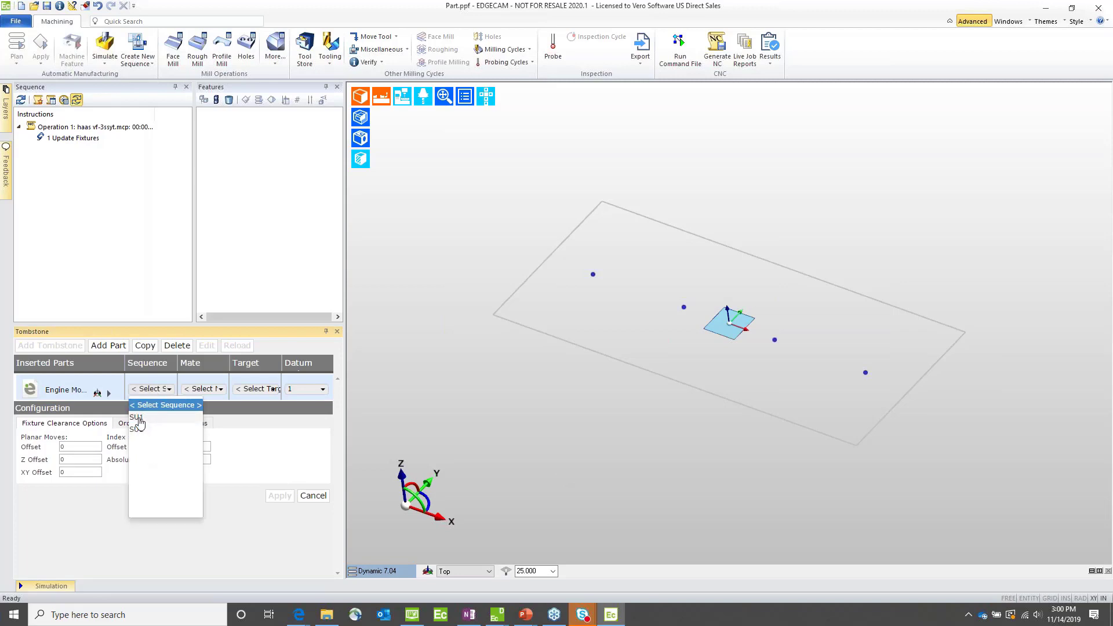
click(197, 389)
click(194, 418)
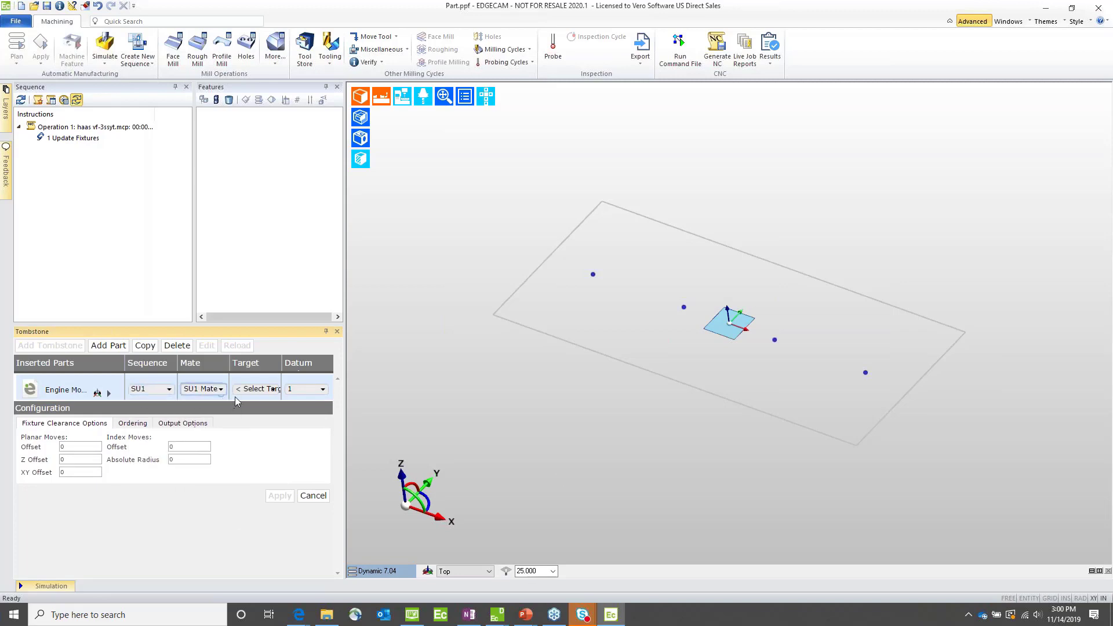
click(255, 389)
click(244, 422)
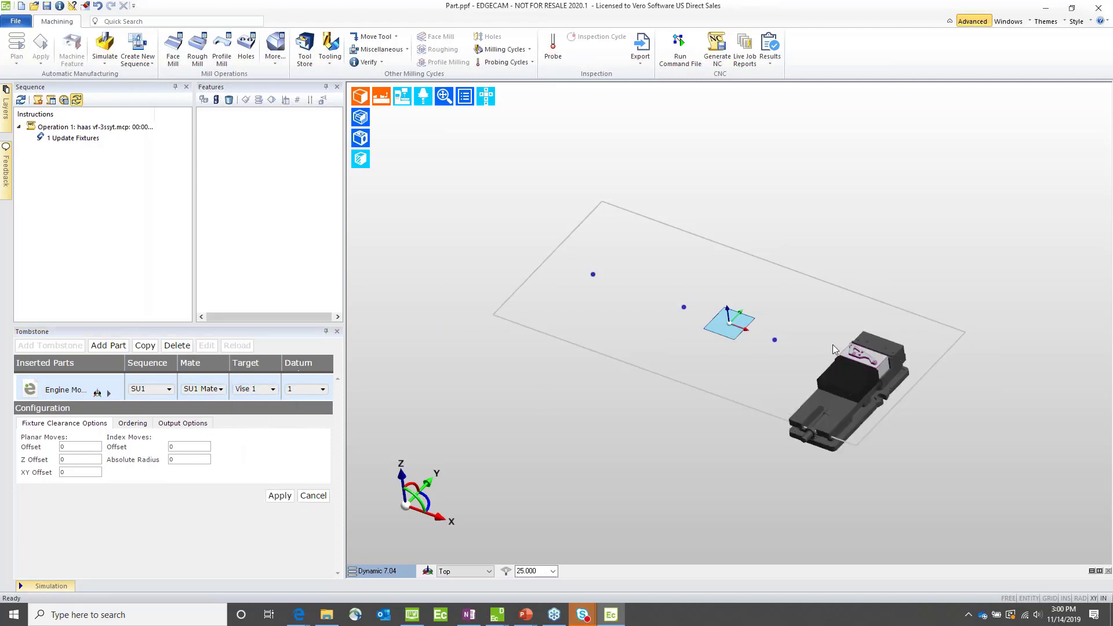
scroll(800, 377, up, 5)
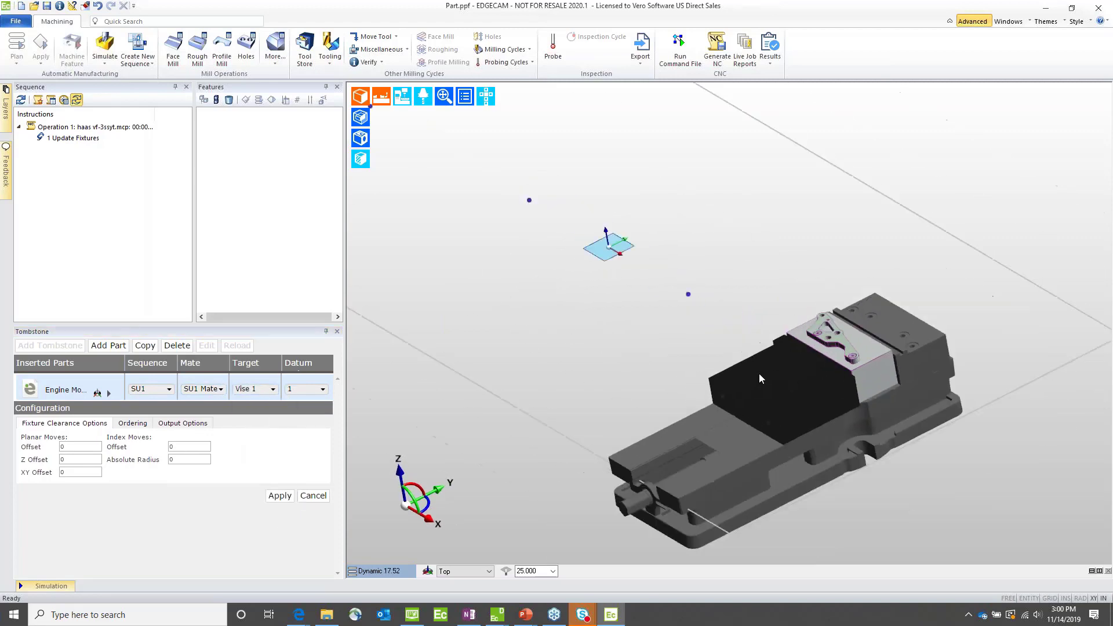
Step: Make three copies of the engine mount brace placed at Vise 1
scroll(707, 301, down, 2)
scroll(577, 330, down, 1)
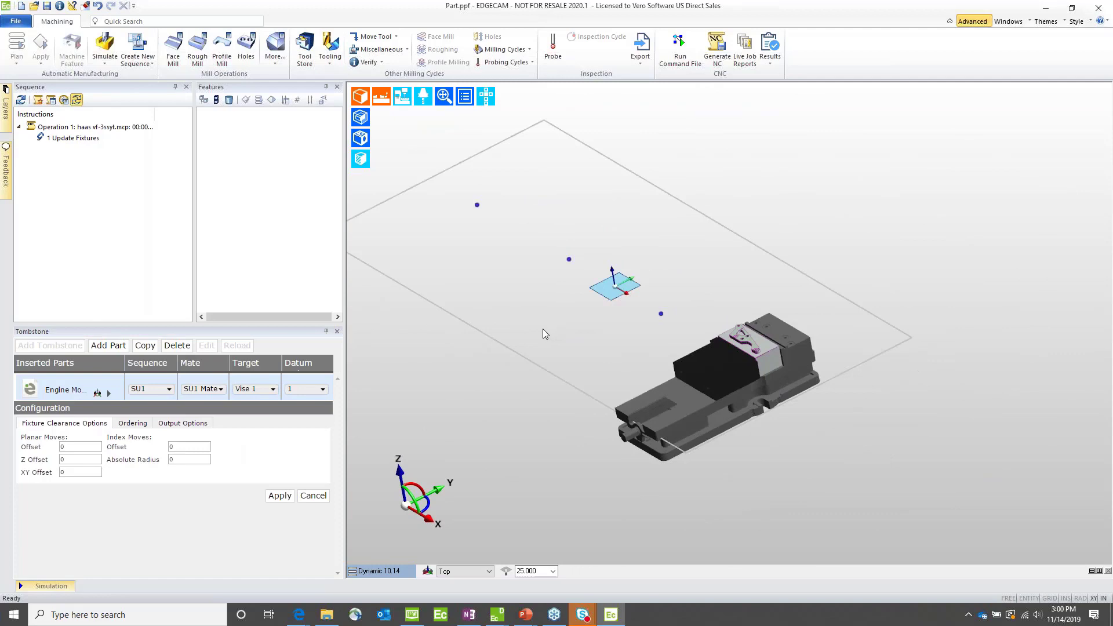
scroll(545, 329, down, 2)
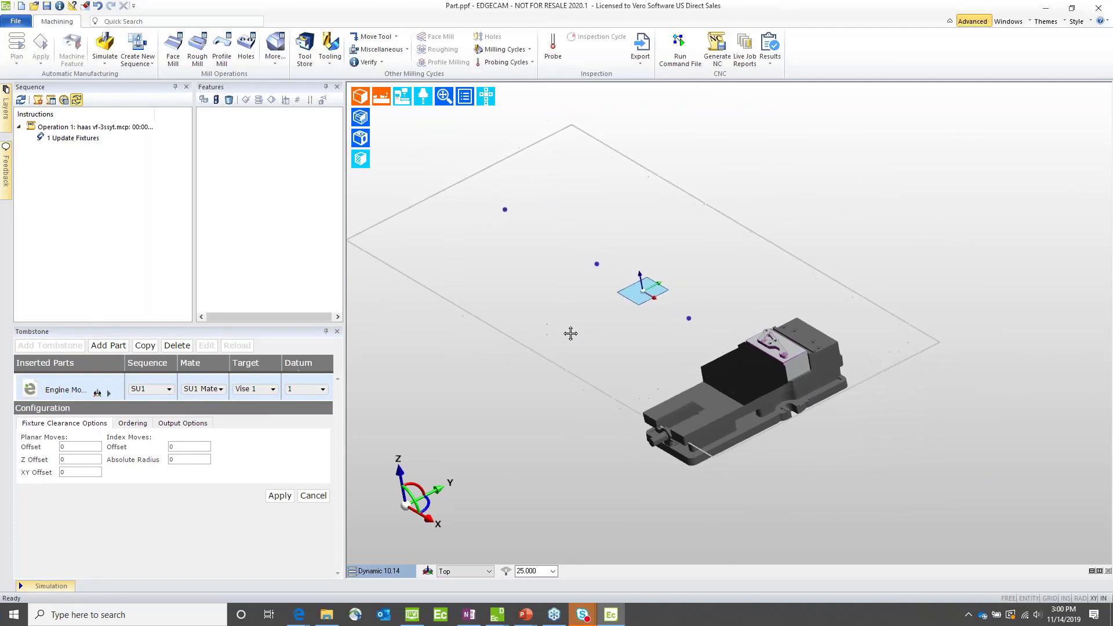
click(145, 345)
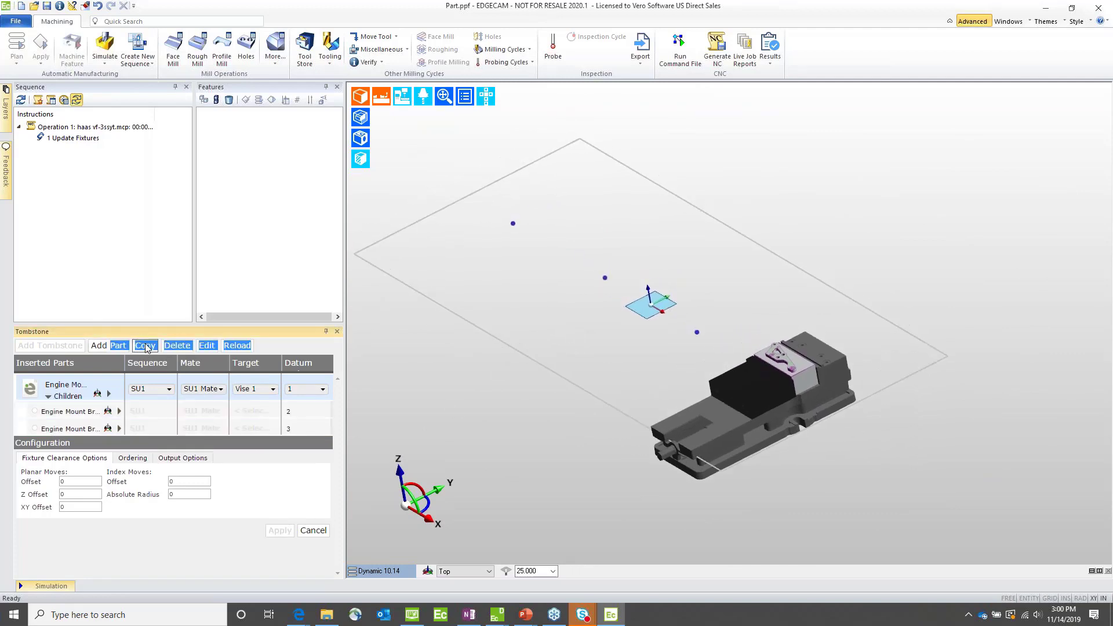
click(145, 345)
Step: Assign the three copied engine mount braces to targets Vise 2, Vise 3 and Vise 4
click(250, 414)
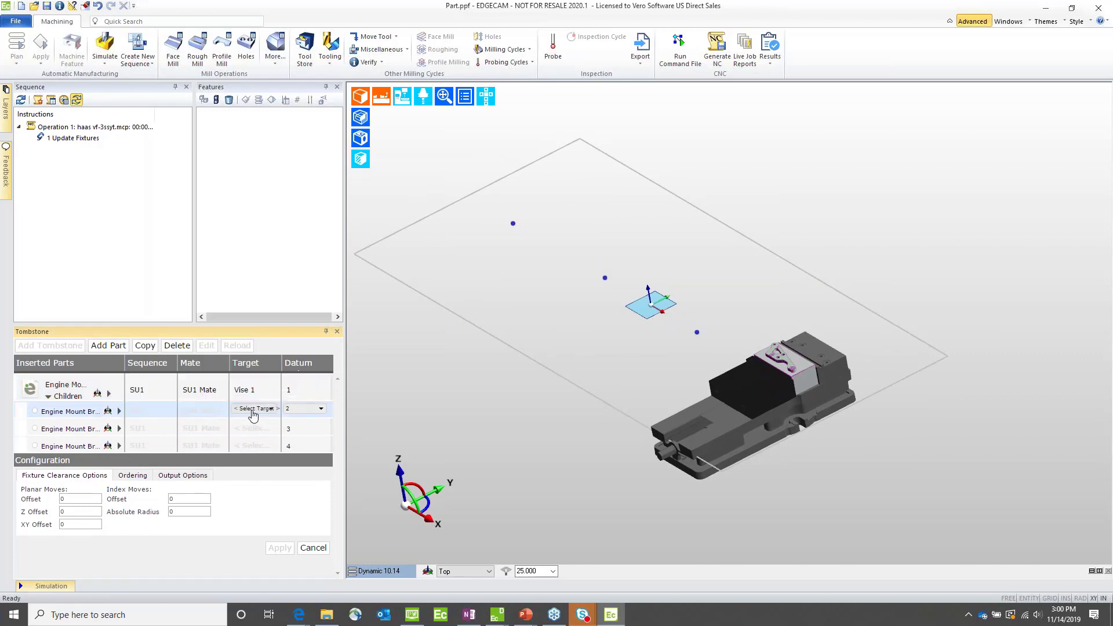
click(255, 413)
click(255, 444)
click(248, 429)
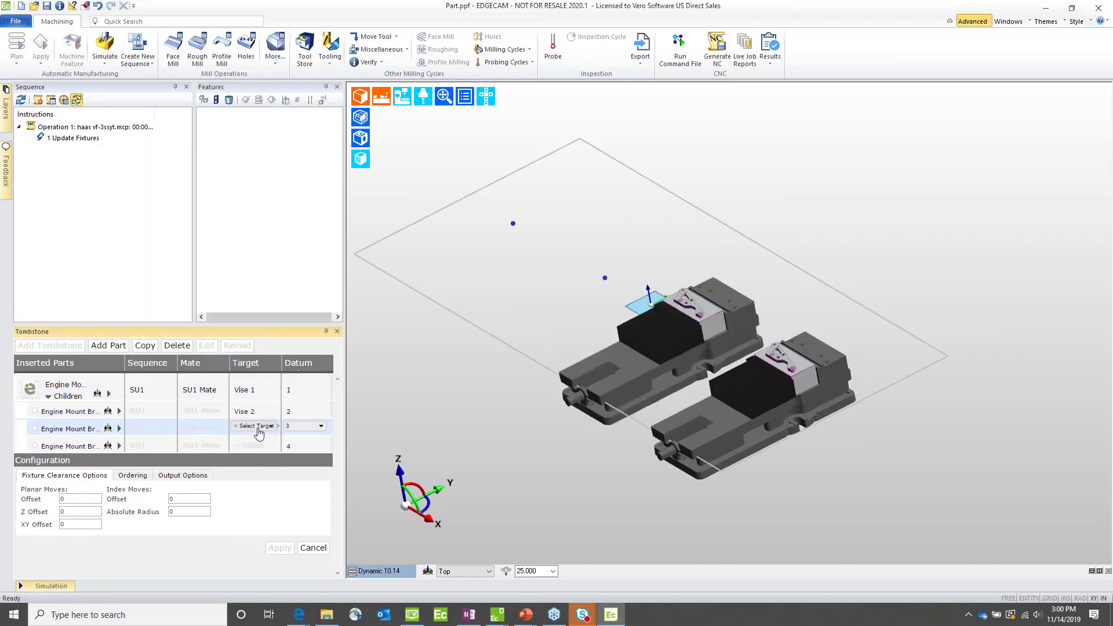
click(258, 428)
click(250, 445)
click(250, 444)
click(255, 444)
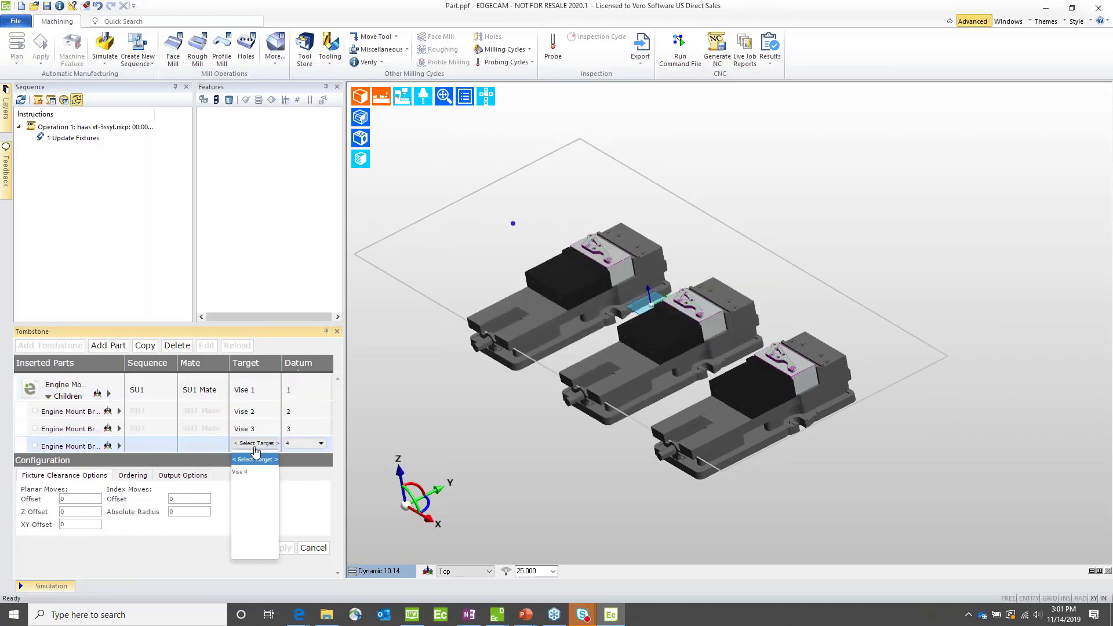
click(253, 470)
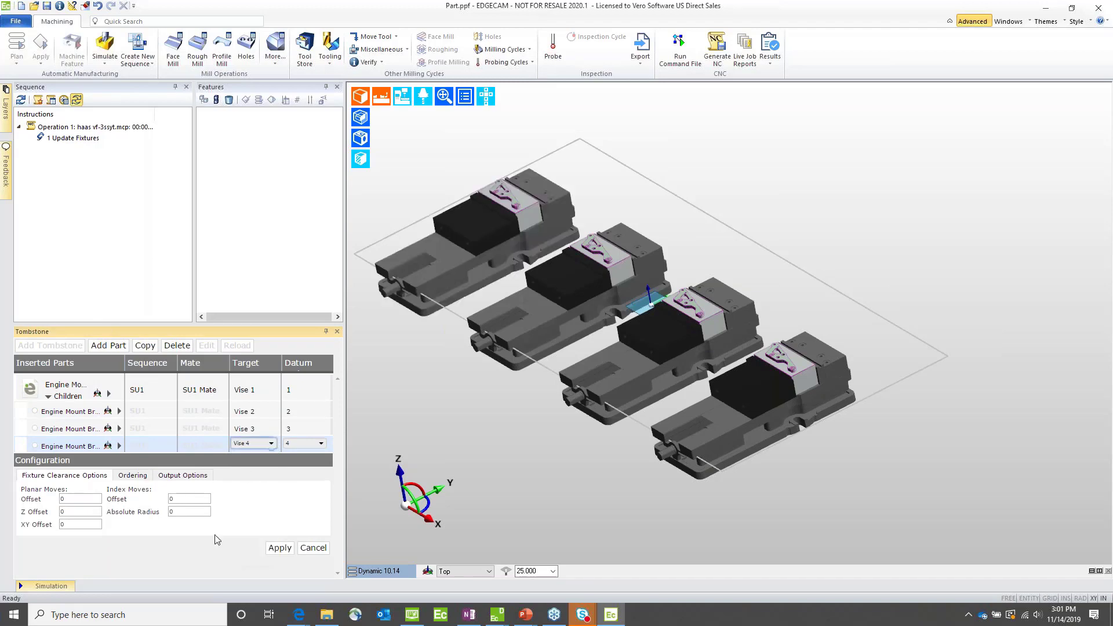
Step: Review the ordering, output and fixture clearance options, and apply the tombstone configuration to generate the combined machining sequence
click(127, 479)
click(180, 479)
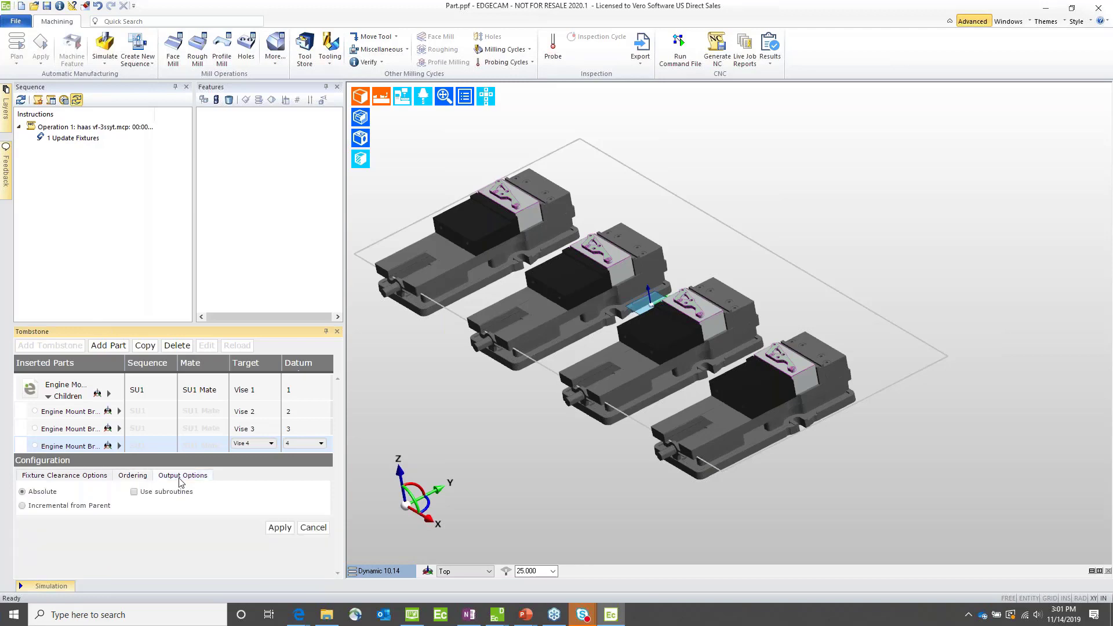
click(128, 477)
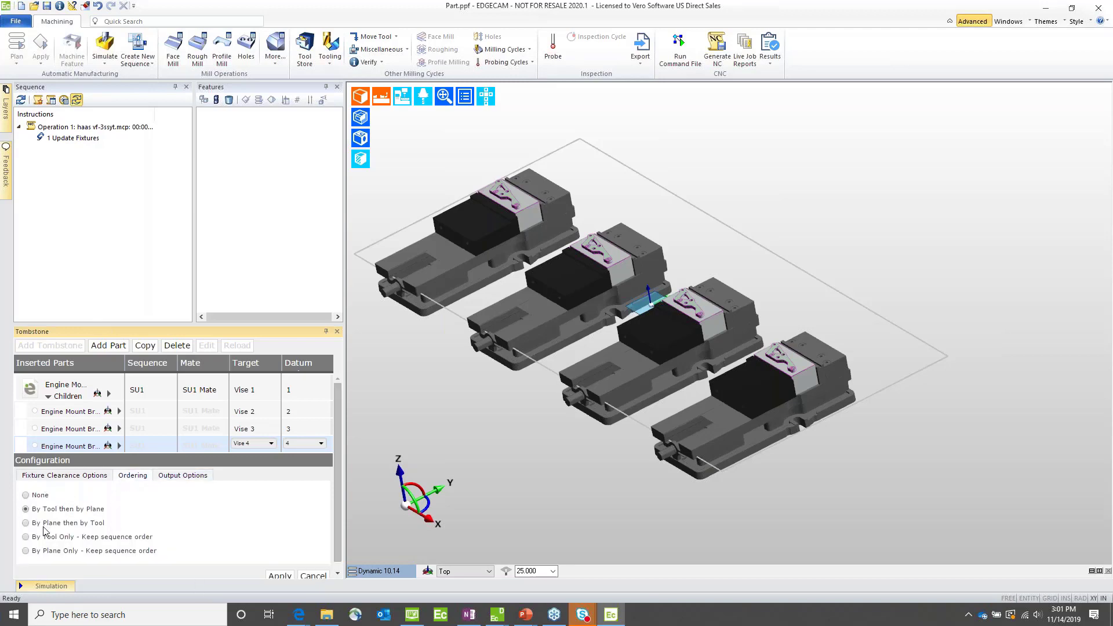
click(76, 475)
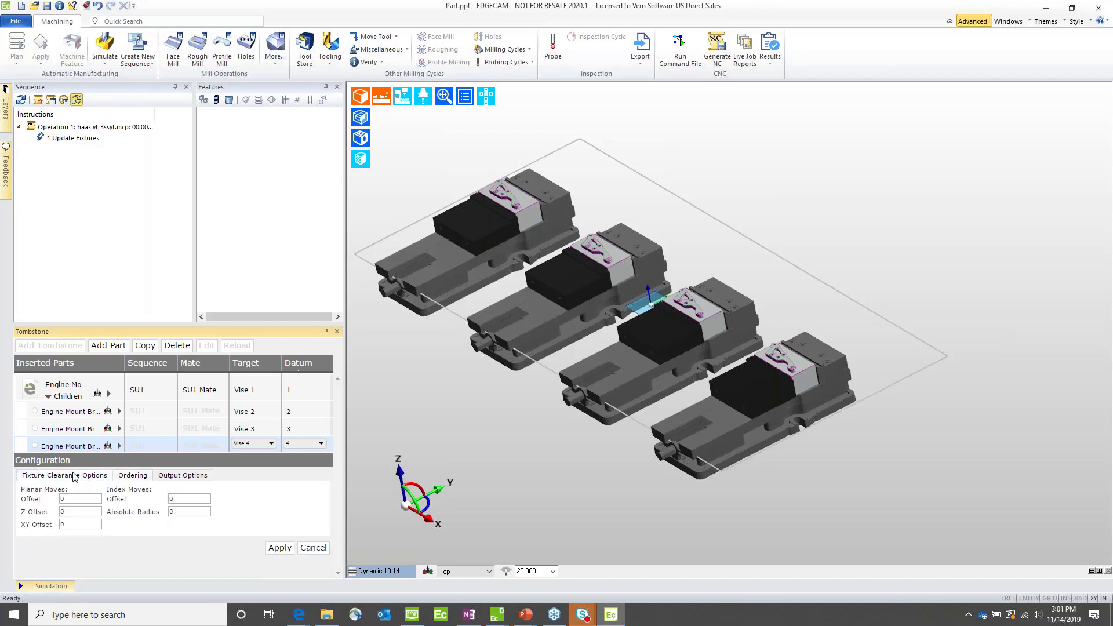
click(280, 547)
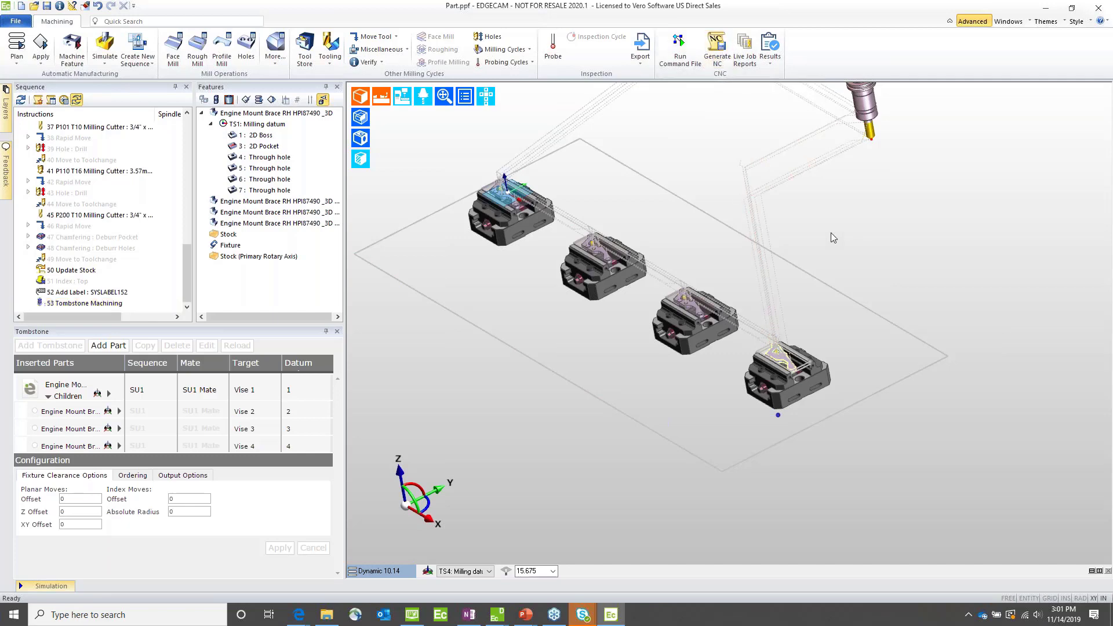
middle_drag(830, 238, 806, 219)
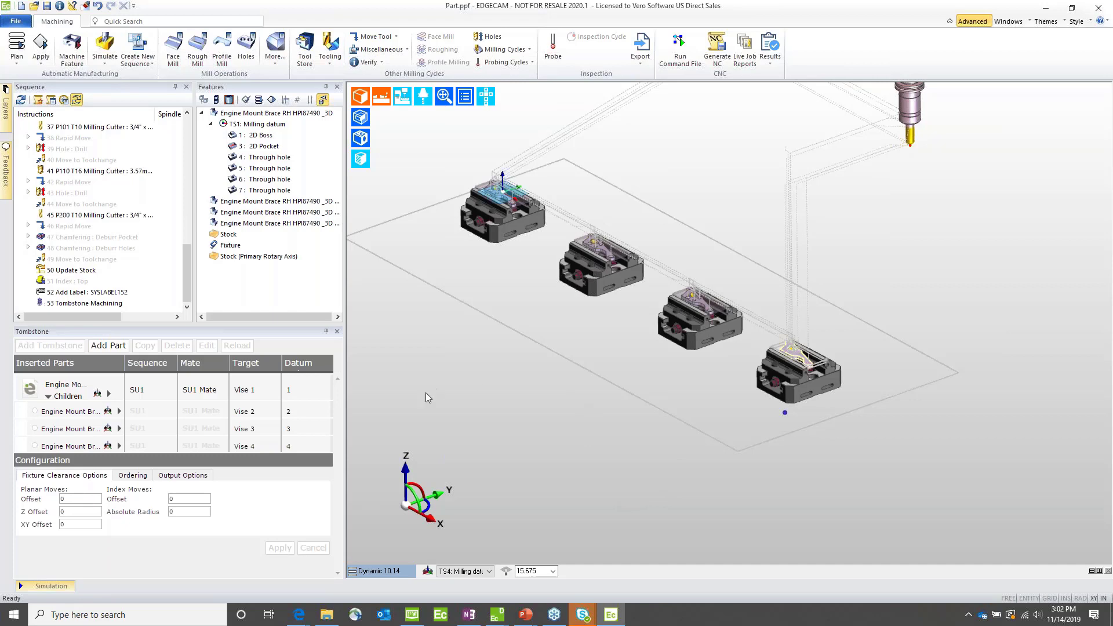
Step: Start a new part without saving the current one, and add Seed File - Haas VF-3SSYT.ppf from the 3 - Tombstone Manager folder as tombstone
click(21, 7)
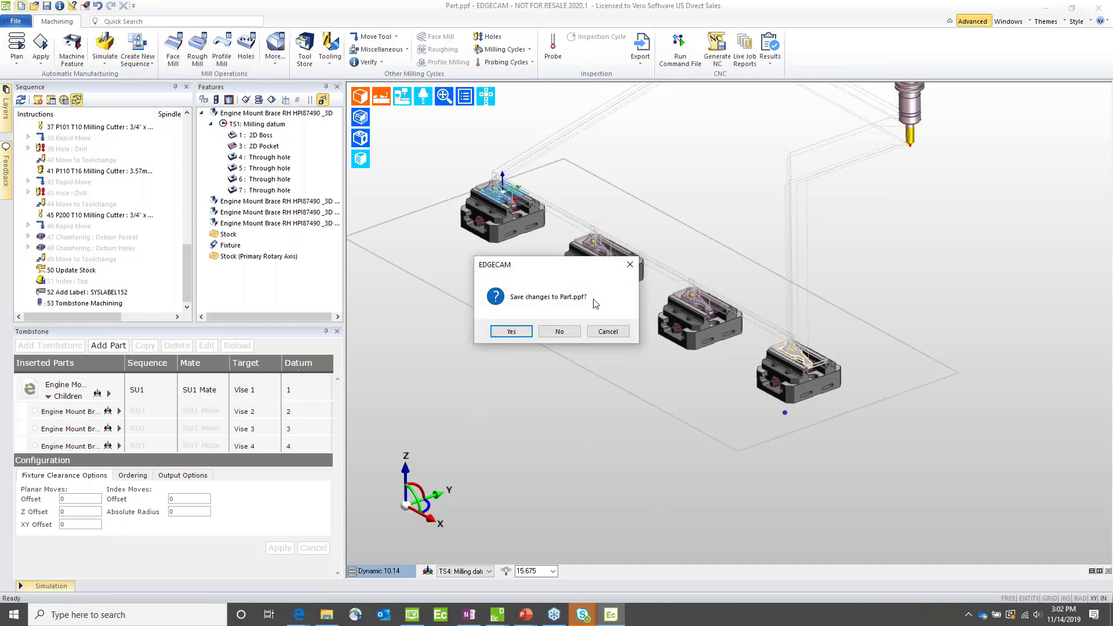
click(558, 331)
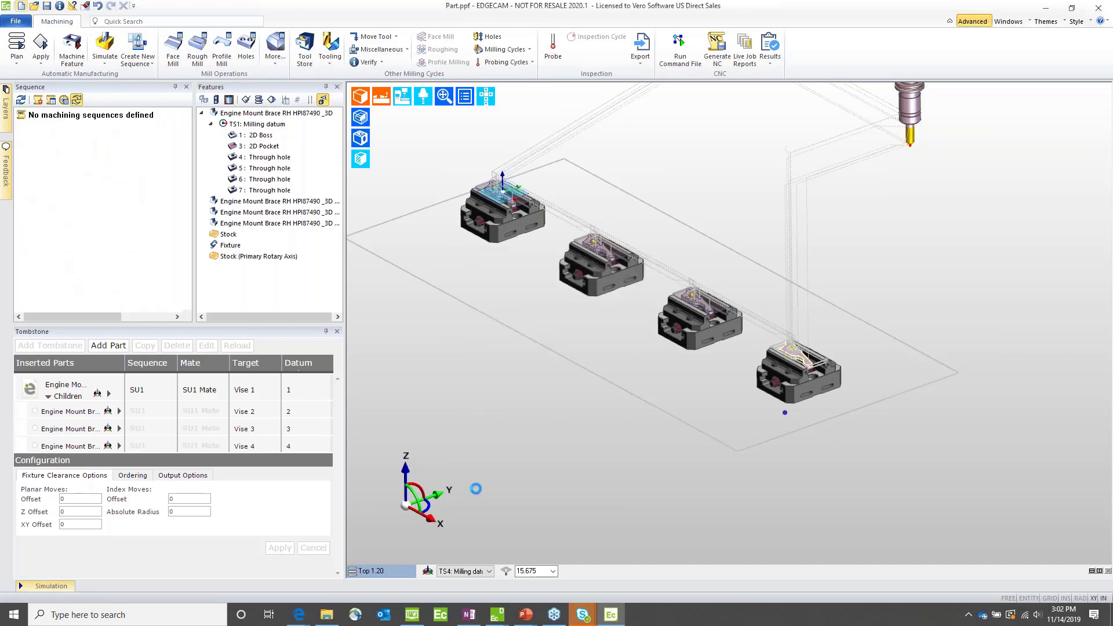
click(41, 346)
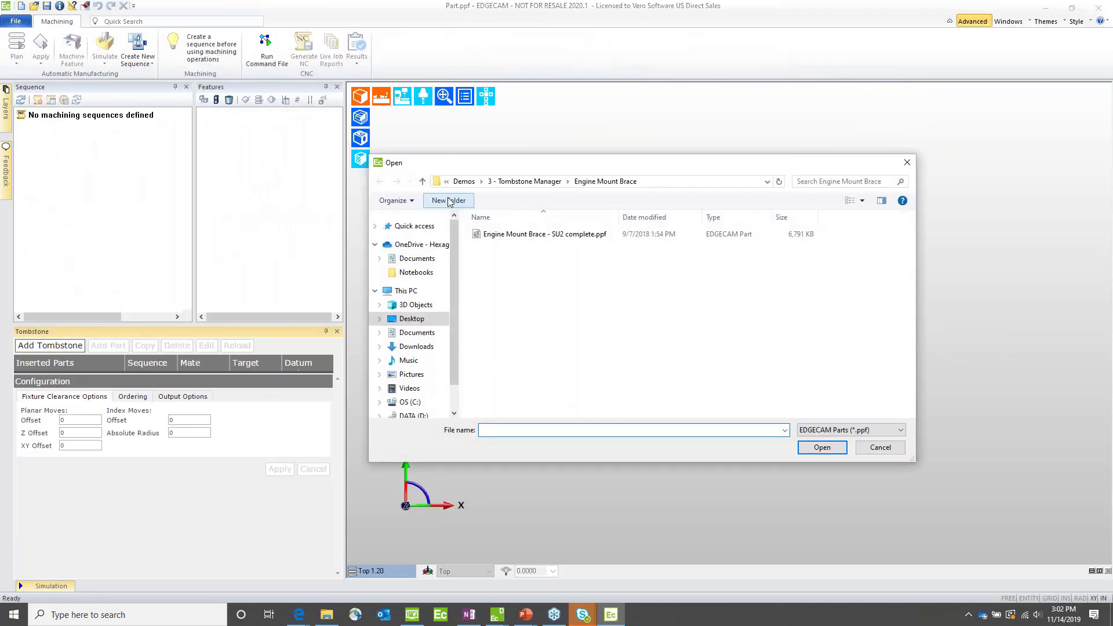
click(525, 181)
double_click(499, 259)
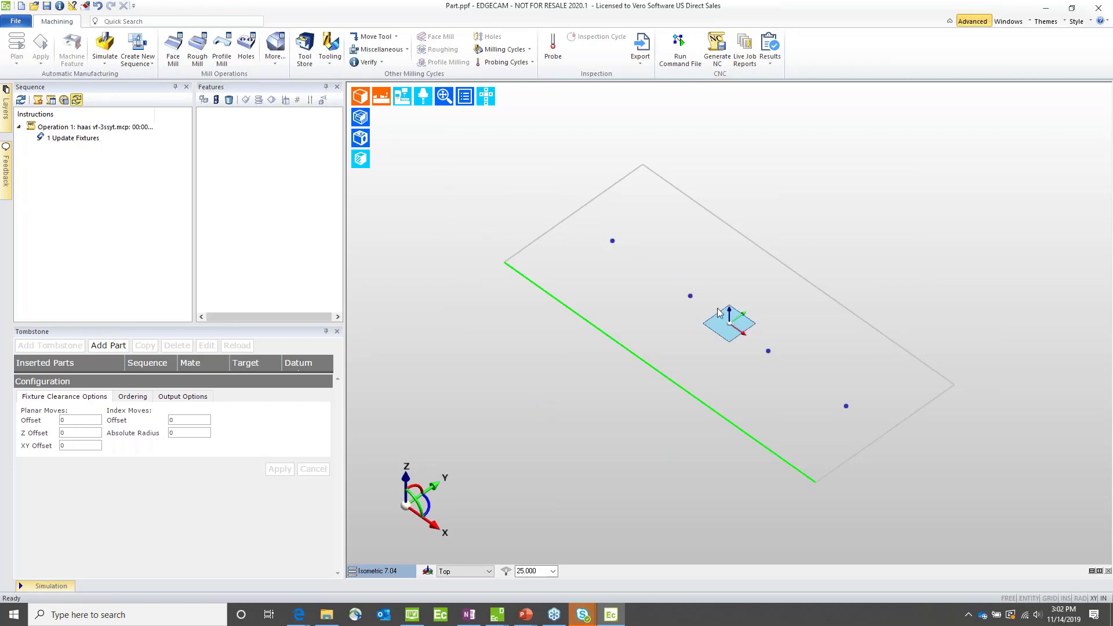
Step: Activate the Vise 1 through Vise 4 construction planes in turn to inspect their locations on the table
click(464, 571)
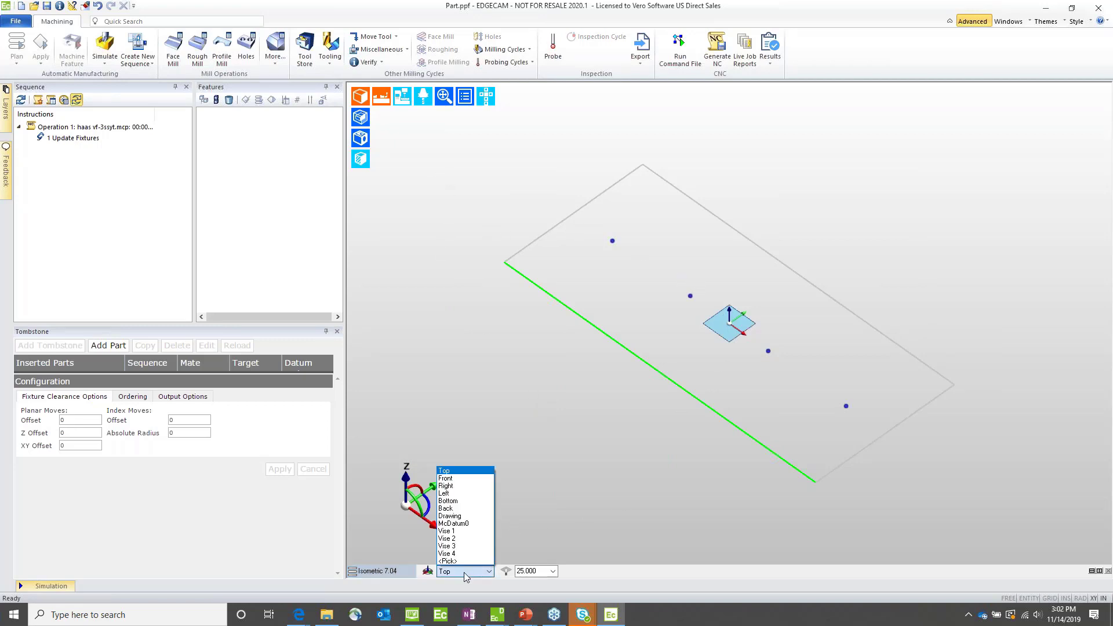
click(454, 531)
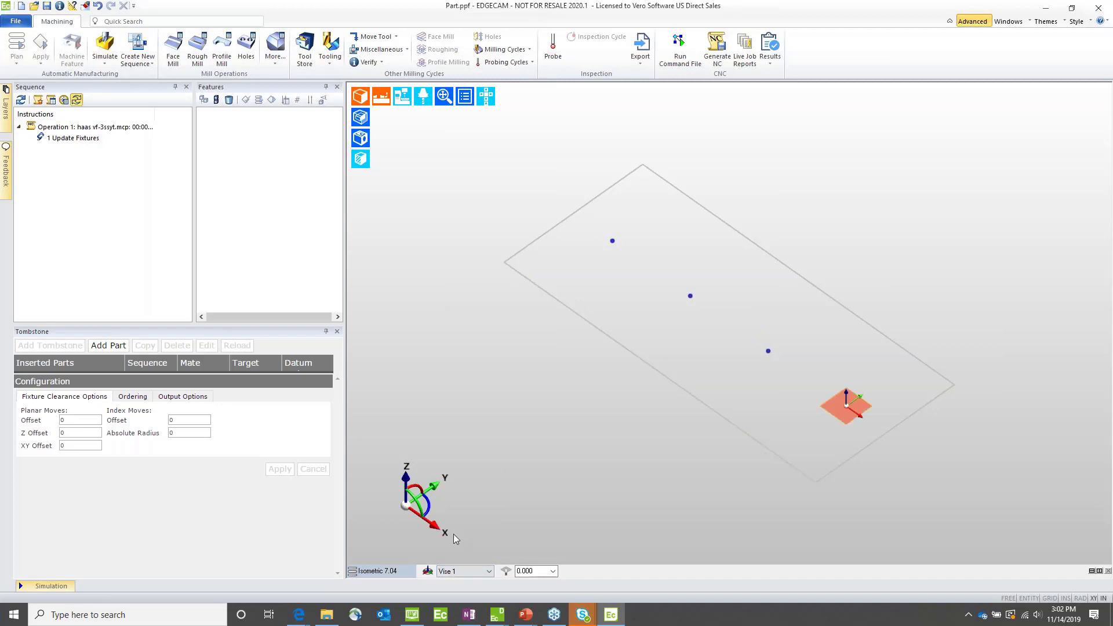
key(Down)
key(Down)
key(Down)
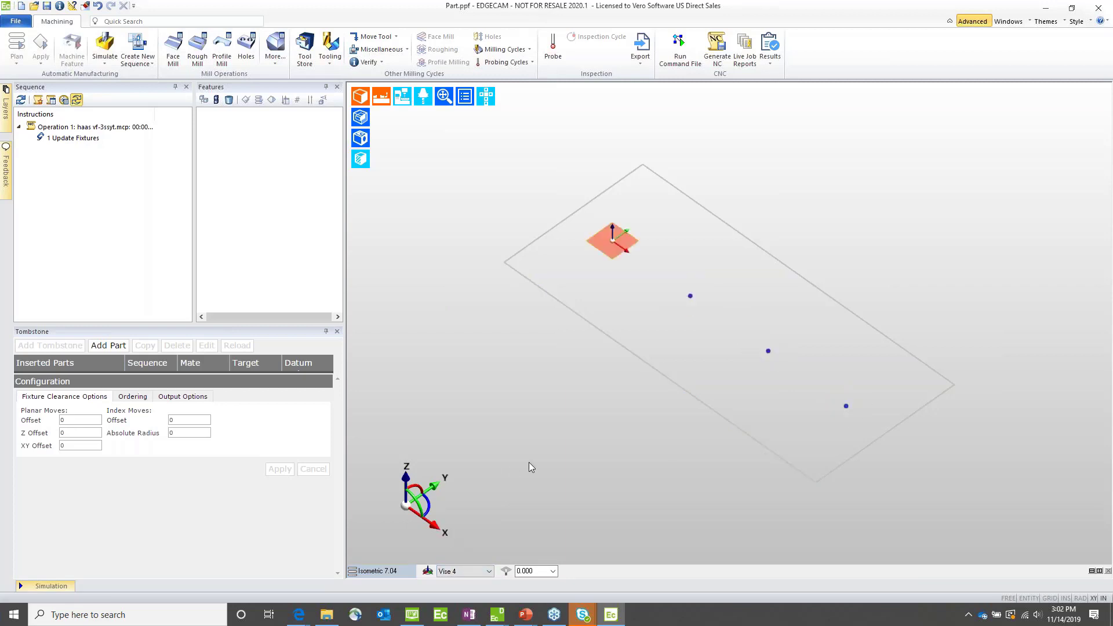
click(464, 572)
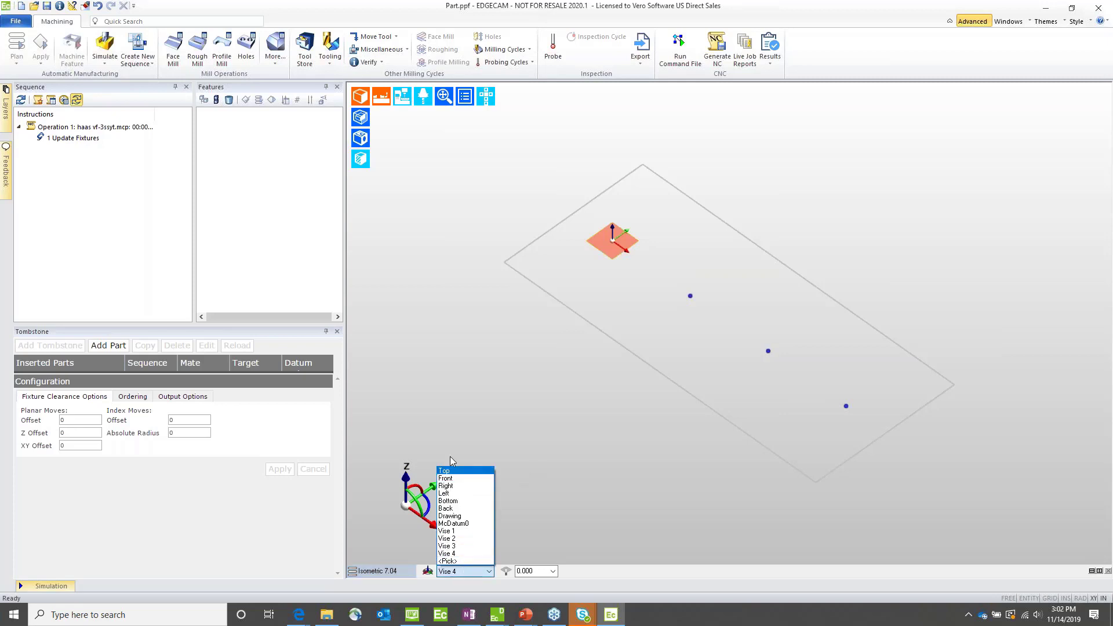
click(440, 411)
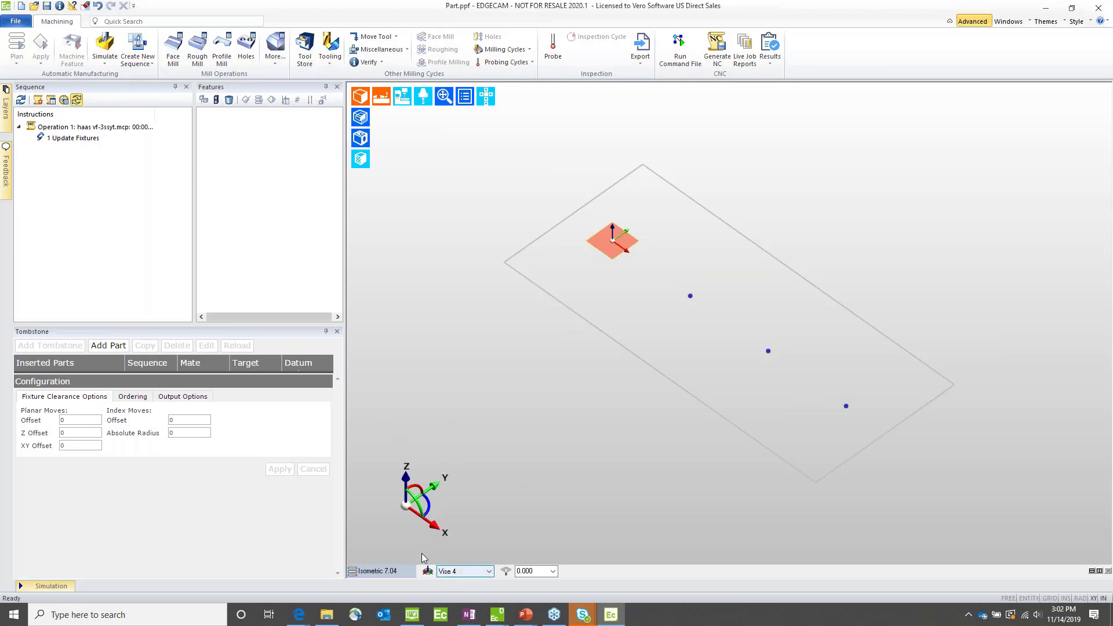
Step: Add the part Engine Mount Brace - SU2 complete.ppf from the Engine Mount Brace folder to the new tombstone
click(108, 346)
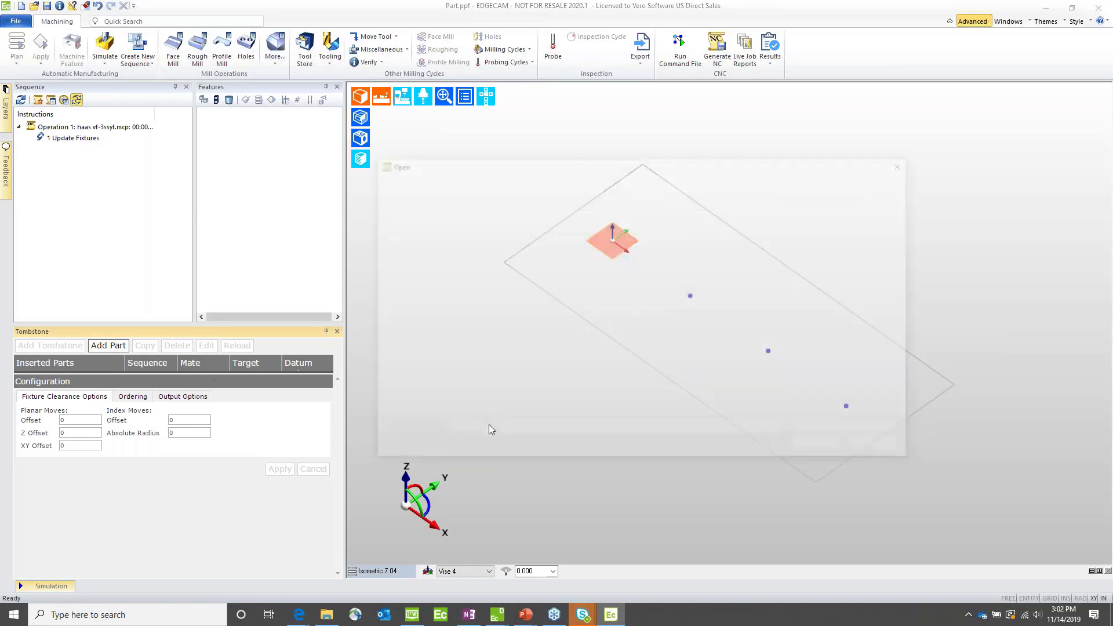
double_click(506, 238)
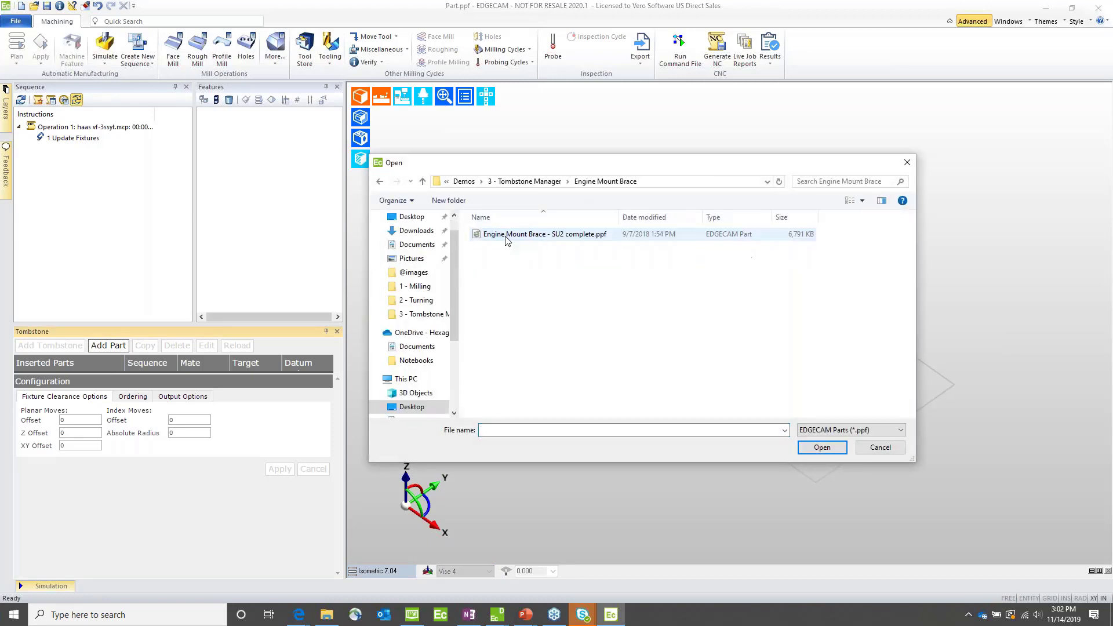
double_click(506, 236)
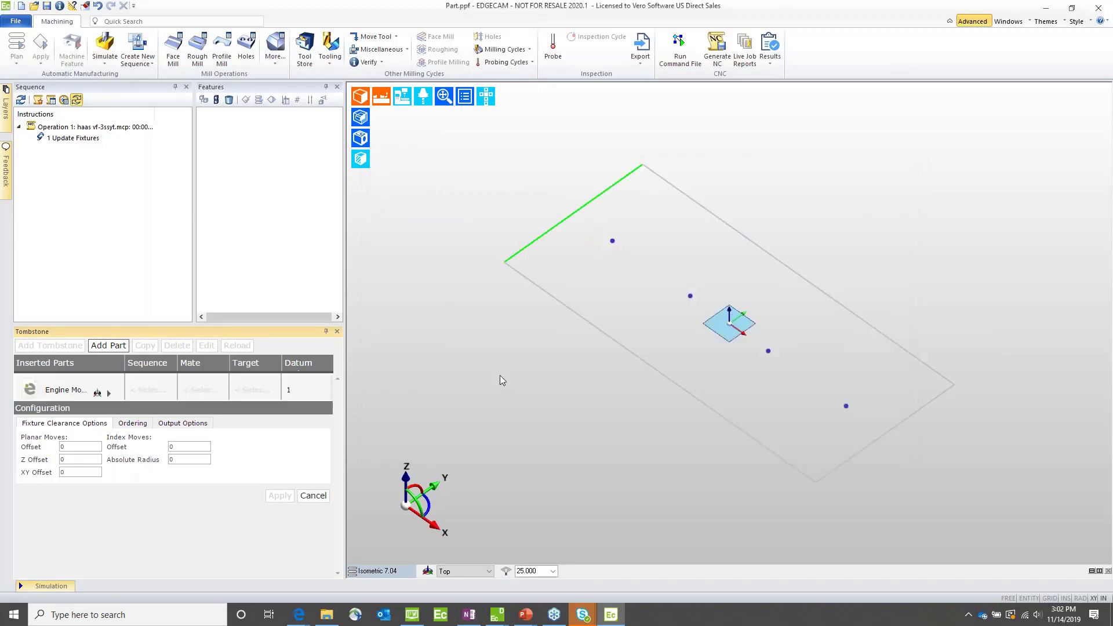
Step: Set the first brace to sequence SU1, the SU1 Mate and target Vise 1
click(147, 391)
click(147, 390)
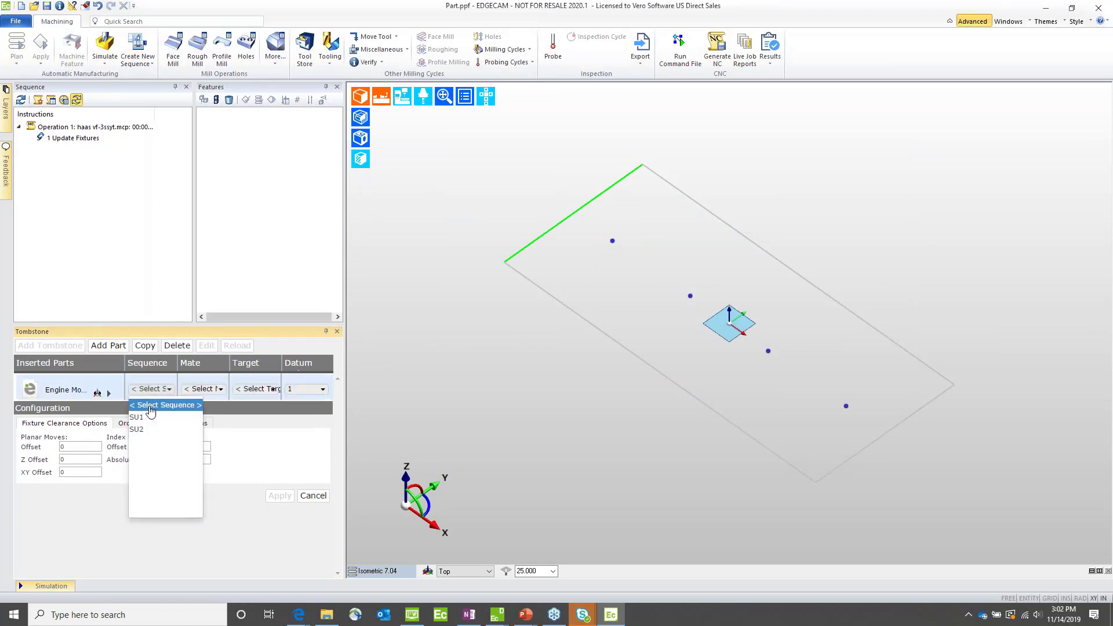
click(142, 418)
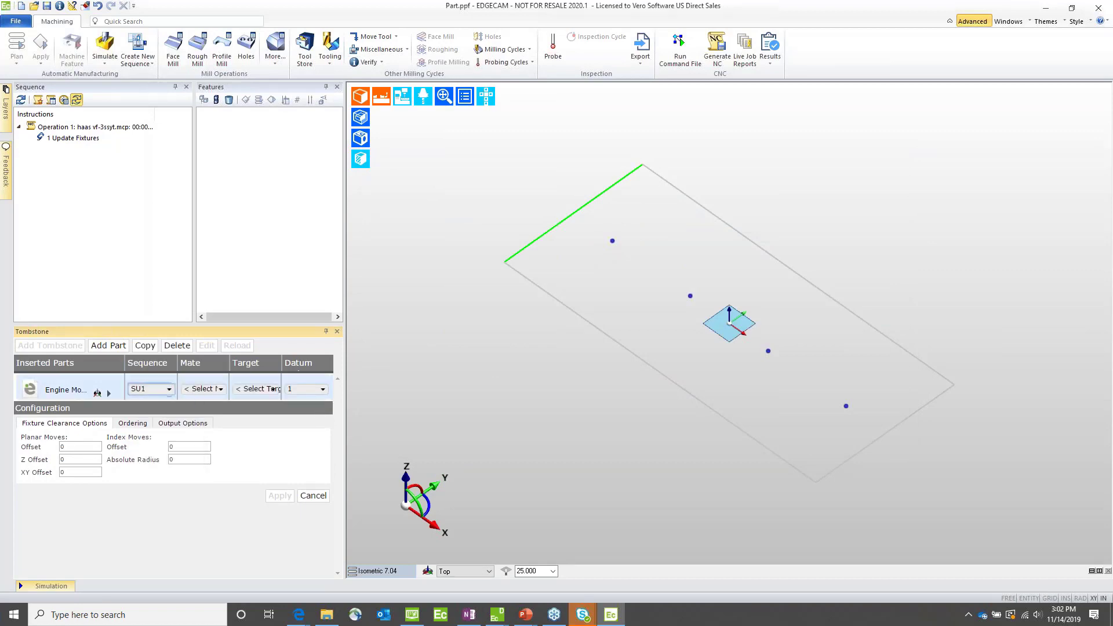
click(197, 389)
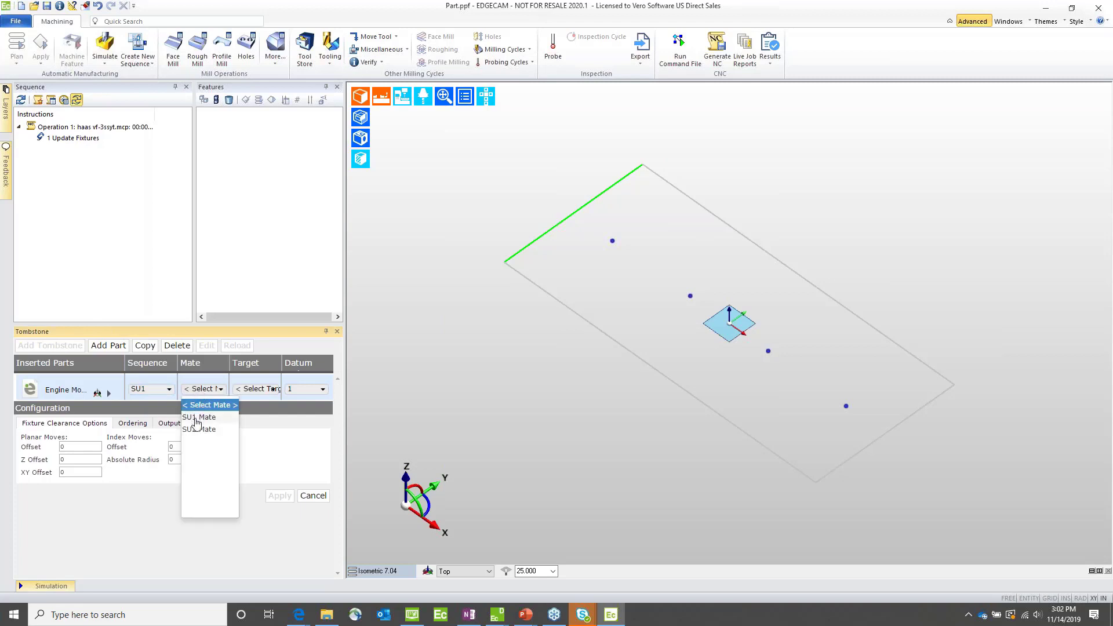
click(195, 417)
click(246, 389)
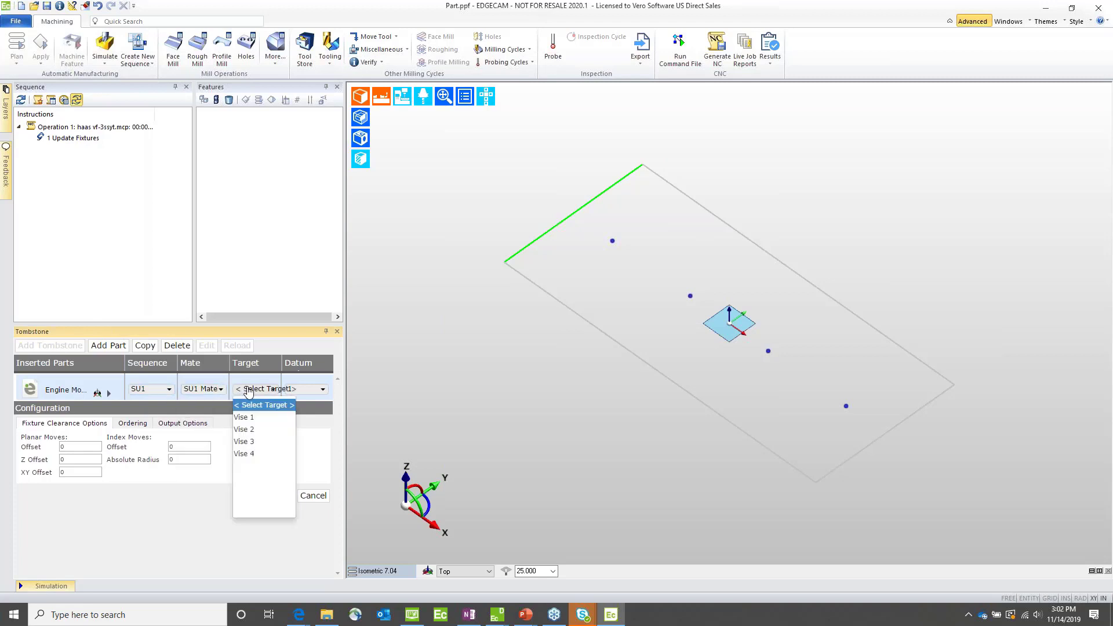
click(245, 418)
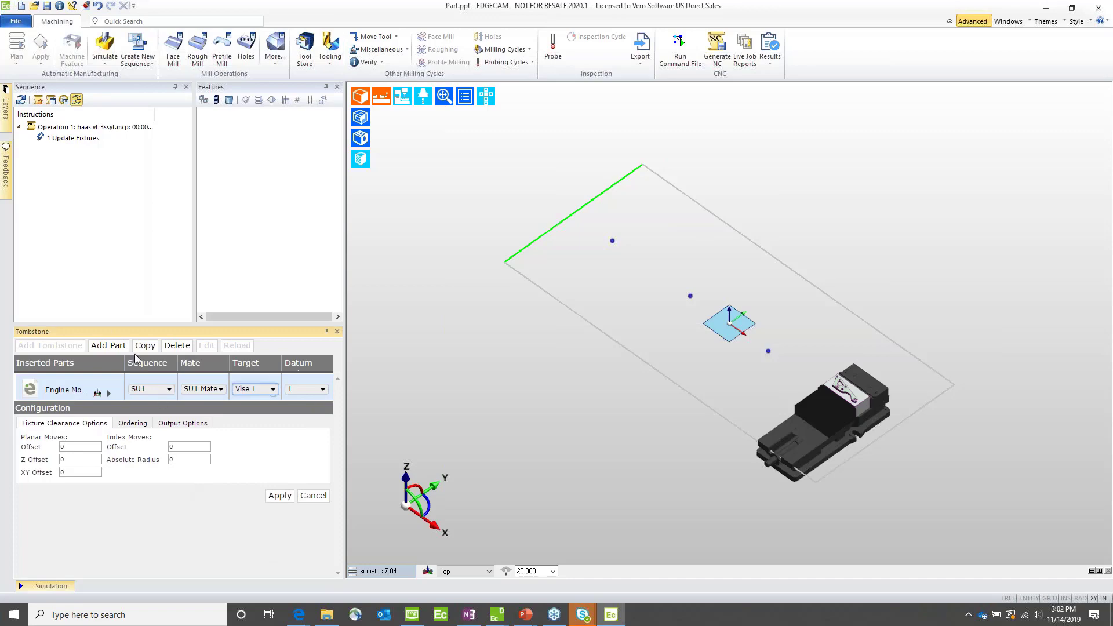
Step: Add Engine Mount Brace - SU2 complete.ppf a second time and place it with sequence SU2, the SU2 Mate and target Vise 2
click(109, 346)
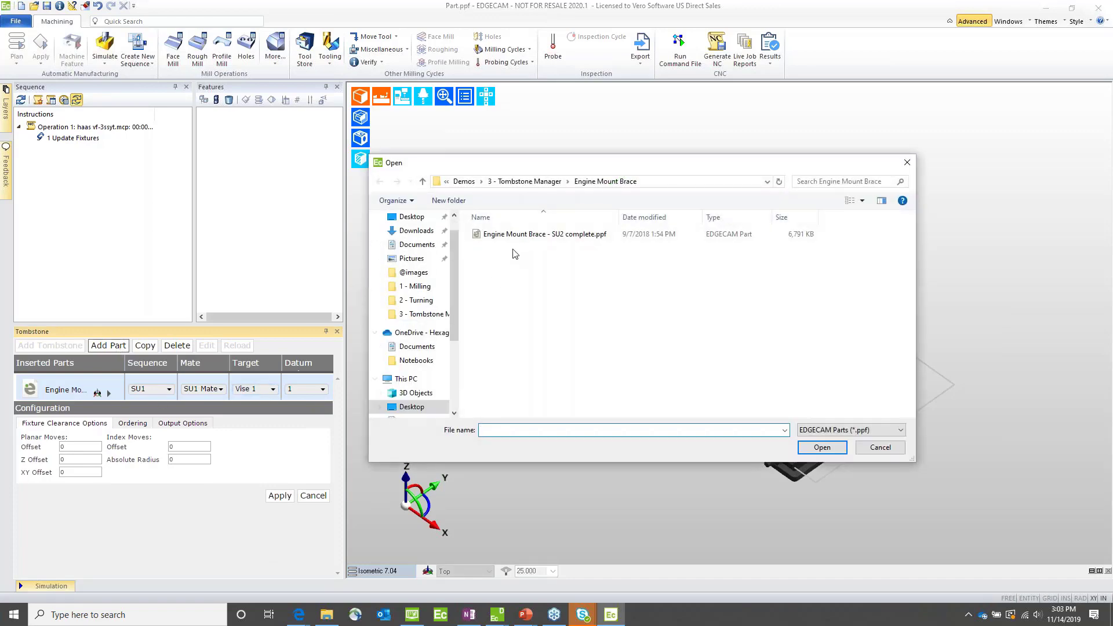
double_click(510, 234)
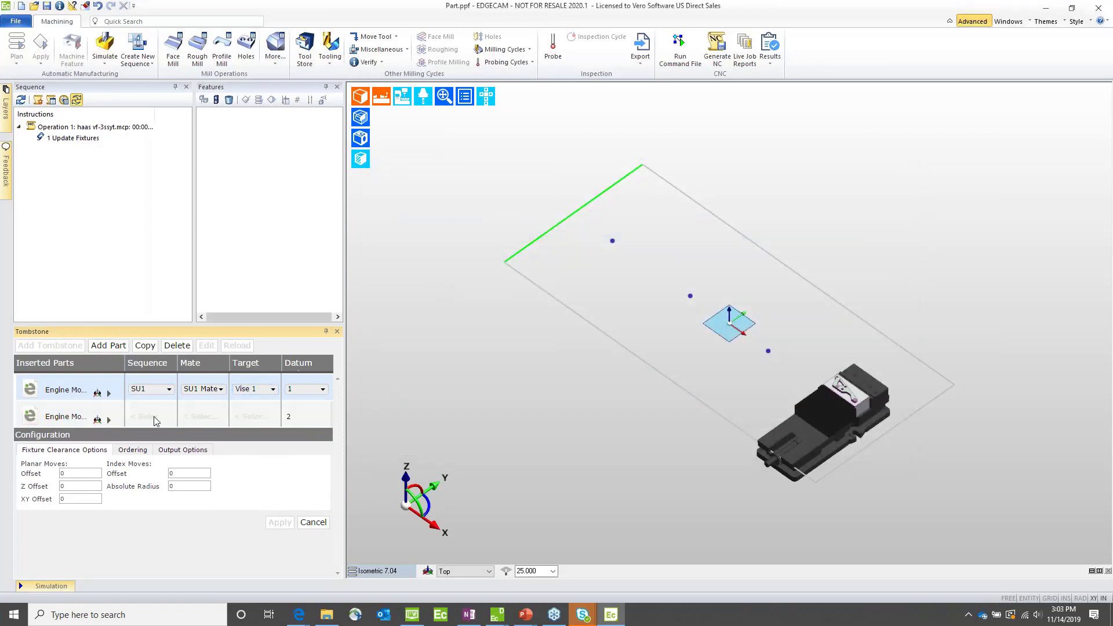
click(155, 418)
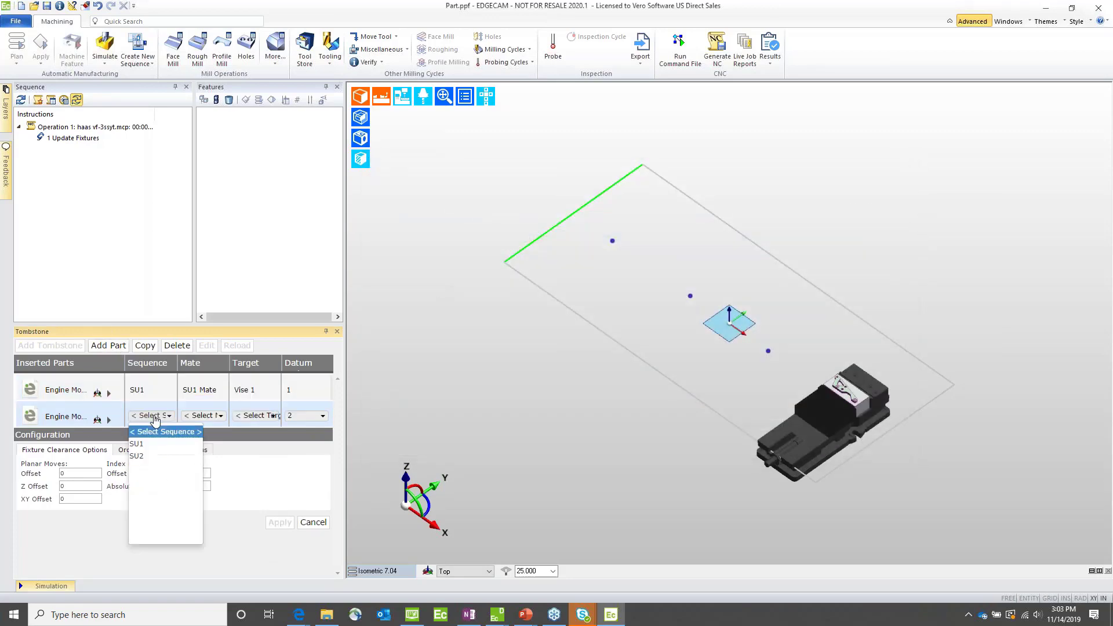
click(139, 456)
click(198, 418)
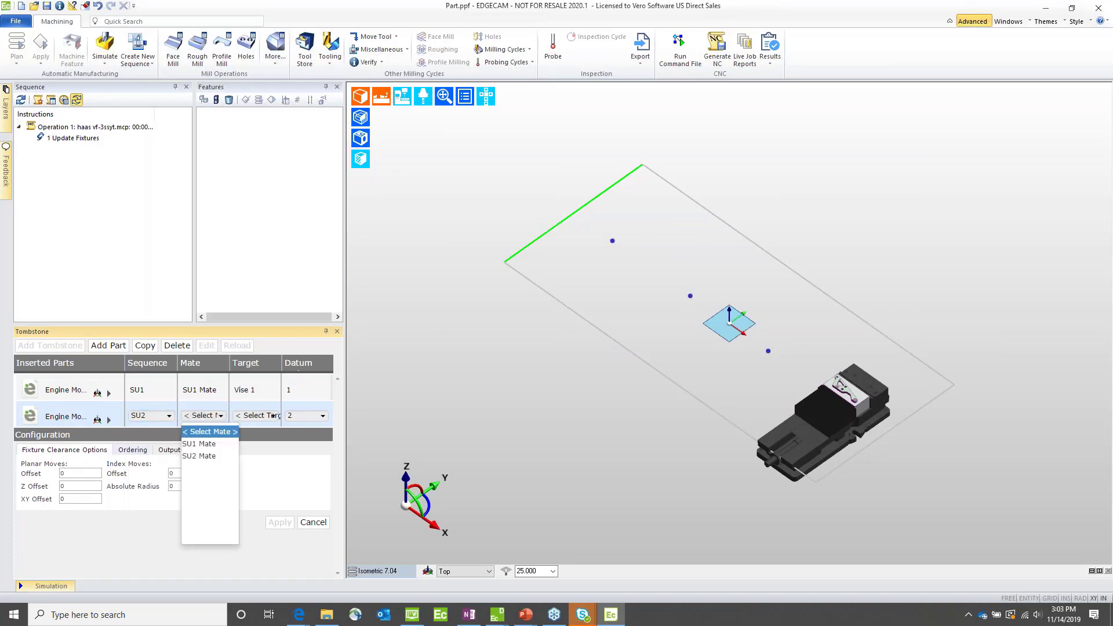
click(194, 458)
click(257, 417)
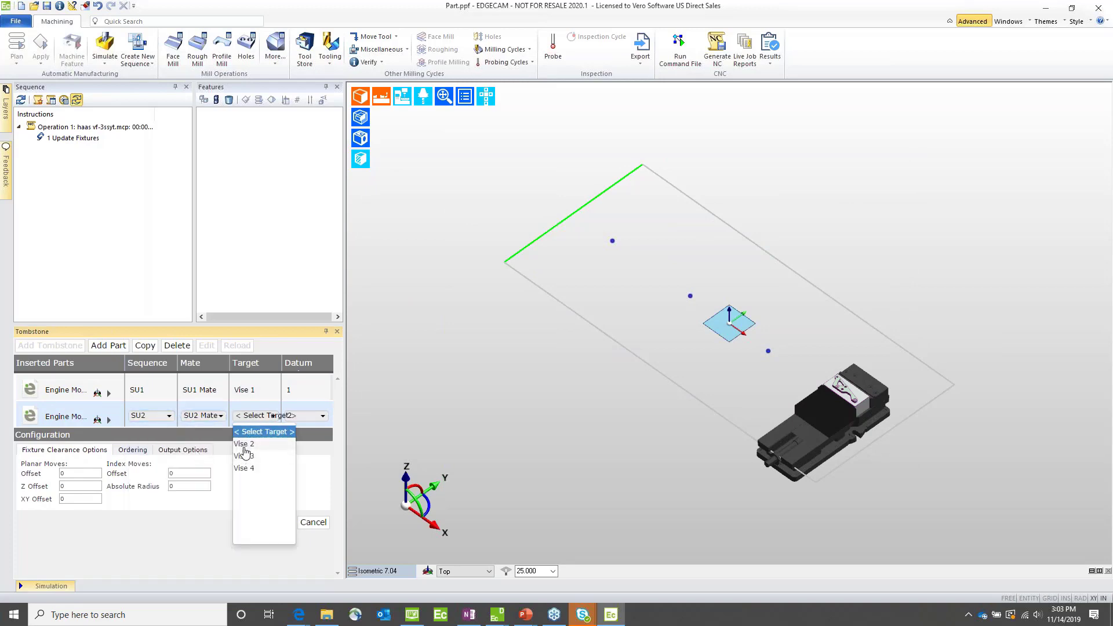
click(243, 452)
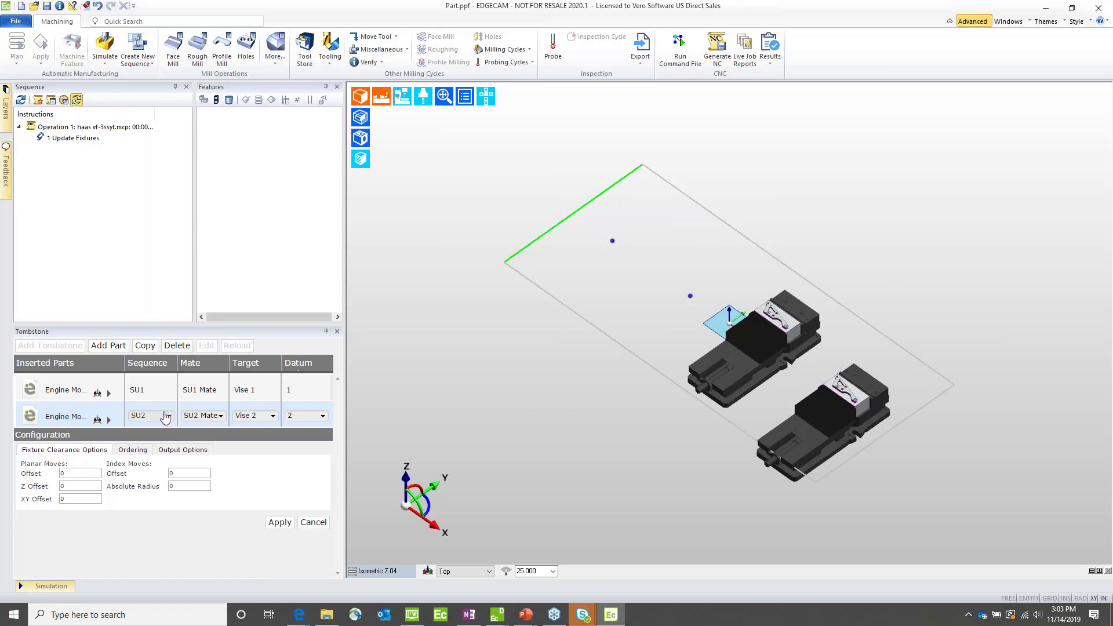
Step: Add the part Support Bracket SU2 complete.ppf from the Support Bracket folder to the tombstone
click(108, 346)
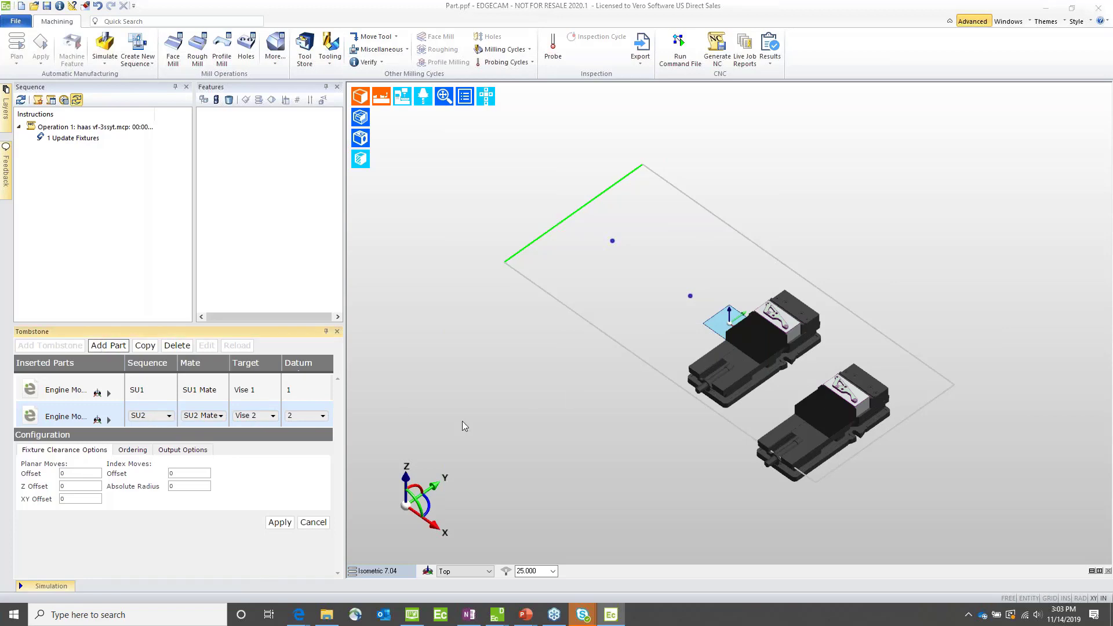
click(525, 182)
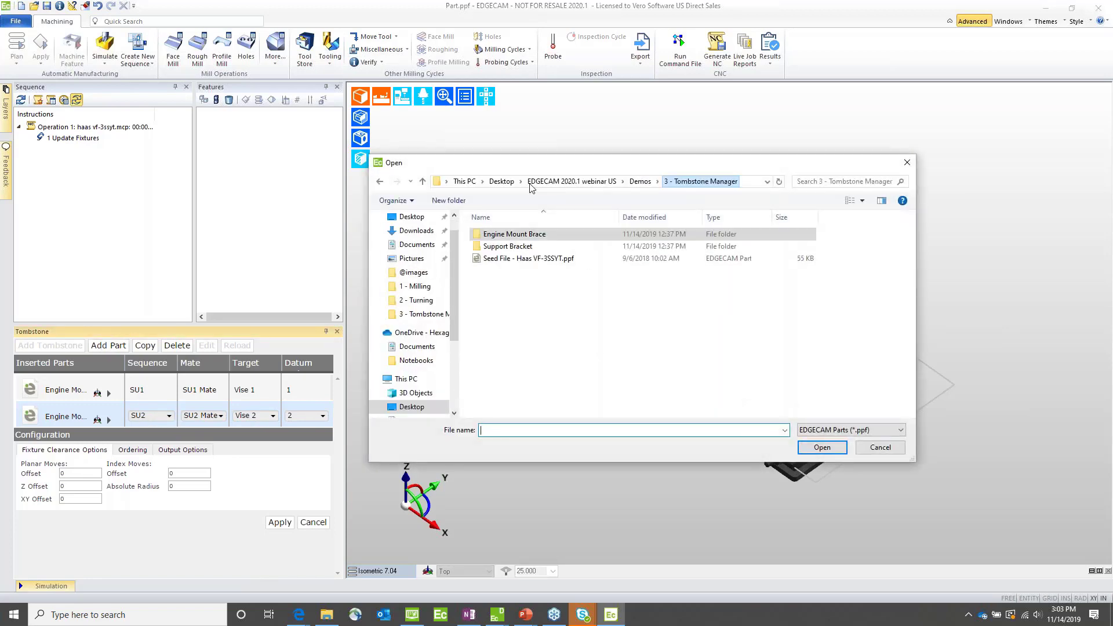
click(492, 248)
double_click(492, 248)
double_click(492, 237)
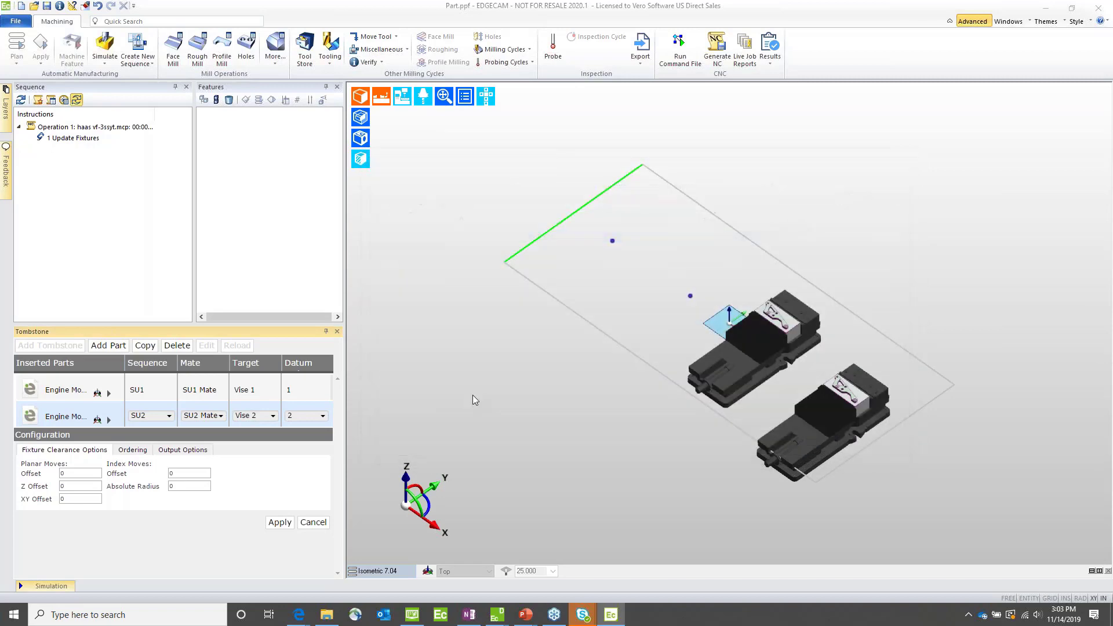
Step: Set the first support bracket to sequence Setup 1, the SU1 mate and target Vise 3
click(135, 445)
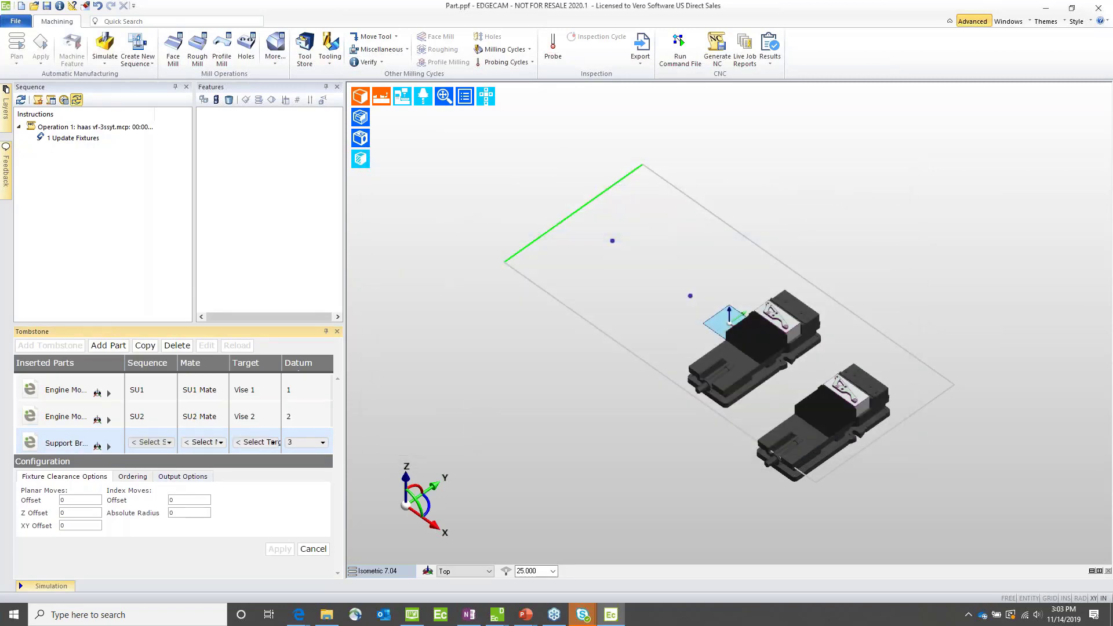
click(141, 443)
click(143, 471)
click(215, 443)
click(197, 471)
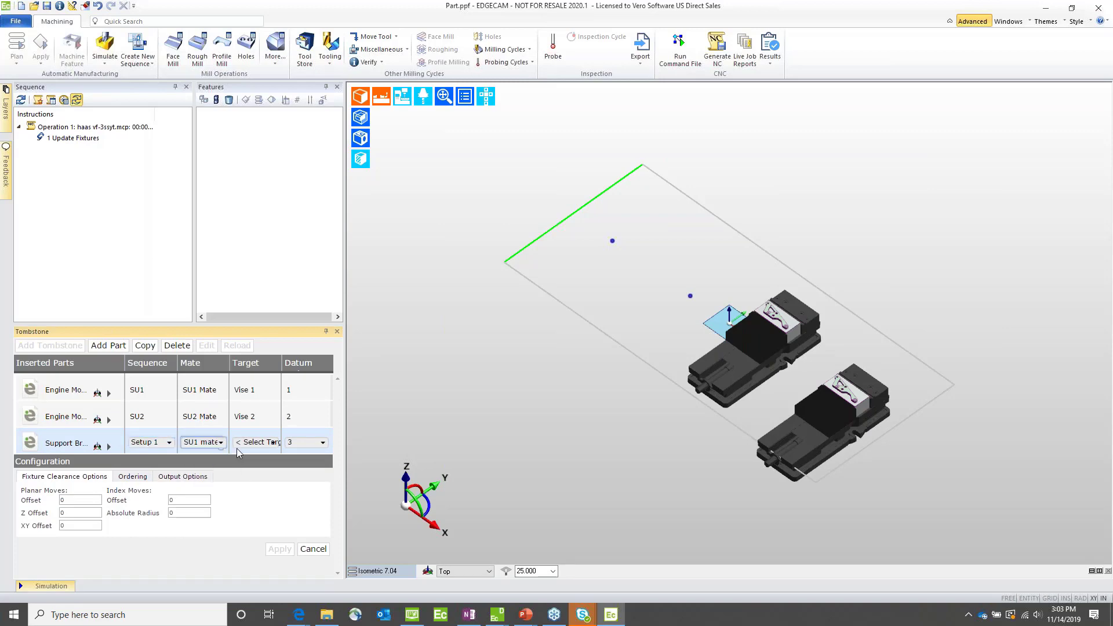
click(246, 443)
click(242, 471)
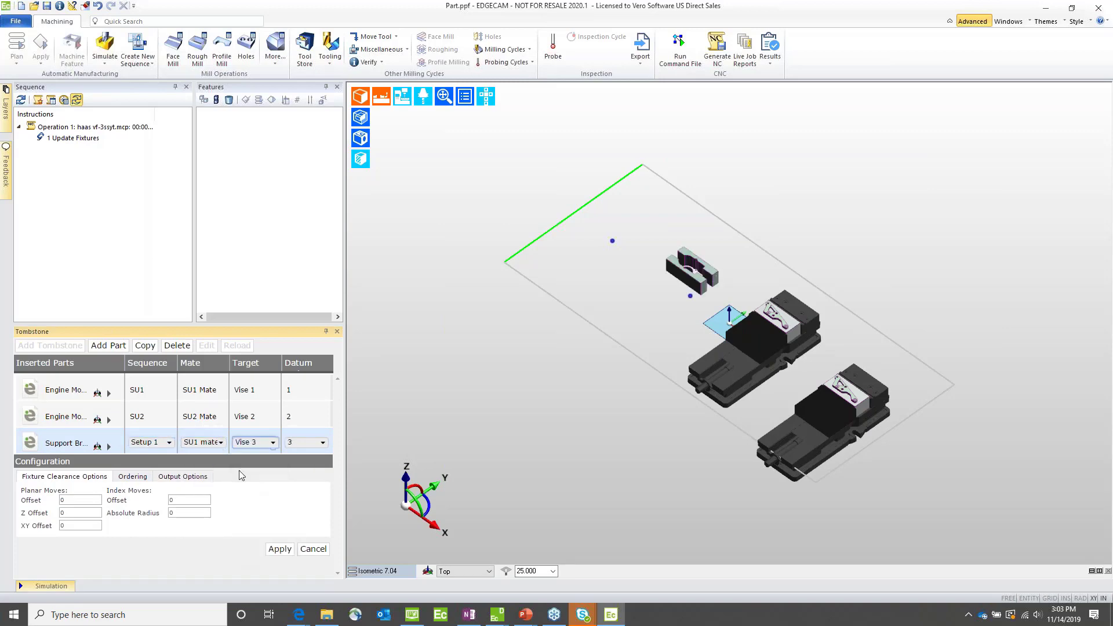
Step: Add Support Bracket SU2 complete.ppf again with sequence Setup 2, the SU2 mate and target Vise 4, and apply the tombstone configuration
click(108, 345)
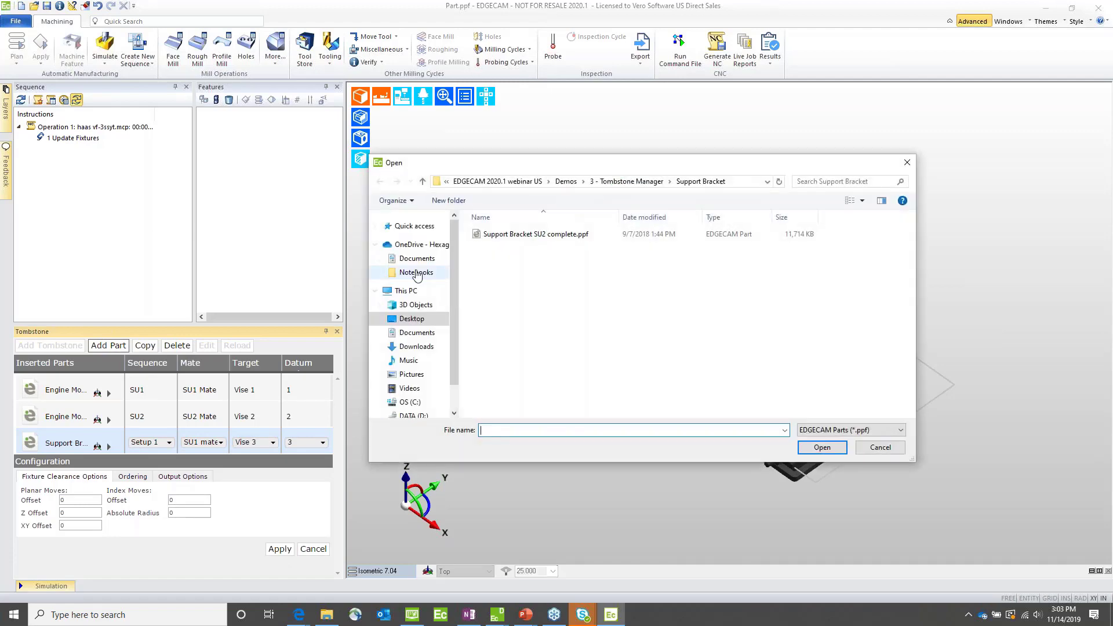
double_click(514, 237)
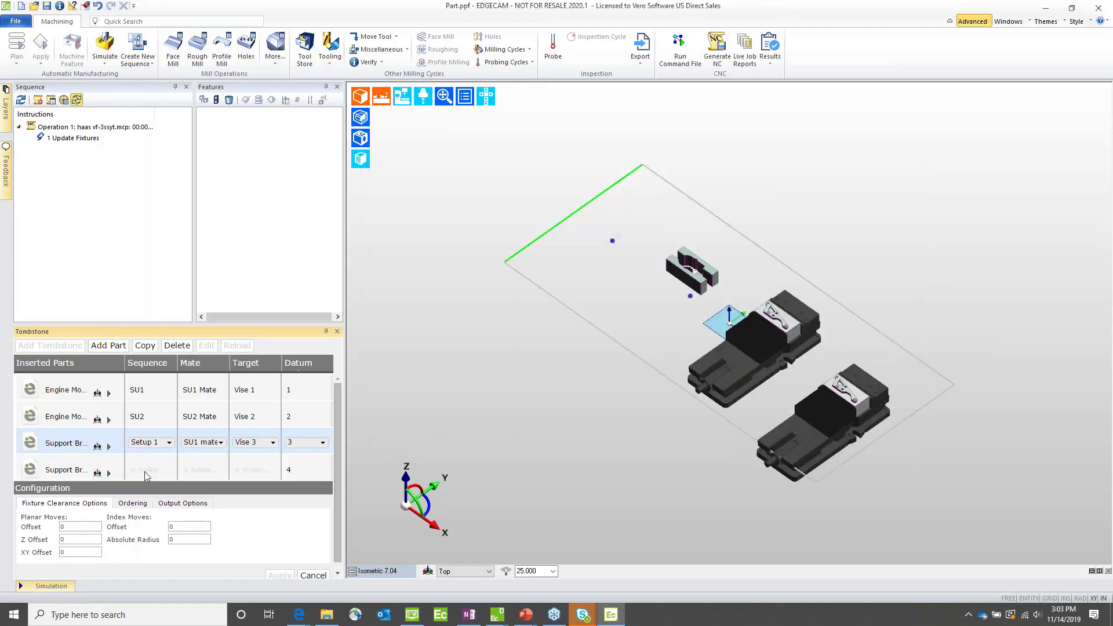
click(148, 473)
click(146, 470)
click(146, 510)
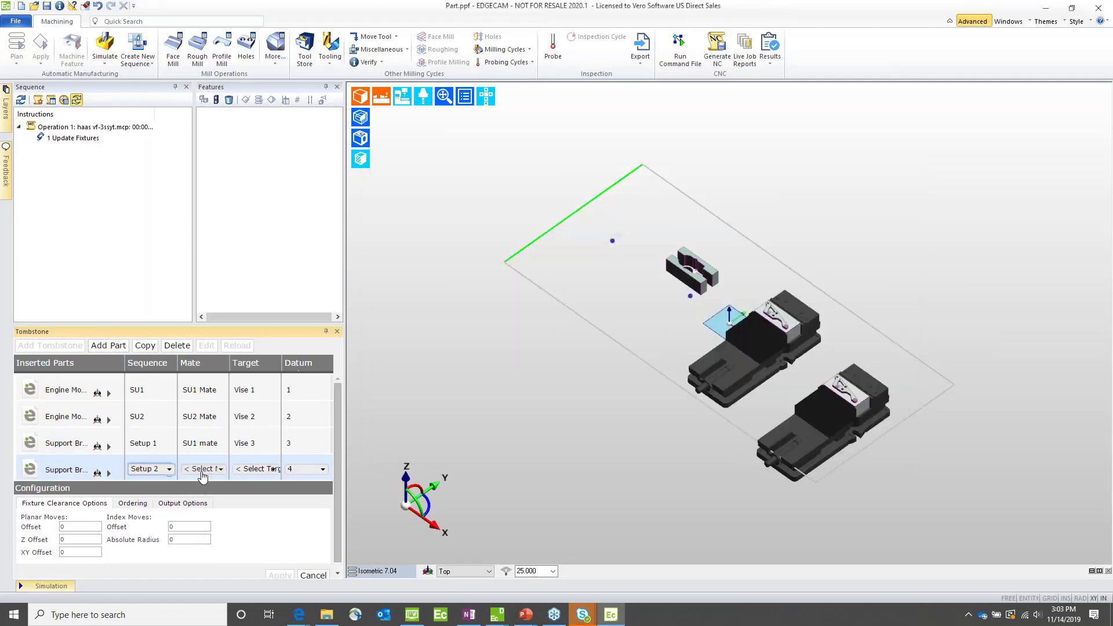
click(203, 469)
click(192, 509)
click(237, 470)
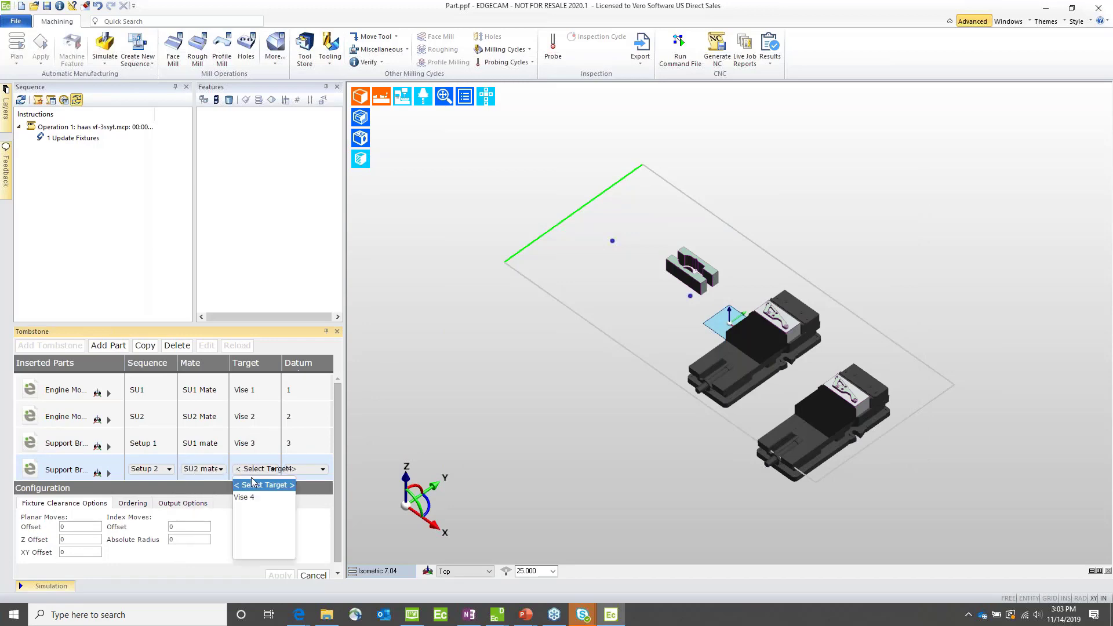
click(250, 498)
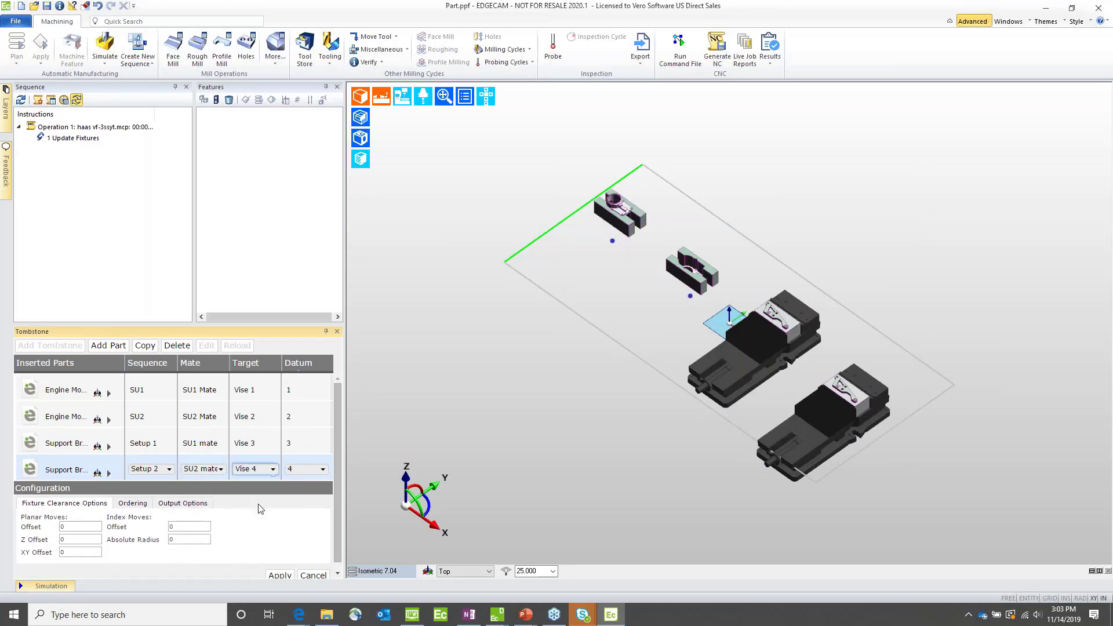
click(279, 576)
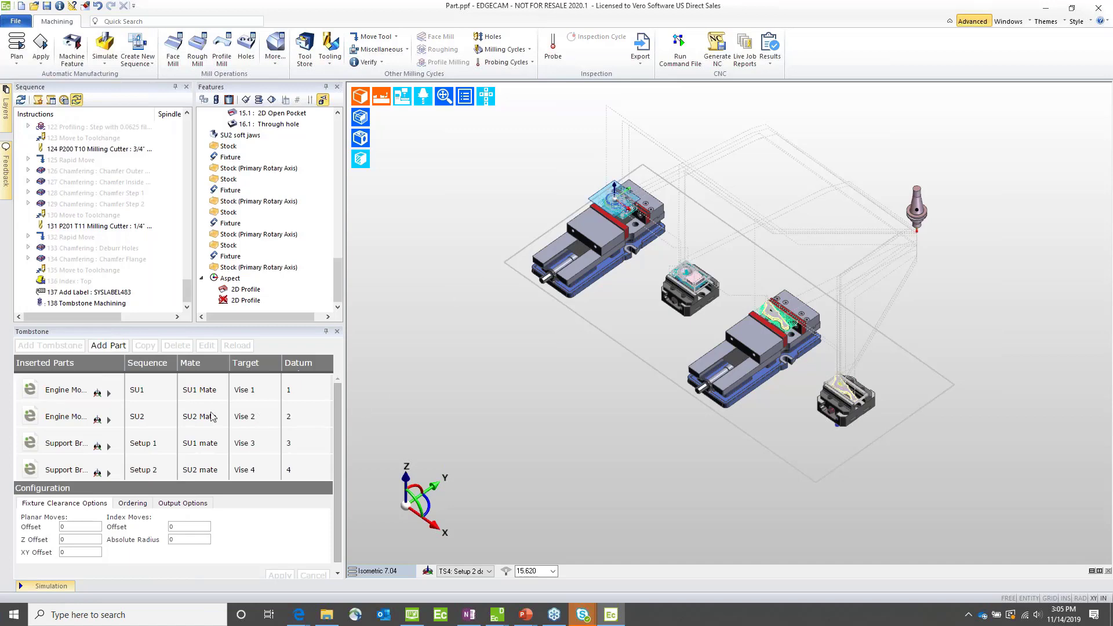
Step: Run the machine simulation of the combined tombstone program, viewing all four vises on the table
click(60, 397)
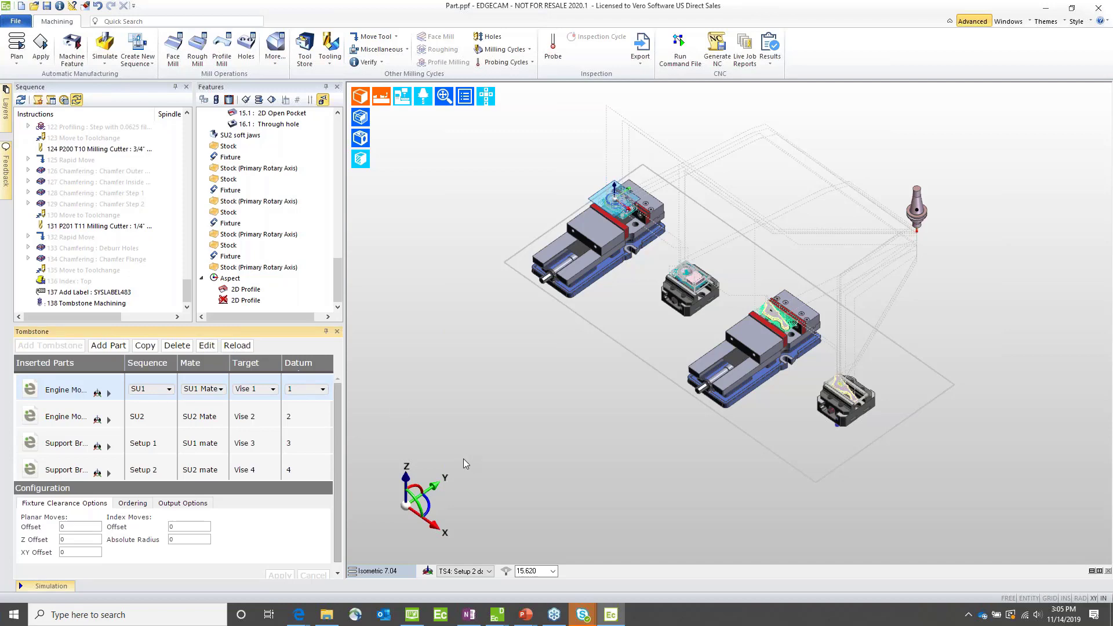
click(105, 48)
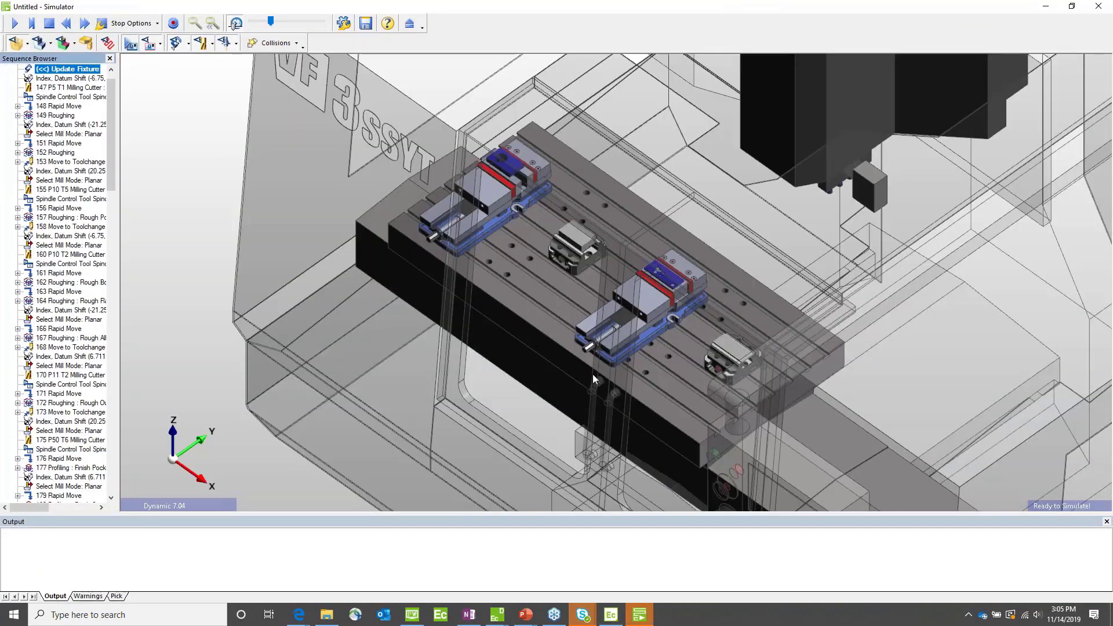
middle_drag(592, 374, 655, 347)
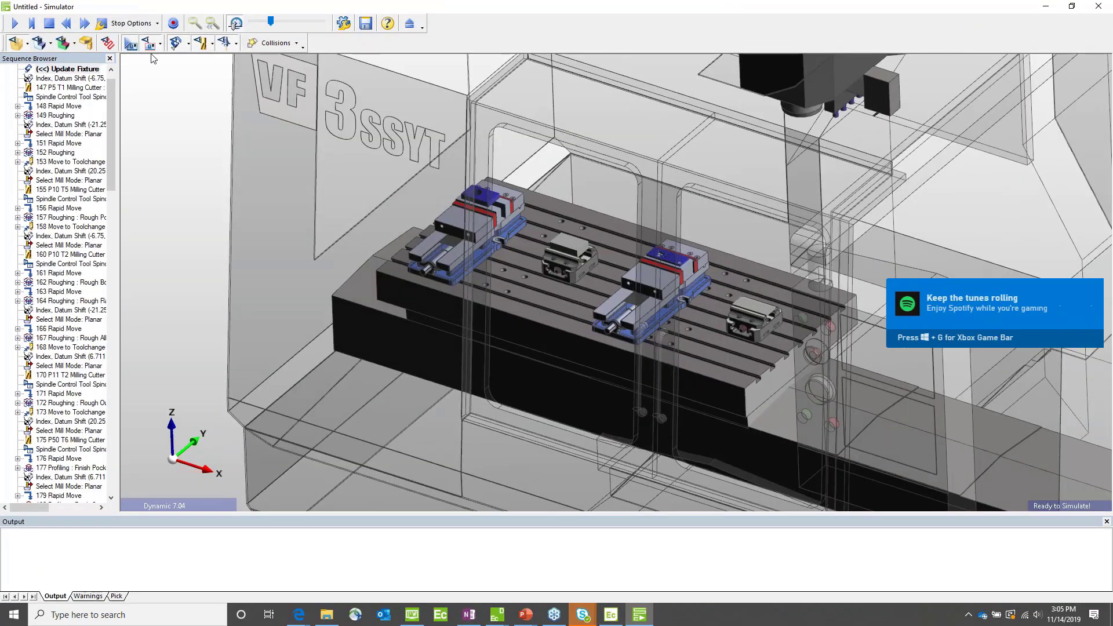
click(15, 24)
middle_drag(554, 175, 394, 252)
middle_drag(663, 231, 666, 221)
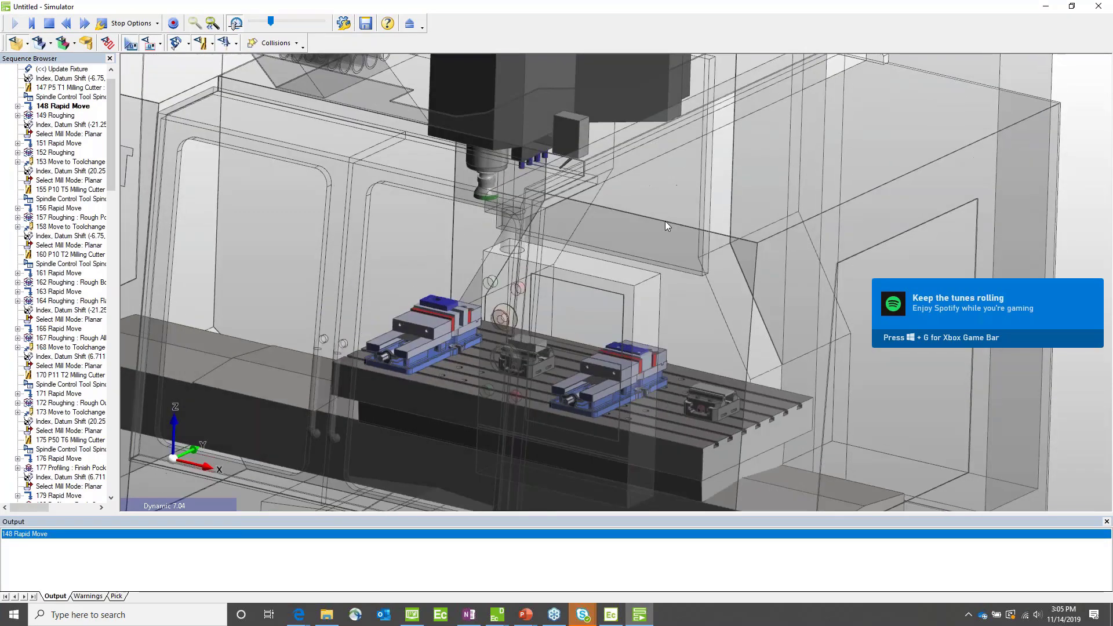
Step: Examine the support bracket roughing up close and across the whole table, and exit the simulator
middle_drag(280, 176, 304, 196)
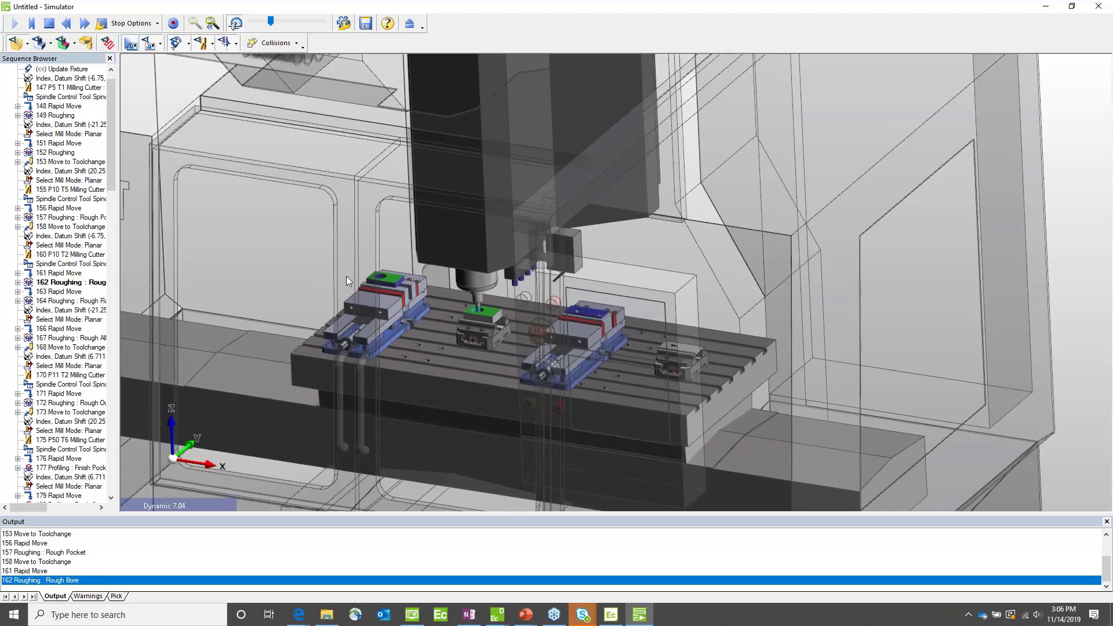
scroll(367, 273, up, 1)
scroll(366, 273, up, 8)
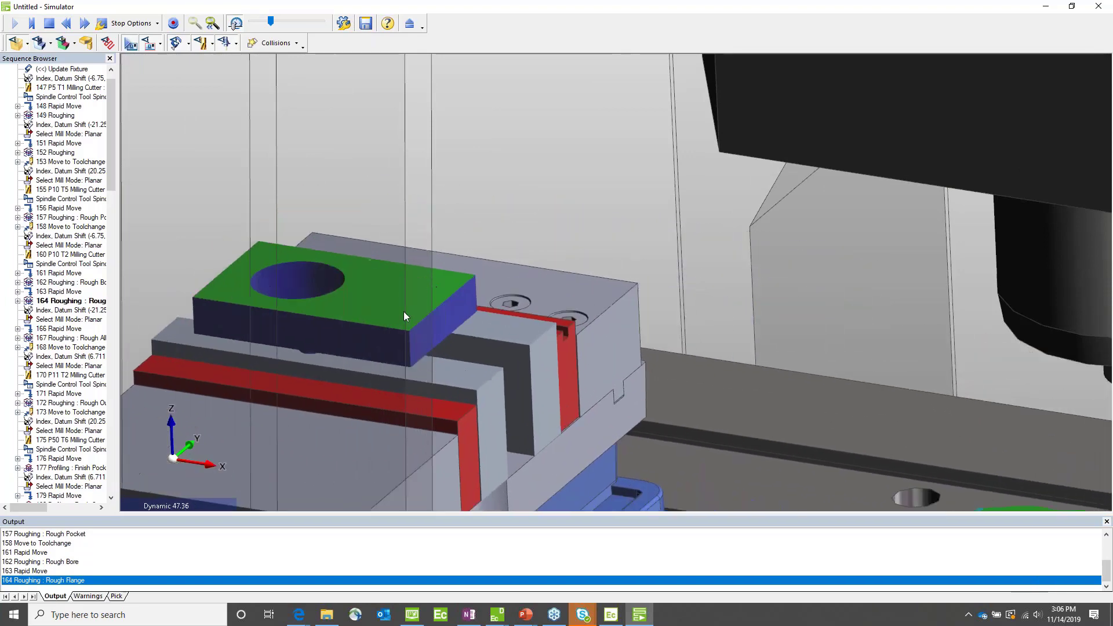
scroll(384, 275, down, 8)
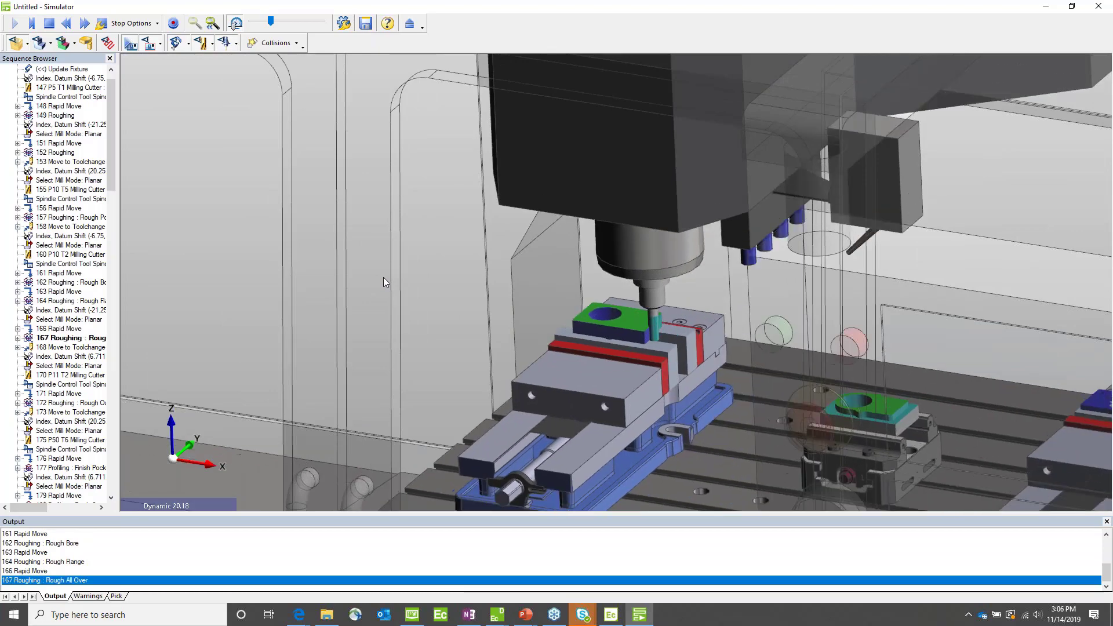
scroll(710, 335, down, 4)
scroll(710, 334, down, 5)
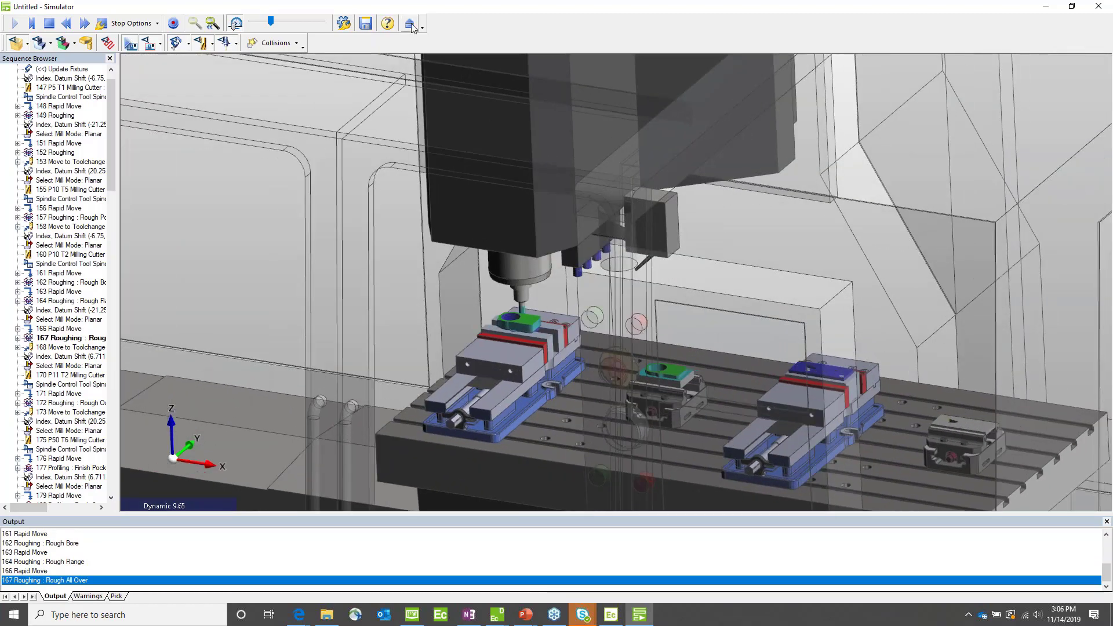
click(410, 24)
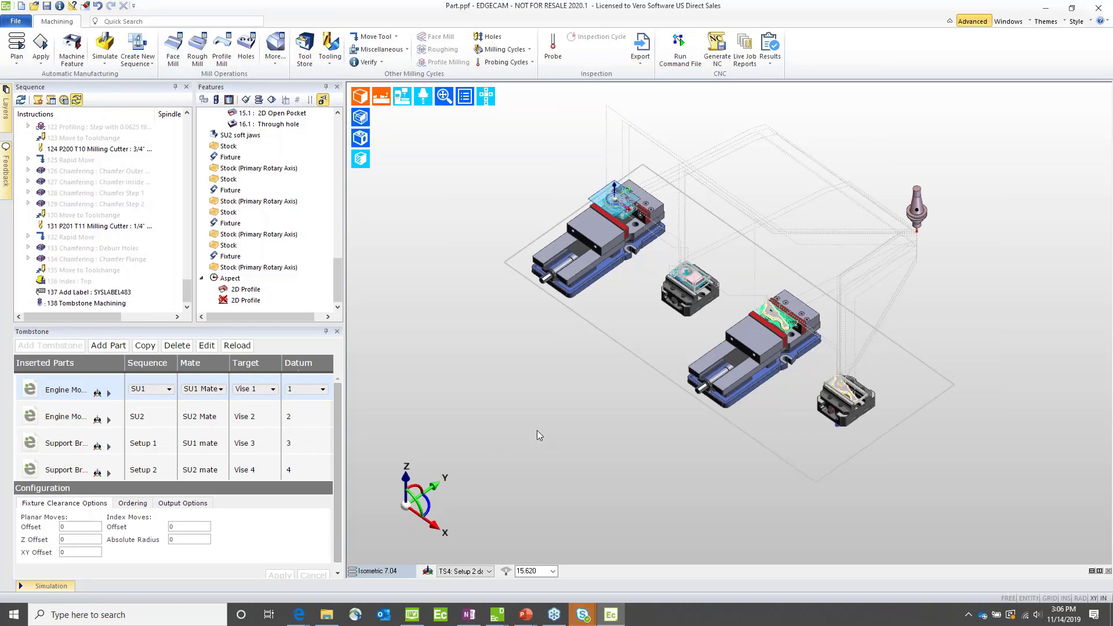
Step: Switch to the running PowerPoint slide show and advance to the For More Information slide
mouse_move(527, 619)
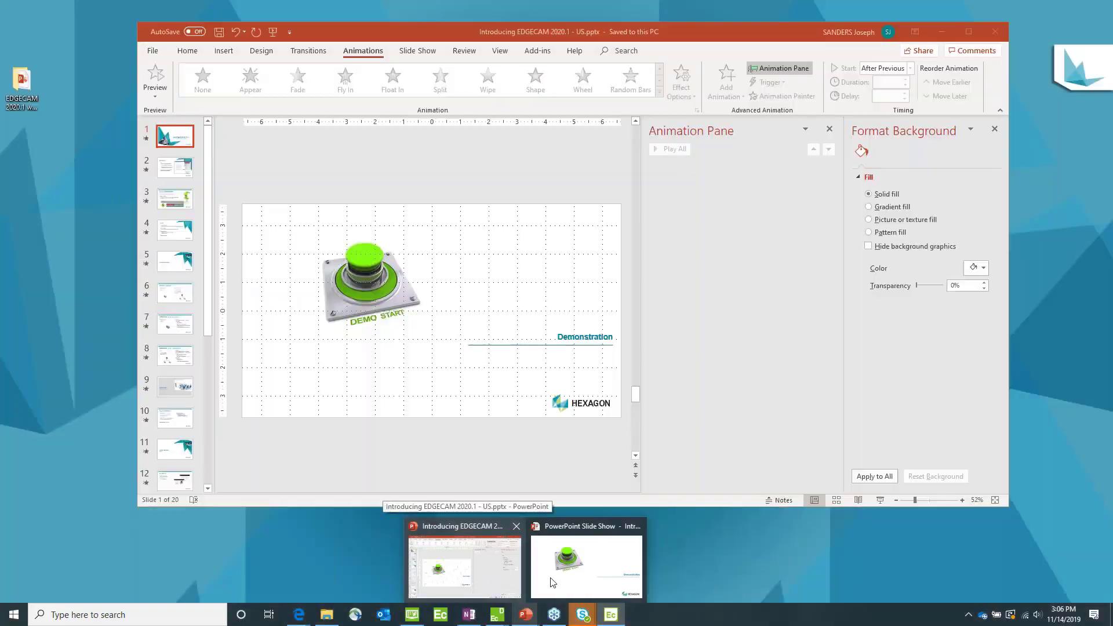
click(585, 571)
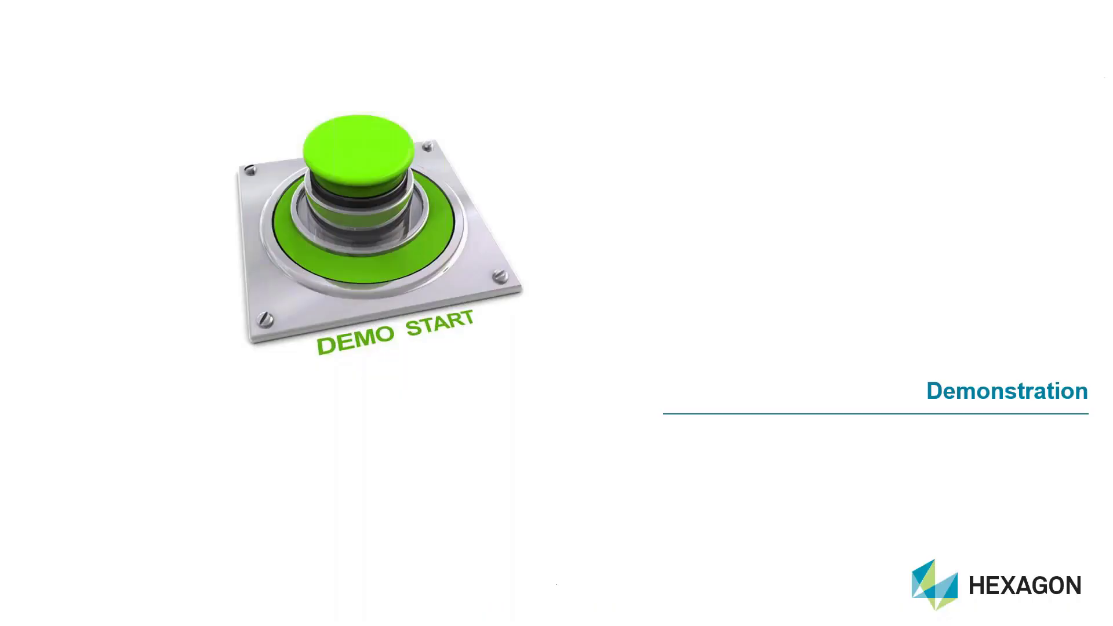
click(399, 397)
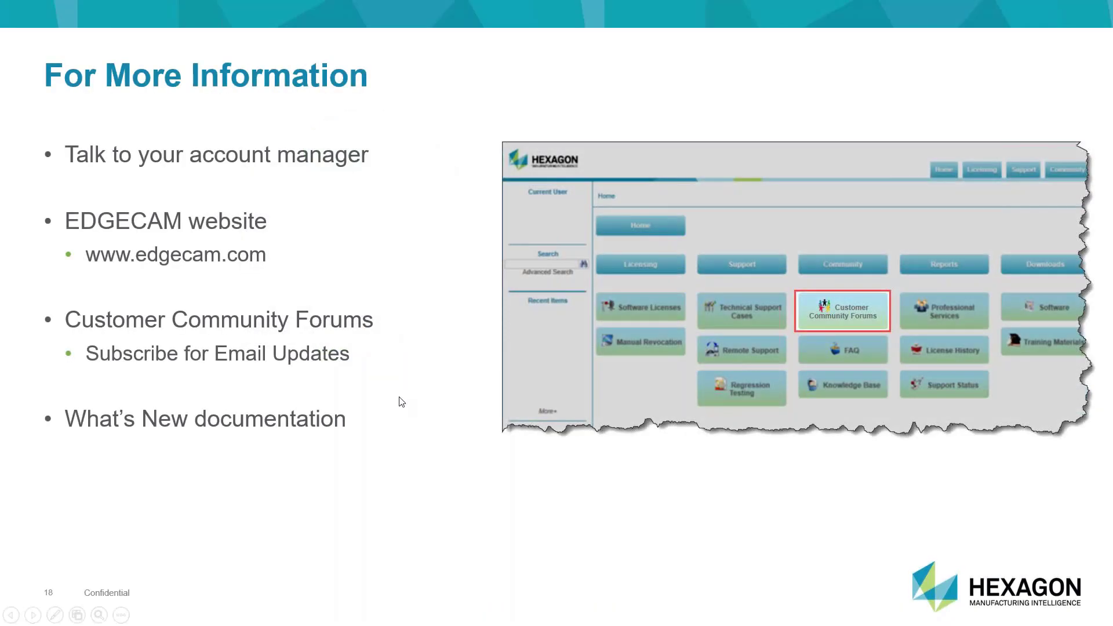